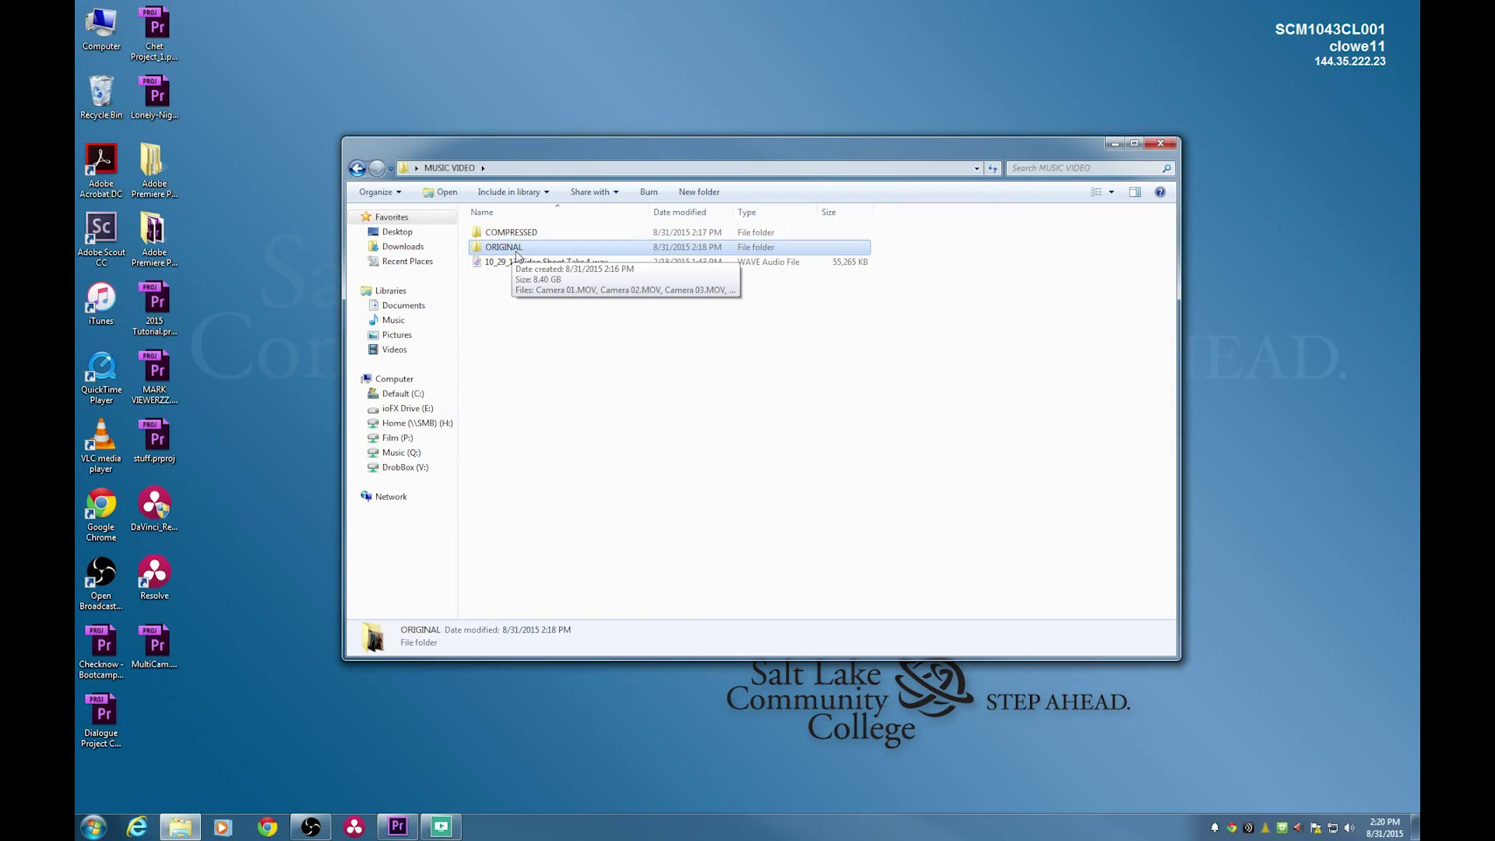
Open the ORIGINAL folder and examine the file details of the five camera clips, together and for Camera 05.MOV.
double_click(503, 247)
left_click_drag(467, 205, 857, 337)
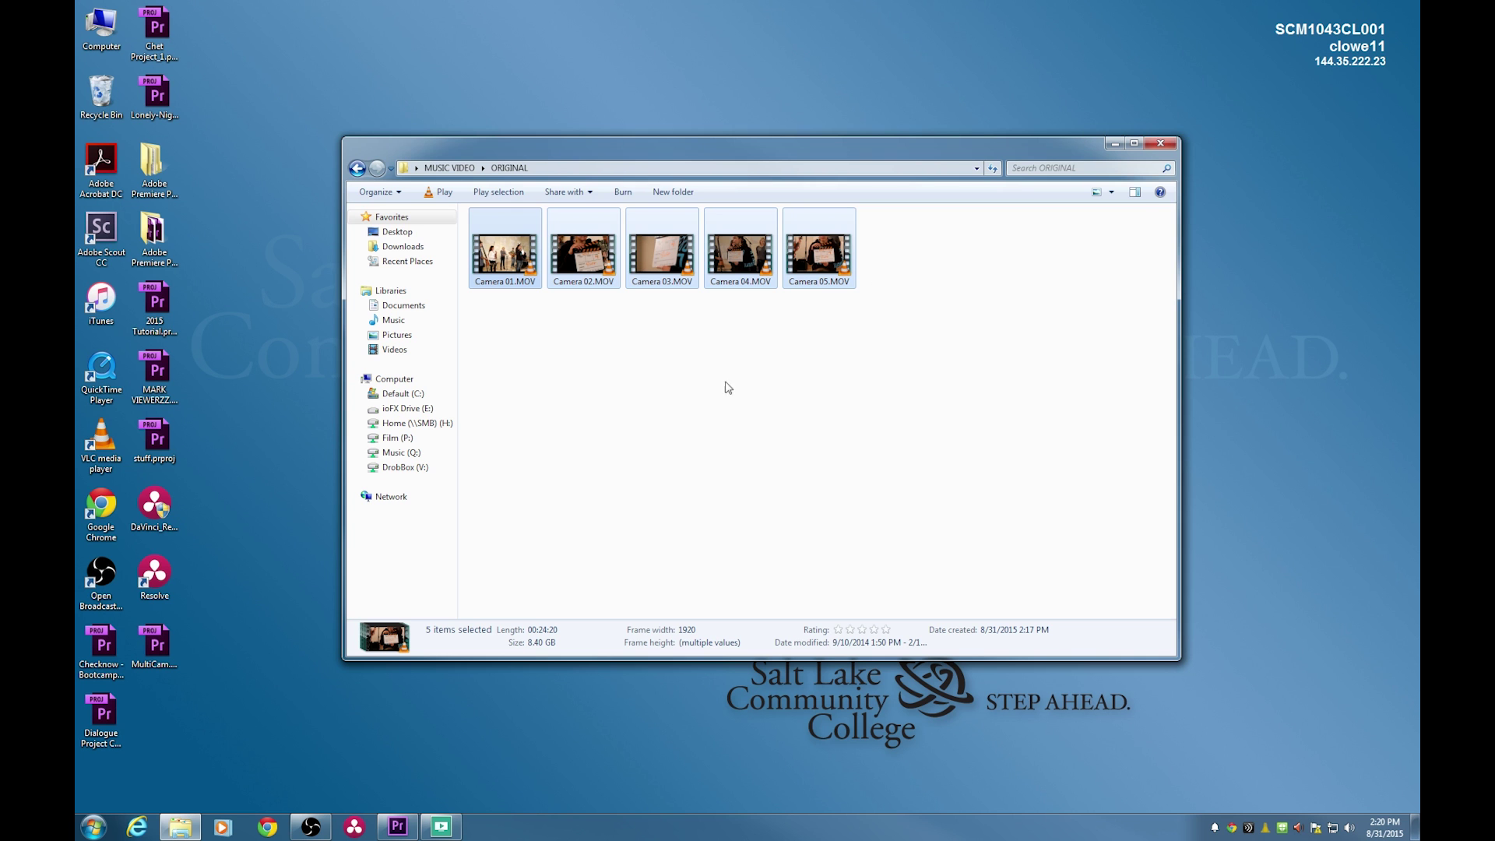
left_click_drag(875, 305, 468, 207)
left_click(763, 357)
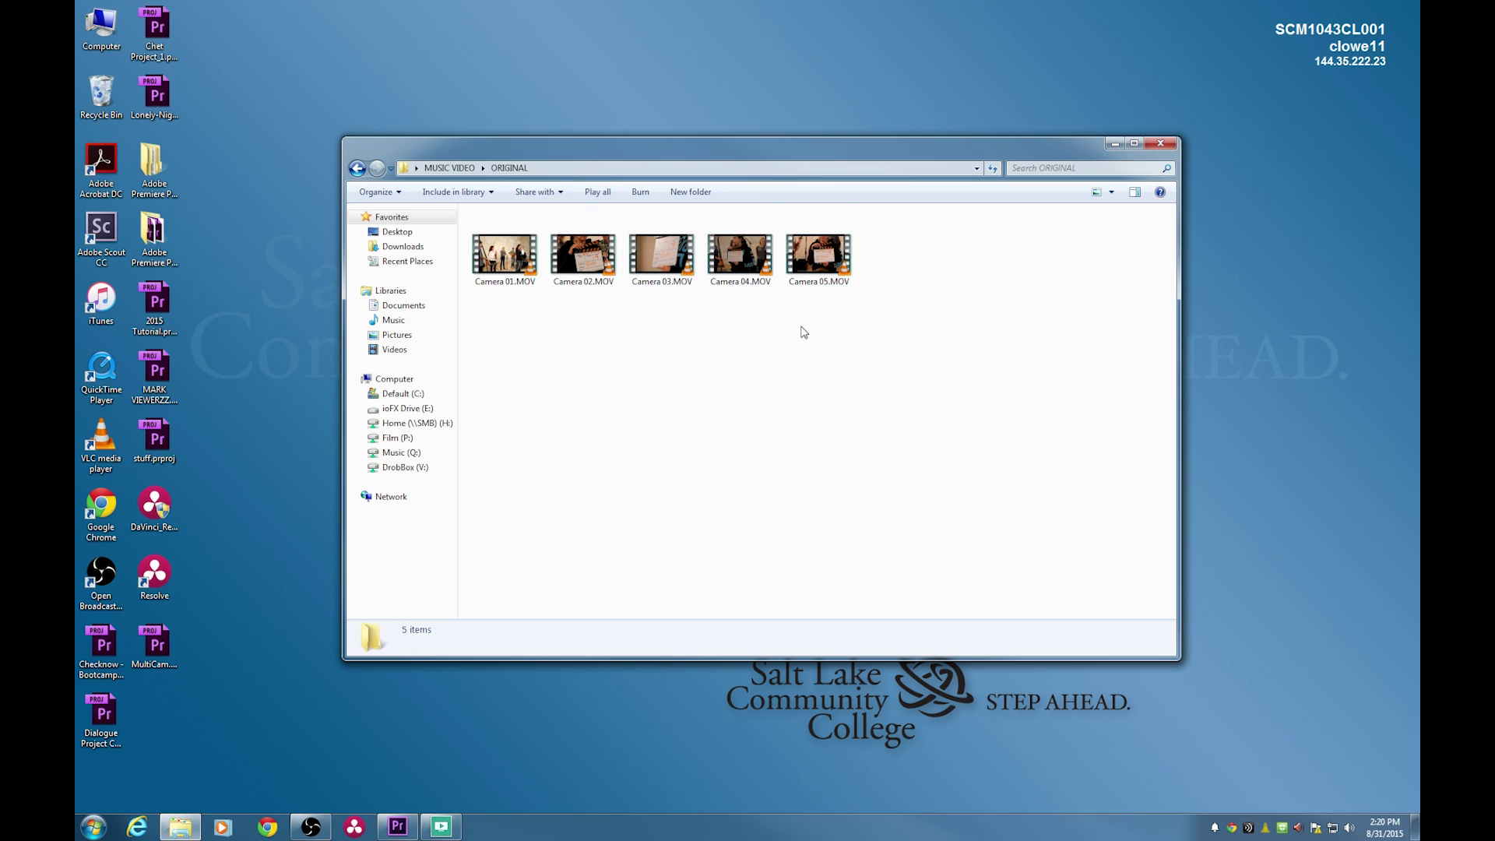
left_click(825, 265)
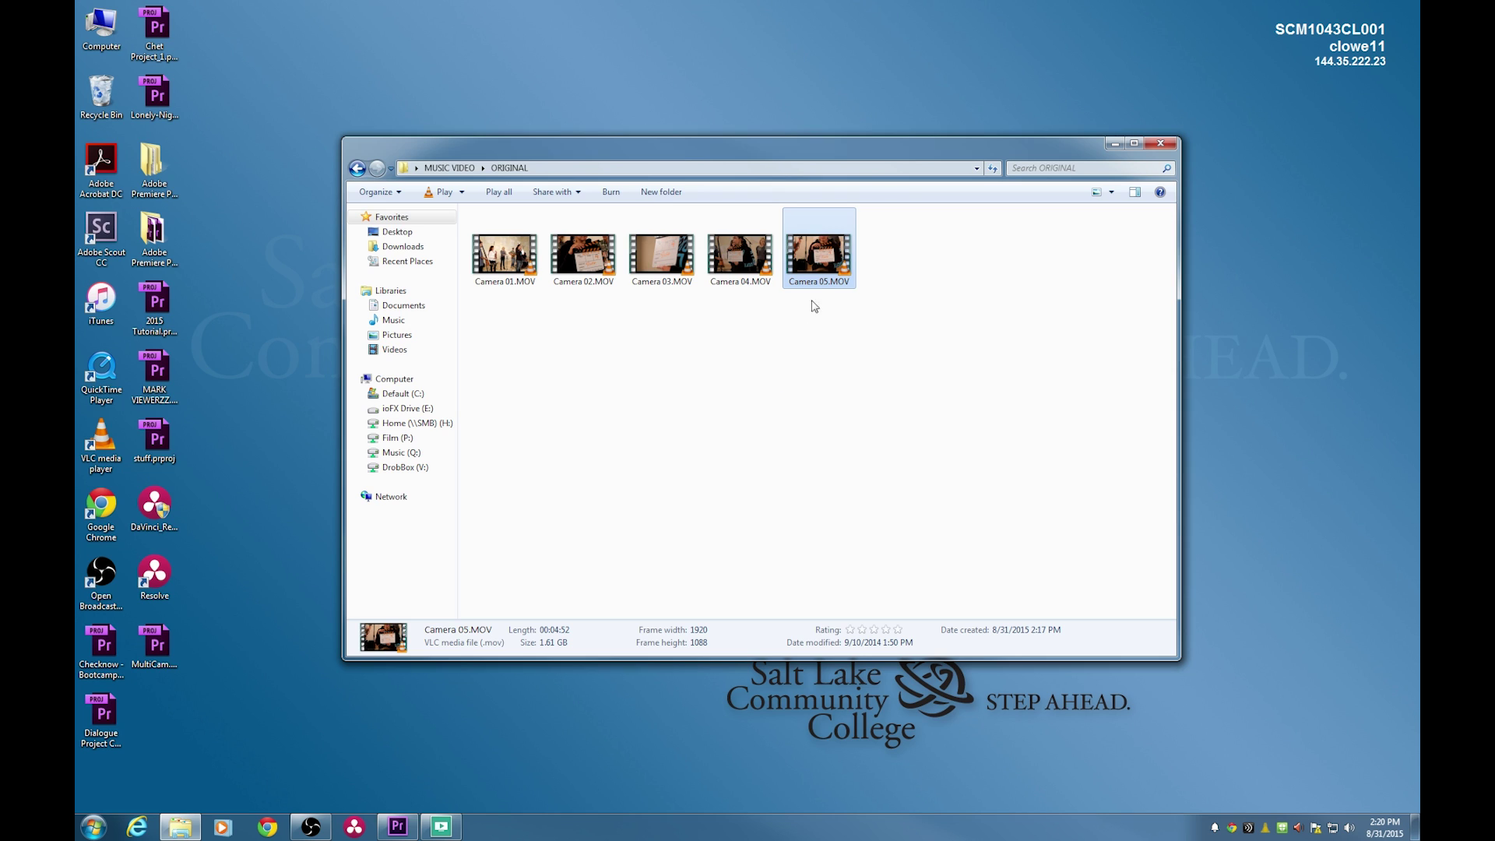
left_click(850, 294)
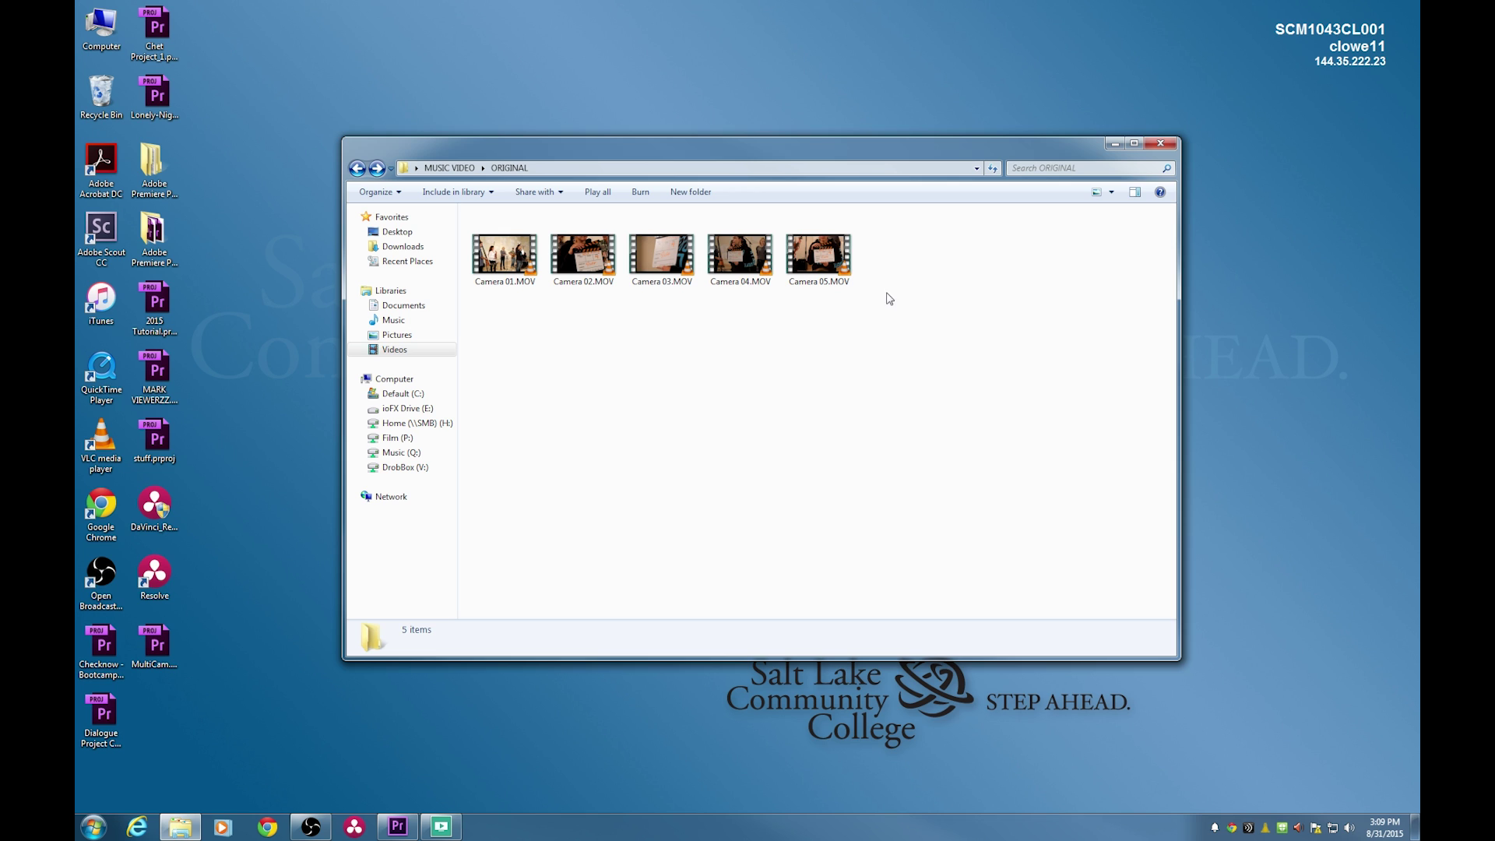
left_click_drag(488, 313, 918, 265)
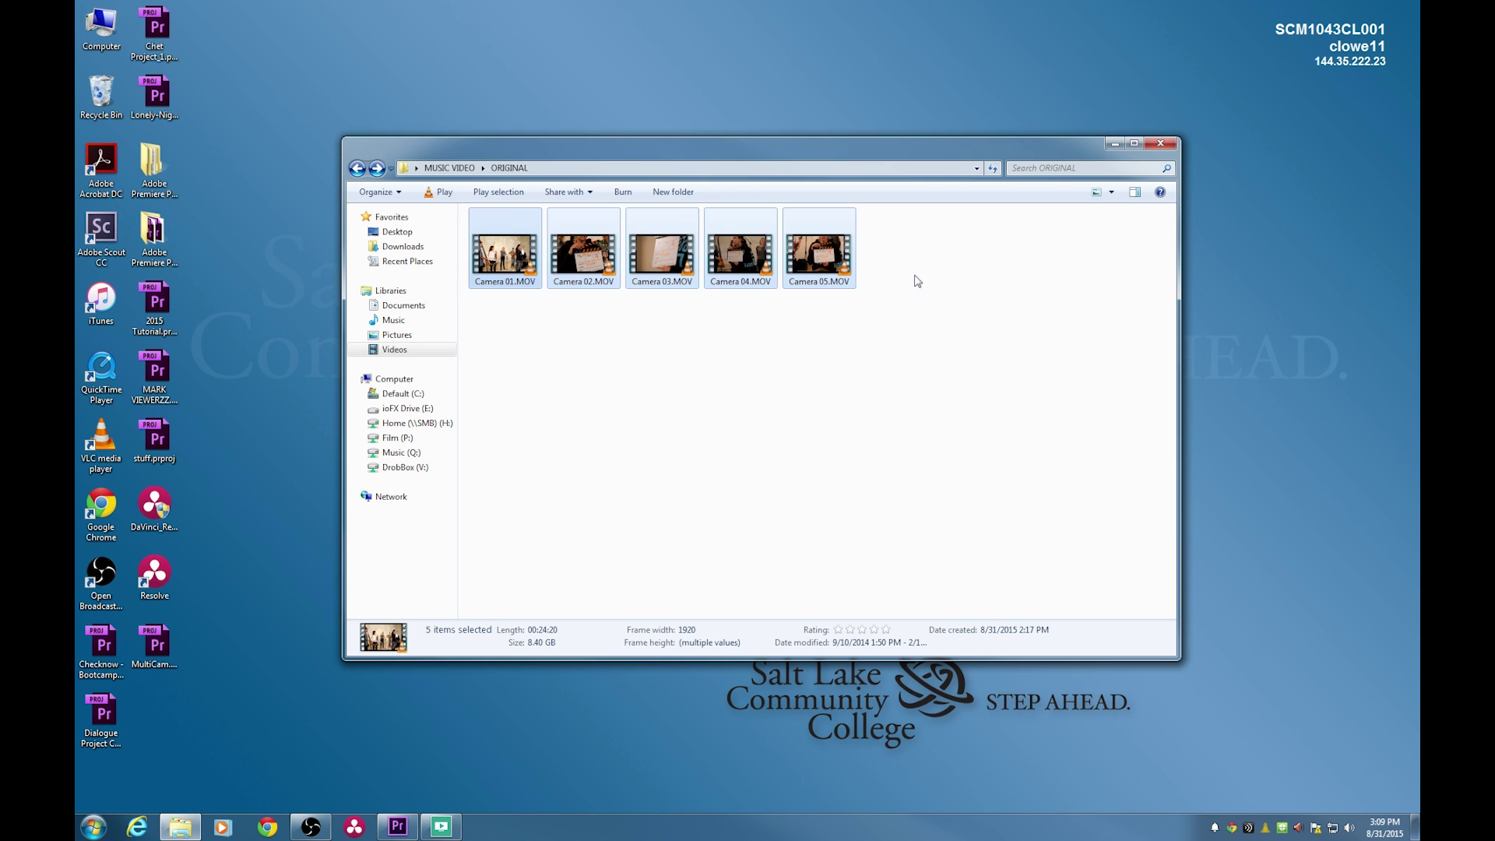
left_click(929, 339)
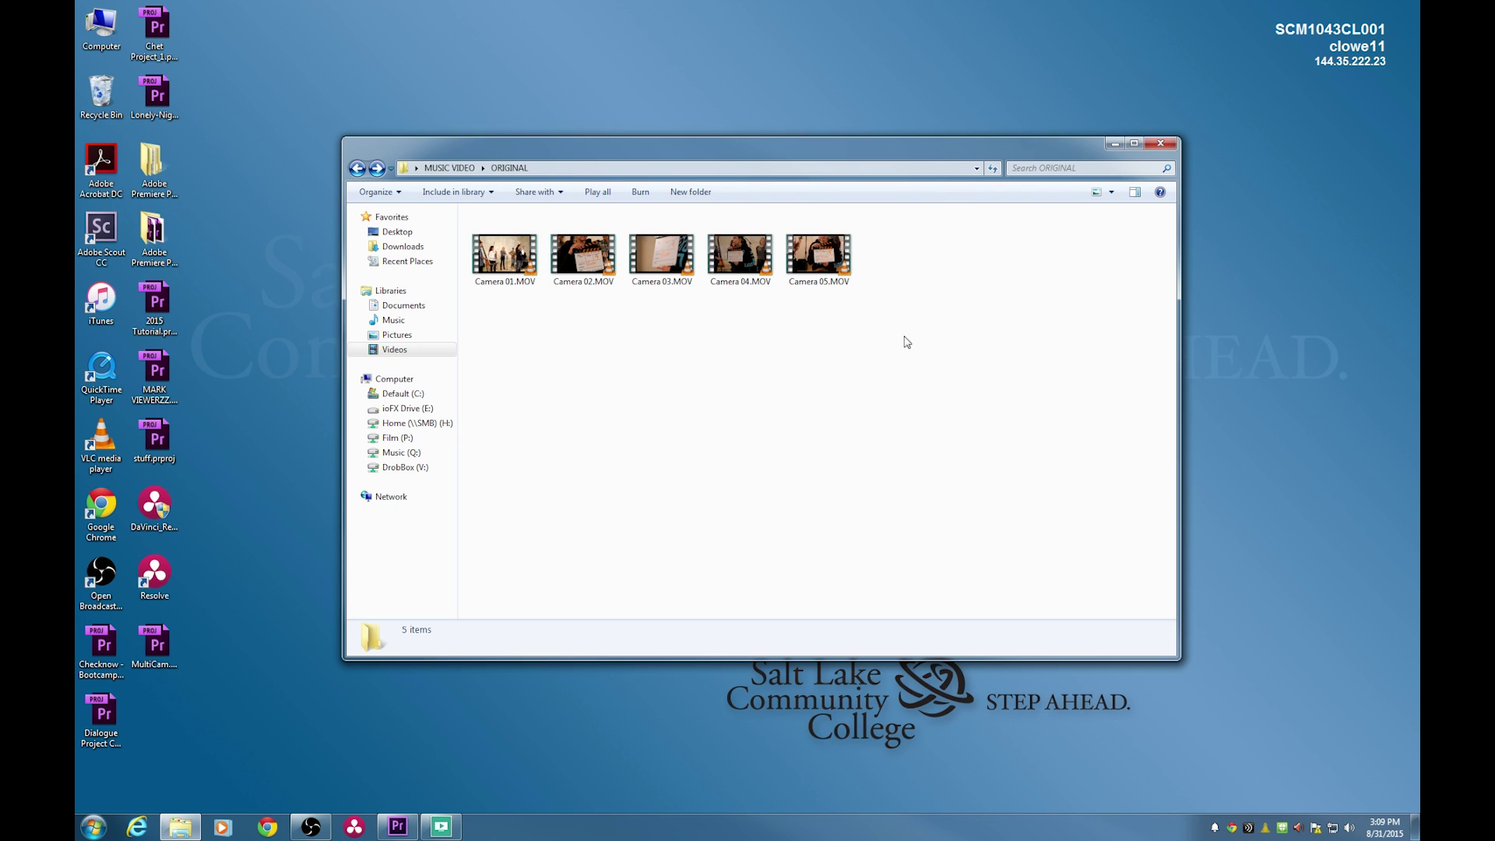
left_click_drag(903, 333, 822, 316)
Launch Adobe Media Encoder.
key("super")
type("media")
key("Return")
Maximize the Media Encoder window and add Camera 01.MOV through Camera 05.MOV from the ORIGINAL folder to its queue.
left_click_drag(645, 148, 703, 296)
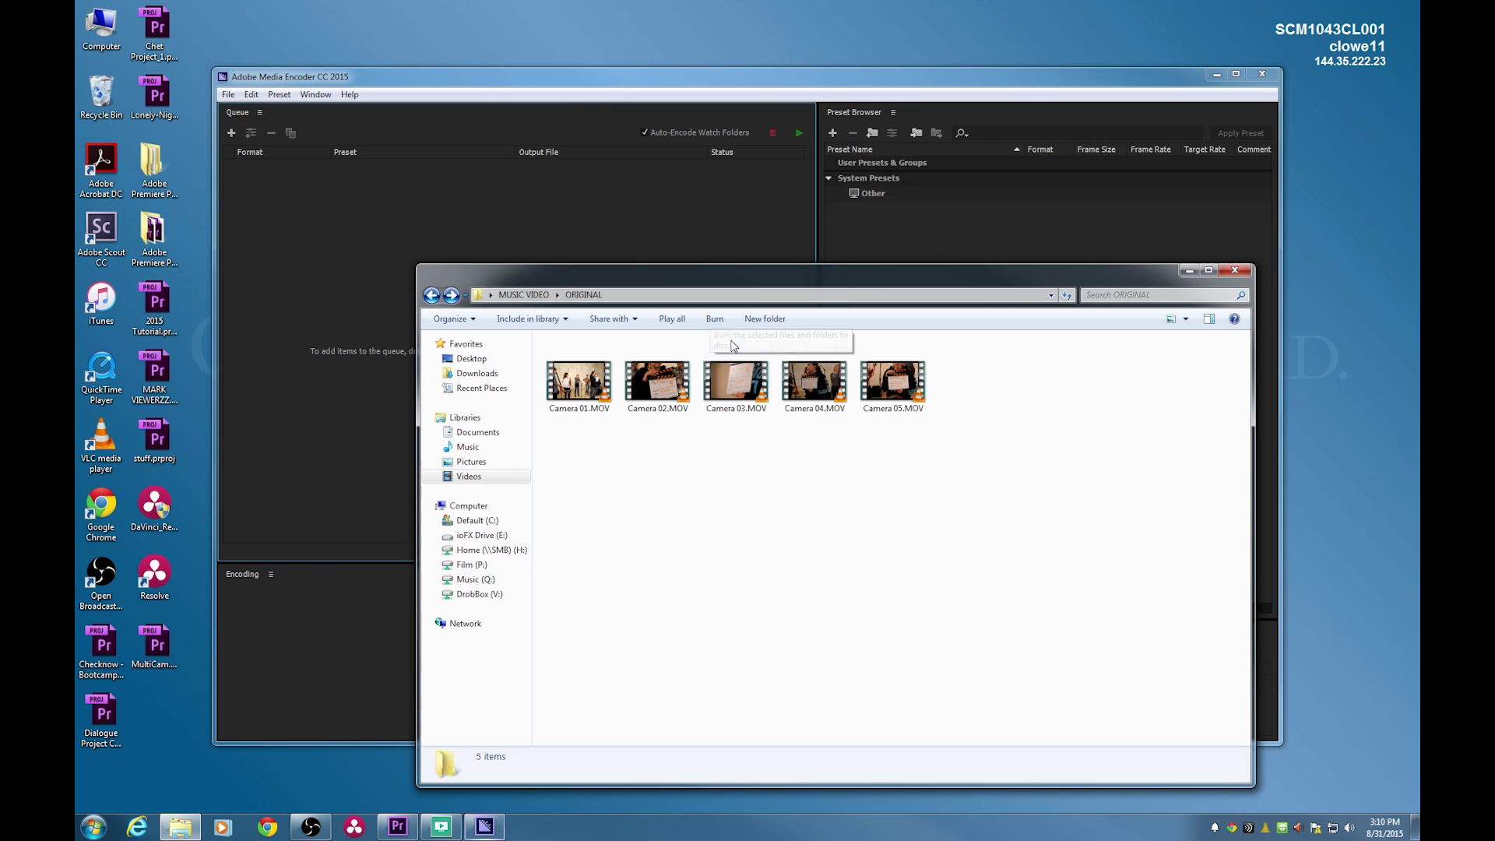
left_click(416, 82)
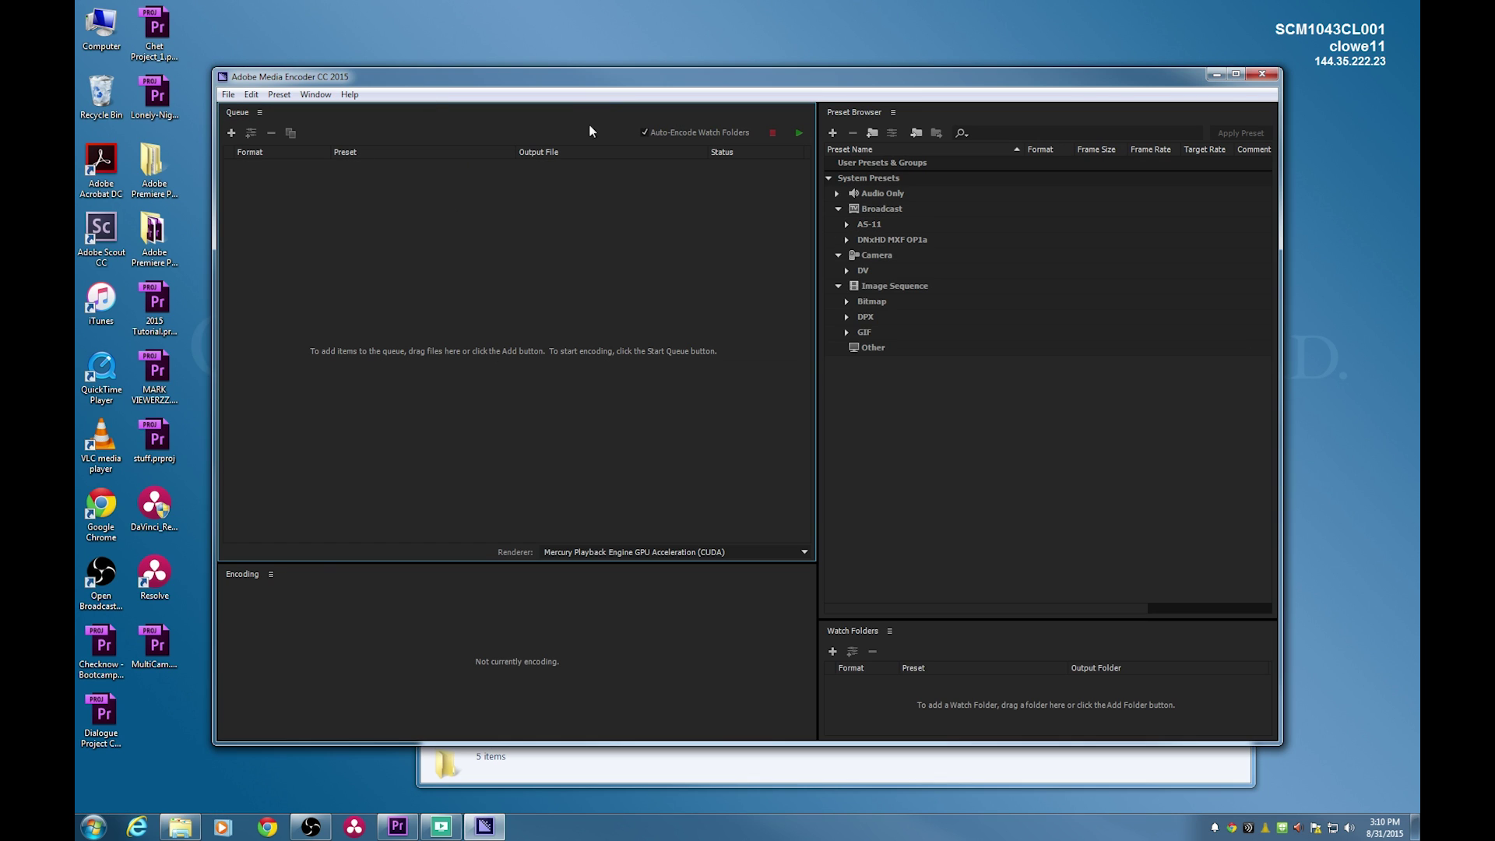
left_click(1235, 75)
key("alt+Tab")
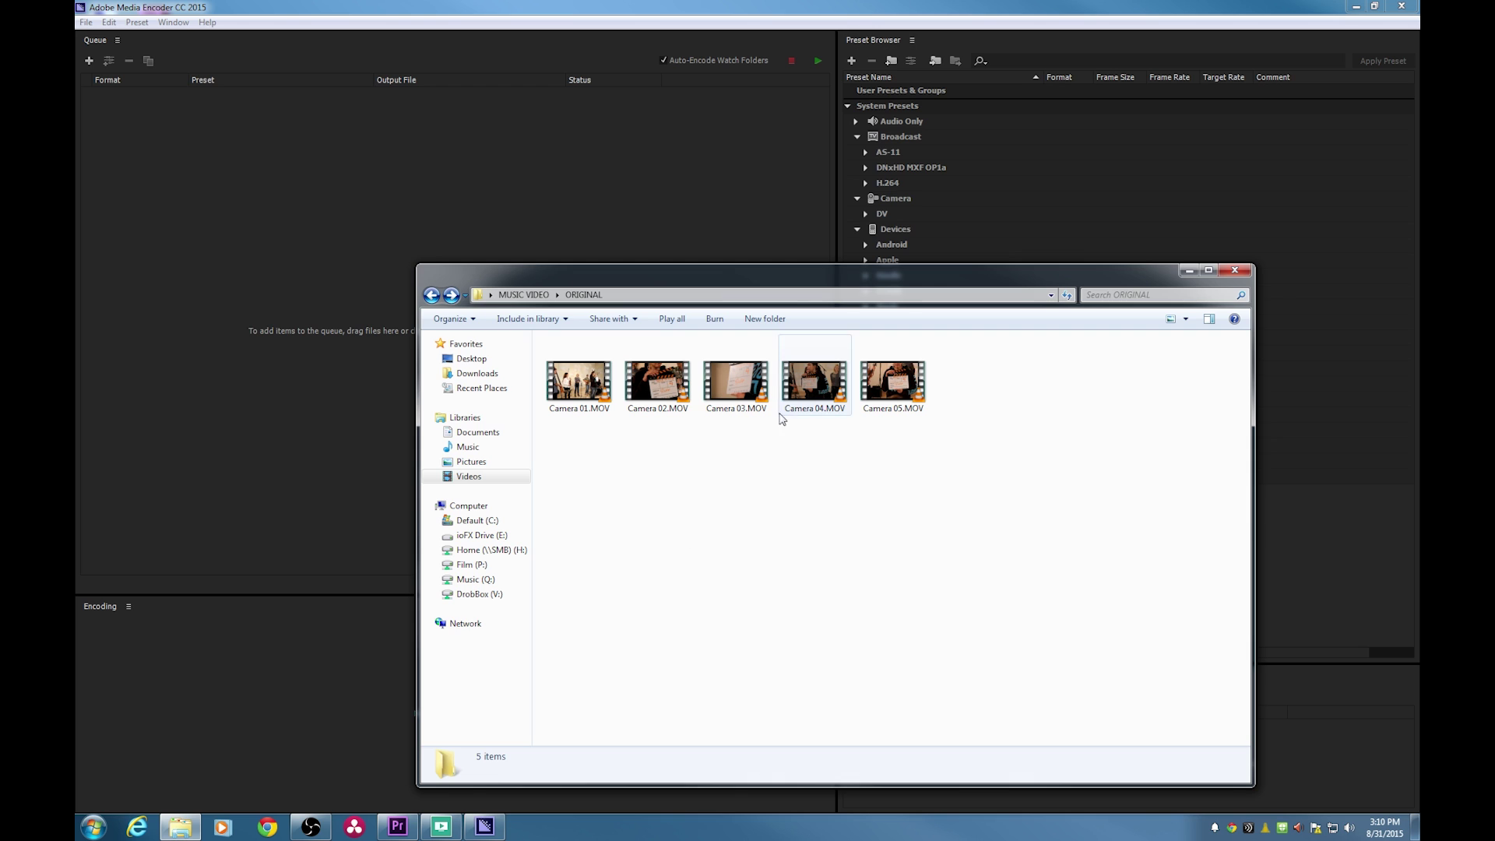
left_click_drag(946, 448, 290, 227)
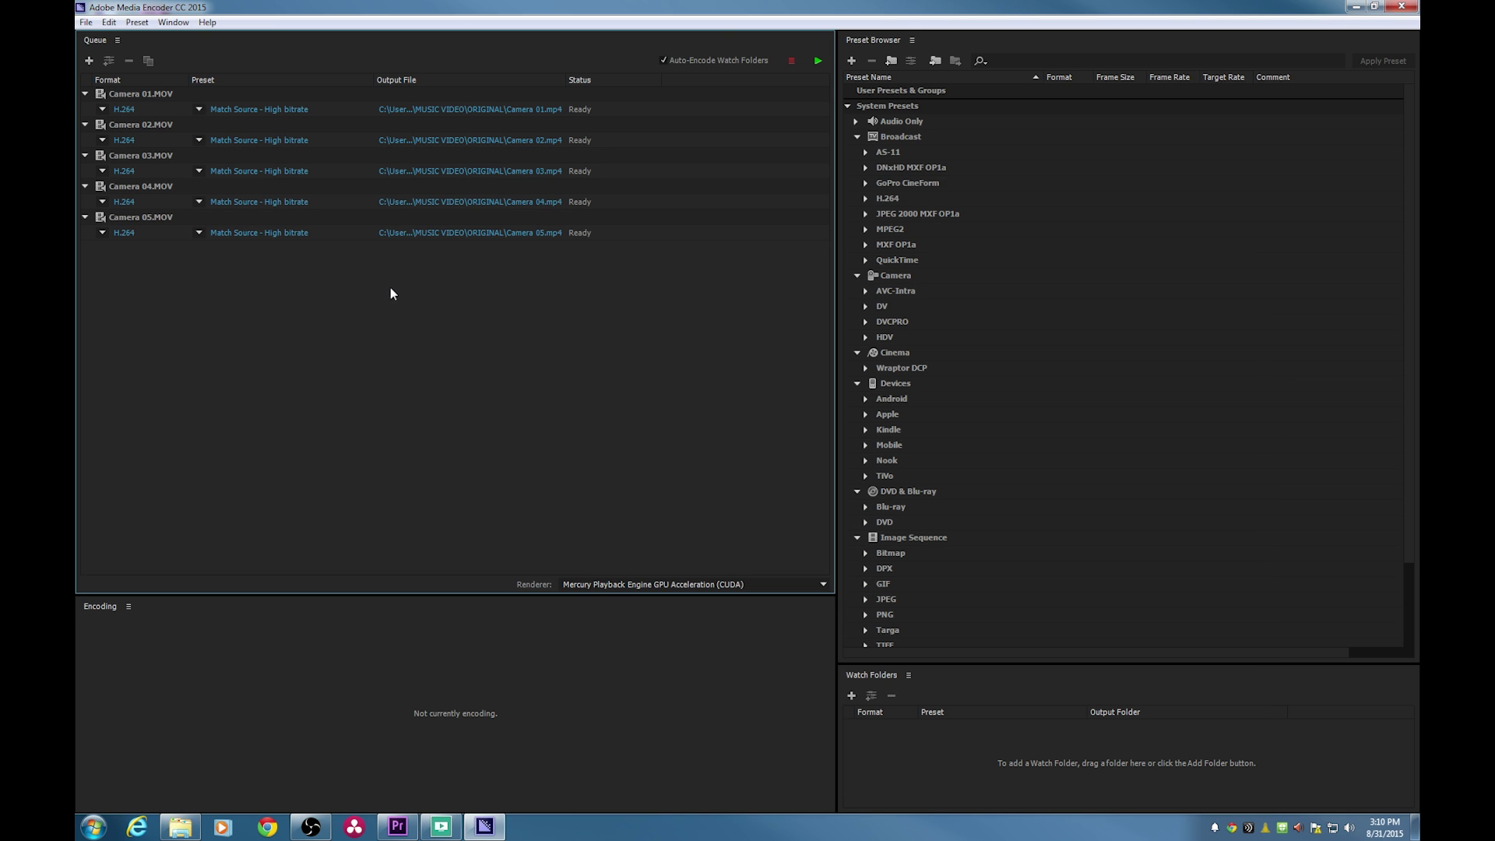
Set the output folder of all five queued clips to COMPRESSED inside the MUSIC VIDEO folder on the Desktop.
left_click_drag(366, 280, 226, 98)
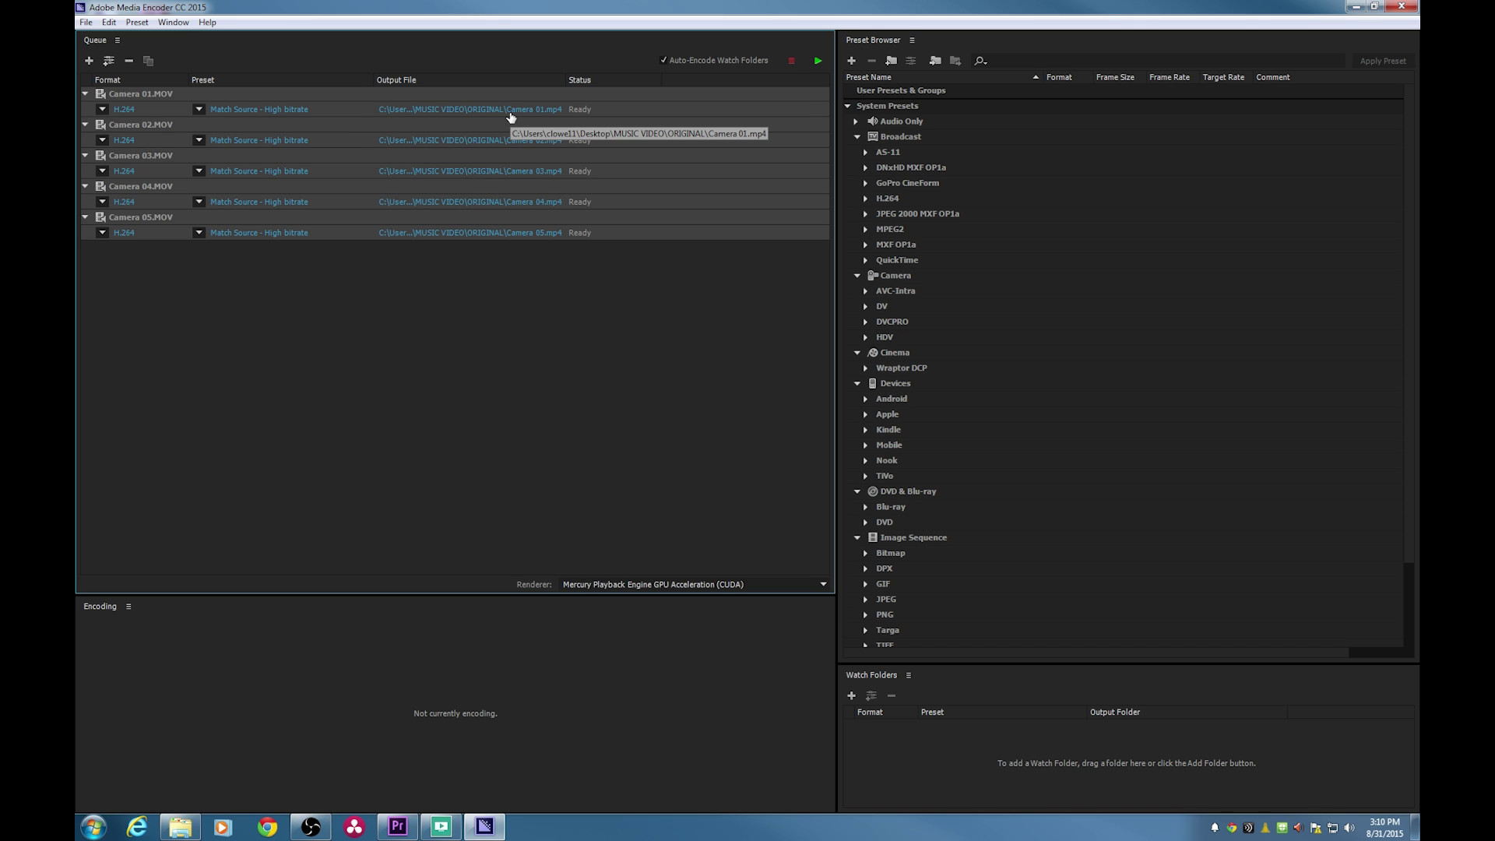
left_click(466, 114)
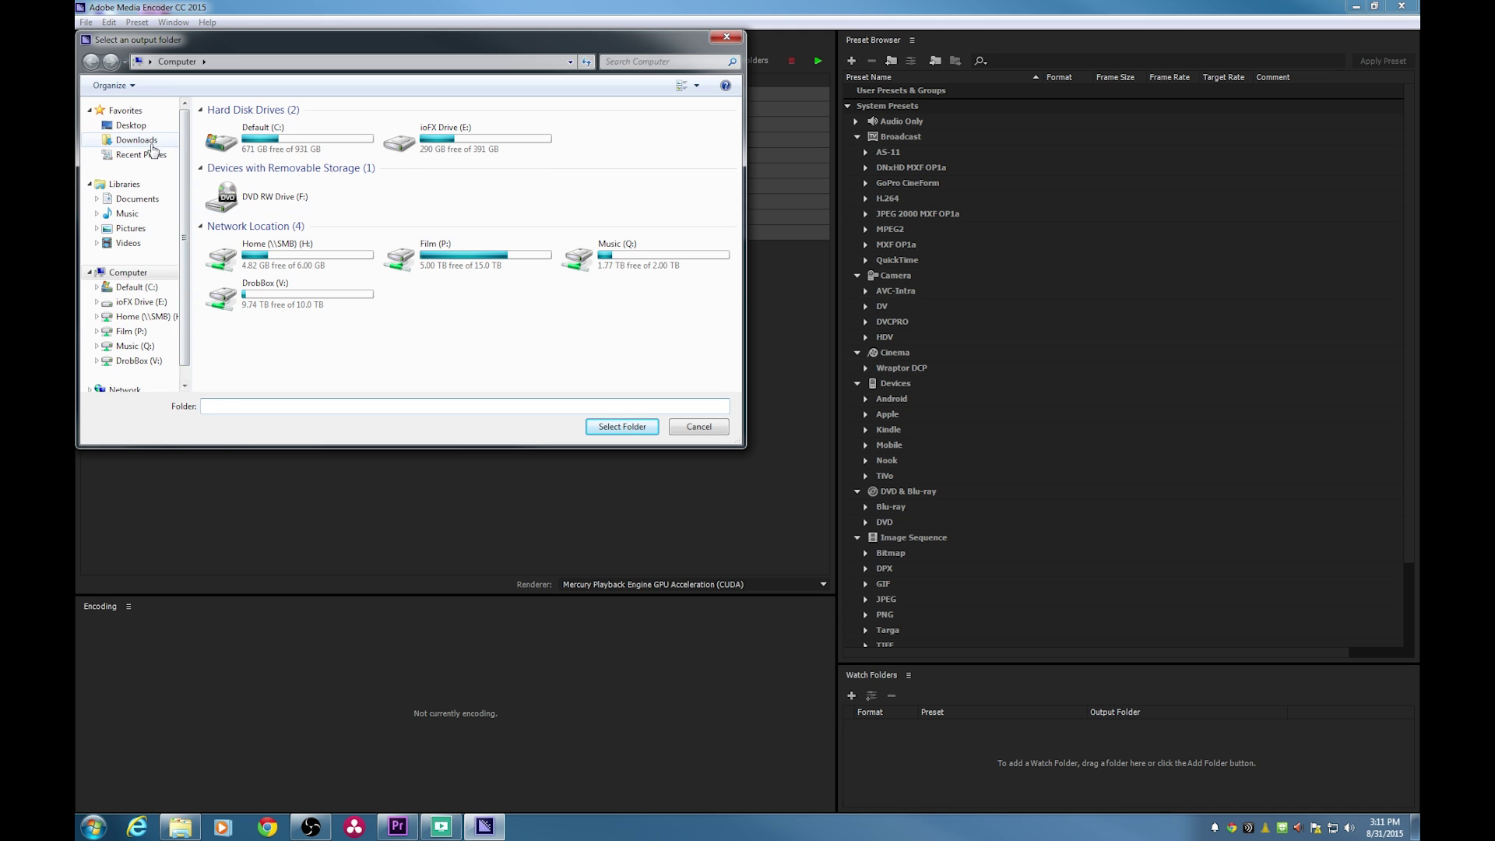
left_click(130, 125)
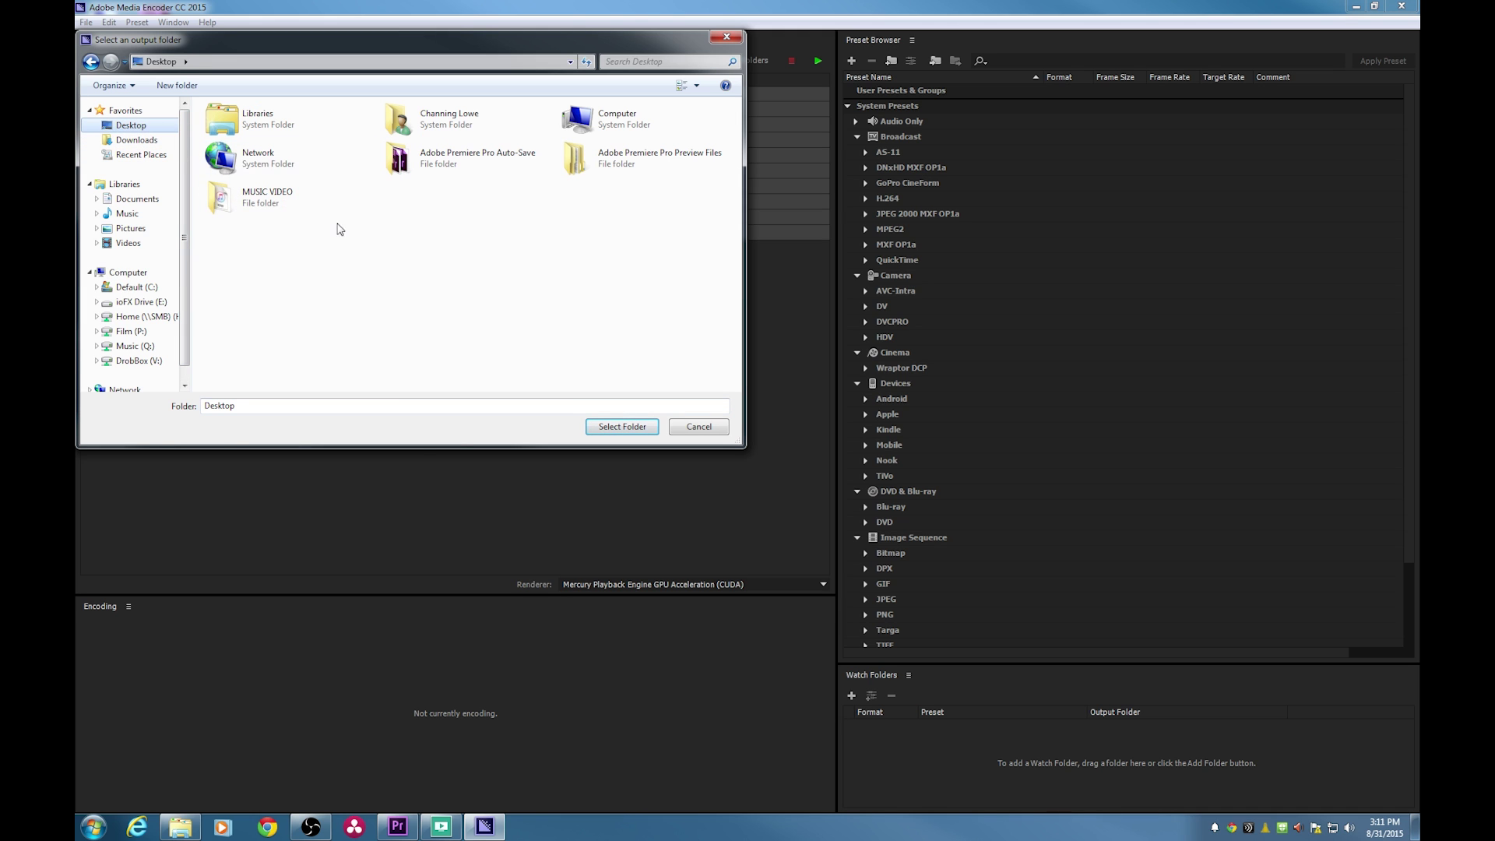
double_click(290, 195)
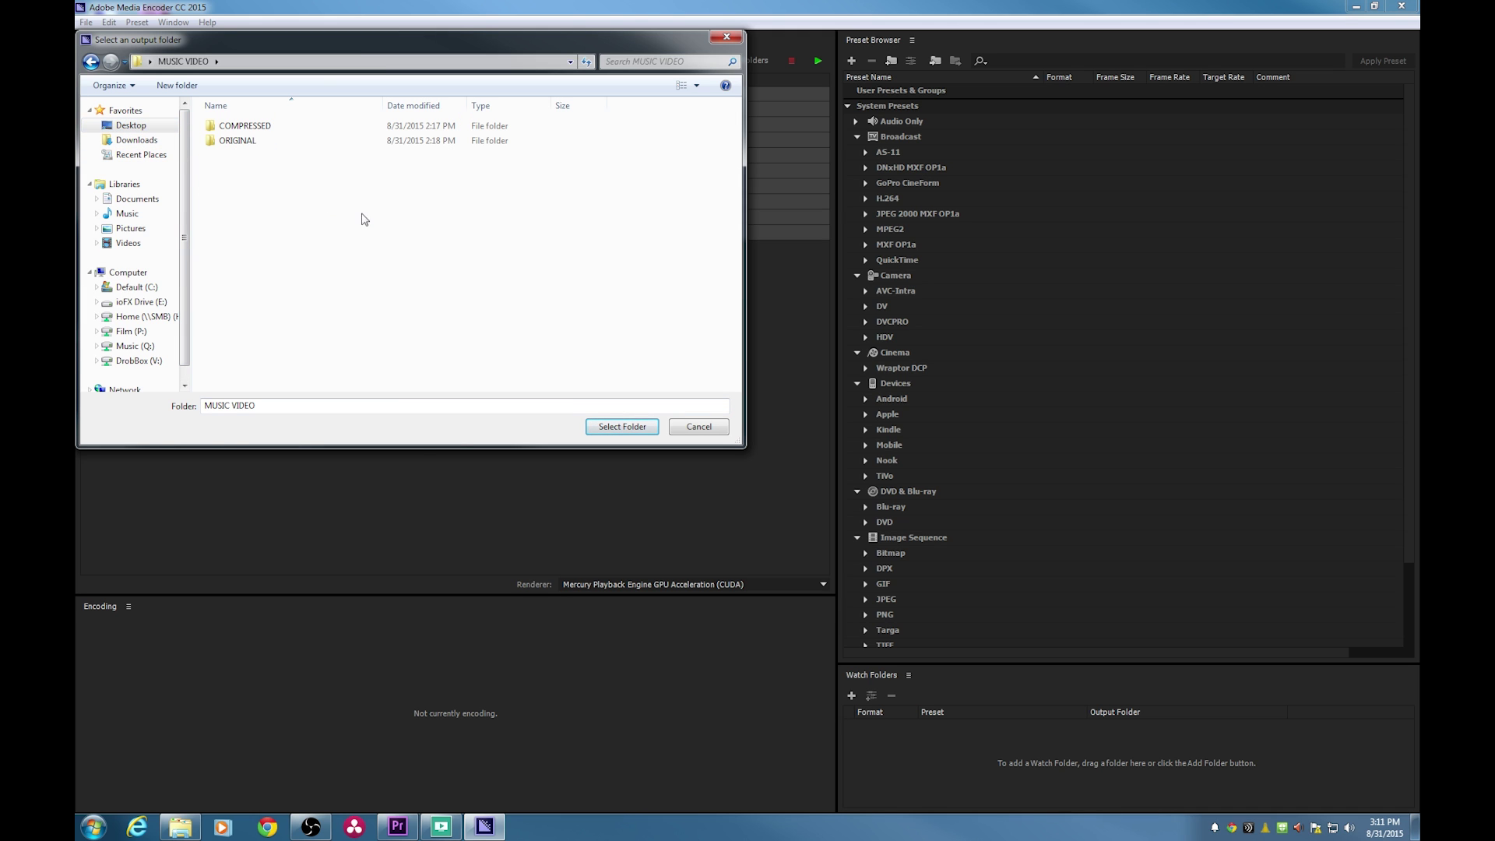
double_click(245, 126)
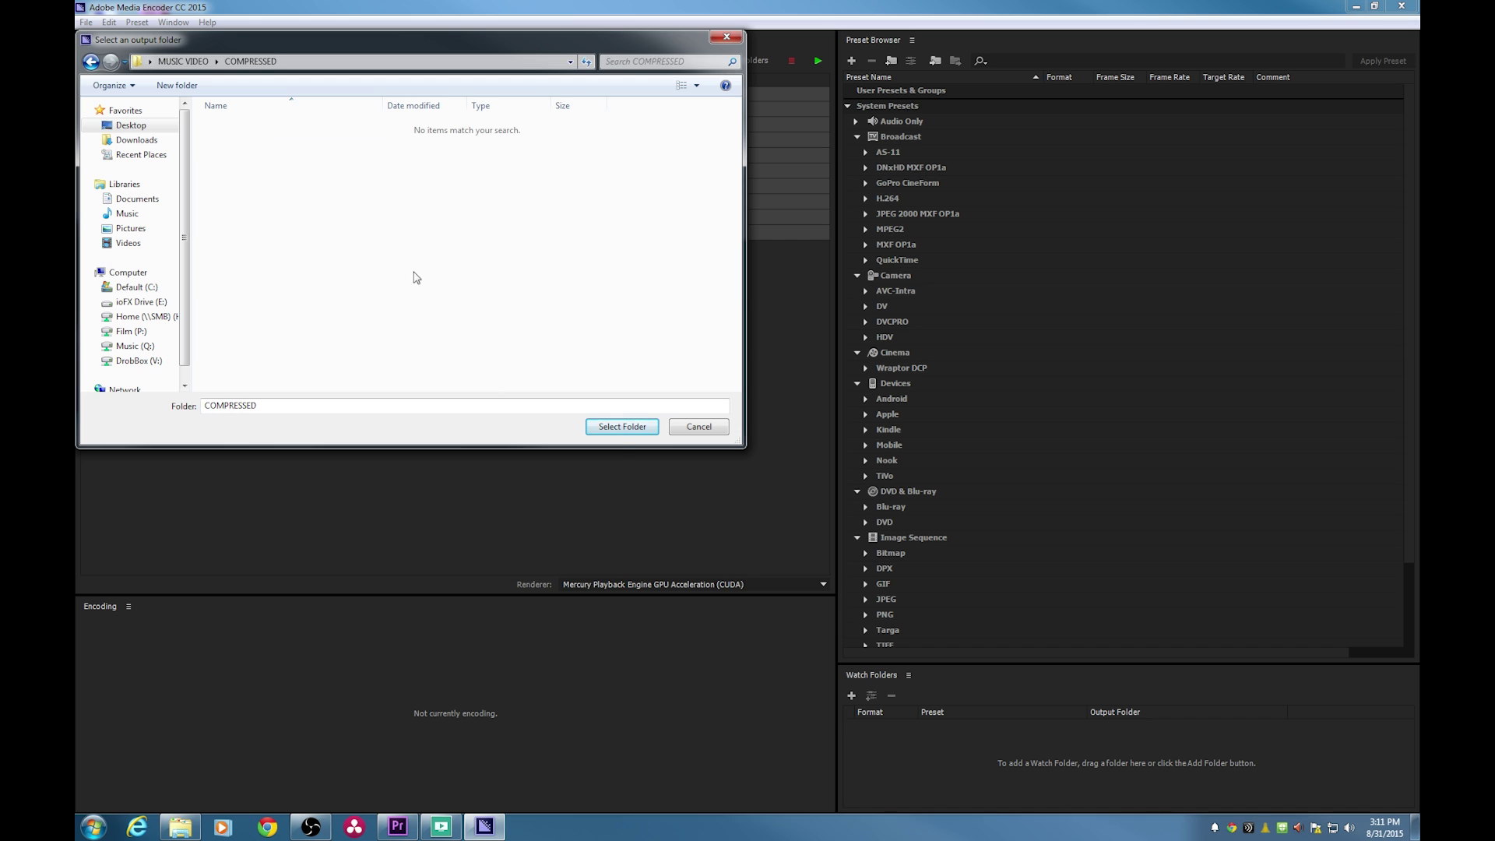
left_click(623, 427)
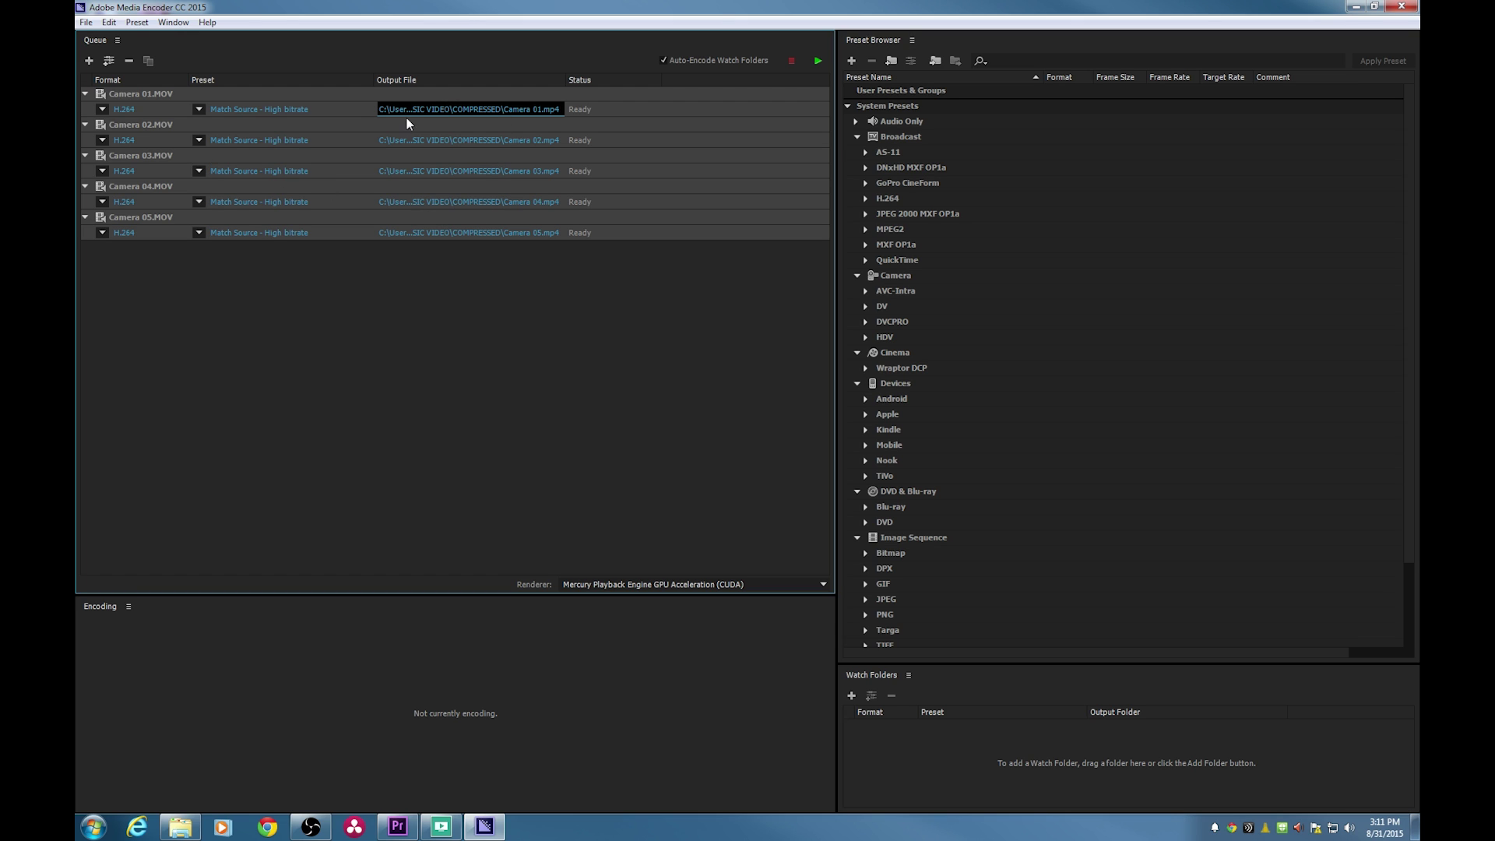
Open the export settings for all five queued outputs together, accepting their replacement, and look through the video settings.
mouse_move(279, 112)
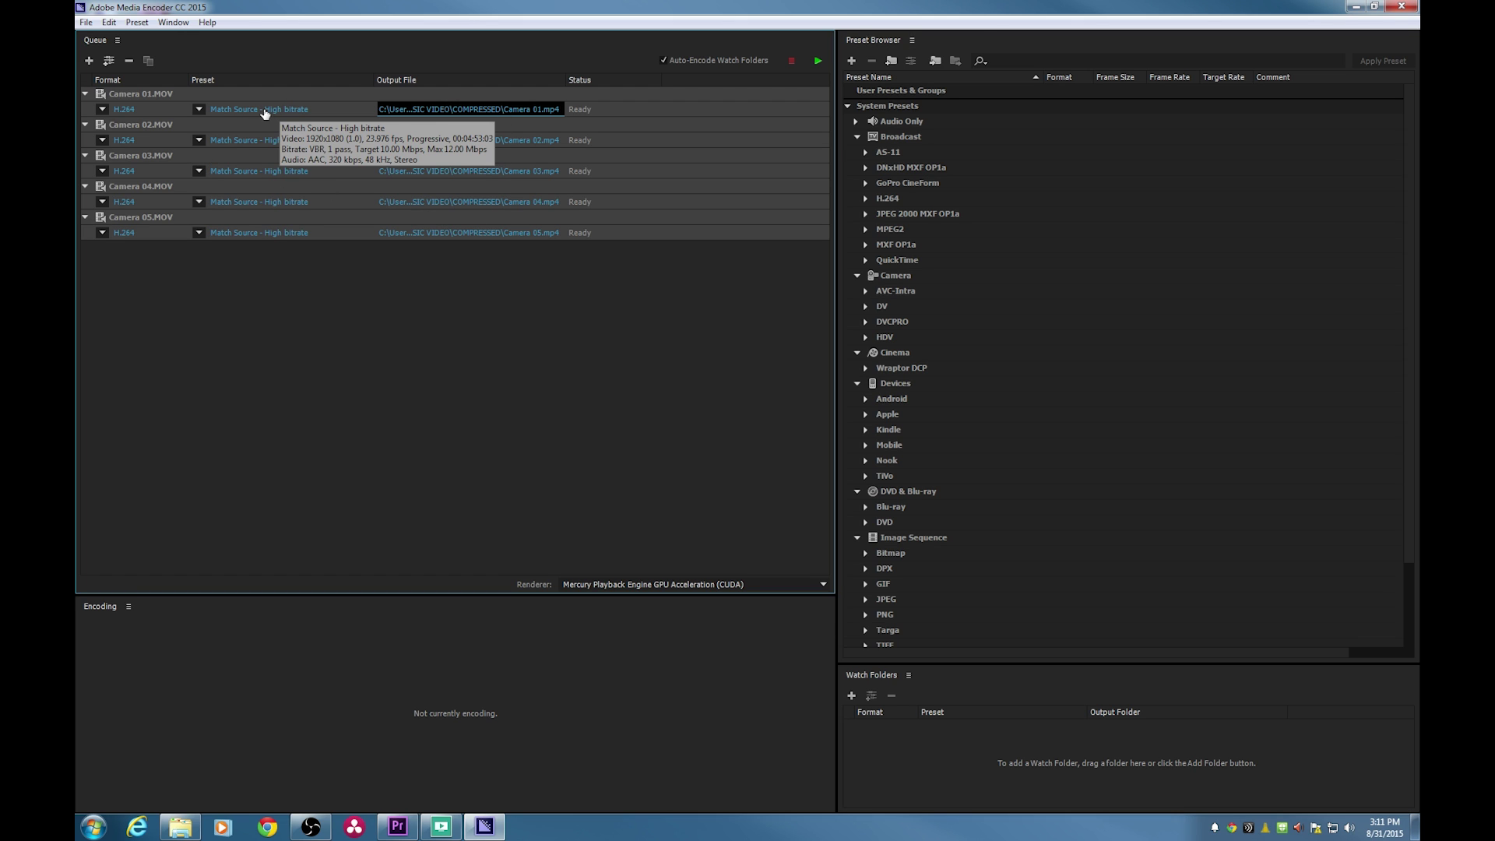
left_click(259, 109)
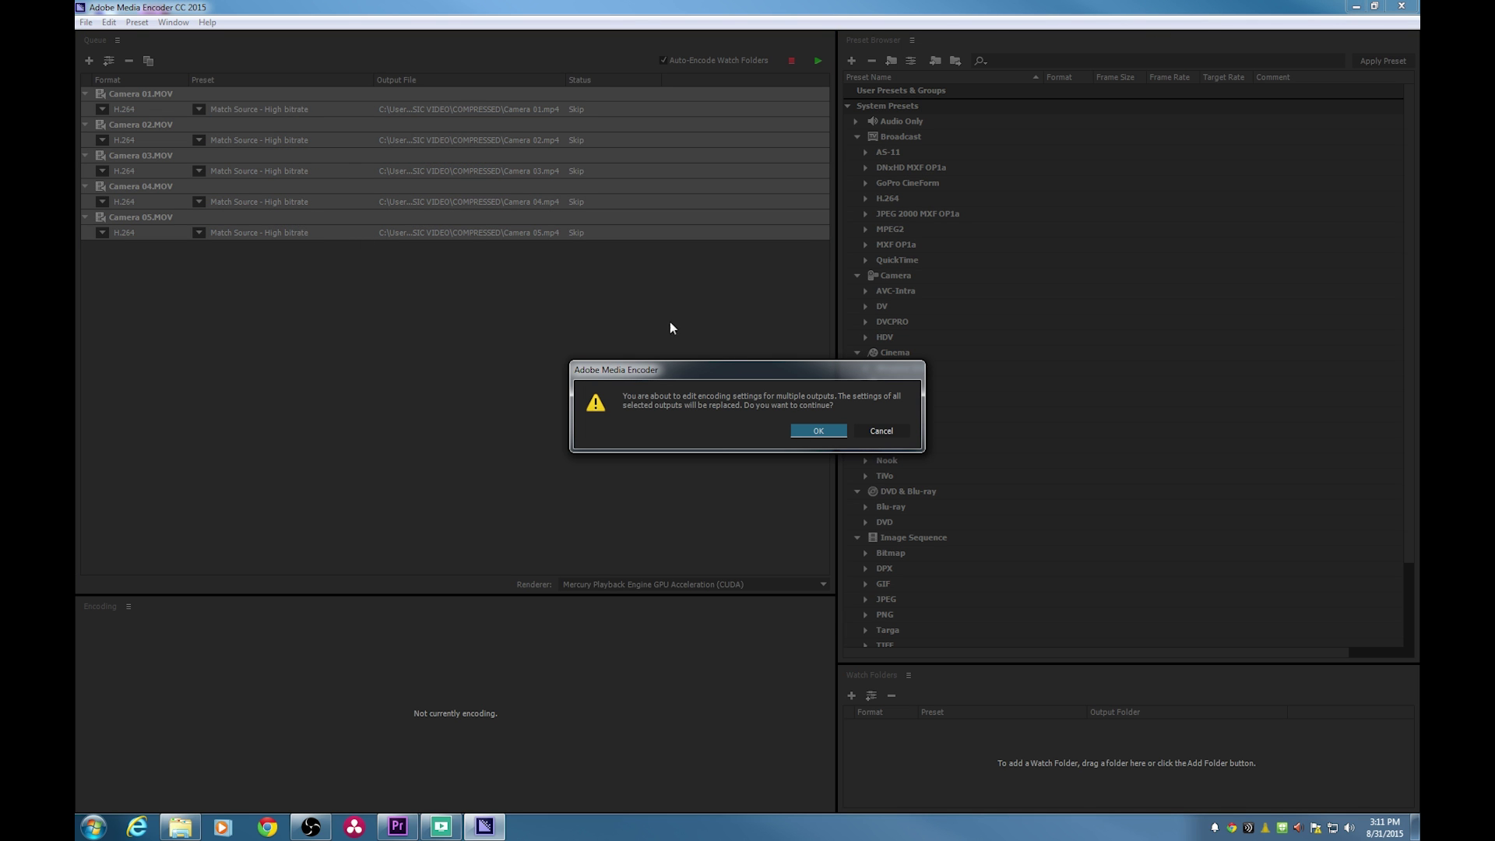
left_click(816, 431)
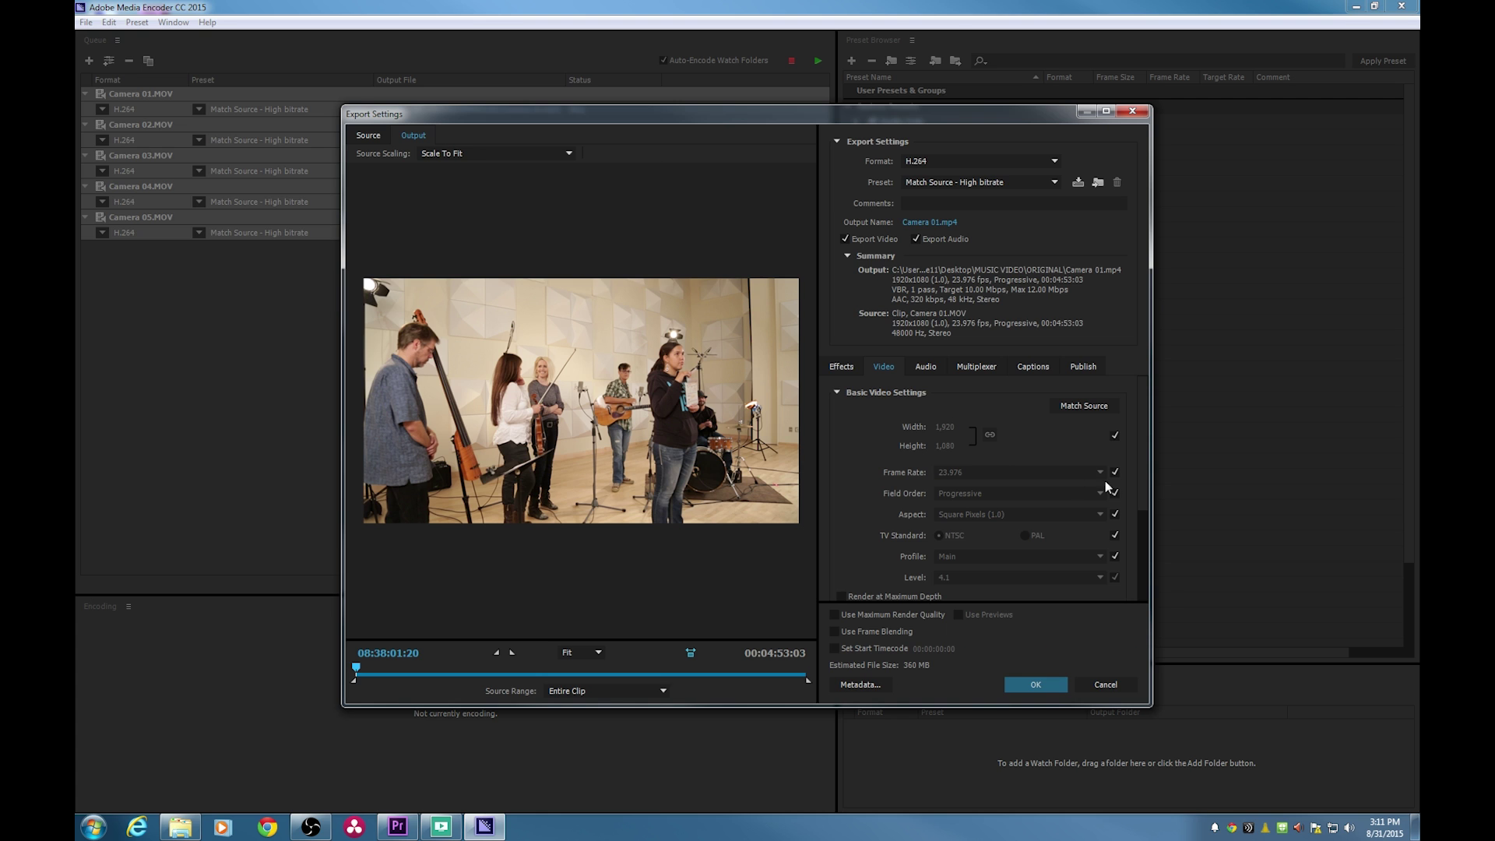
scroll(1144, 459, "down", 3)
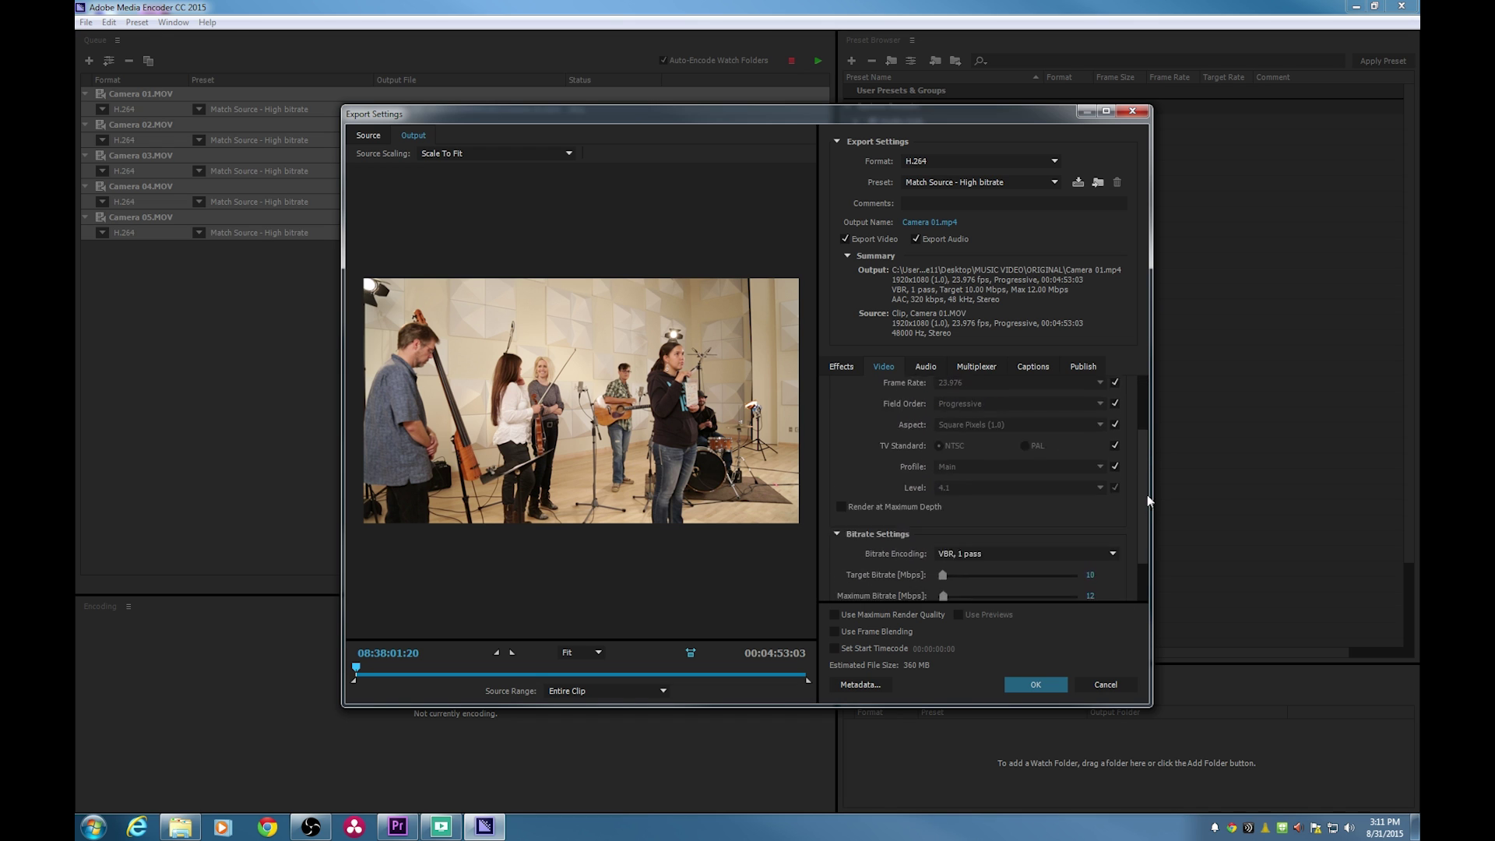
scroll(1146, 494, "up", 3)
left_click(1055, 408)
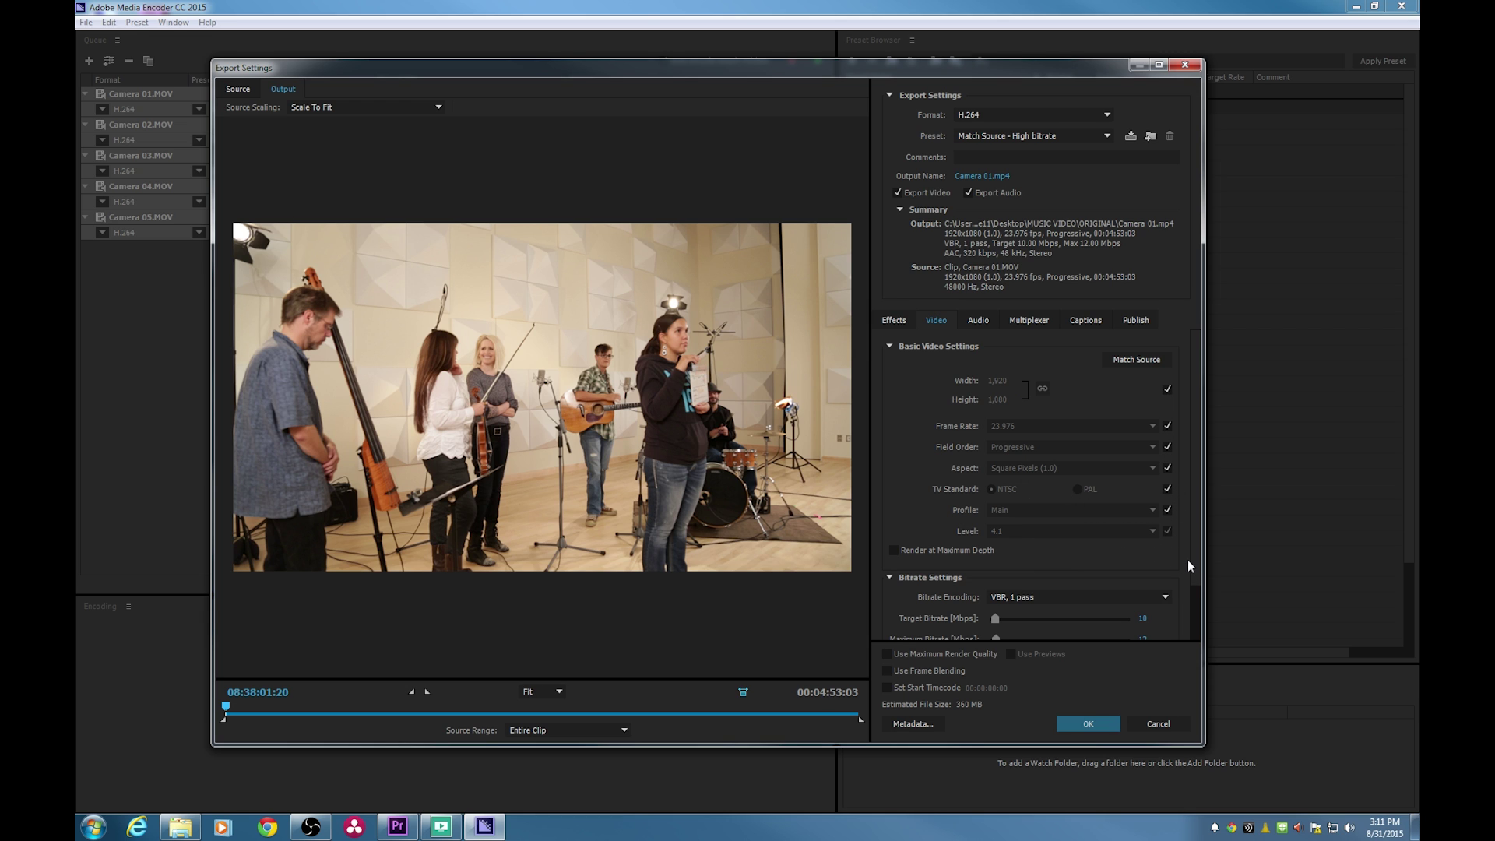
Set the target bitrate to 9 Mbps in the export settings.
scroll(1194, 557, "down", 2)
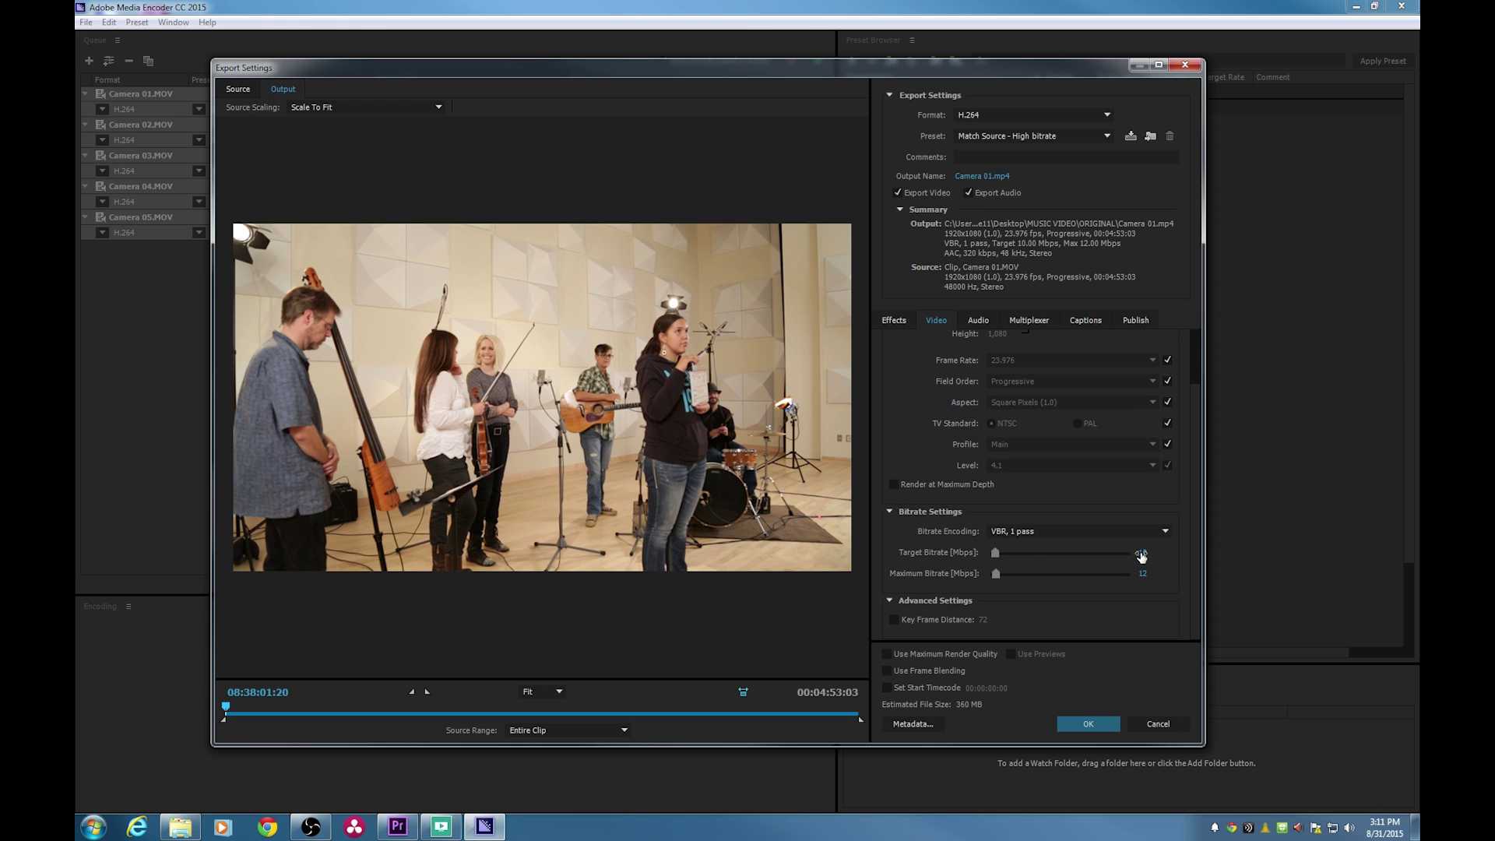
left_click(1142, 555)
key("Return")
Check the properties of Camera 01.MOV and the combined size of the five original clips, and close the folder window.
mouse_move(180, 826)
left_click(225, 790)
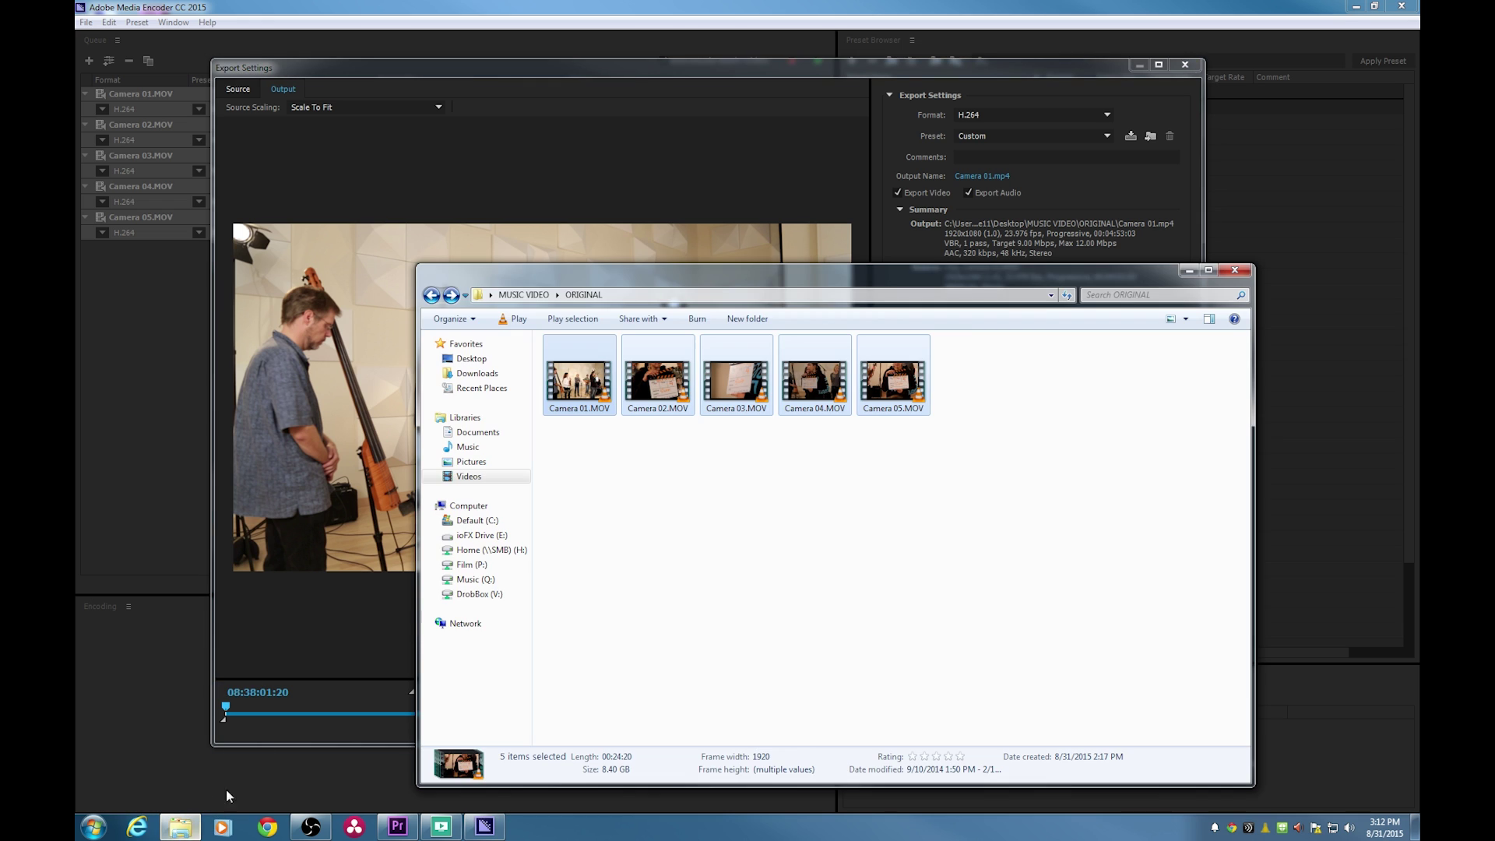
left_click(597, 544)
right_click(572, 381)
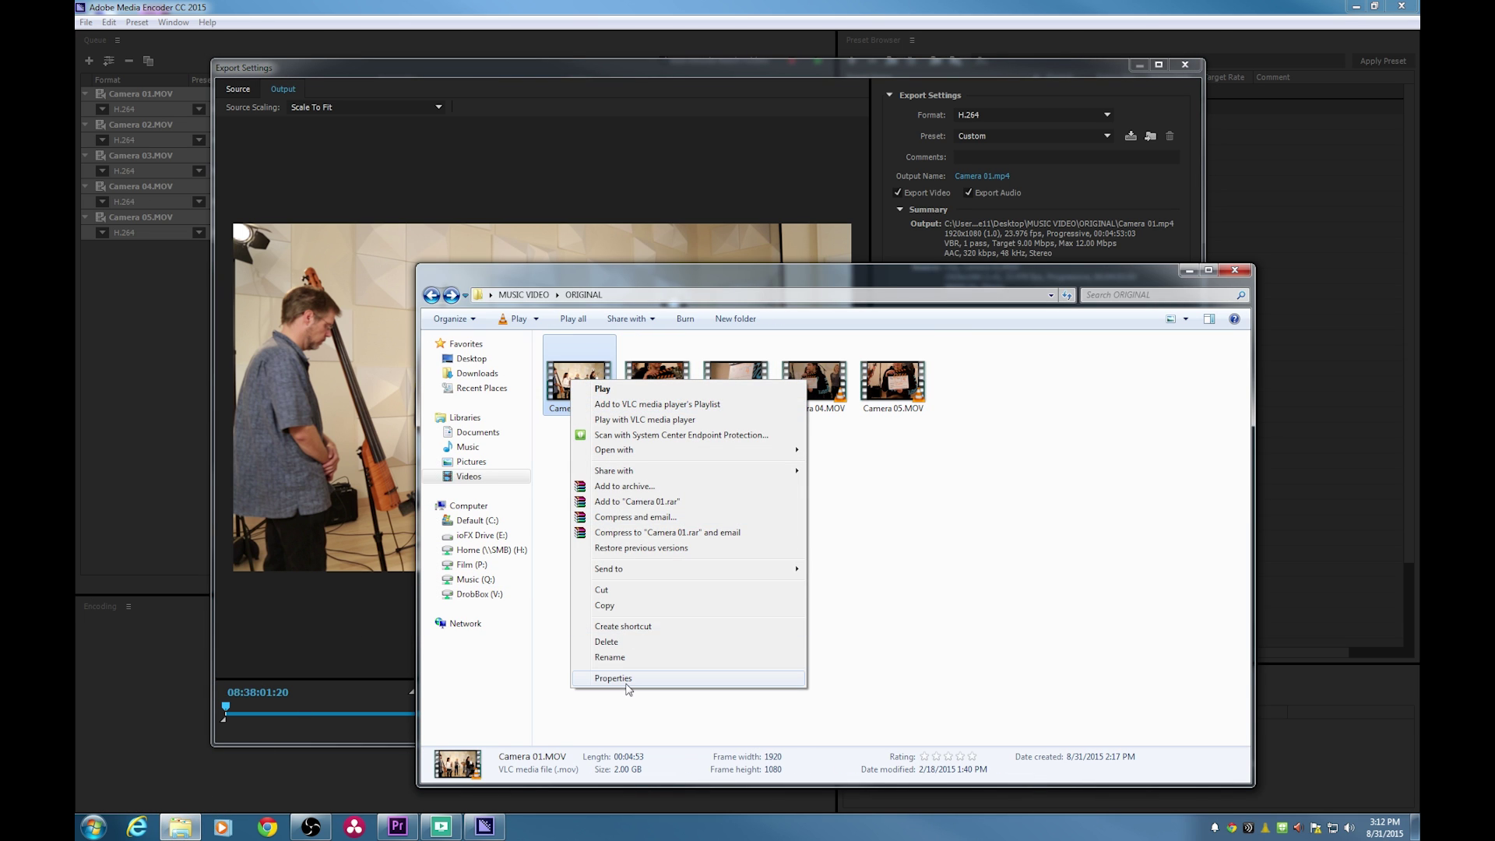
left_click(613, 678)
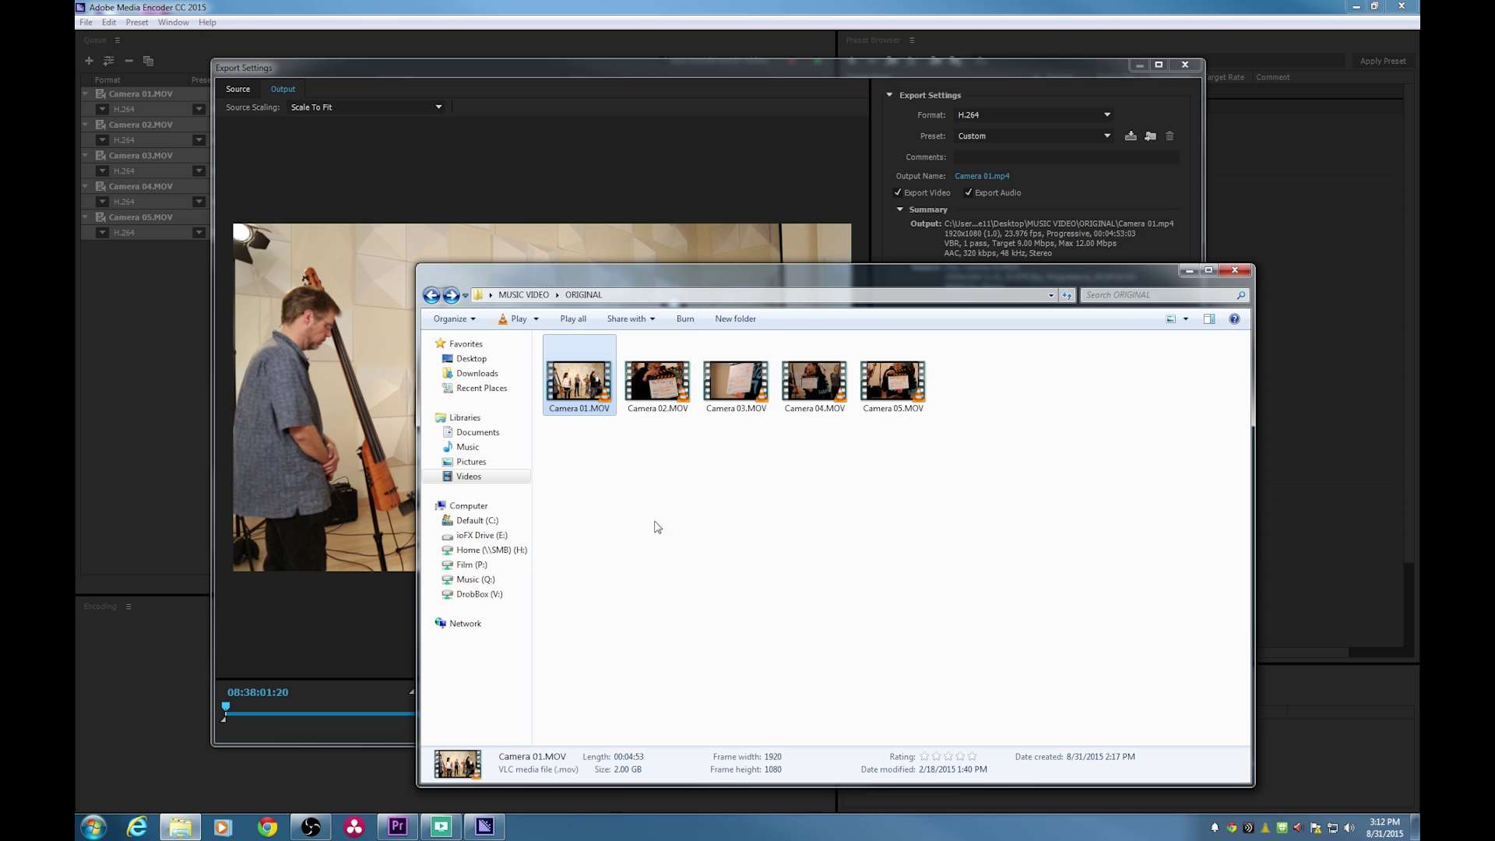
left_click_drag(982, 469, 600, 403)
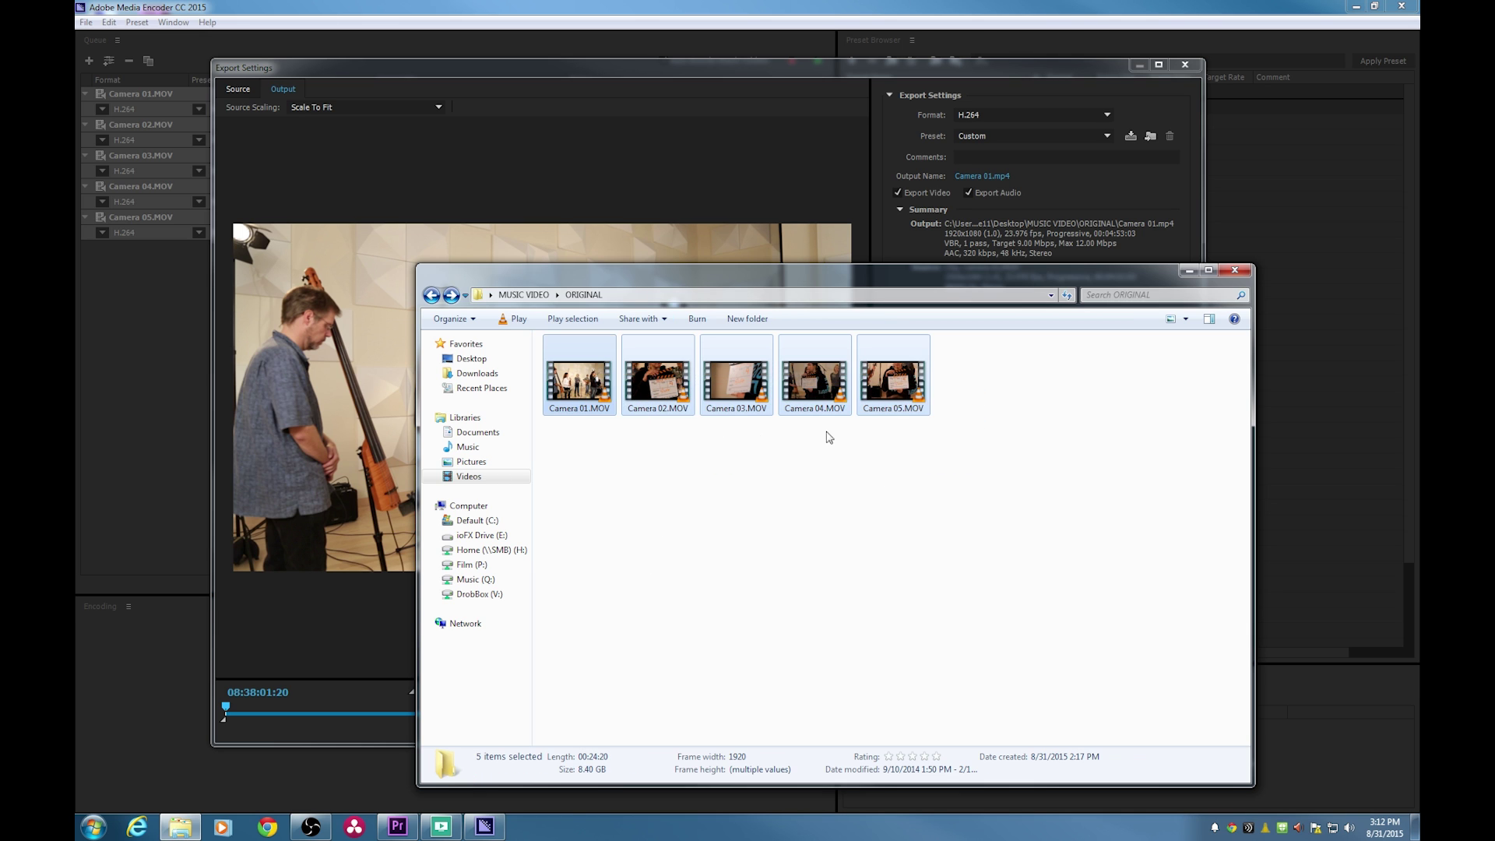
left_click(885, 454)
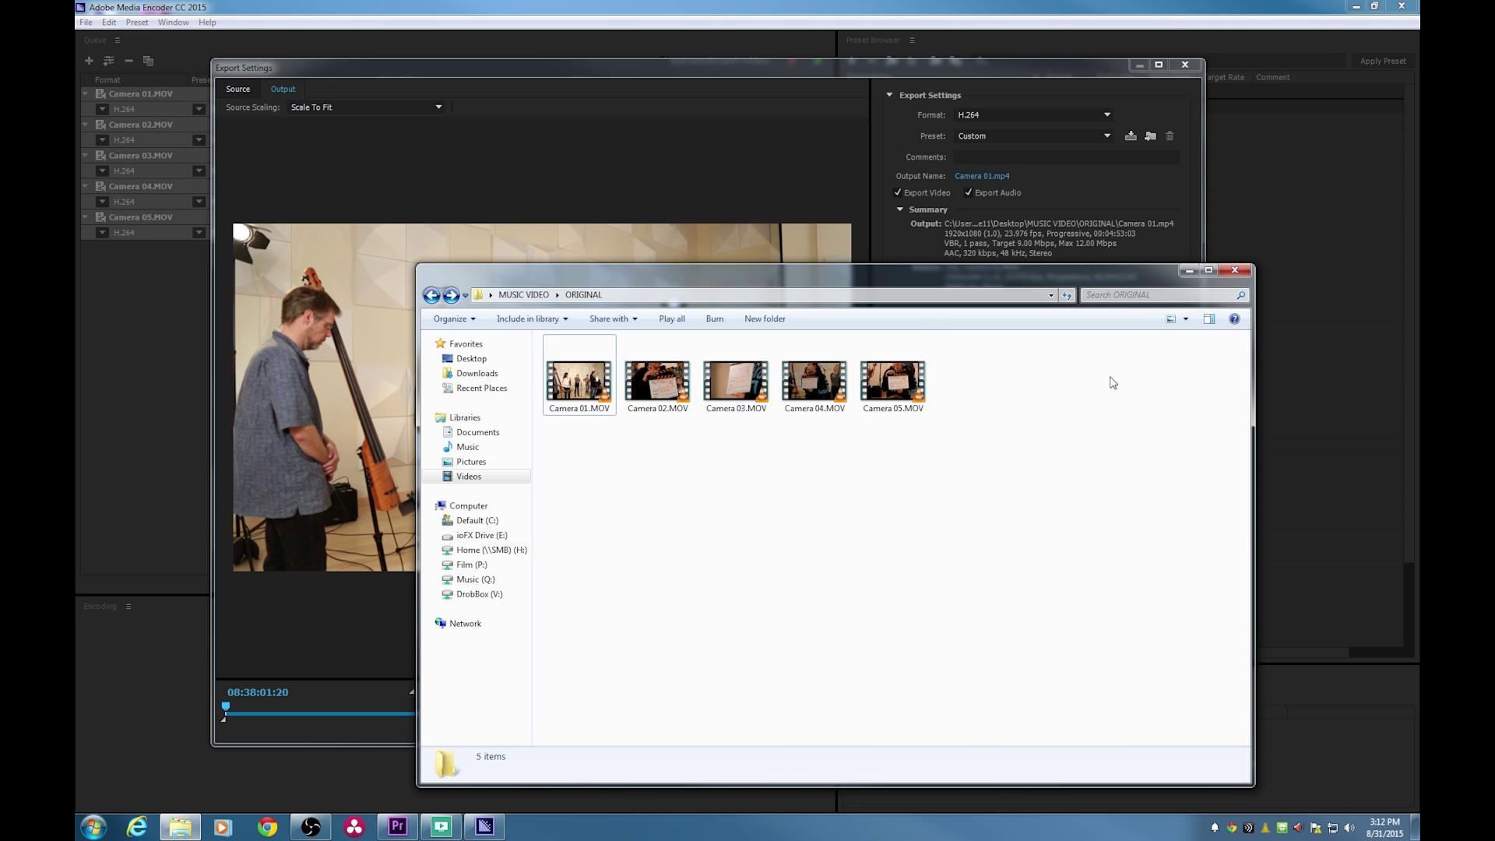
left_click(1234, 270)
Set the target bitrate to 8 Mbps with CBR bitrate encoding and apply the export settings to all five clips.
left_click(1141, 552)
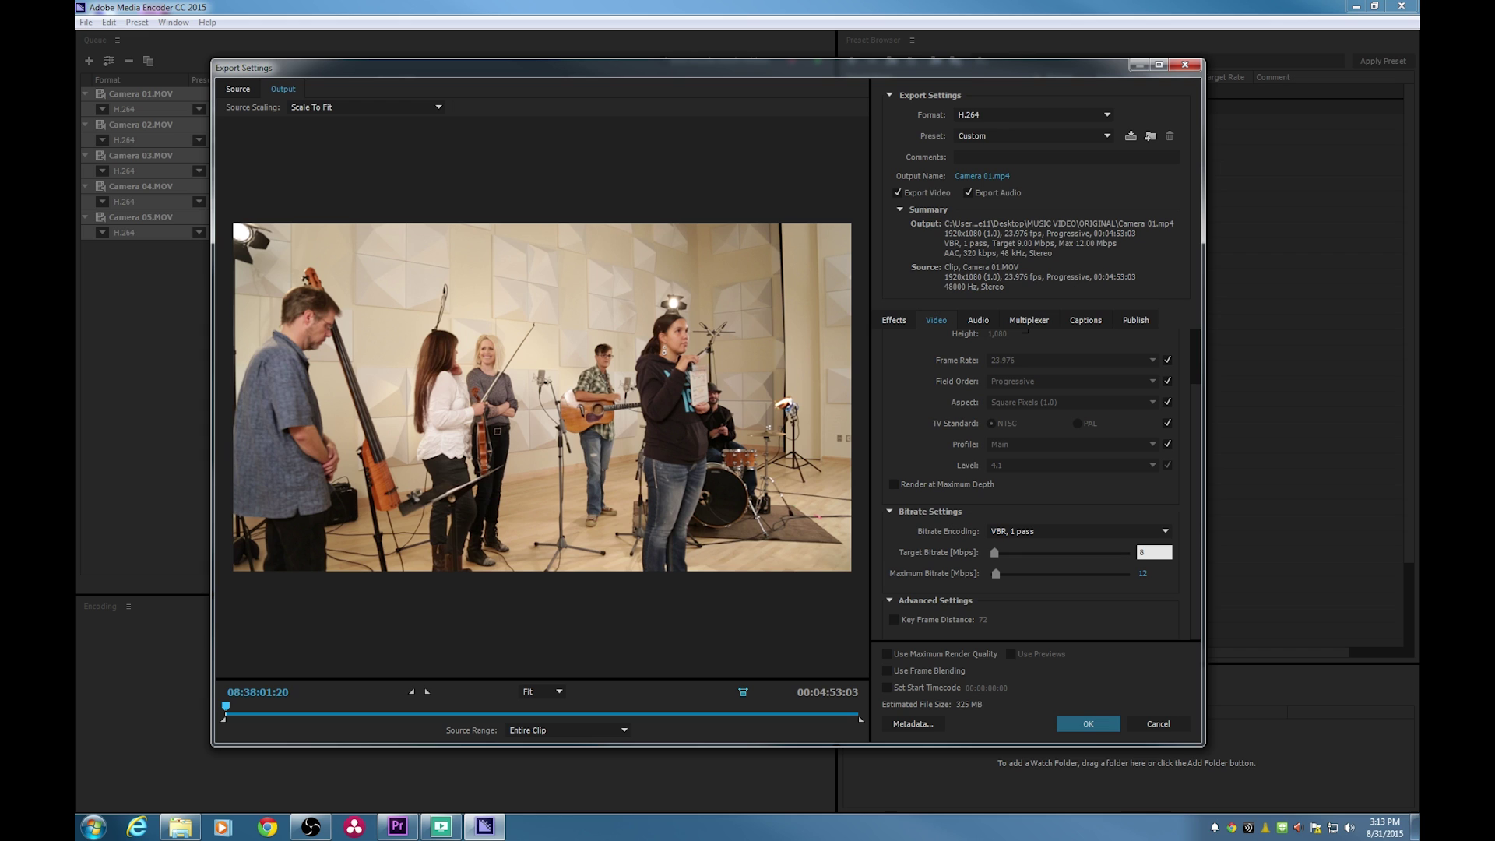
key("Return")
left_click(1049, 529)
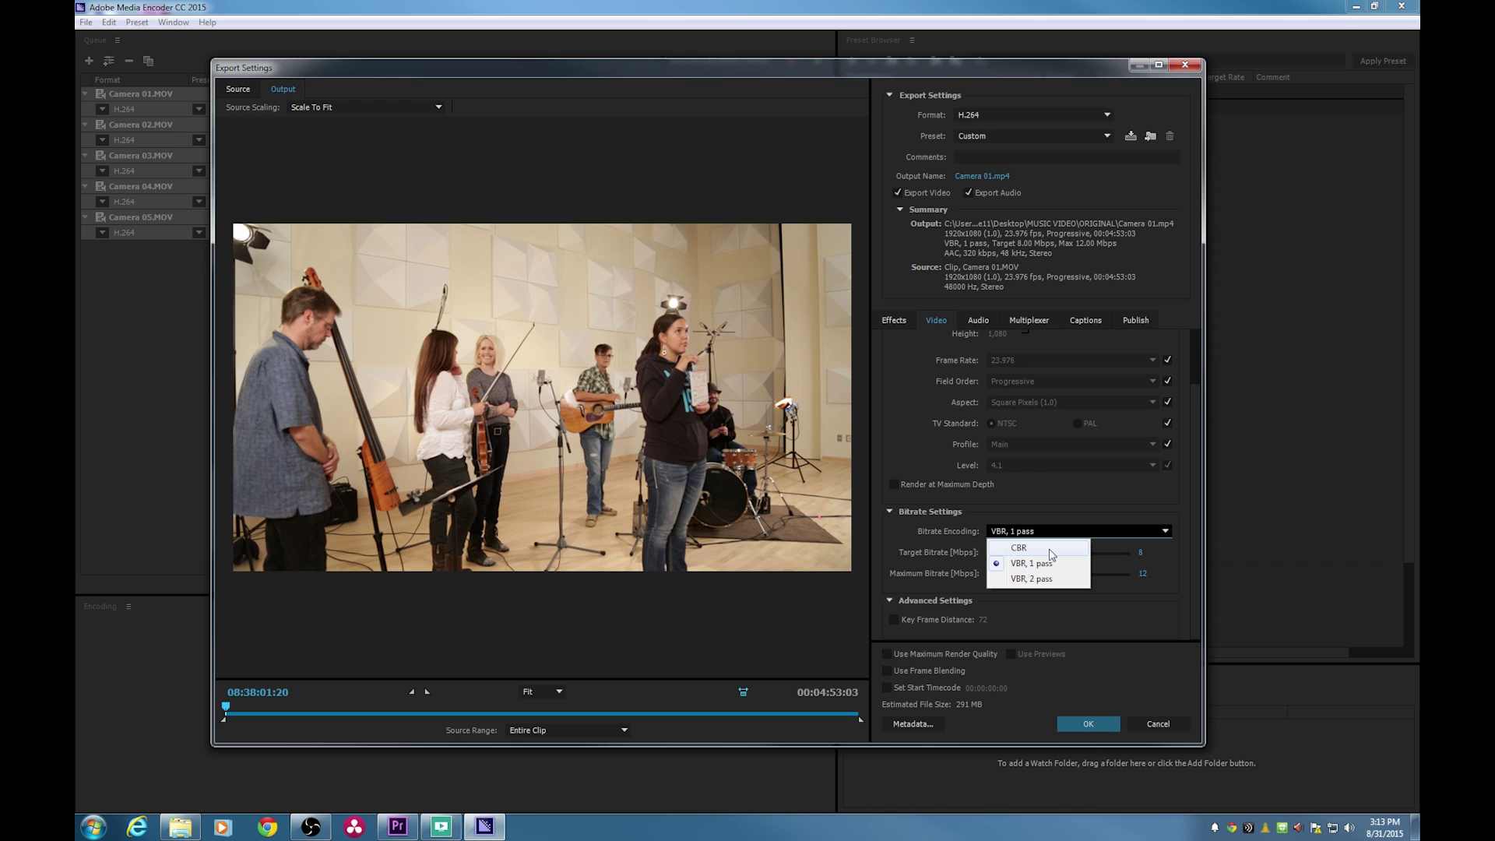
left_click(1049, 548)
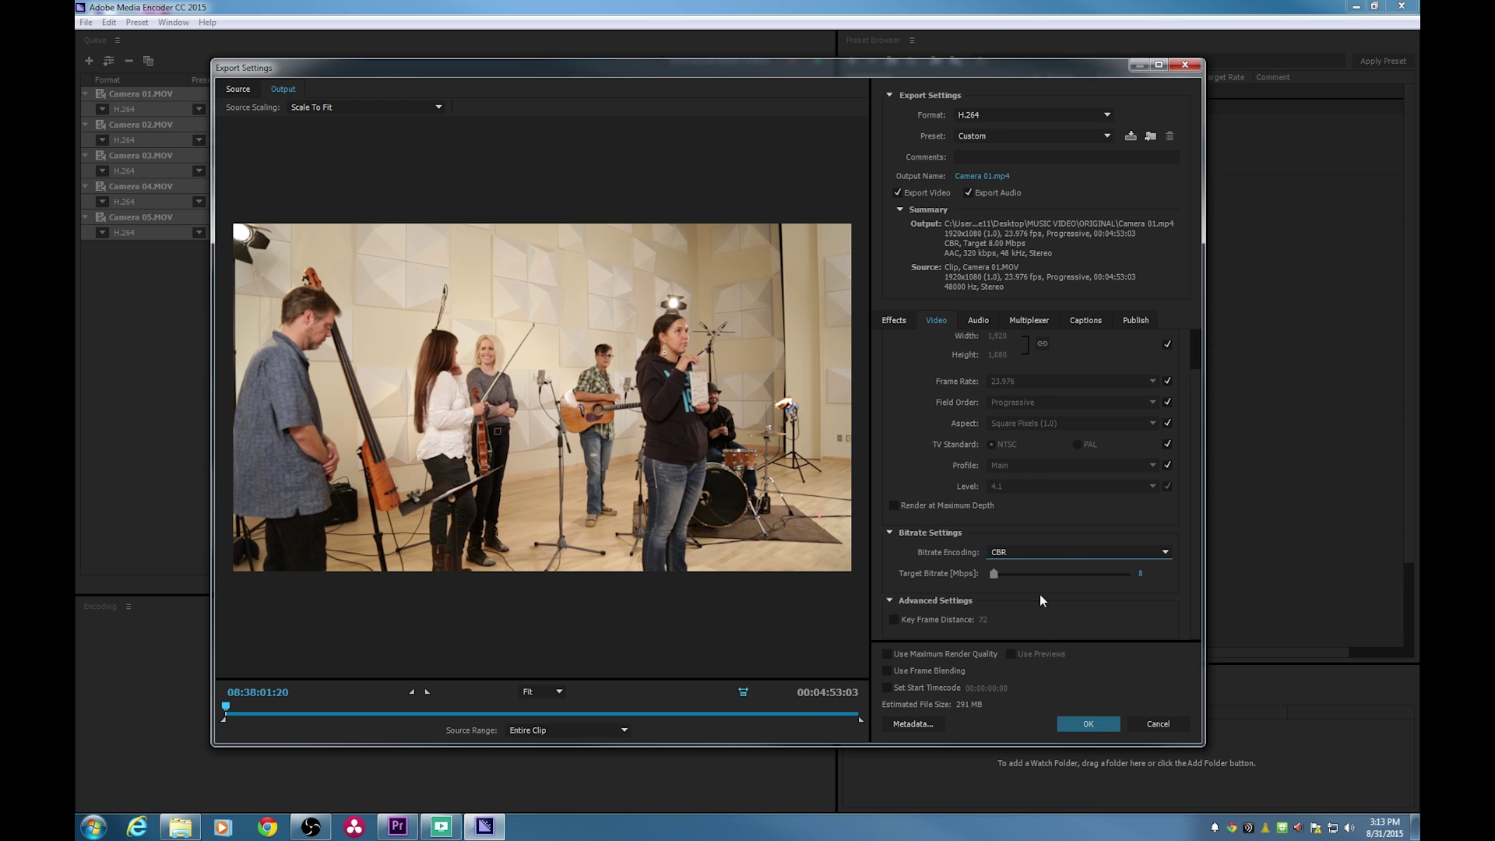
left_click(1038, 552)
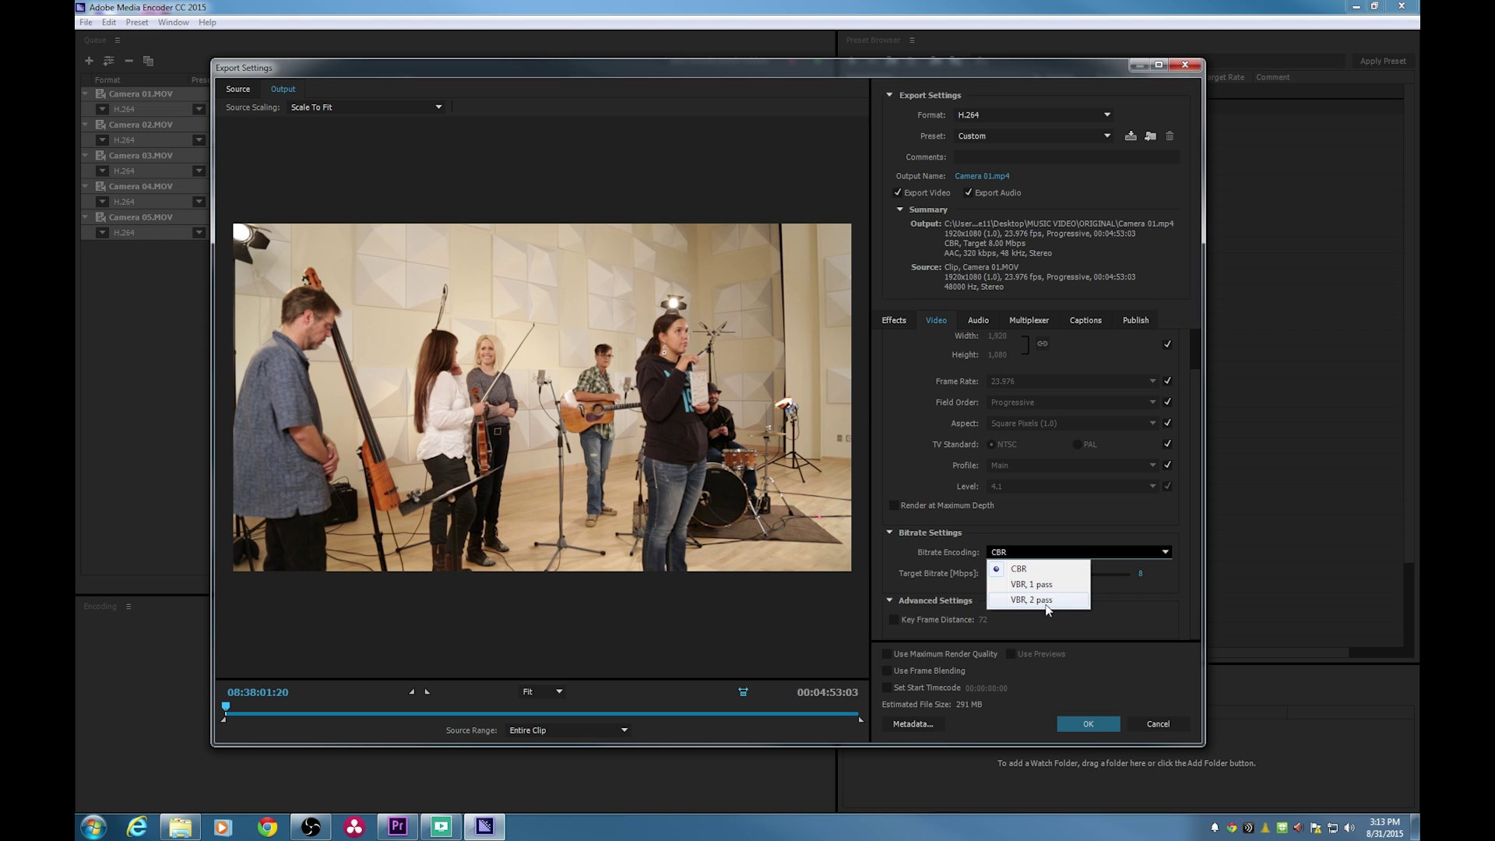
left_click(1118, 624)
left_click(1088, 723)
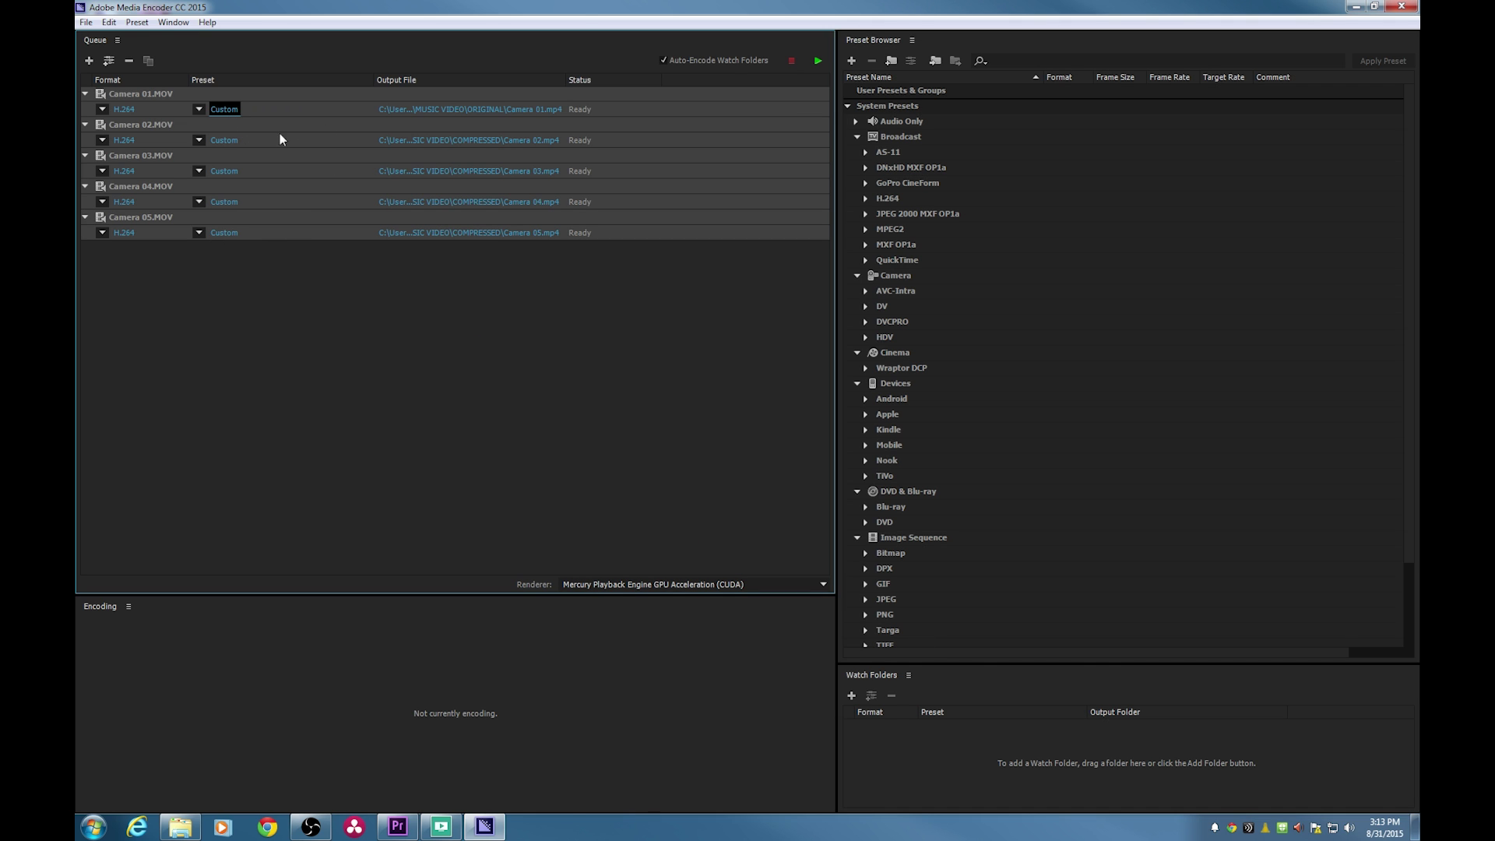
Redirect the Camera 01 output to the COMPRESSED folder and start encoding the queue.
left_click(473, 111)
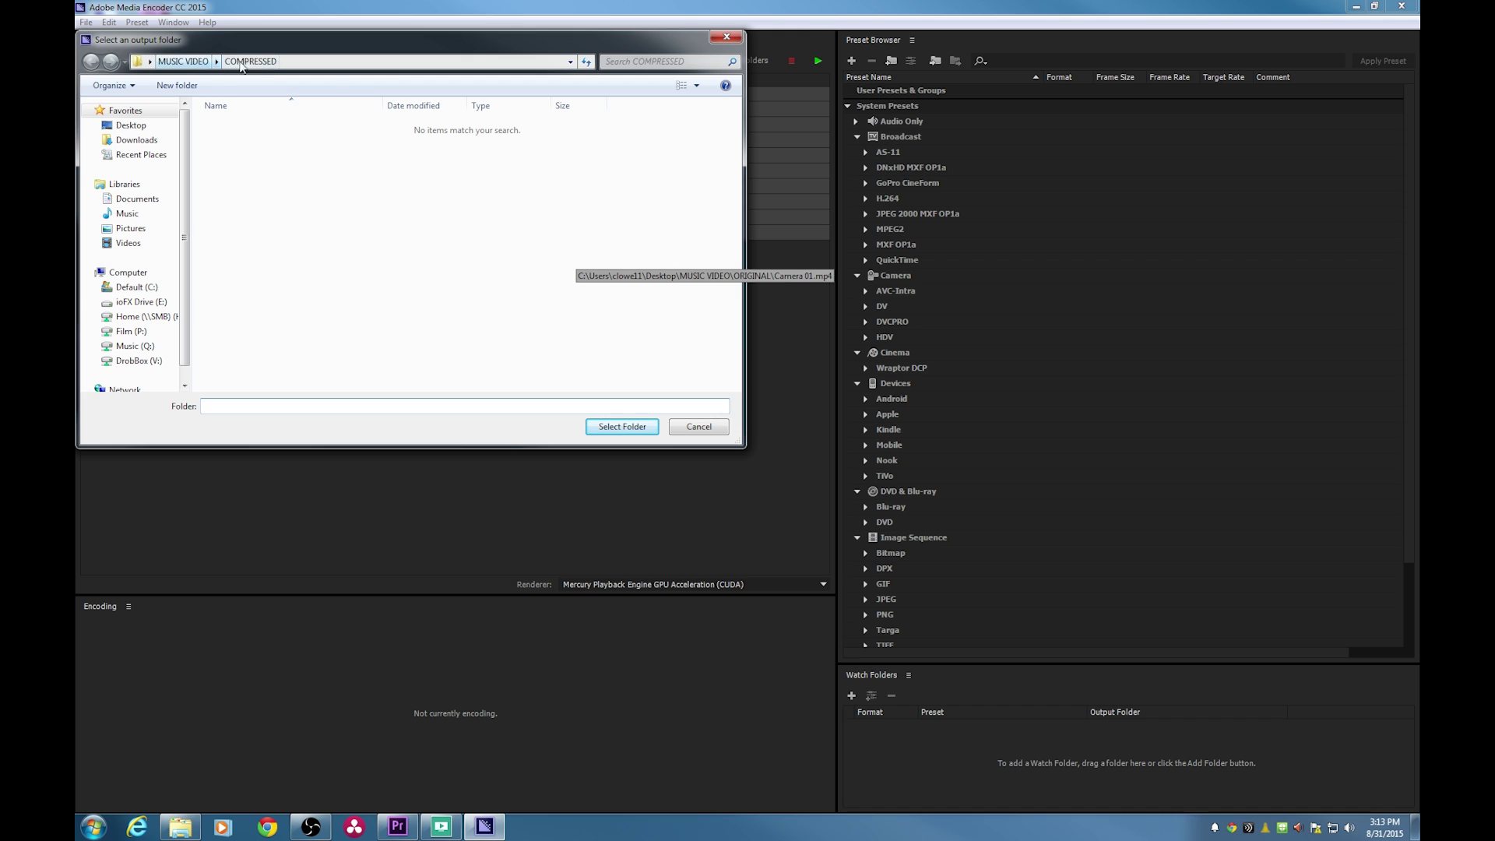
left_click(615, 427)
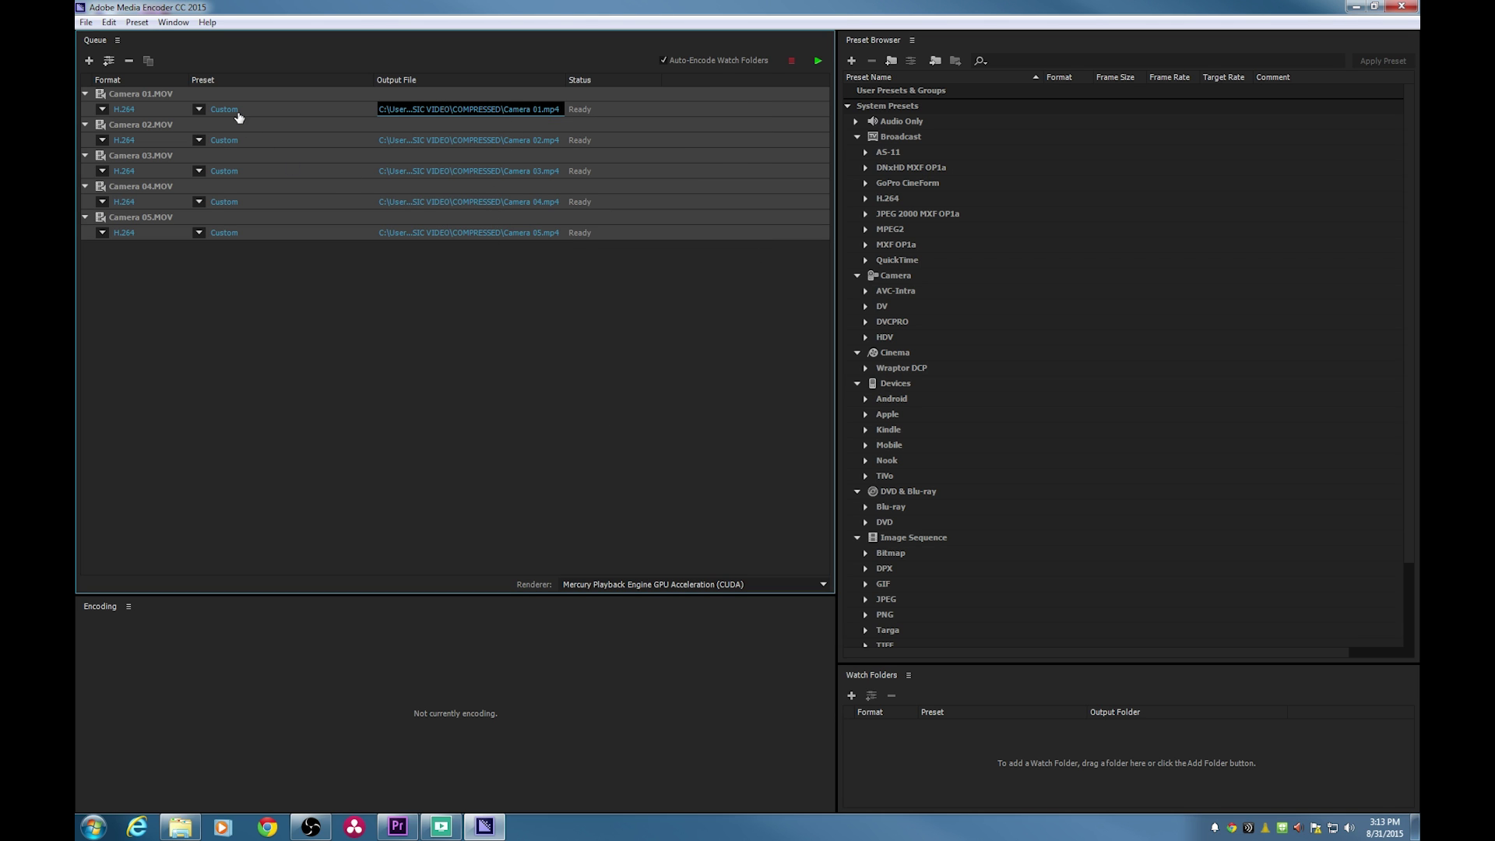
left_click(816, 61)
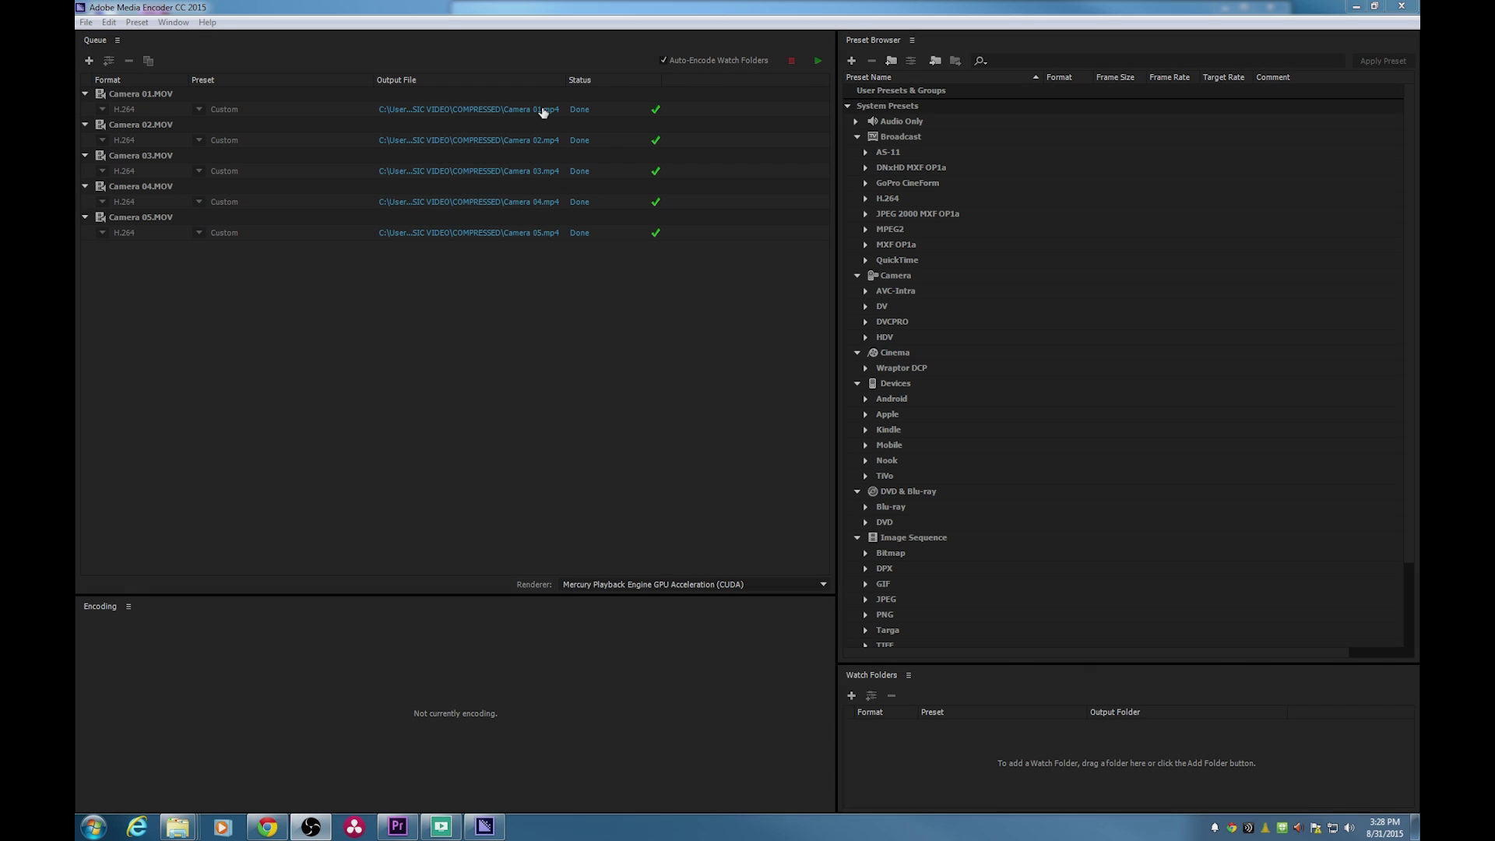
Close Adobe Media Encoder and check the size of the ORIGINAL folder inside the MUSIC VIDEO folder.
left_click(1401, 7)
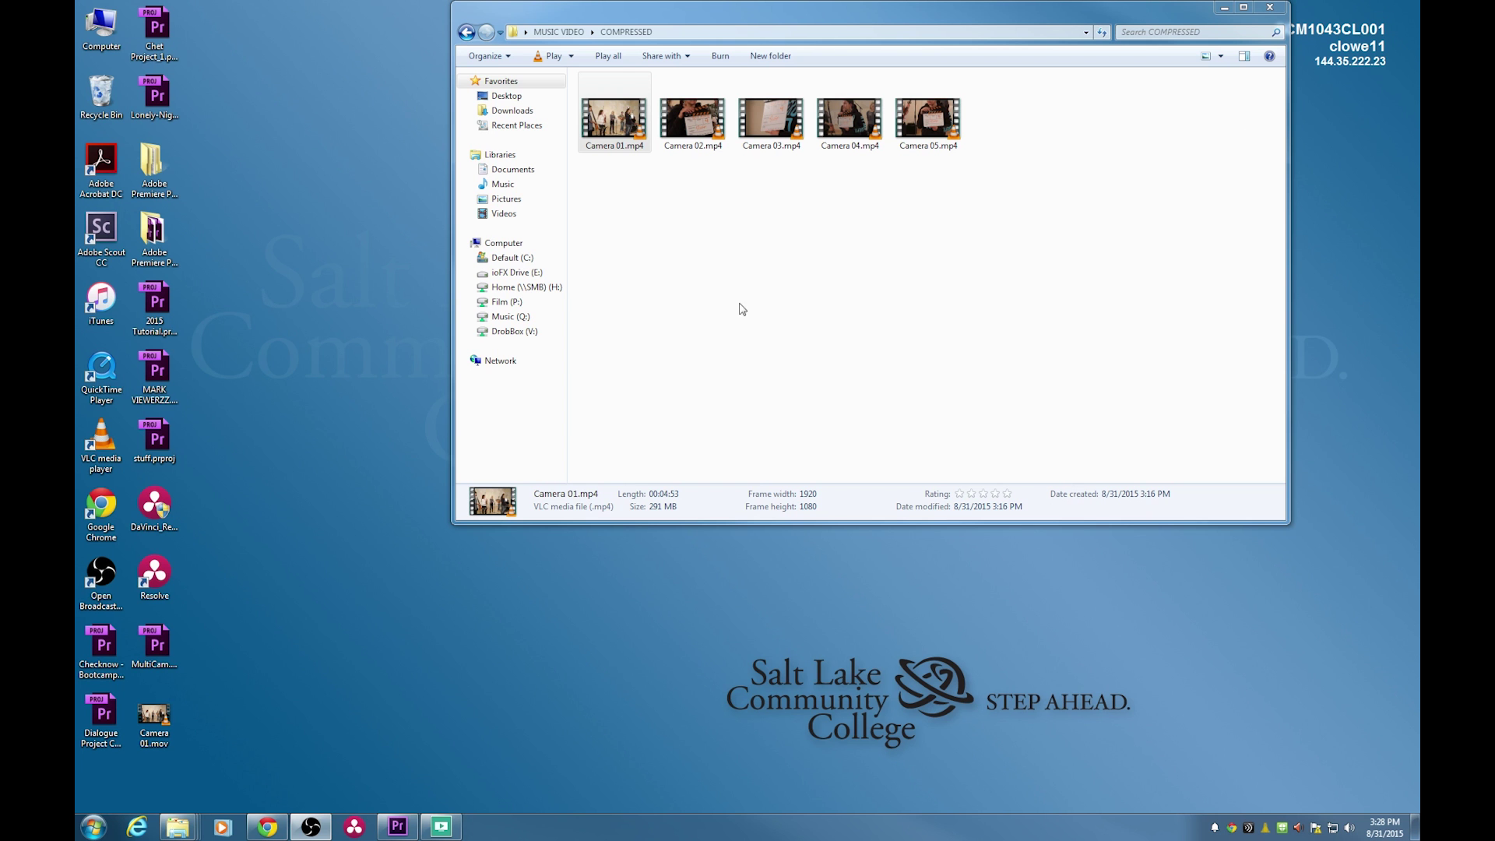
left_click(558, 32)
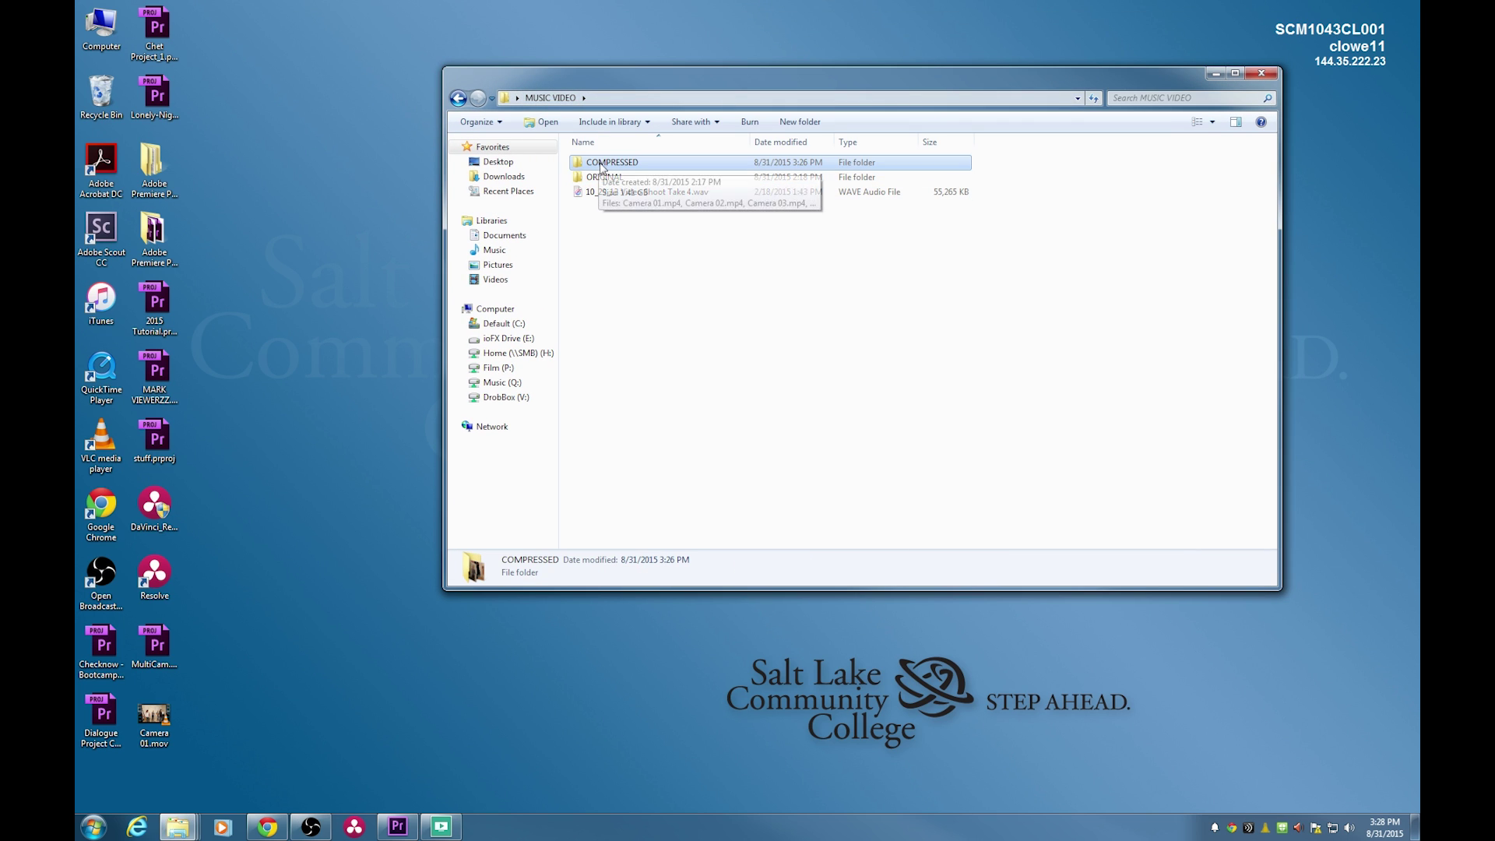
left_click(604, 177)
right_click(606, 177)
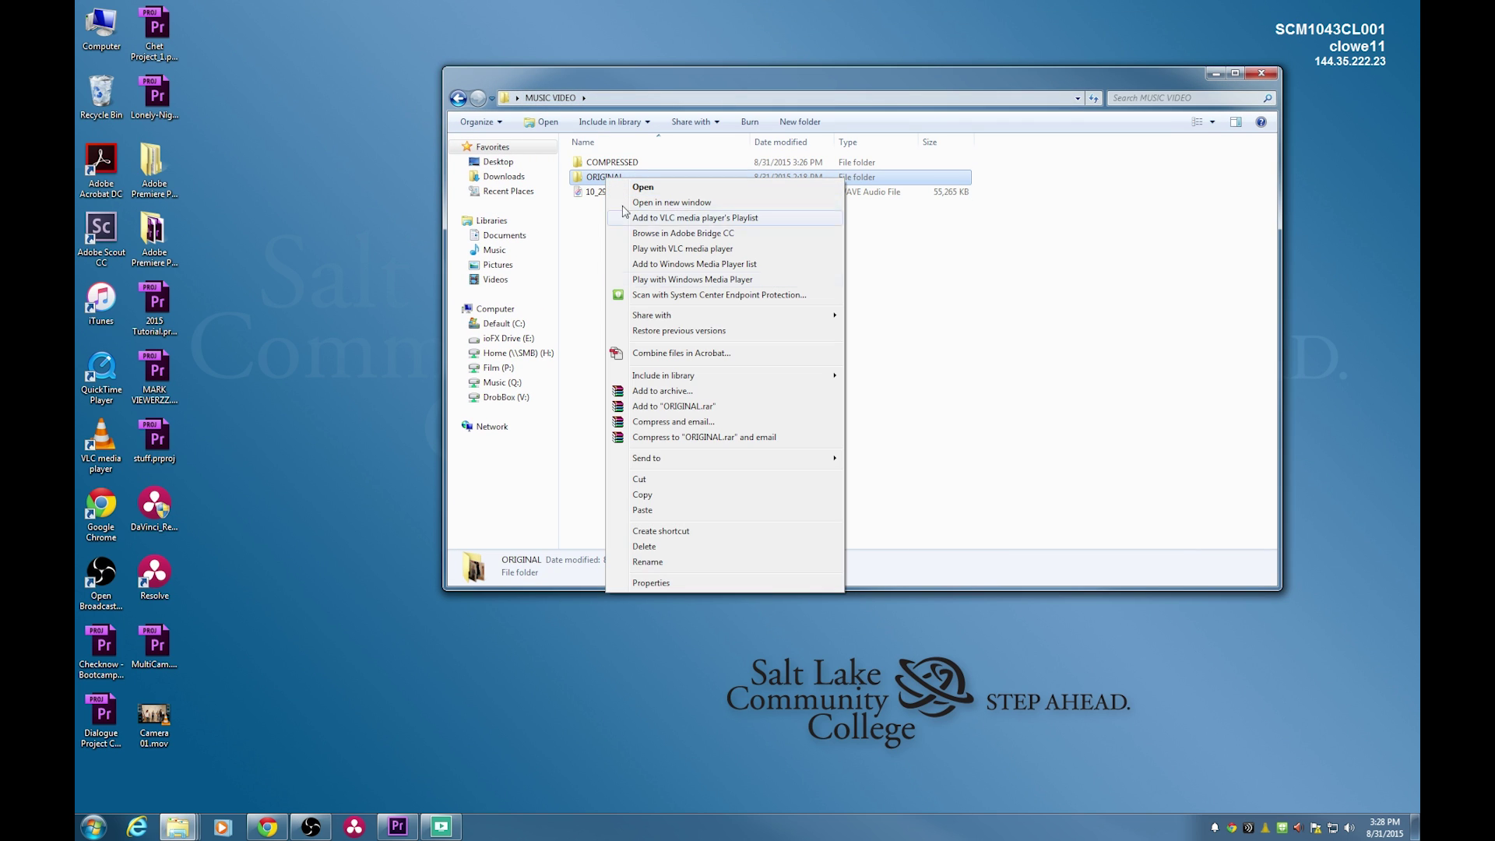
left_click(668, 582)
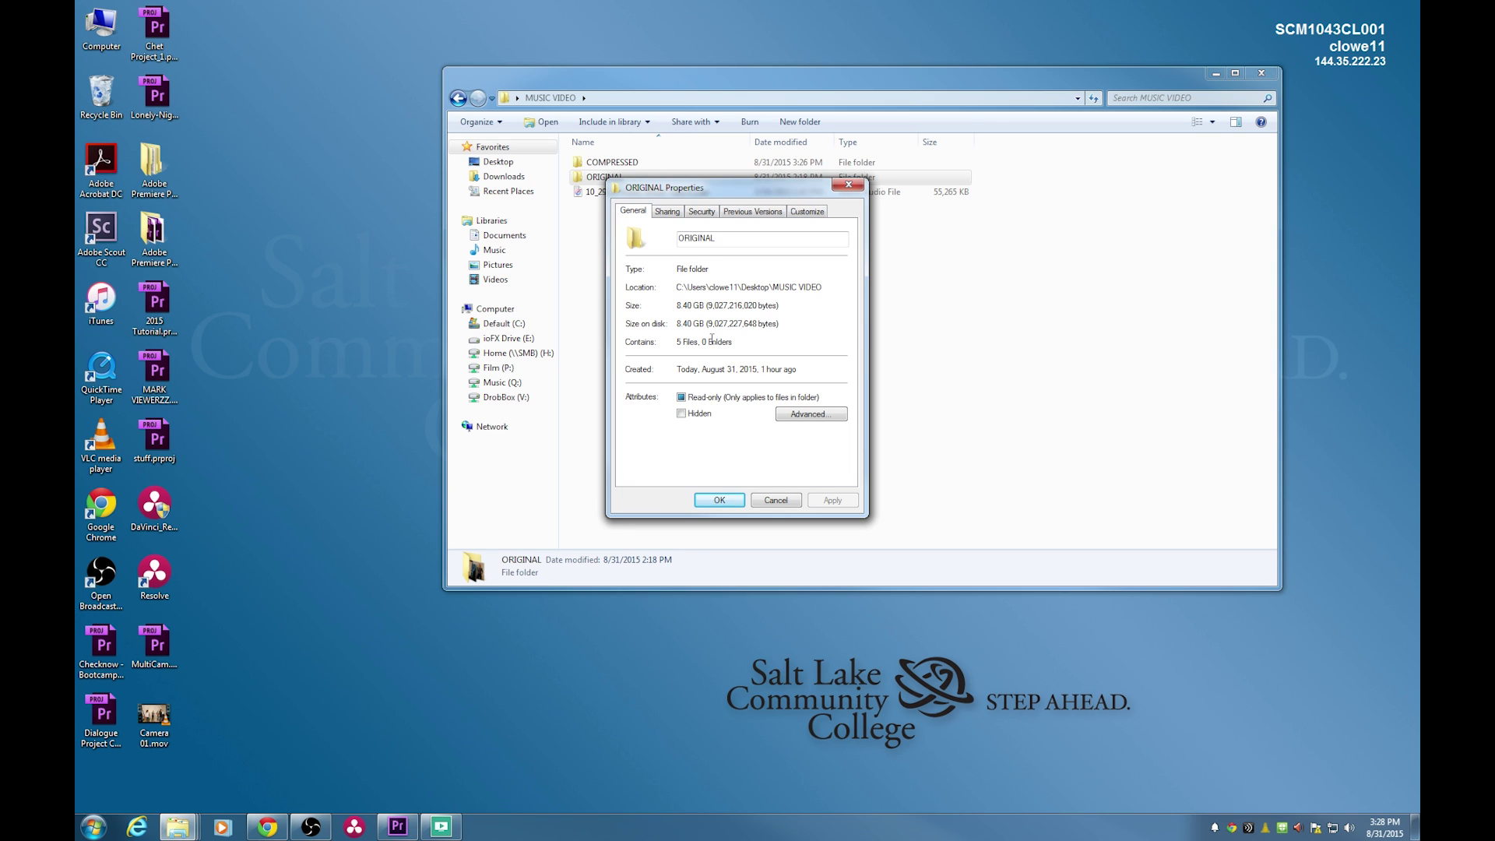
left_click(775, 499)
Check the size of the COMPRESSED folder in its properties and close them.
left_click(609, 163)
right_click(607, 163)
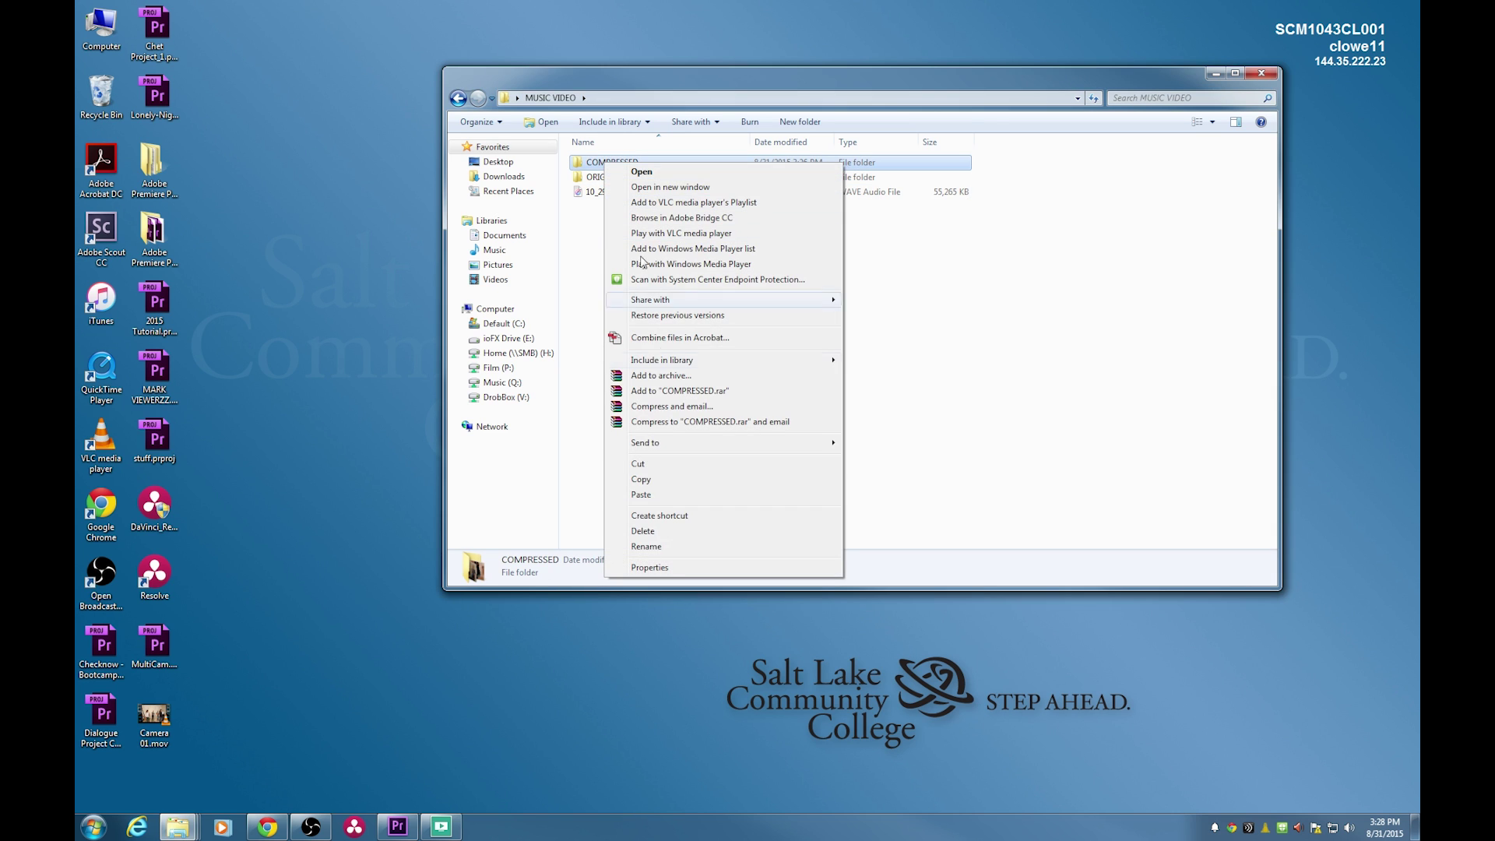
left_click(668, 568)
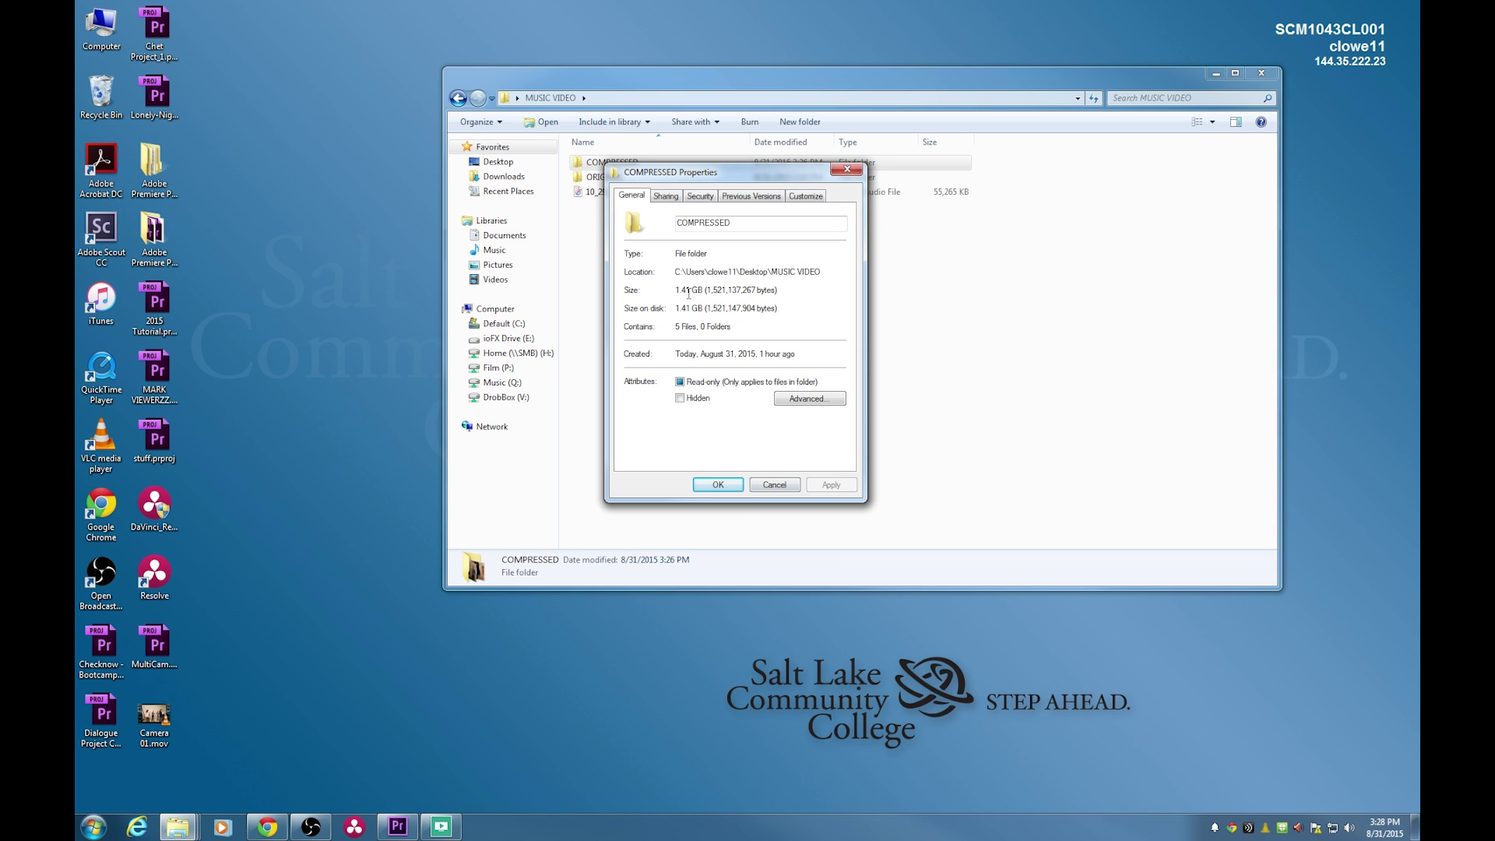
left_click(773, 485)
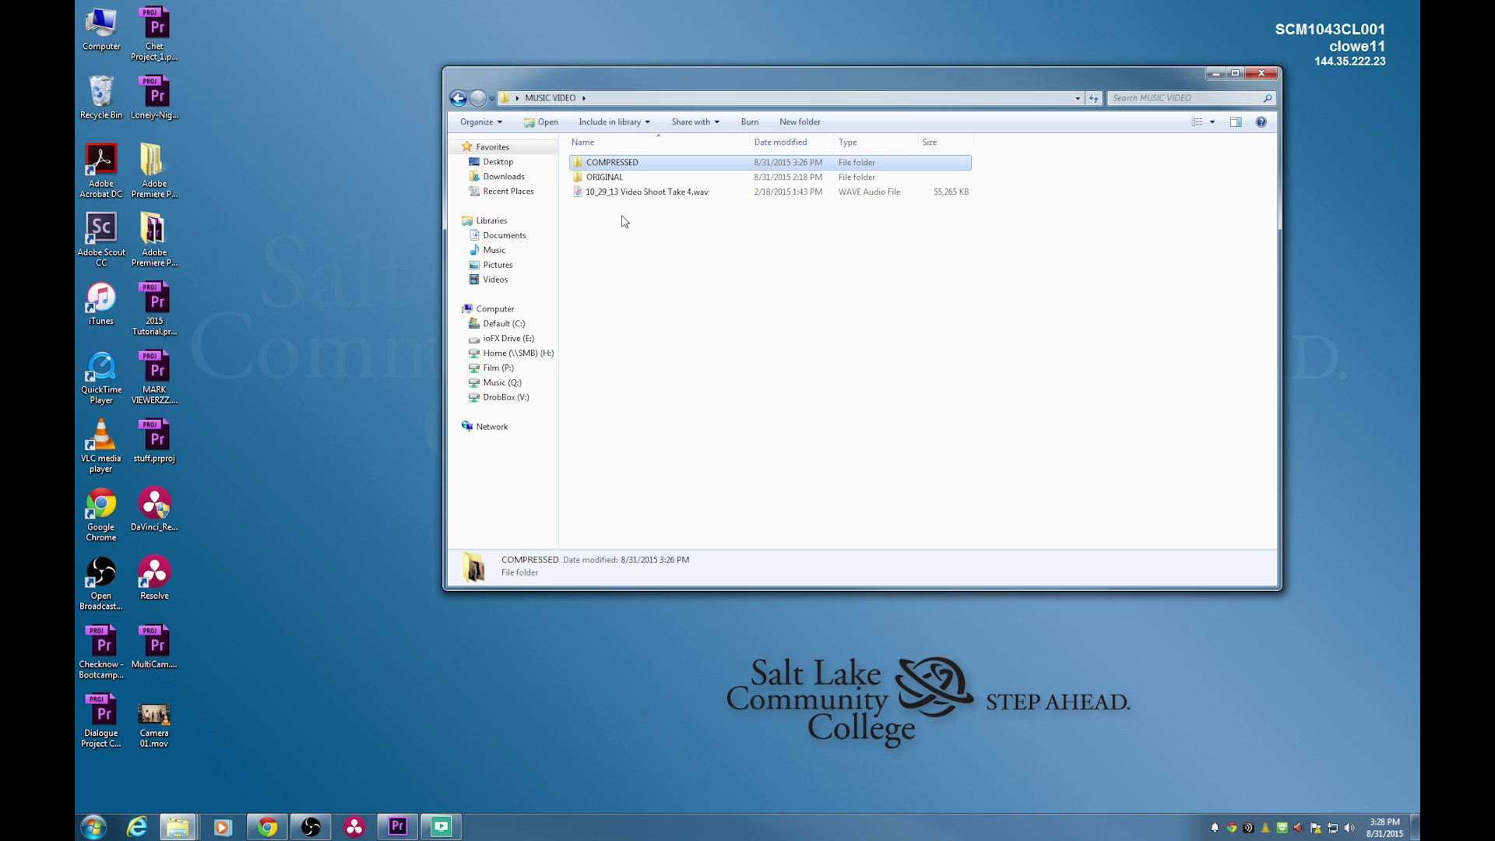
Compare the clip file extensions in the COMPRESSED and ORIGINAL folders, ending in the COMPRESSED folder.
double_click(636, 167)
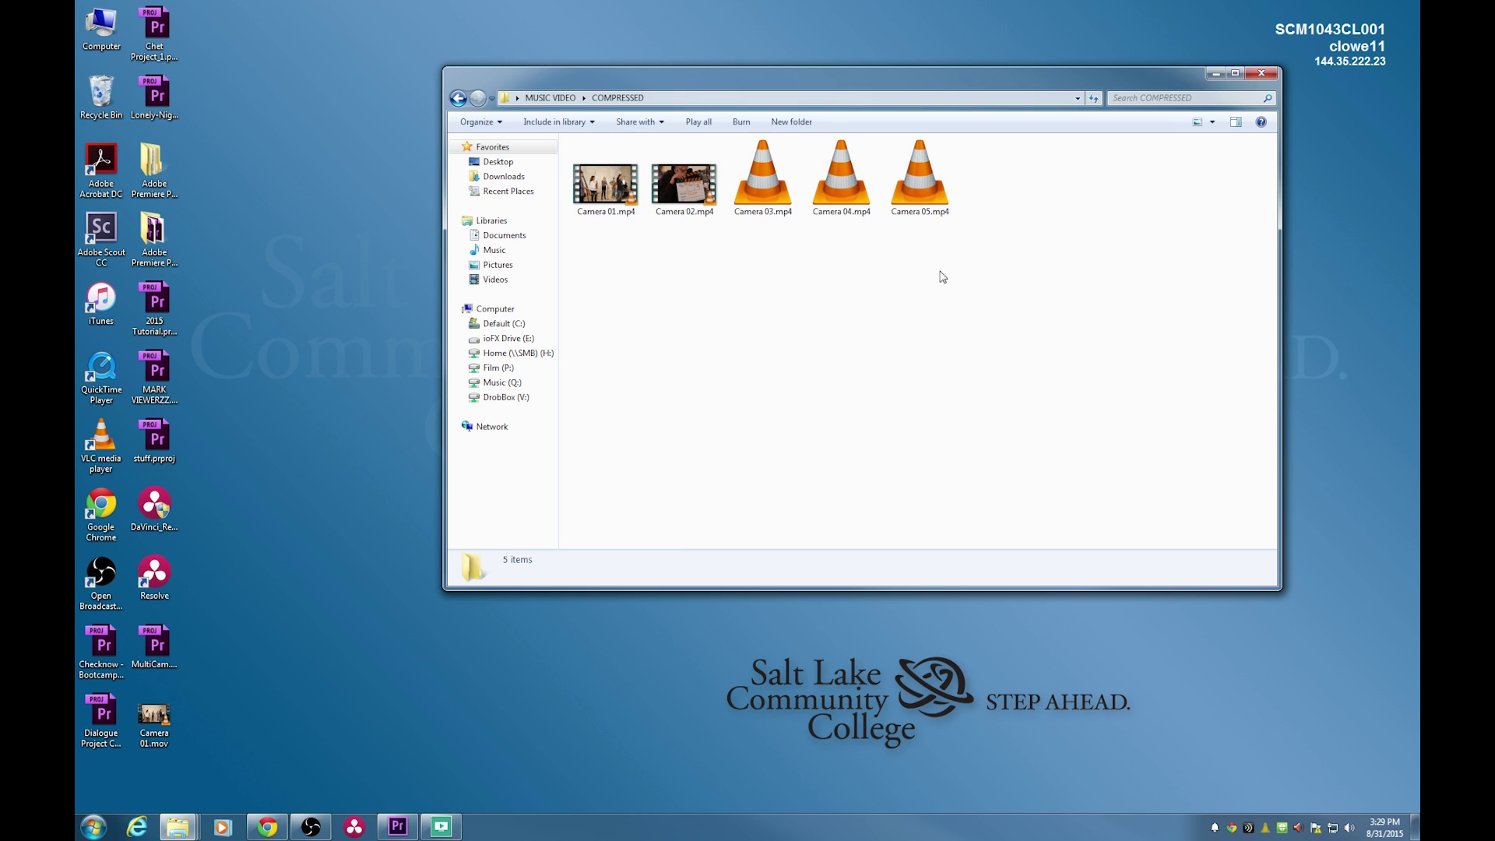
left_click(550, 98)
double_click(626, 179)
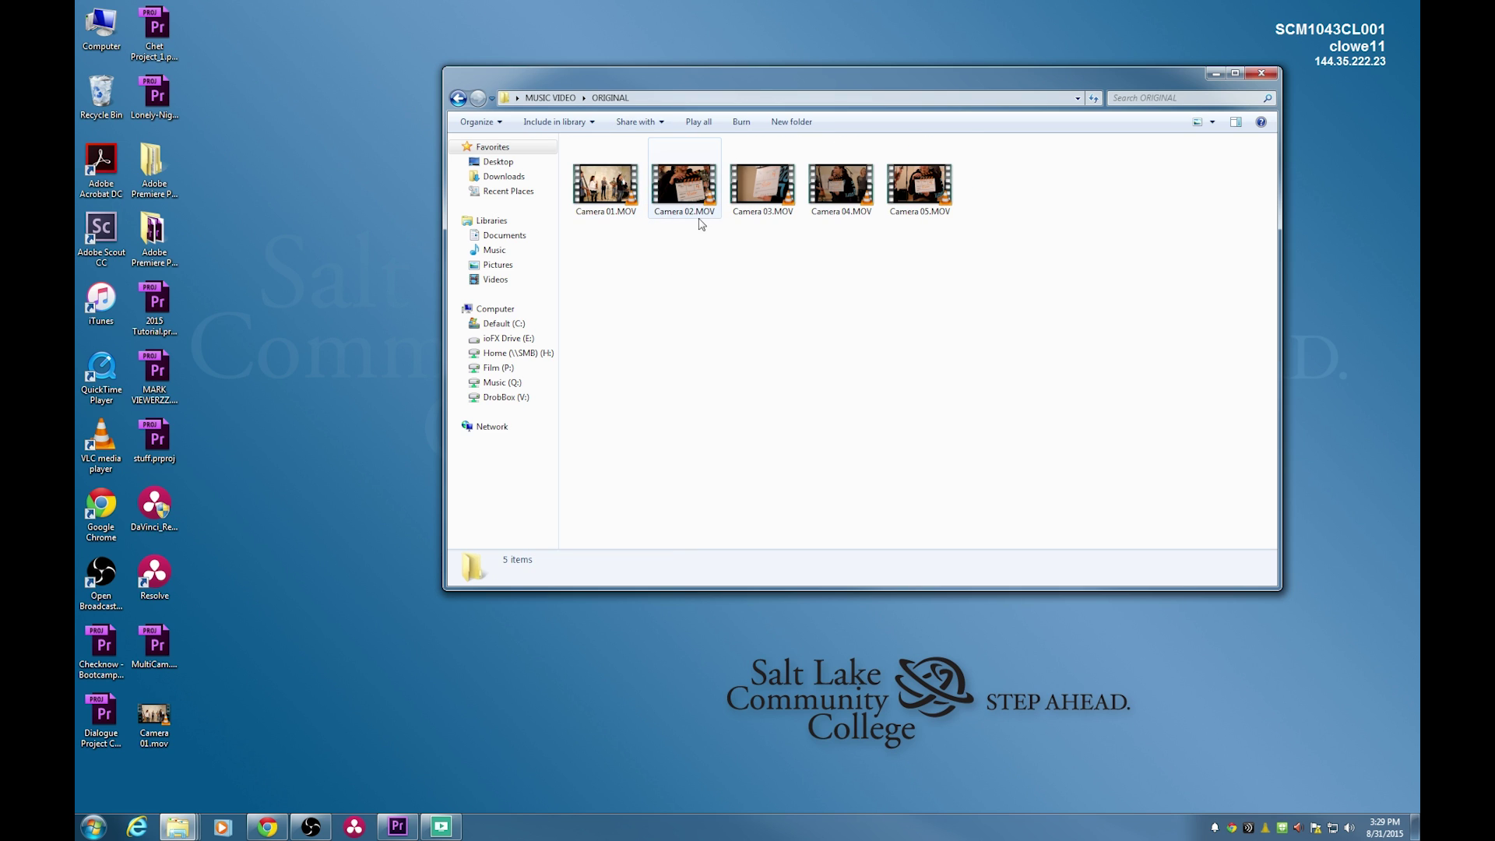
left_click(550, 98)
double_click(615, 157)
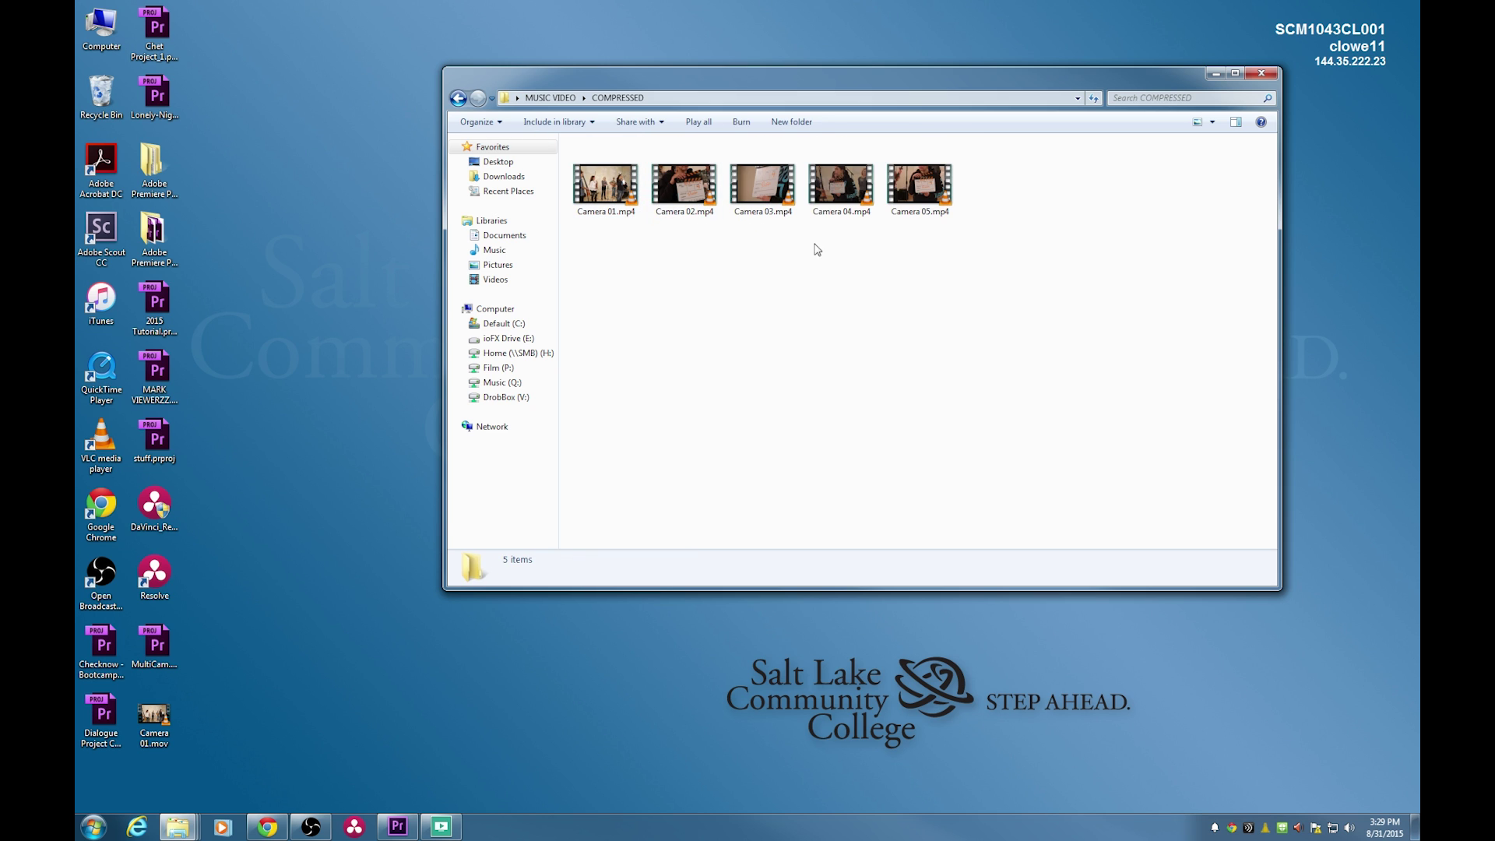
Rename the compressed Camera 01.mp4 as Camera 01.mov and accept the extension change.
left_click(633, 222)
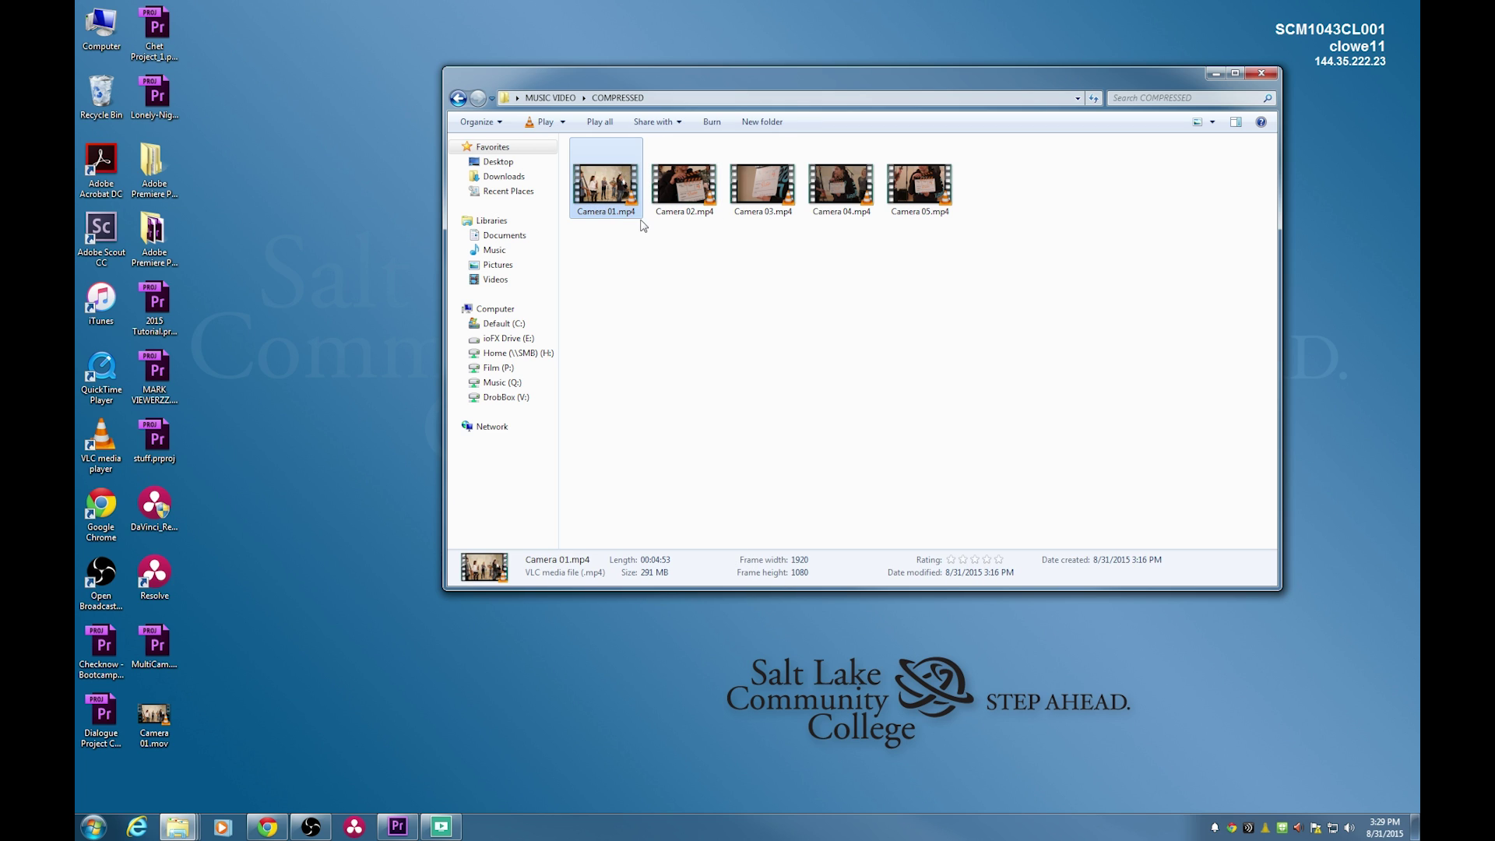
key("F2")
key("Right")
key("BackSpace")
key("BackSpace")
key("BackSpace")
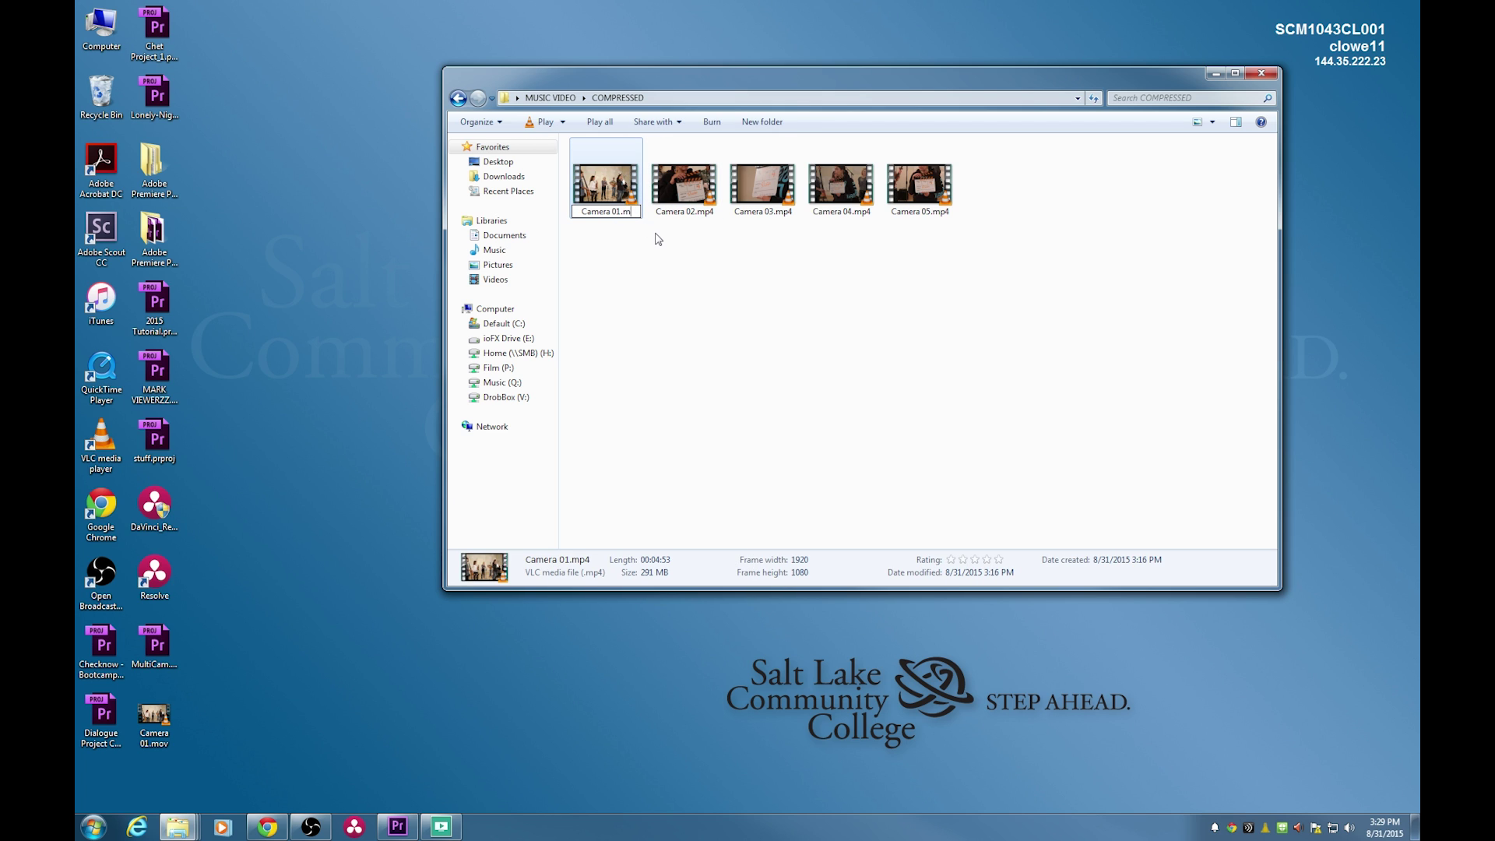
type("mov")
key("Return")
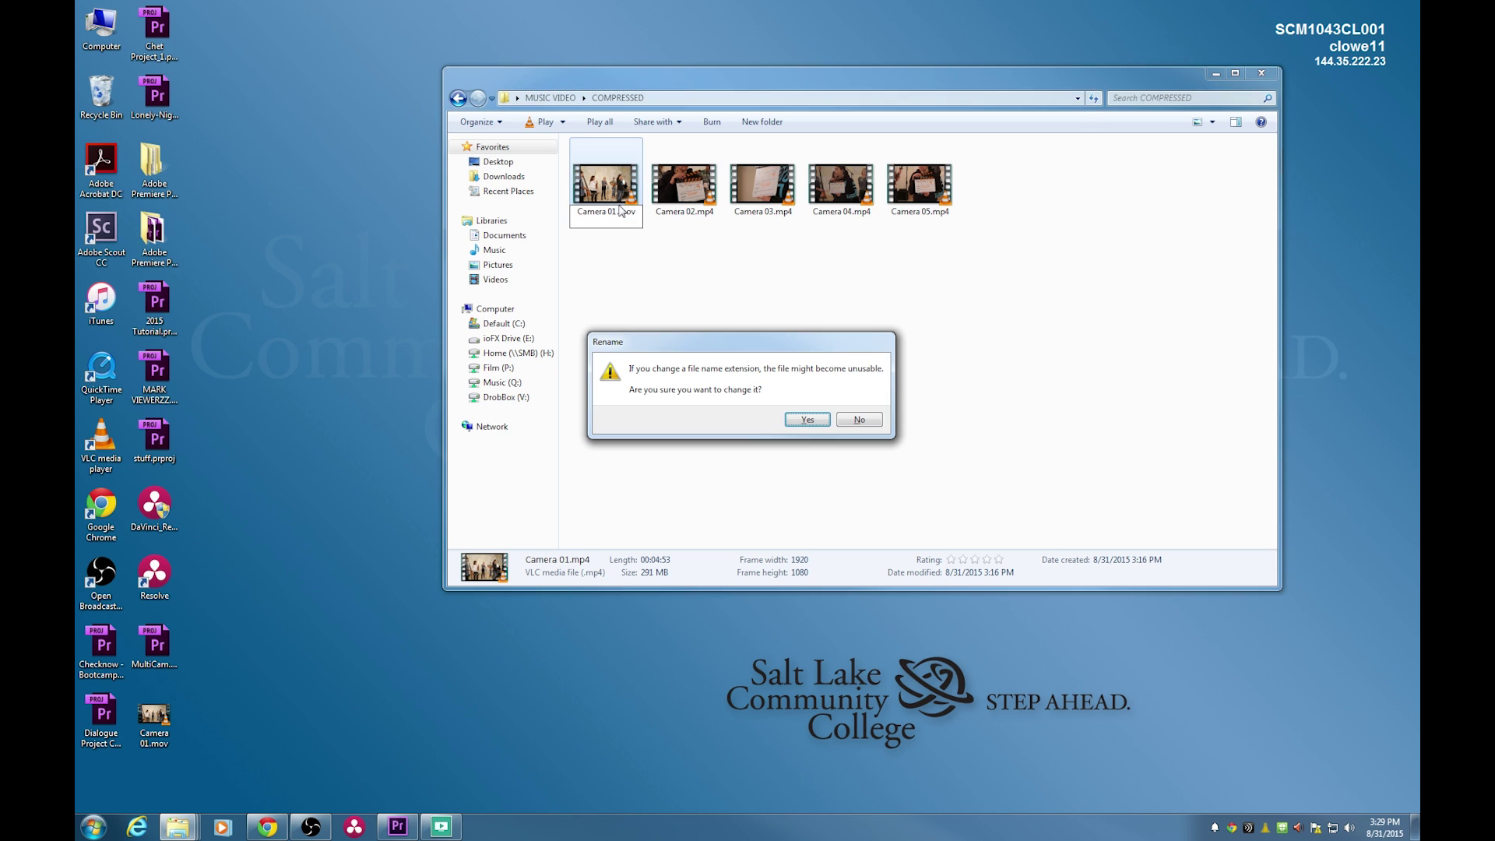
left_click(804, 420)
Change the extension of the compressed Camera 02 clip to .mov and accept the change.
left_click(678, 194)
left_click(692, 188)
key("End")
key("BackSpace")
key("BackSpace")
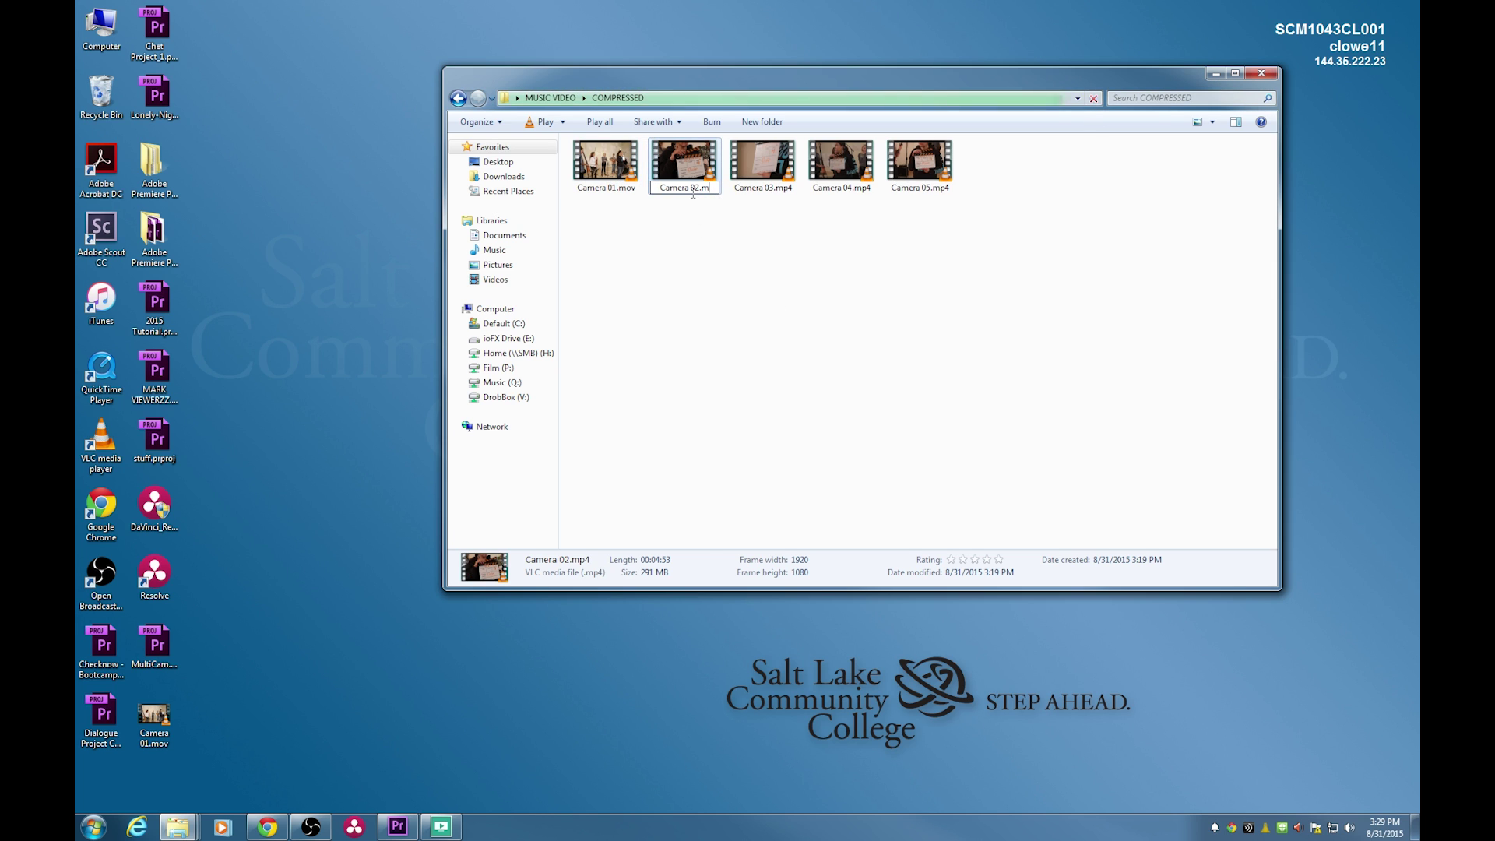
type("ov")
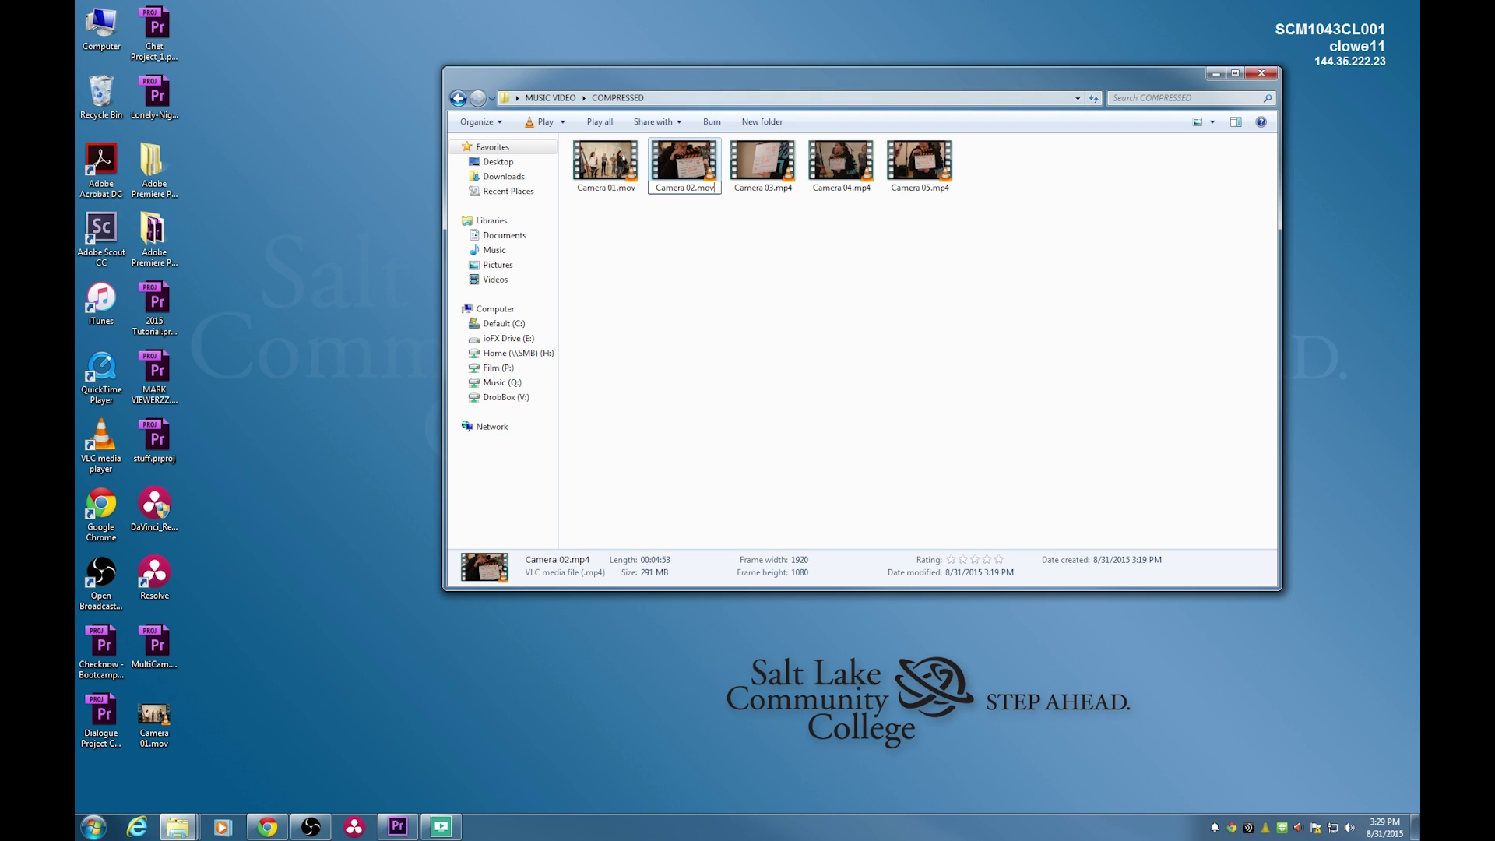
left_click(715, 206)
left_click(817, 418)
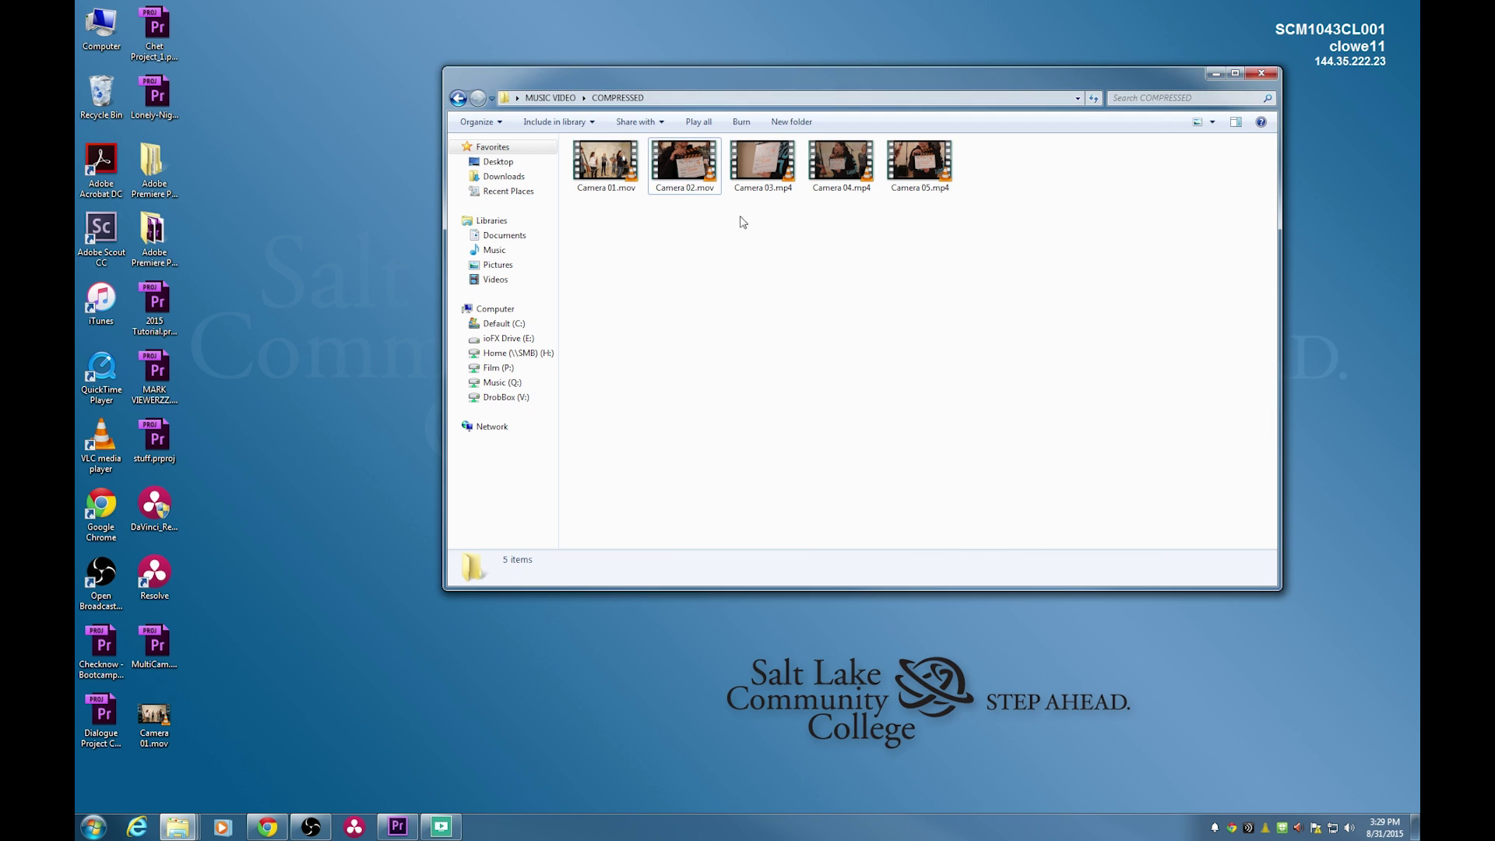
Rename the compressed Camera 03.mp4 as Camera 03.mov, accept the extension change and continue to the next file's name.
left_click(773, 193)
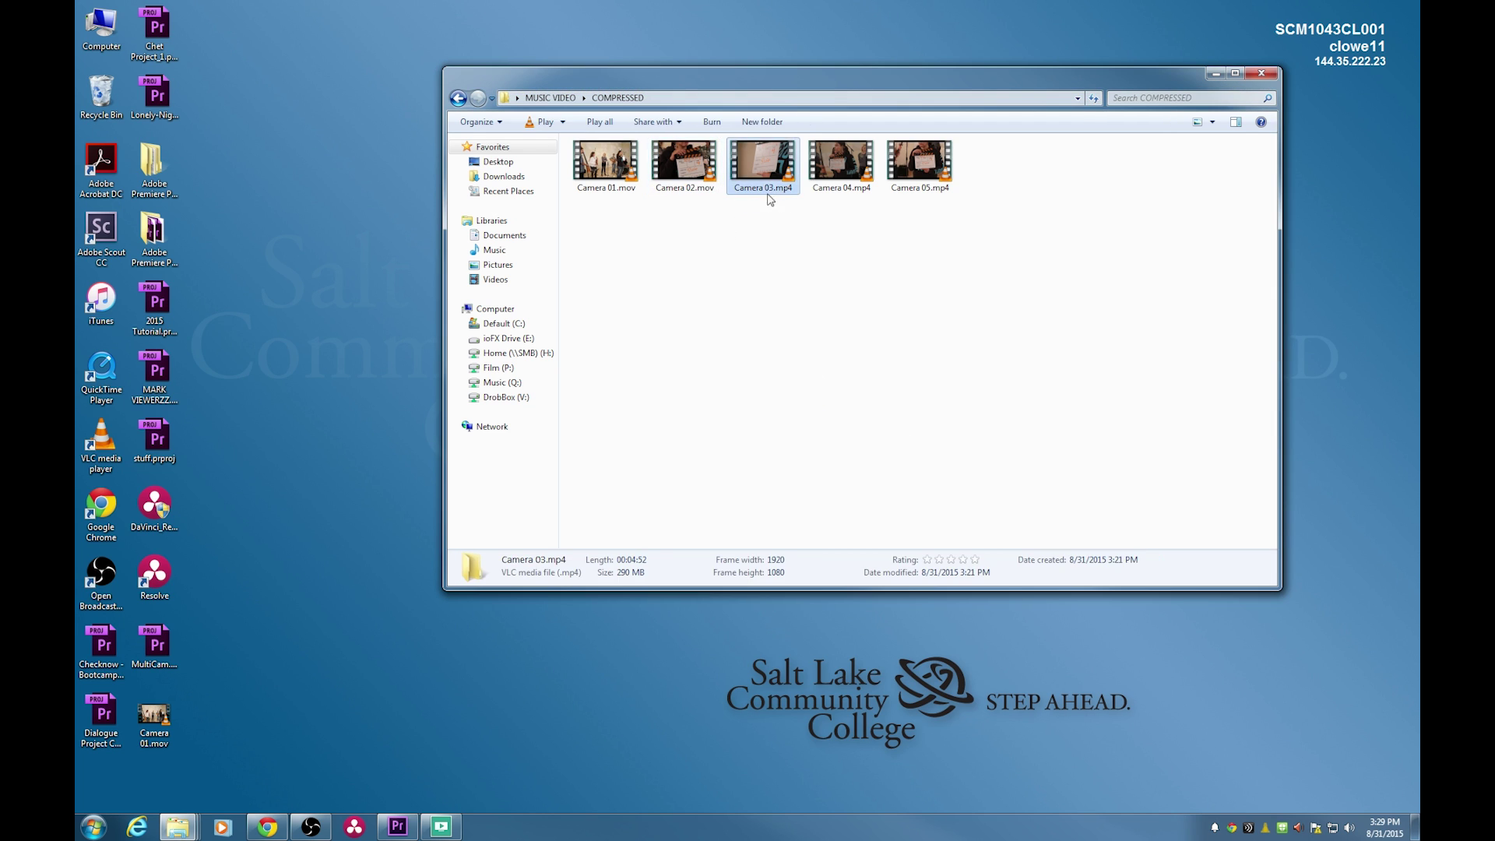
left_click(788, 193)
left_click(791, 190)
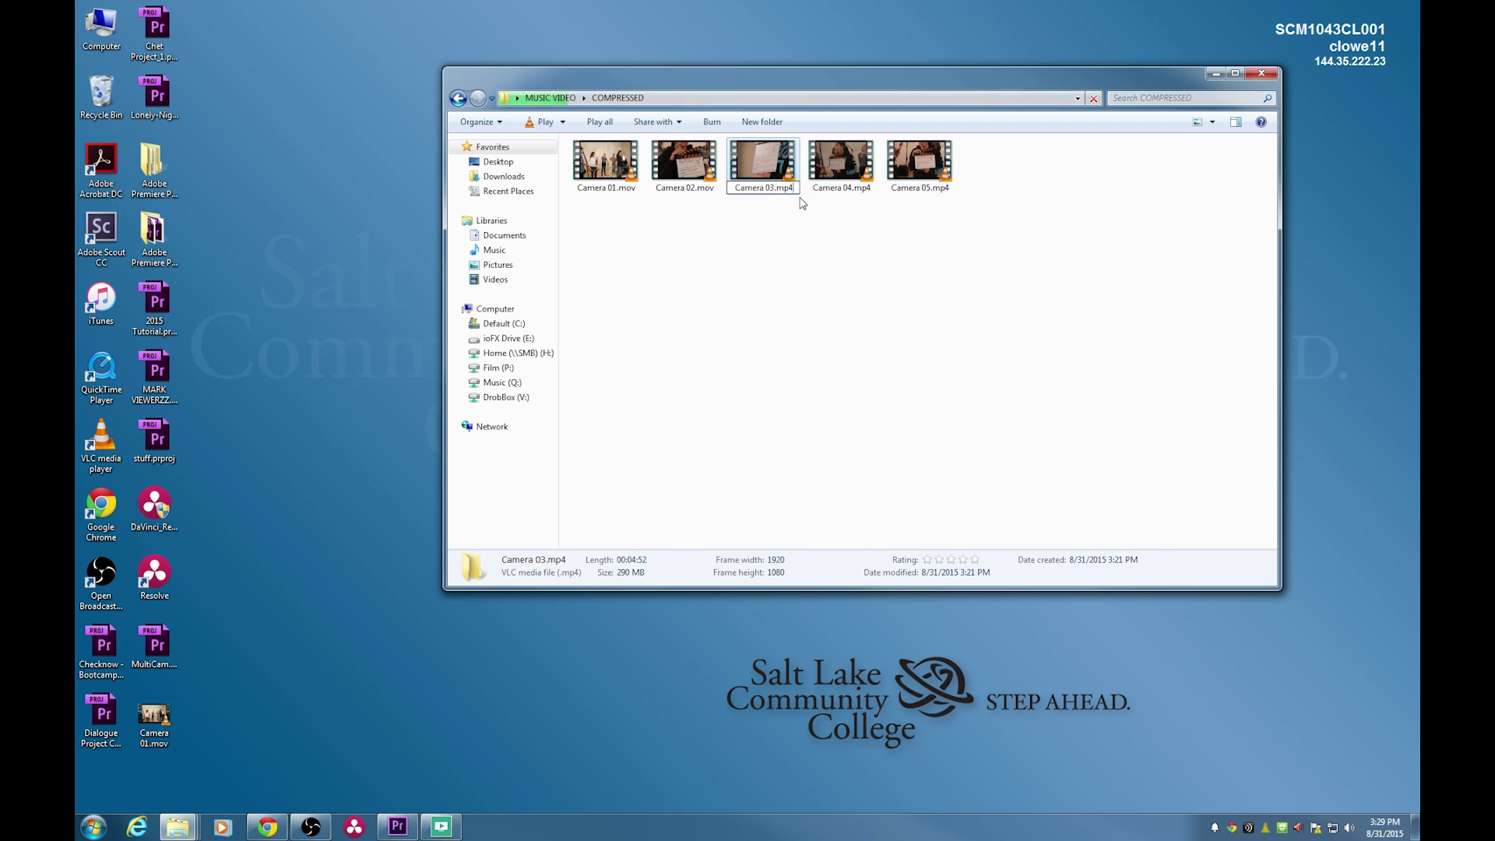
key("BackSpace")
key("BackSpace")
key("BackSpace")
type("mov")
key("Tab")
left_click(810, 420)
Give the compressed Camera 04 clip the .mov extension and accept the change.
type("mov")
key("Tab")
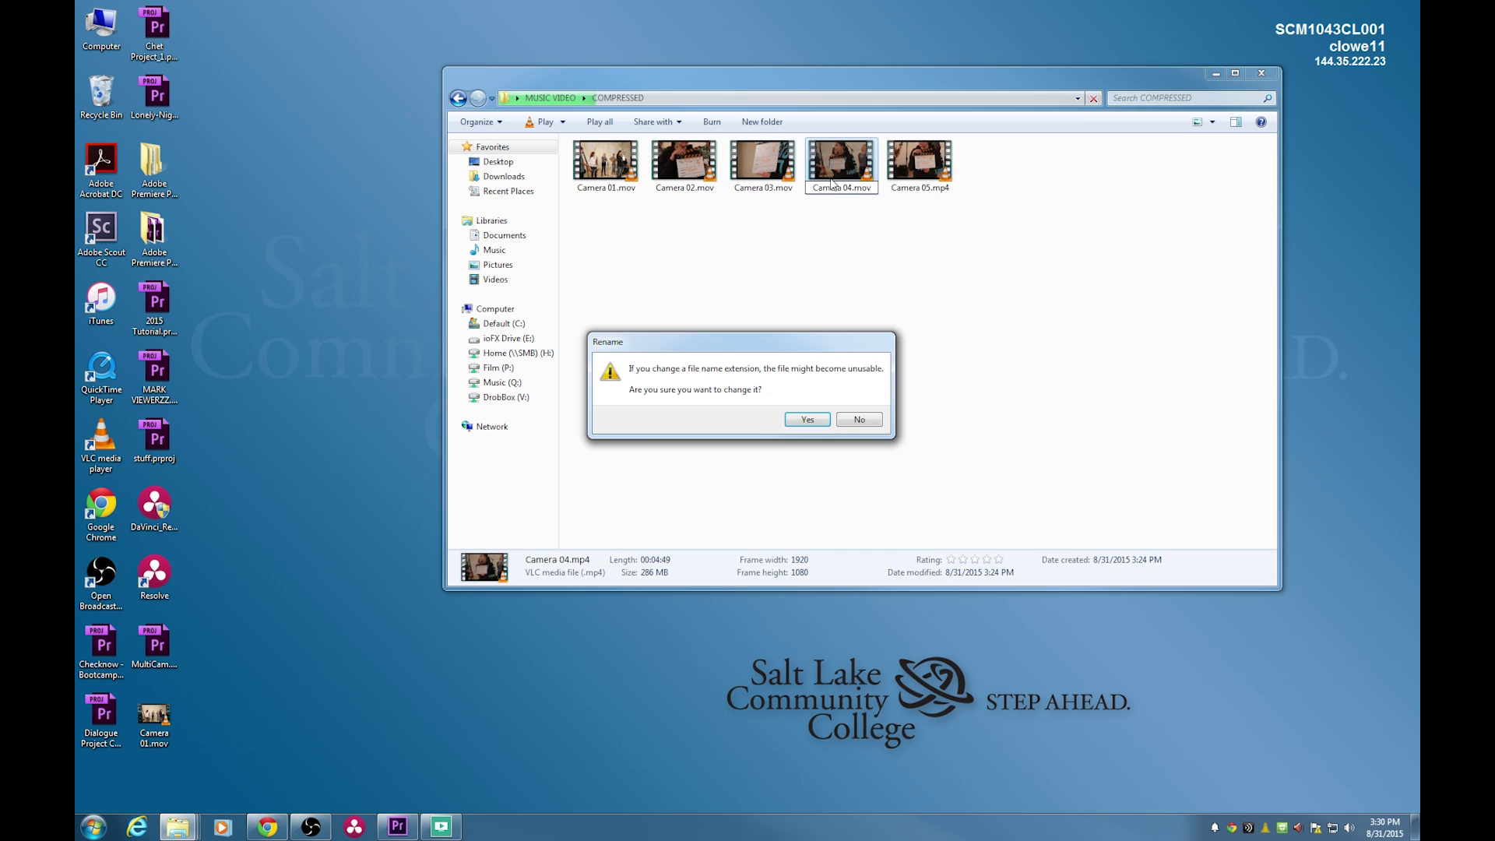
left_click(825, 425)
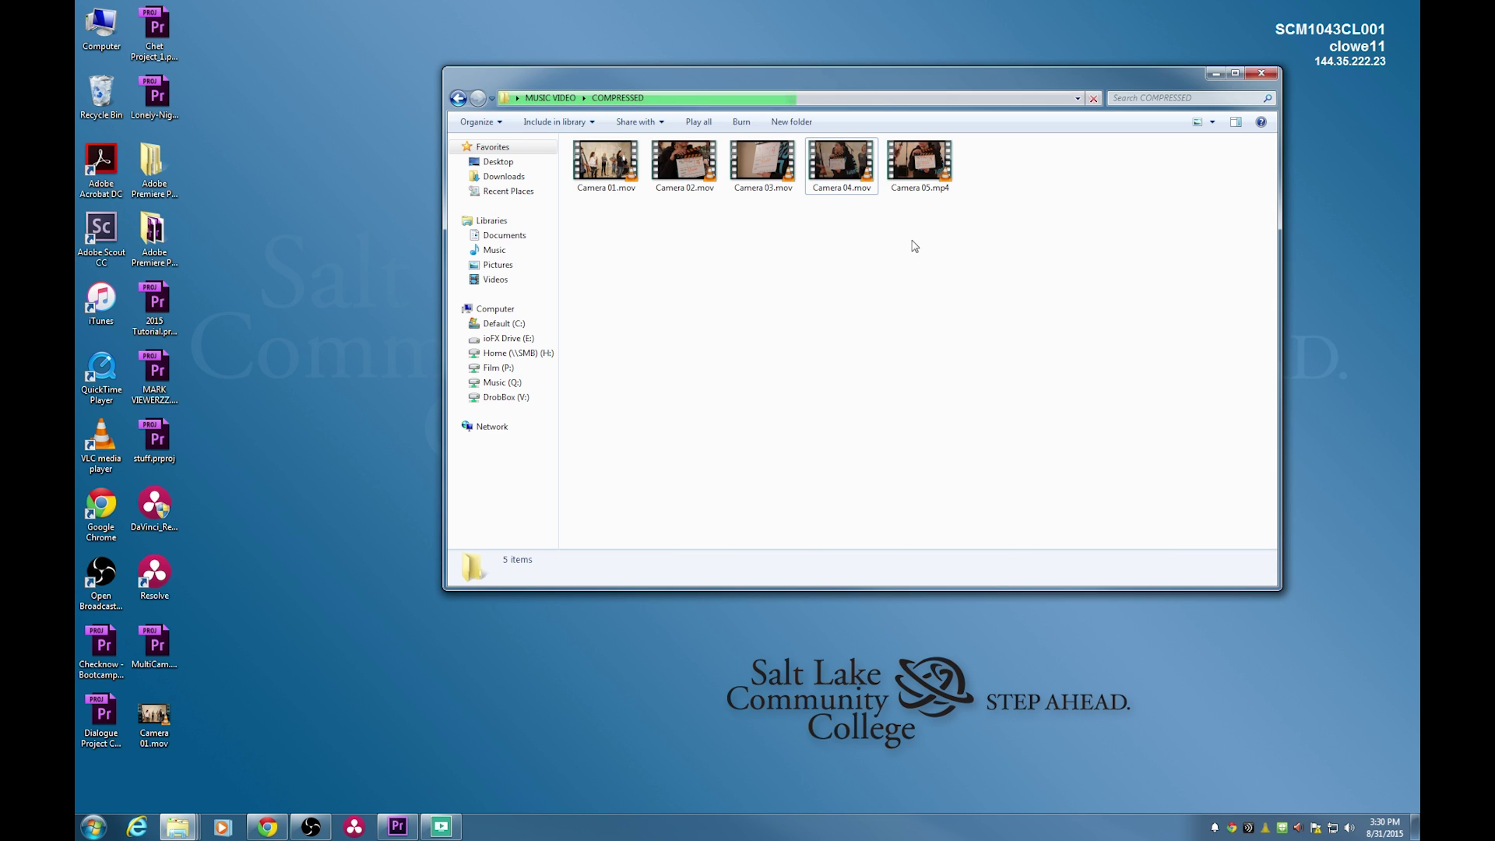
Rename the last compressed clip, Camera 05.mp4, as Camera 05.mov and accept the extension change.
left_click_drag(912, 108, 815, 134)
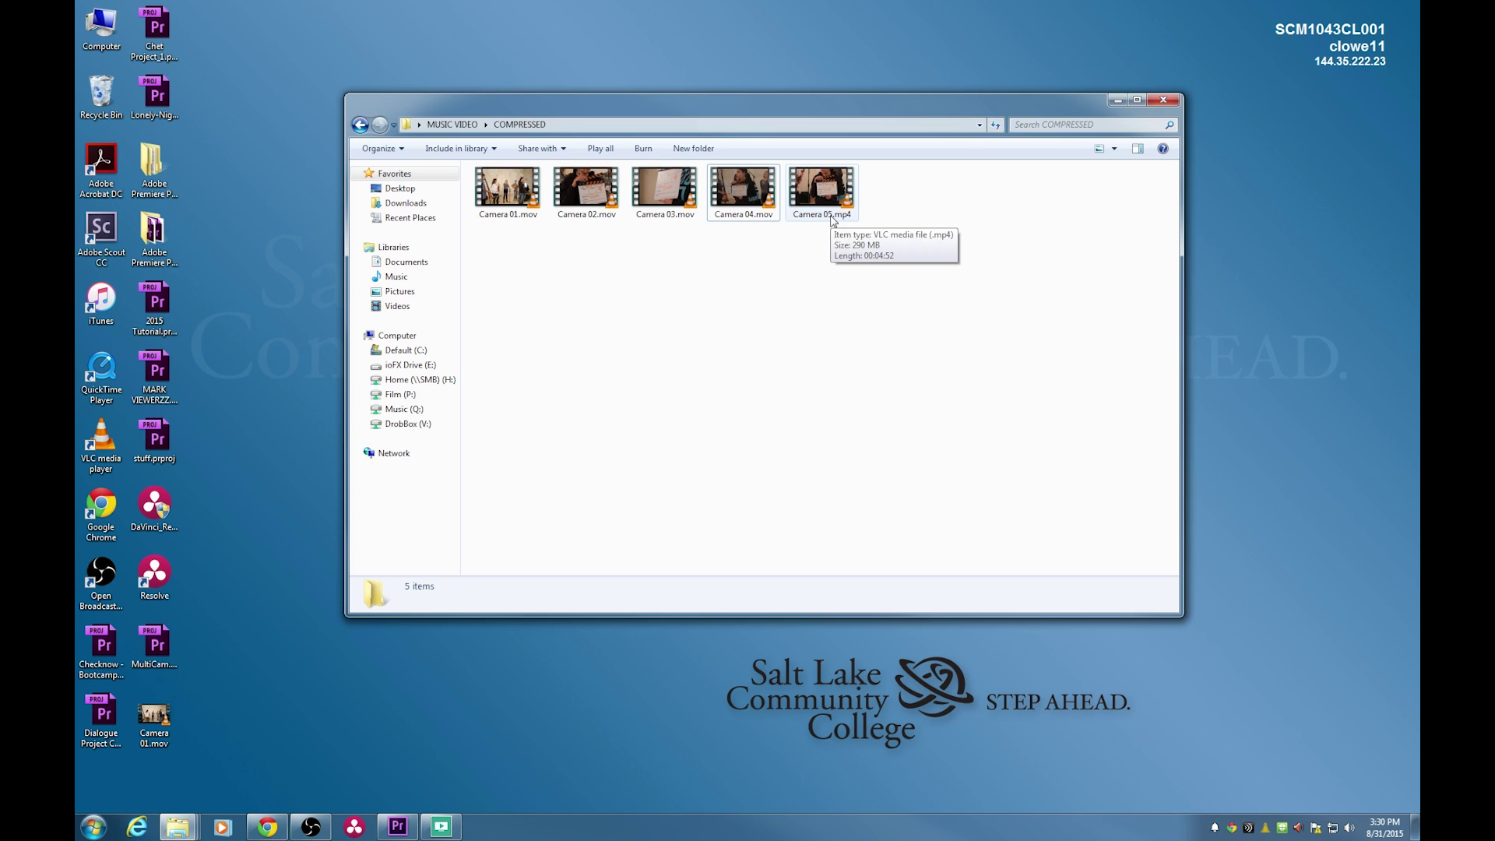
left_click(841, 220)
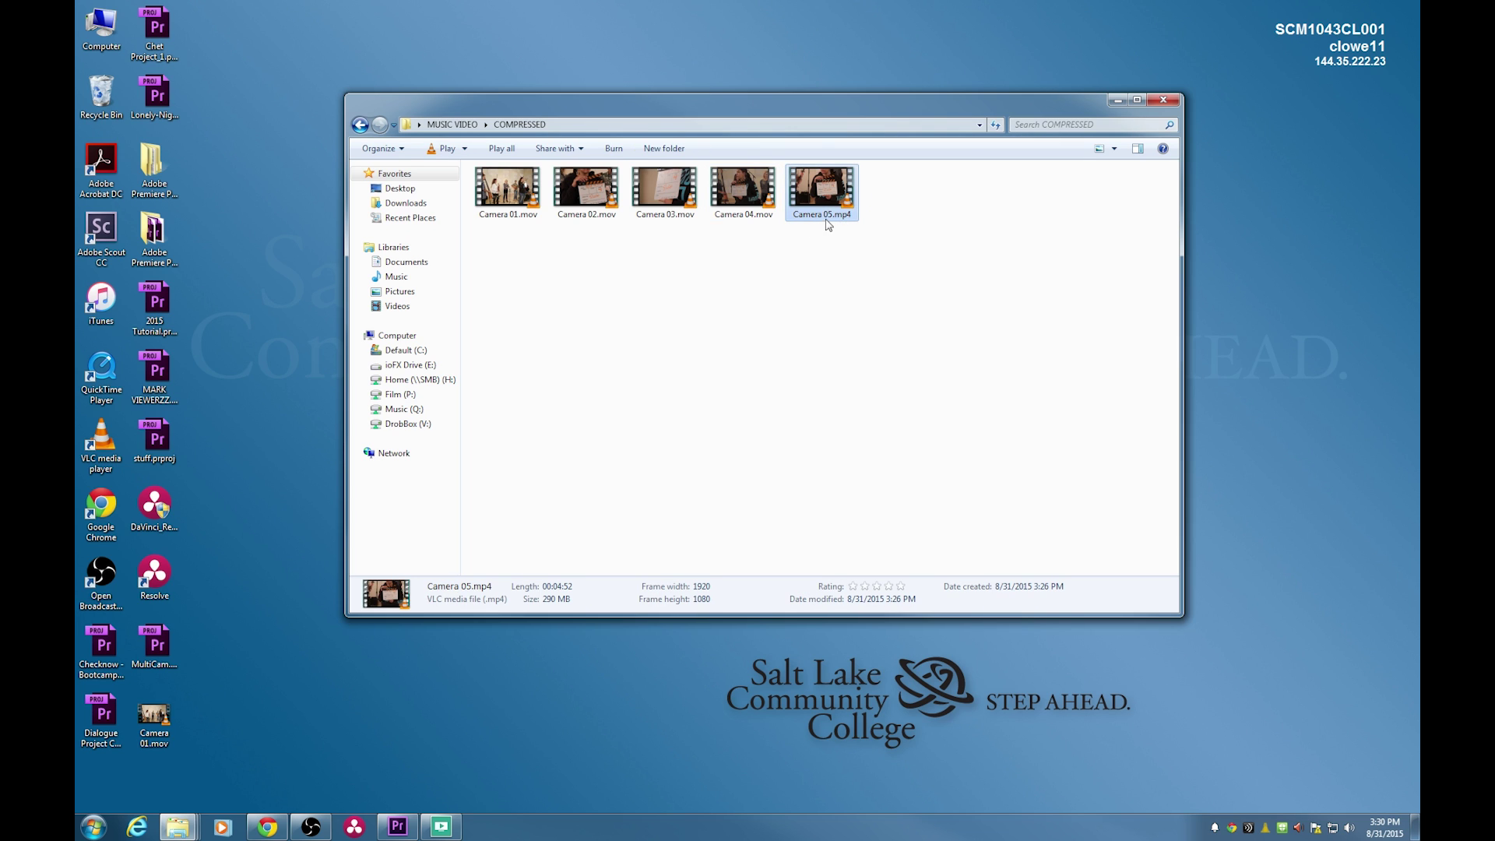
left_click(835, 221)
left_click(834, 220)
key("BackSpace")
key("BackSpace")
type("ov")
left_click(764, 291)
left_click(800, 420)
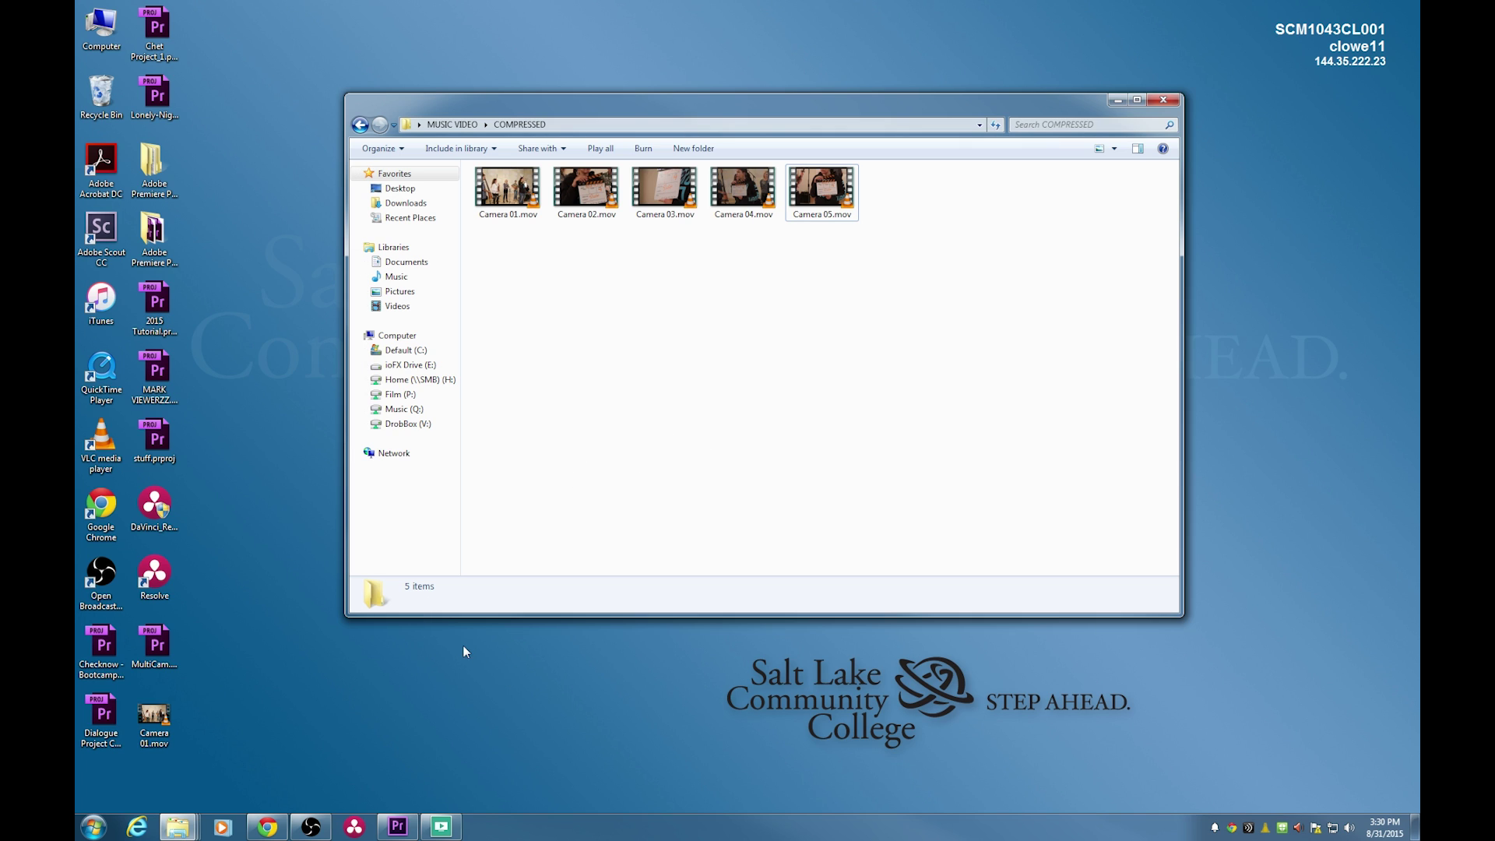
Switch to Premiere Pro and import all five Camera .mov clips from the COMPRESSED folder in MUSIC VIDEO on the desktop.
left_click(398, 828)
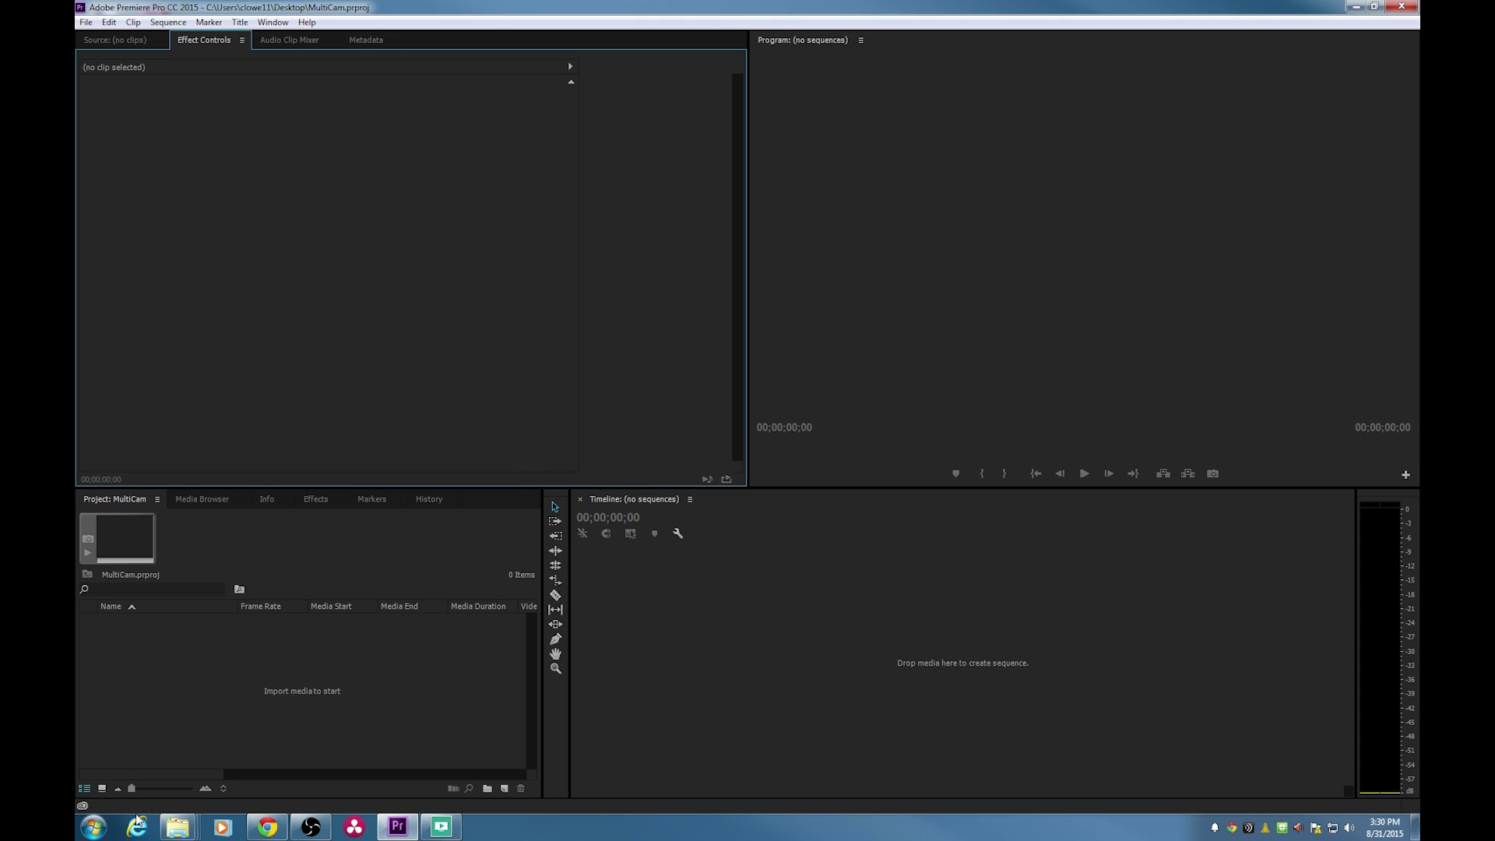
double_click(257, 685)
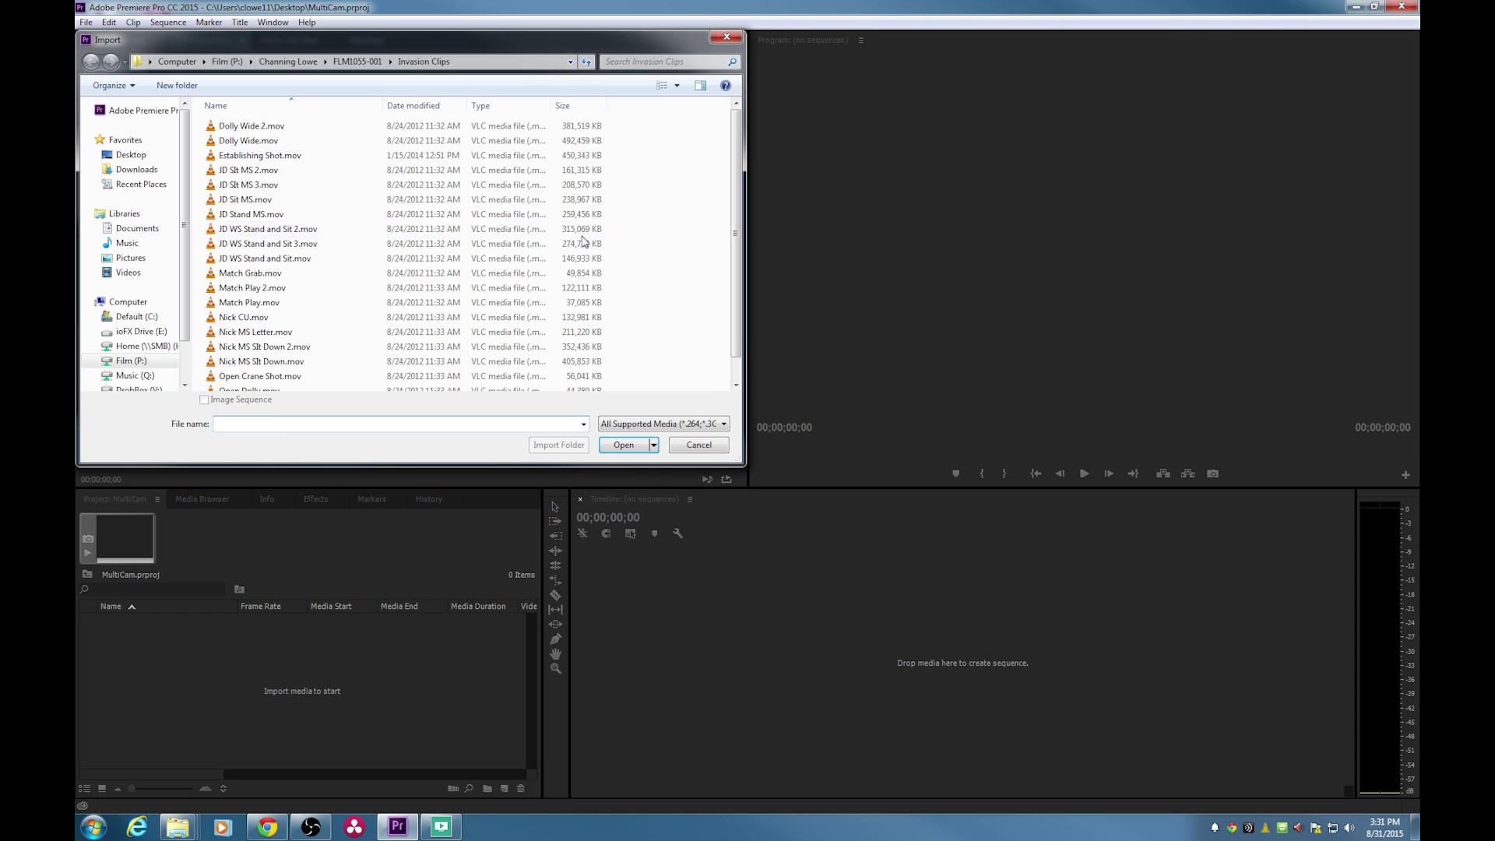
left_click(338, 63)
left_click(130, 154)
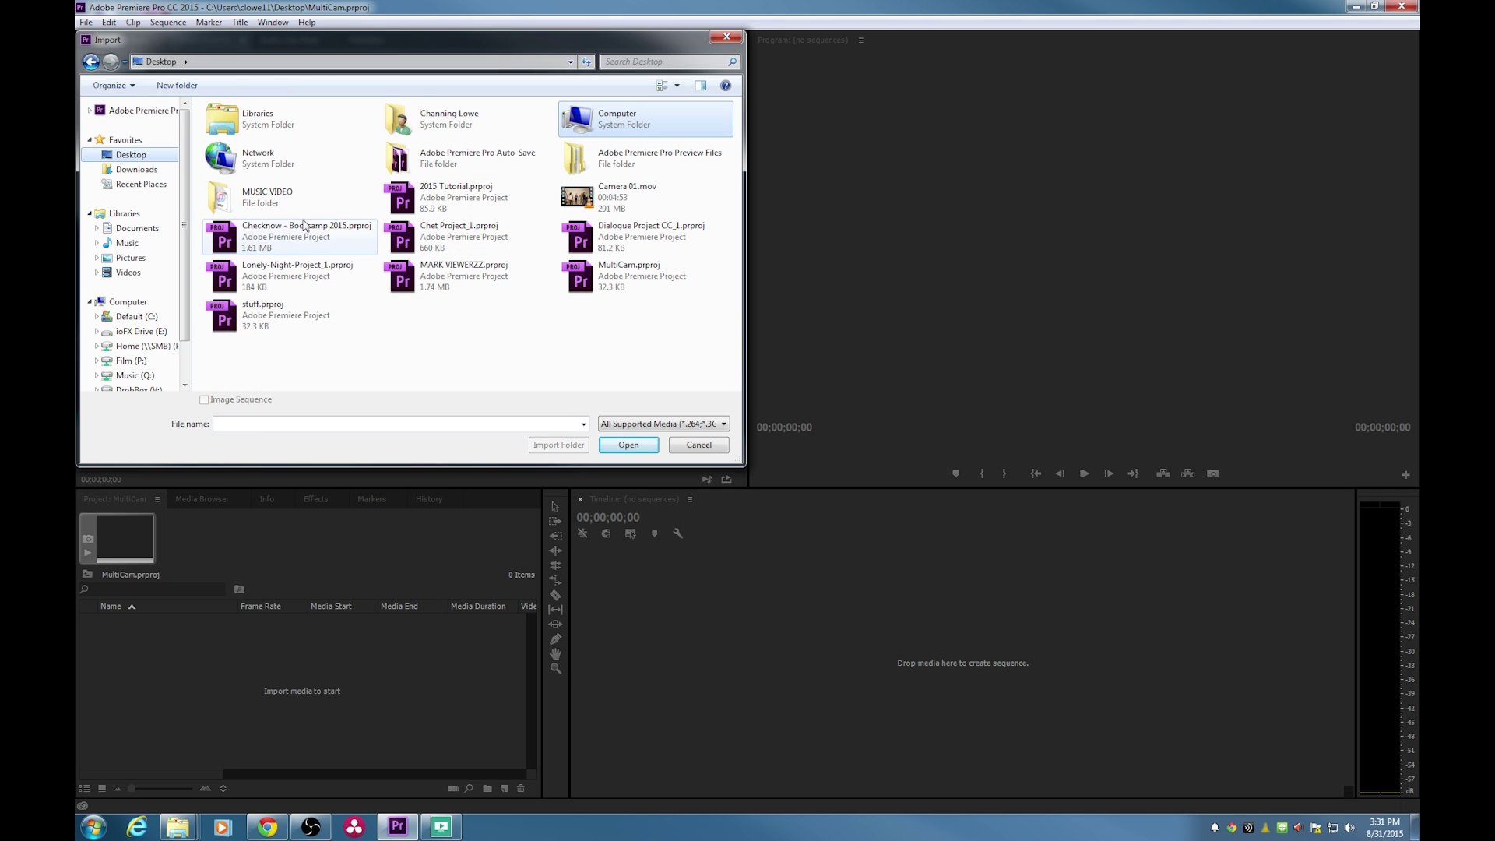
double_click(265, 197)
double_click(273, 142)
key("ctrl+a")
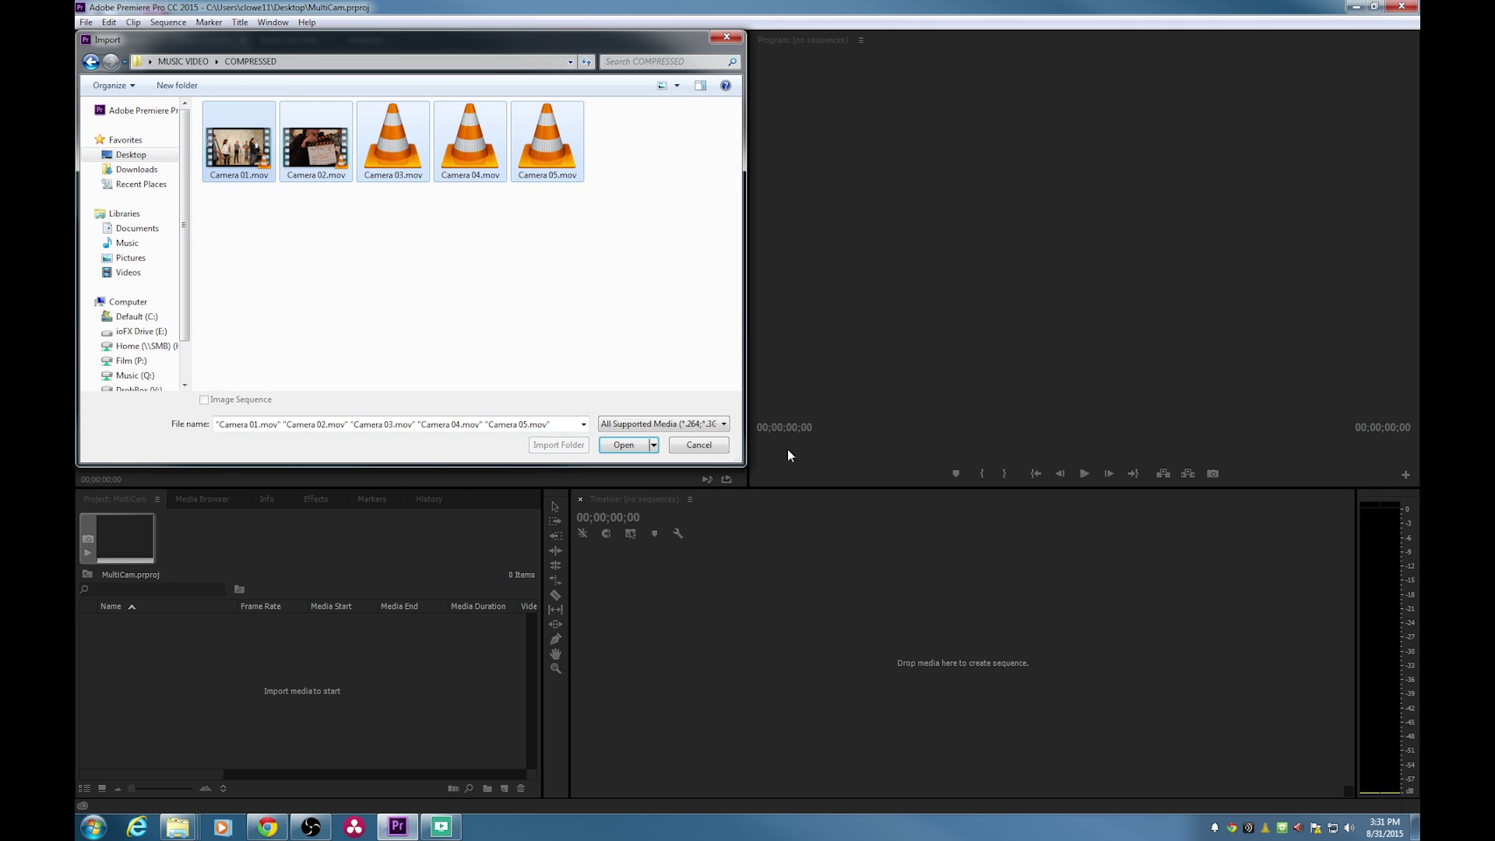
left_click(629, 447)
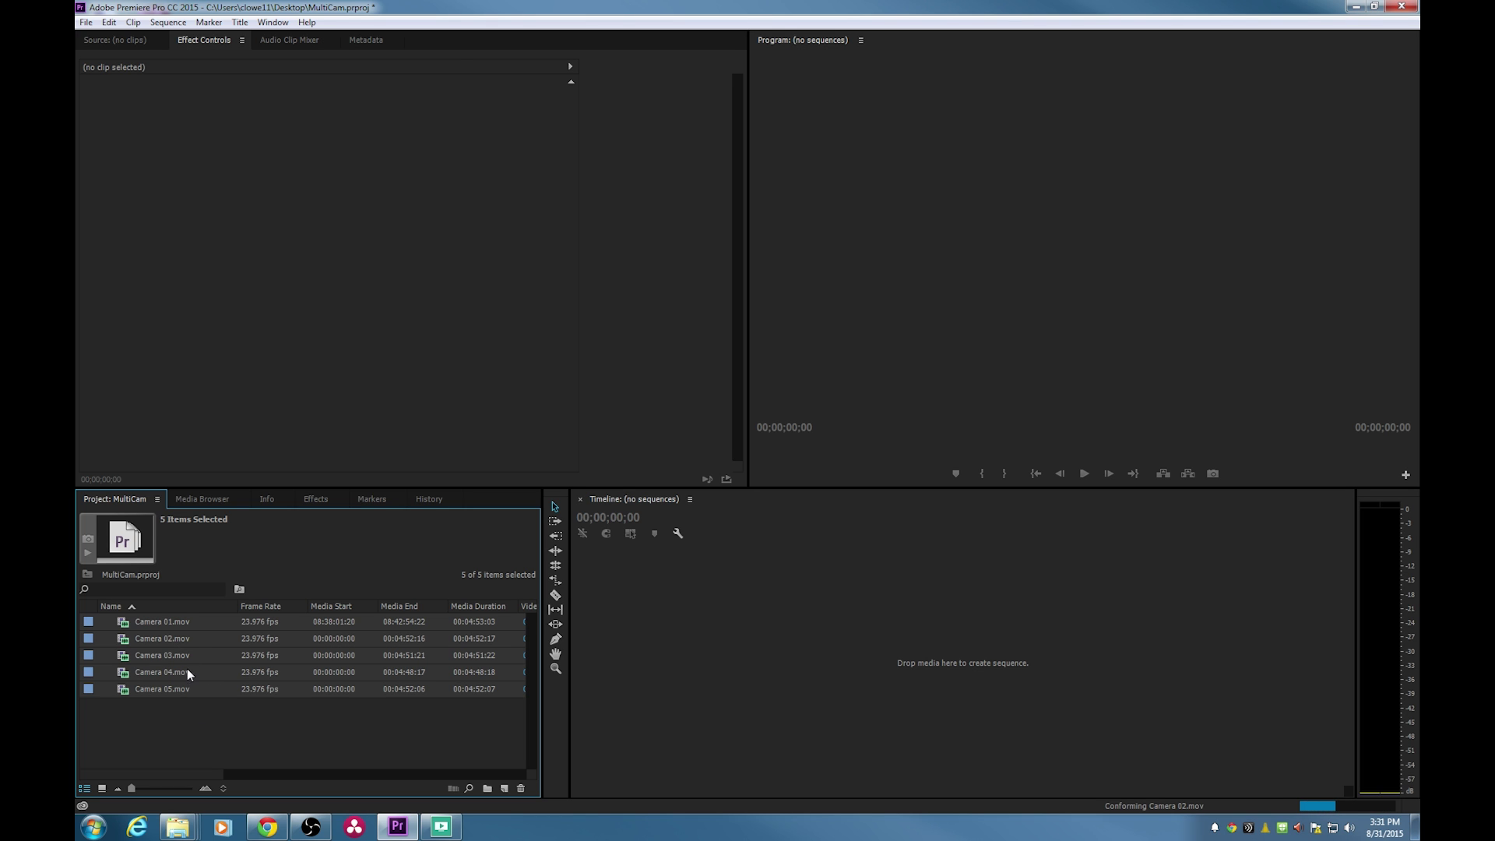
Import the audio file 10_29_13 Video Shoot Take 4.wav from the MUSIC VIDEO folder.
double_click(195, 713)
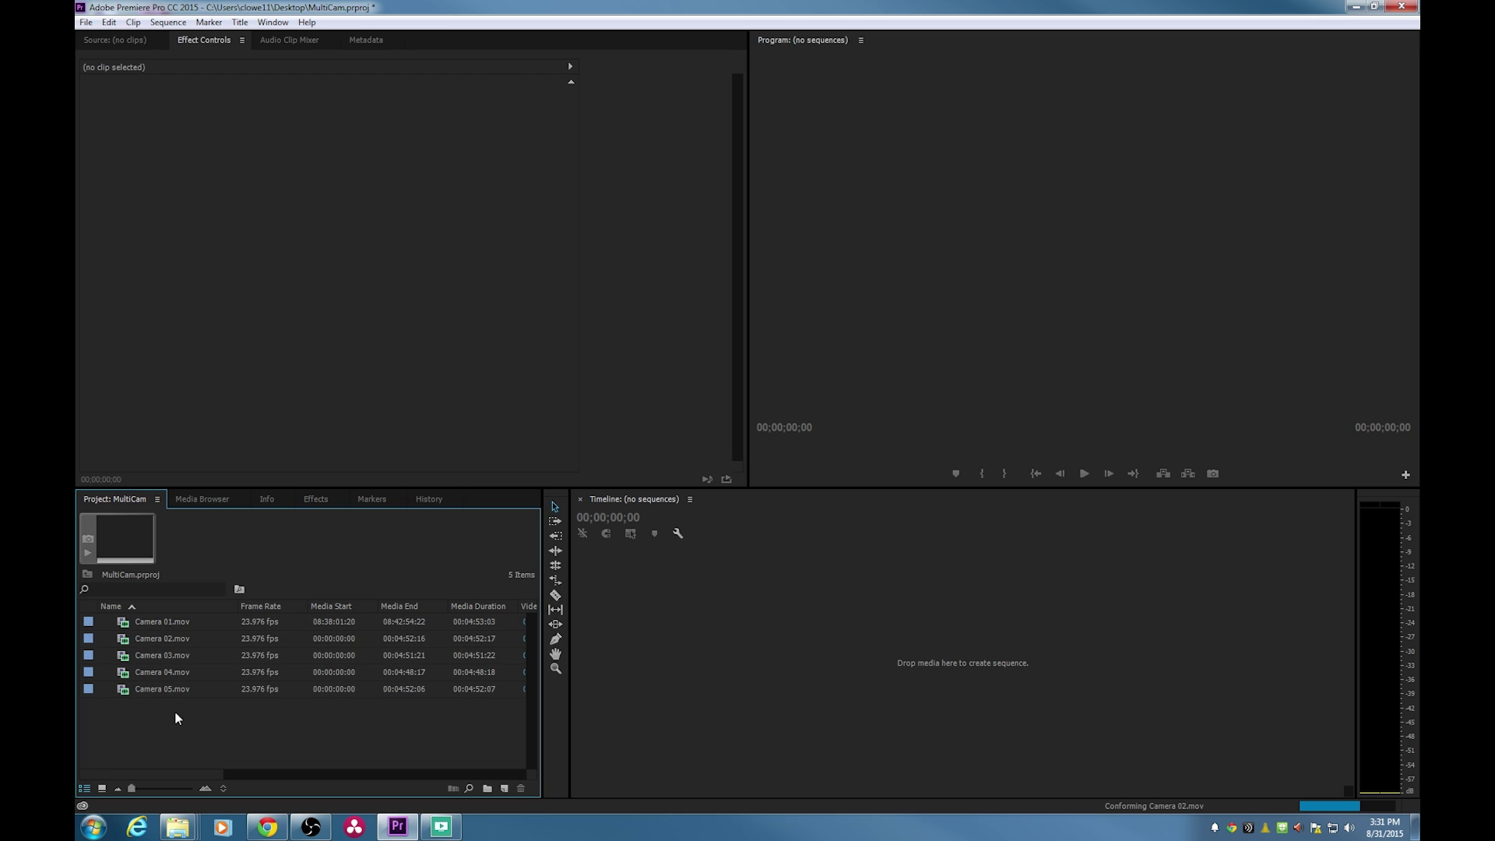
left_click(185, 62)
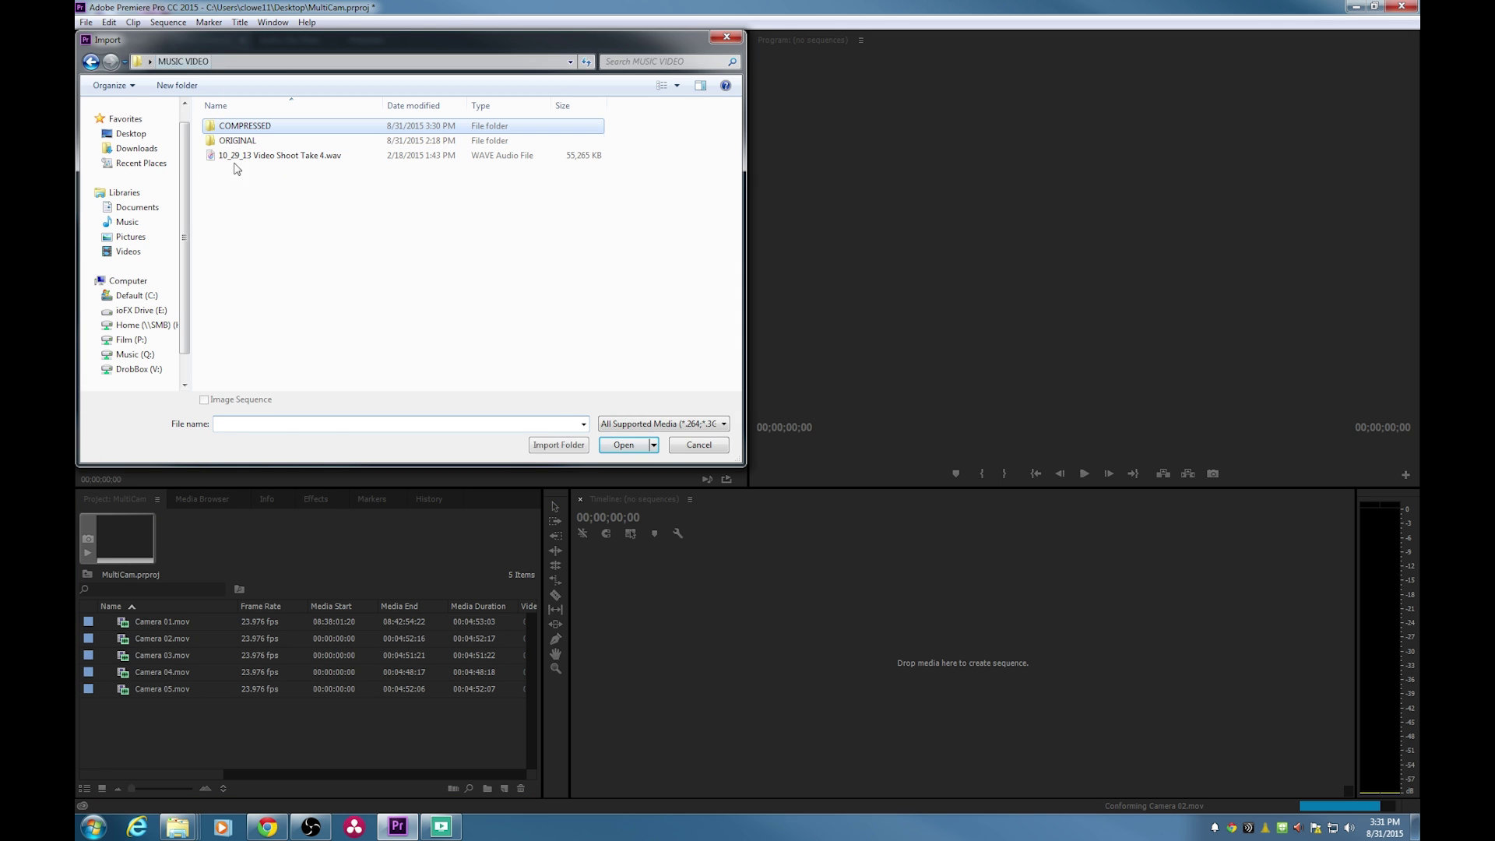
double_click(263, 155)
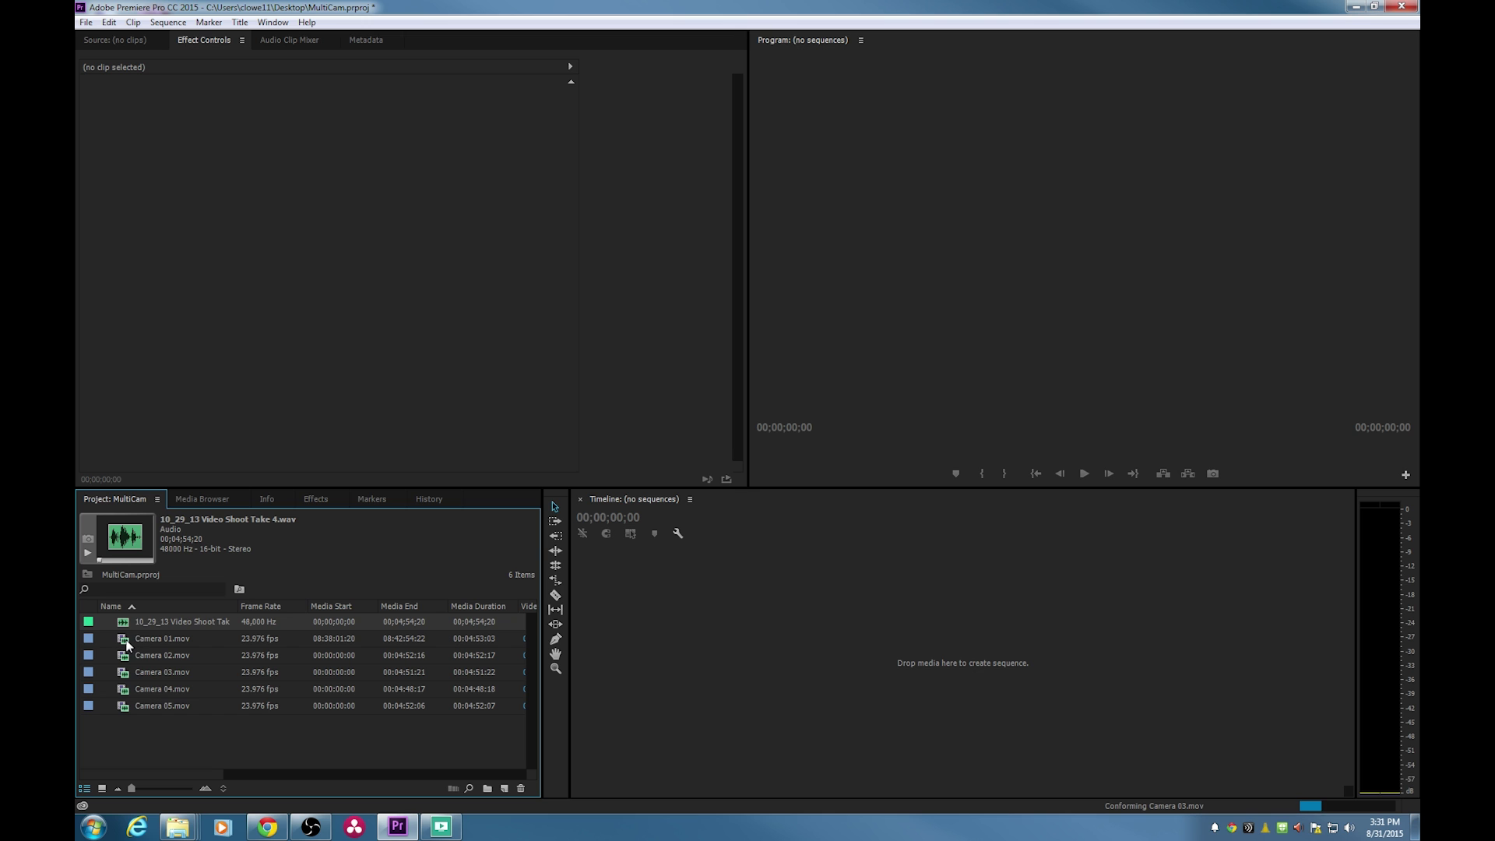
Create a sequence from Camera 01.mov in the timeline and delete the clip so the sequence is empty.
left_click(134, 640)
left_click_drag(229, 655, 801, 643)
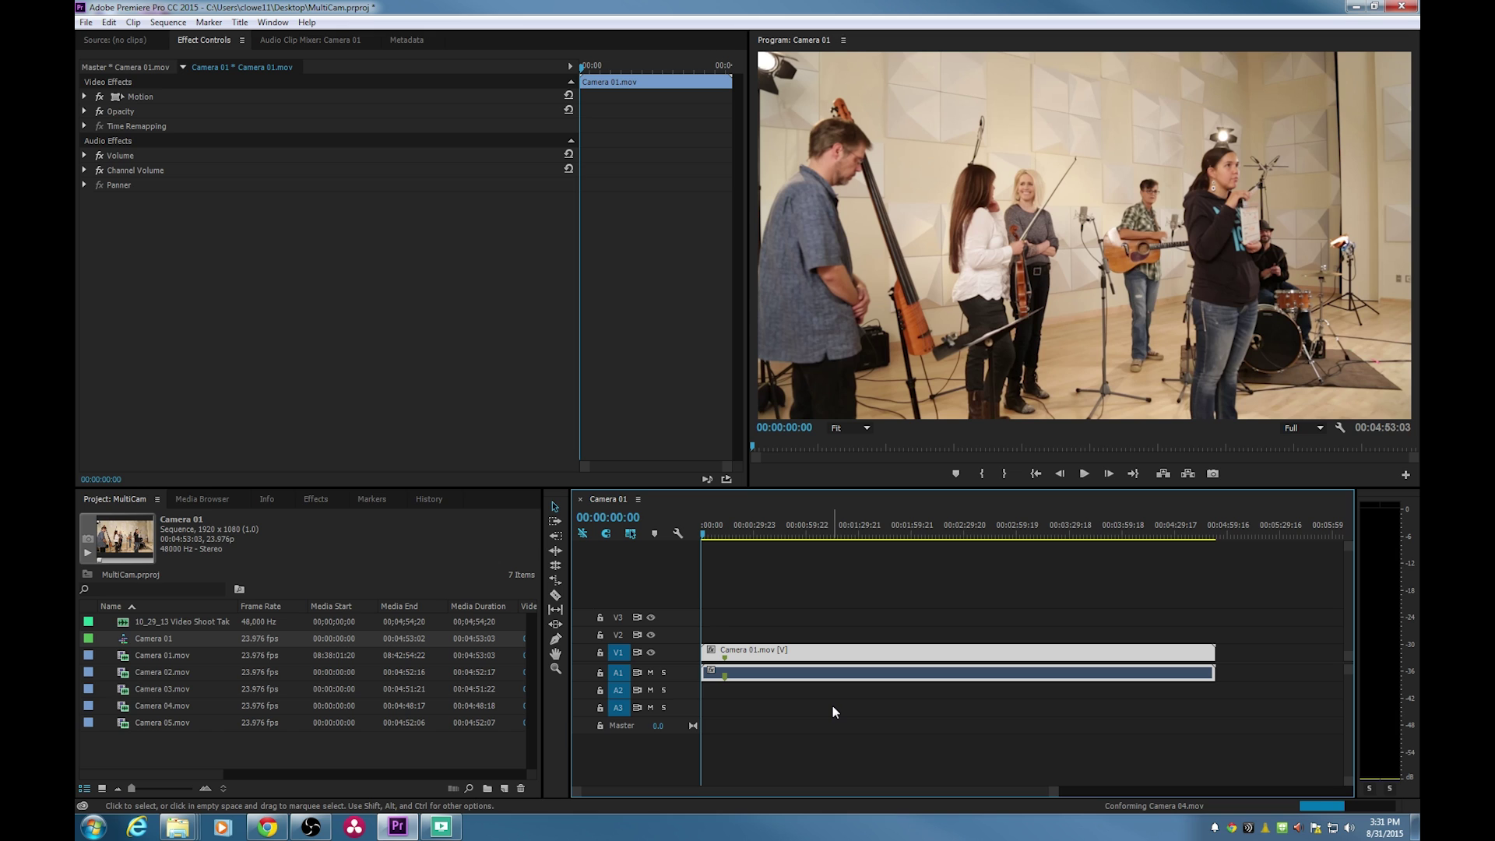
key("Delete")
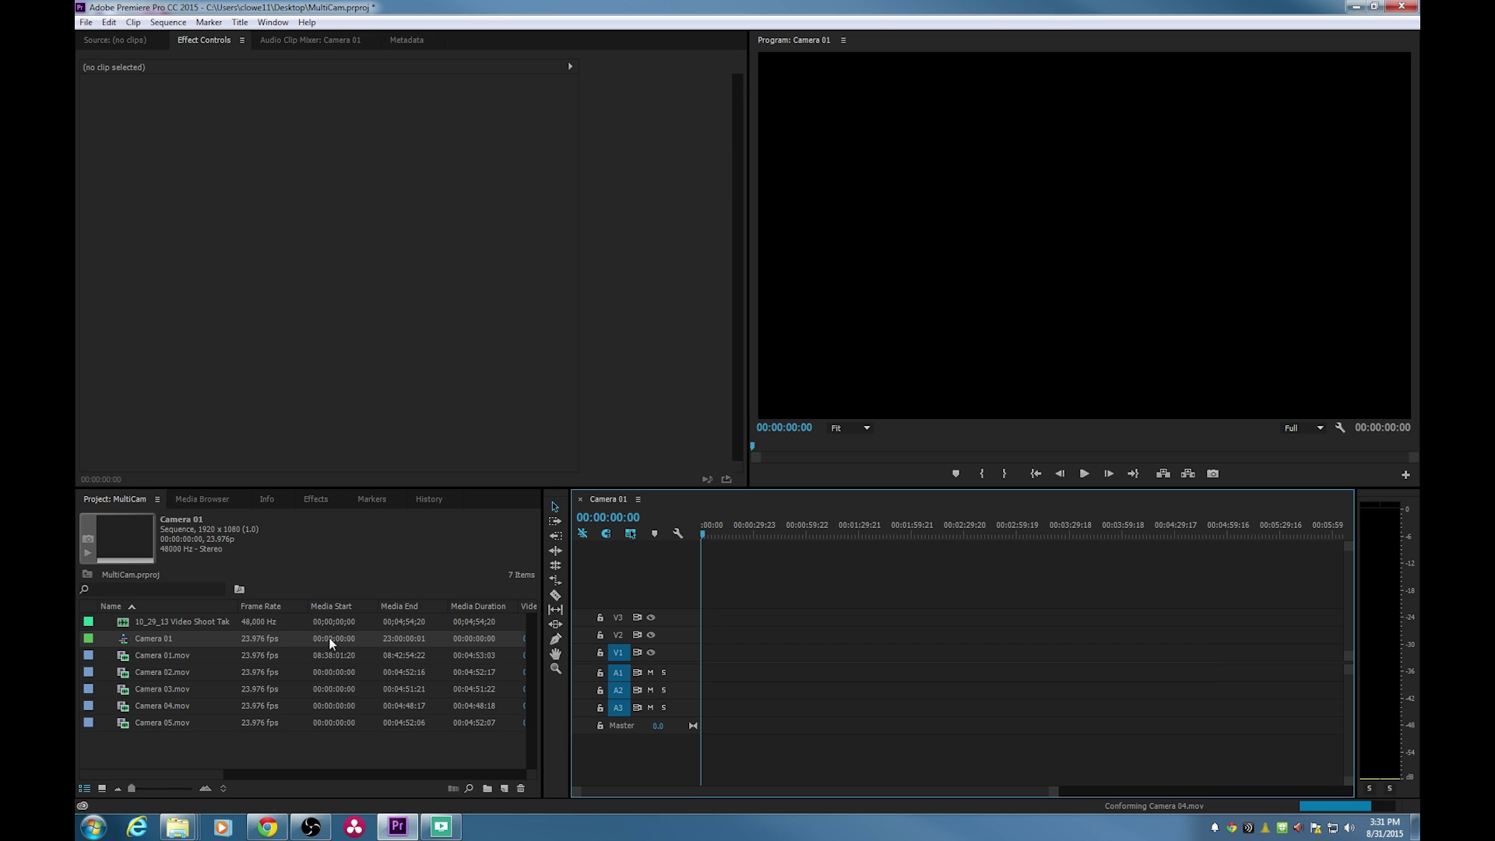
Rename the Camera 01 sequence as Music Video in the project.
left_click(151, 637)
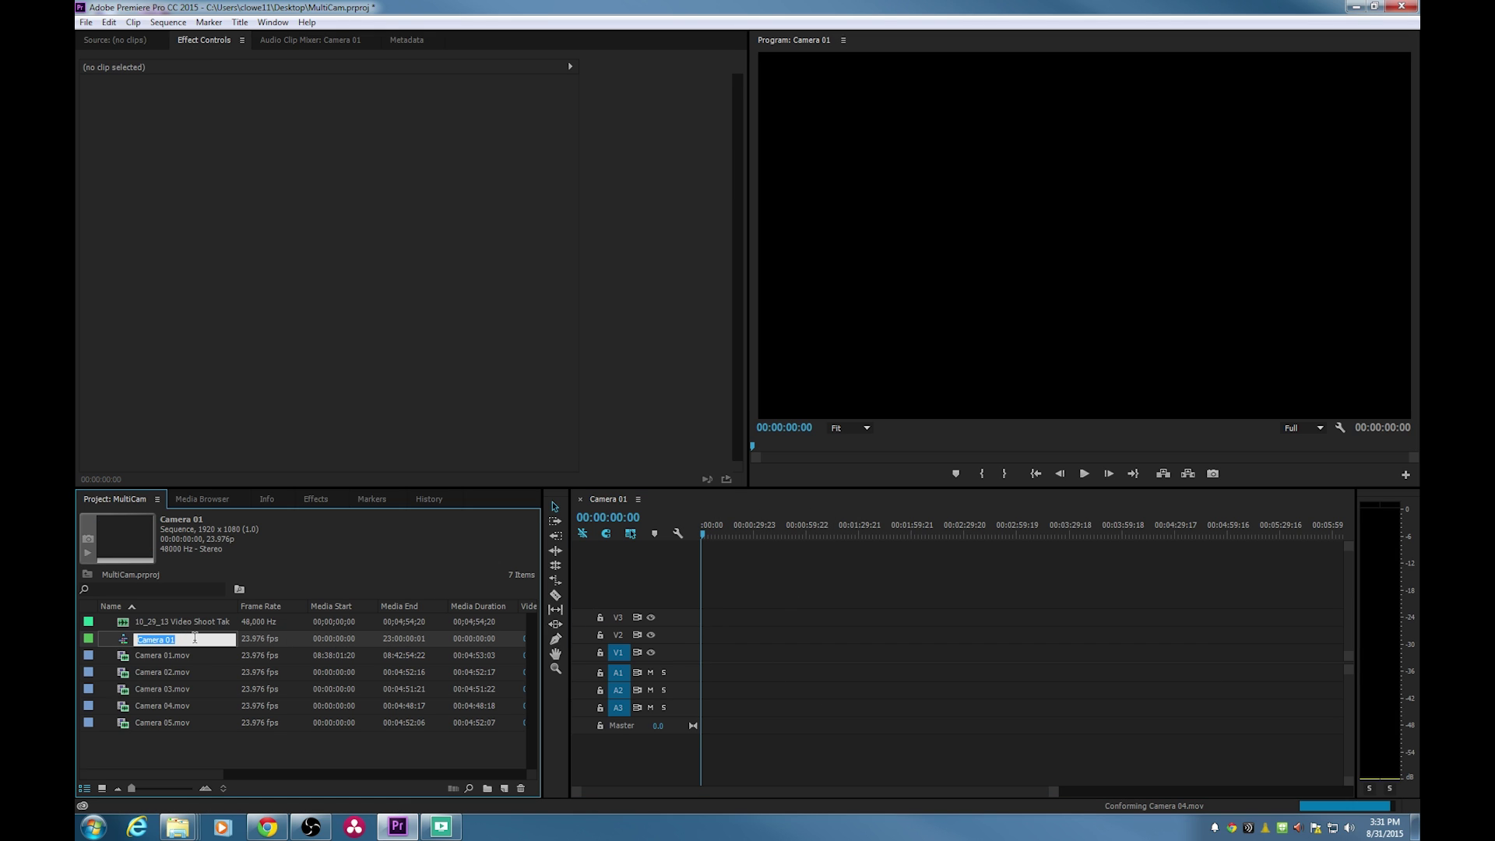
type("Music Video")
key("Return")
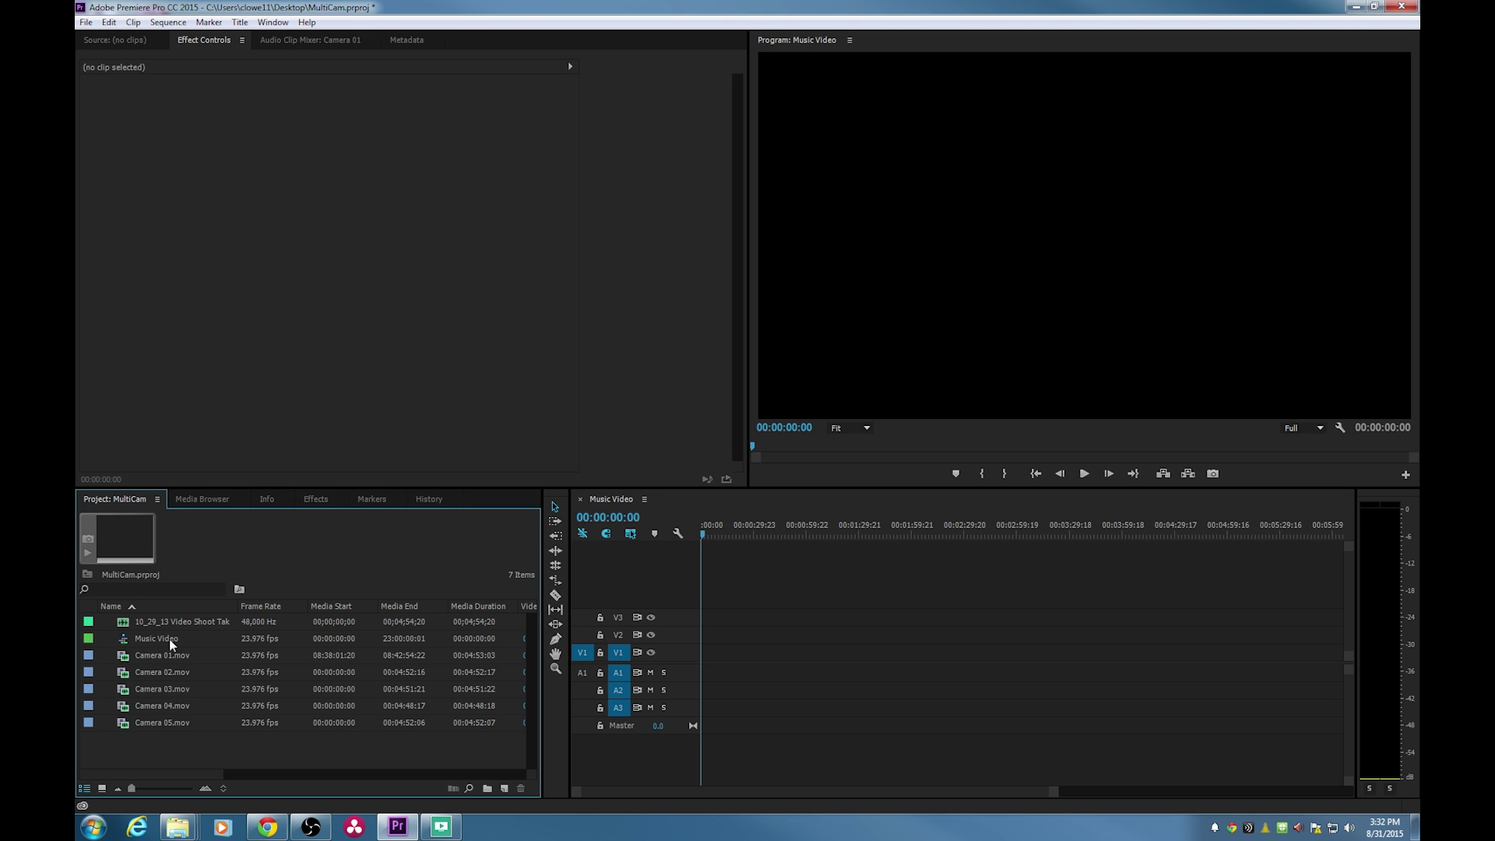
Open Camera 01.mov in the source monitor, clear its existing marker, and add a marker where the clapperboard closes at 08:38:15:05.
double_click(124, 655)
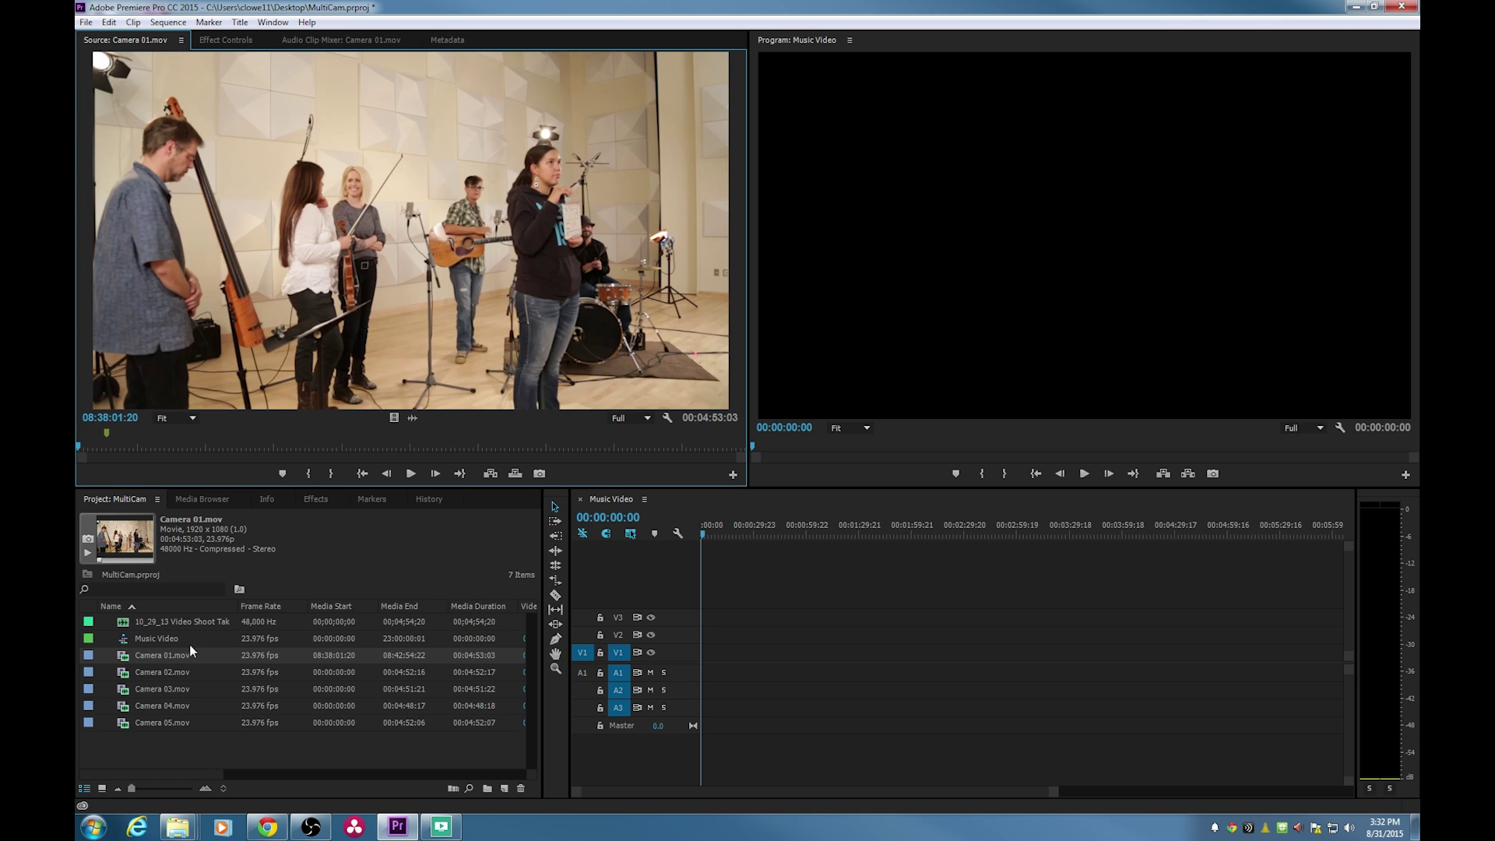
right_click(107, 429)
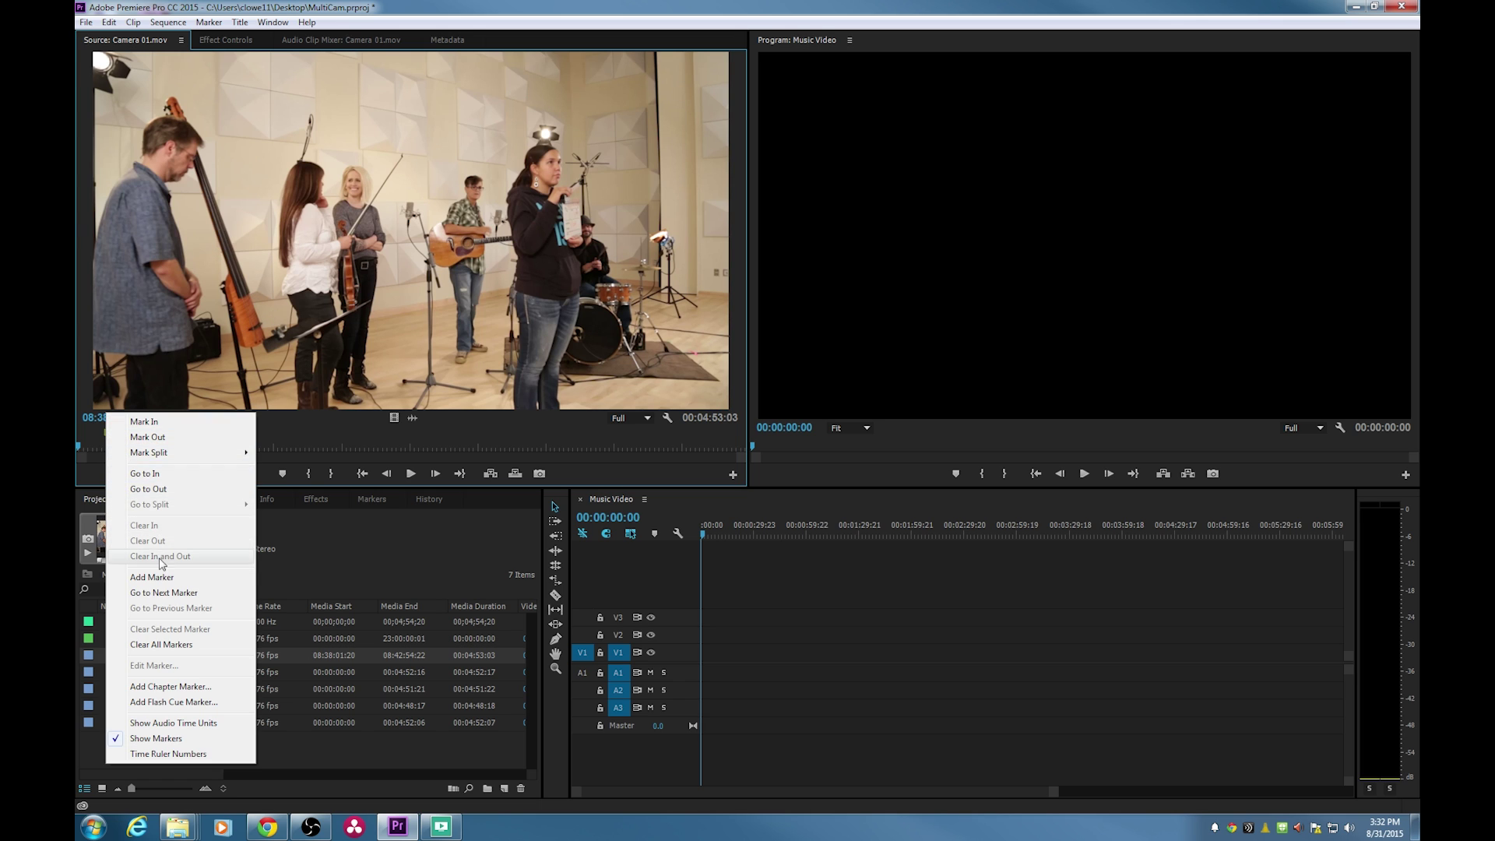
left_click(160, 558)
left_click_drag(86, 441, 101, 447)
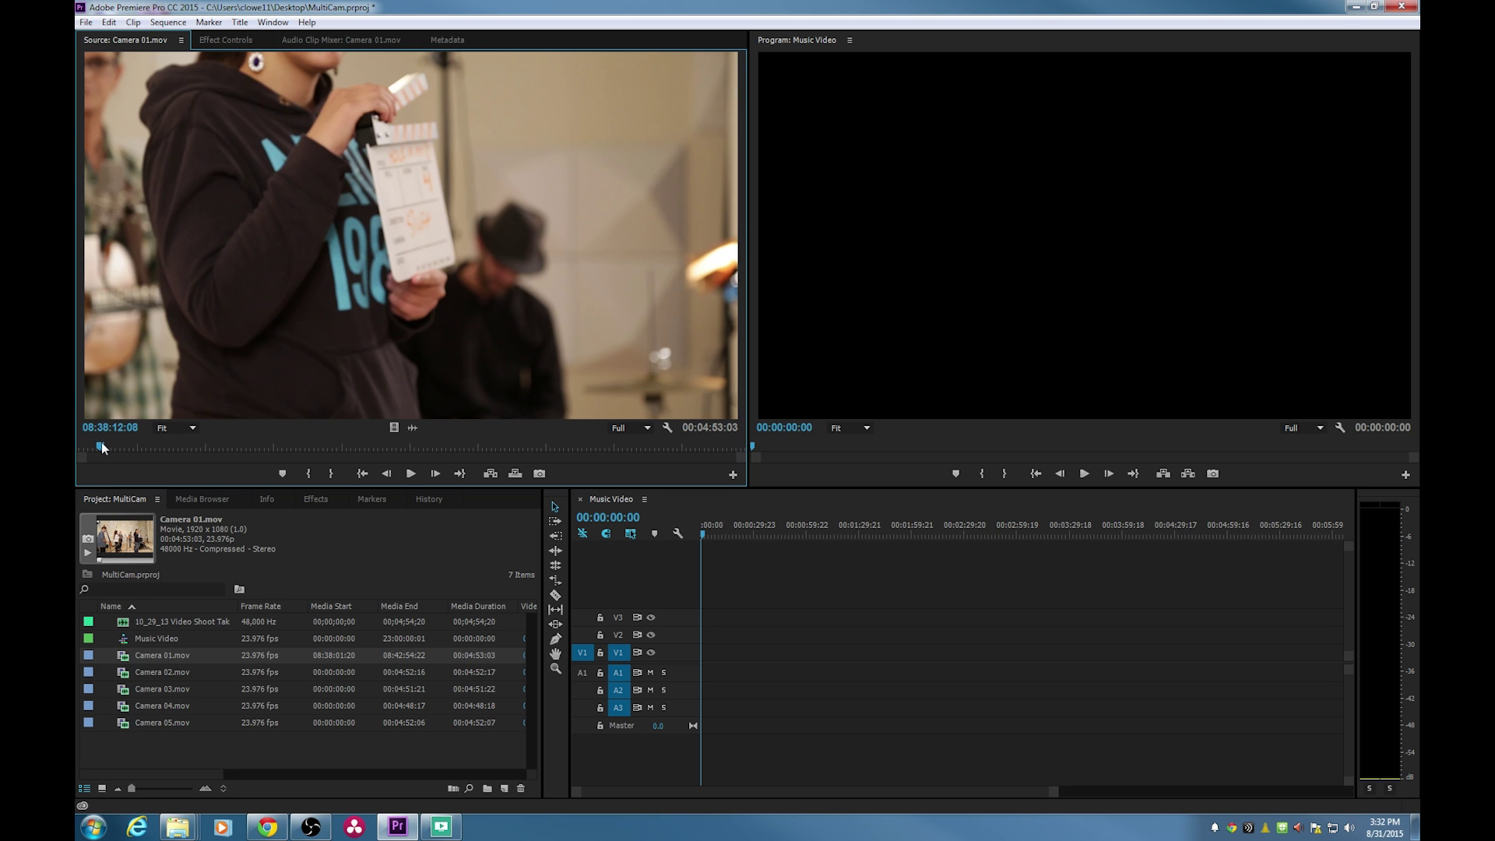
left_click_drag(112, 441, 107, 449)
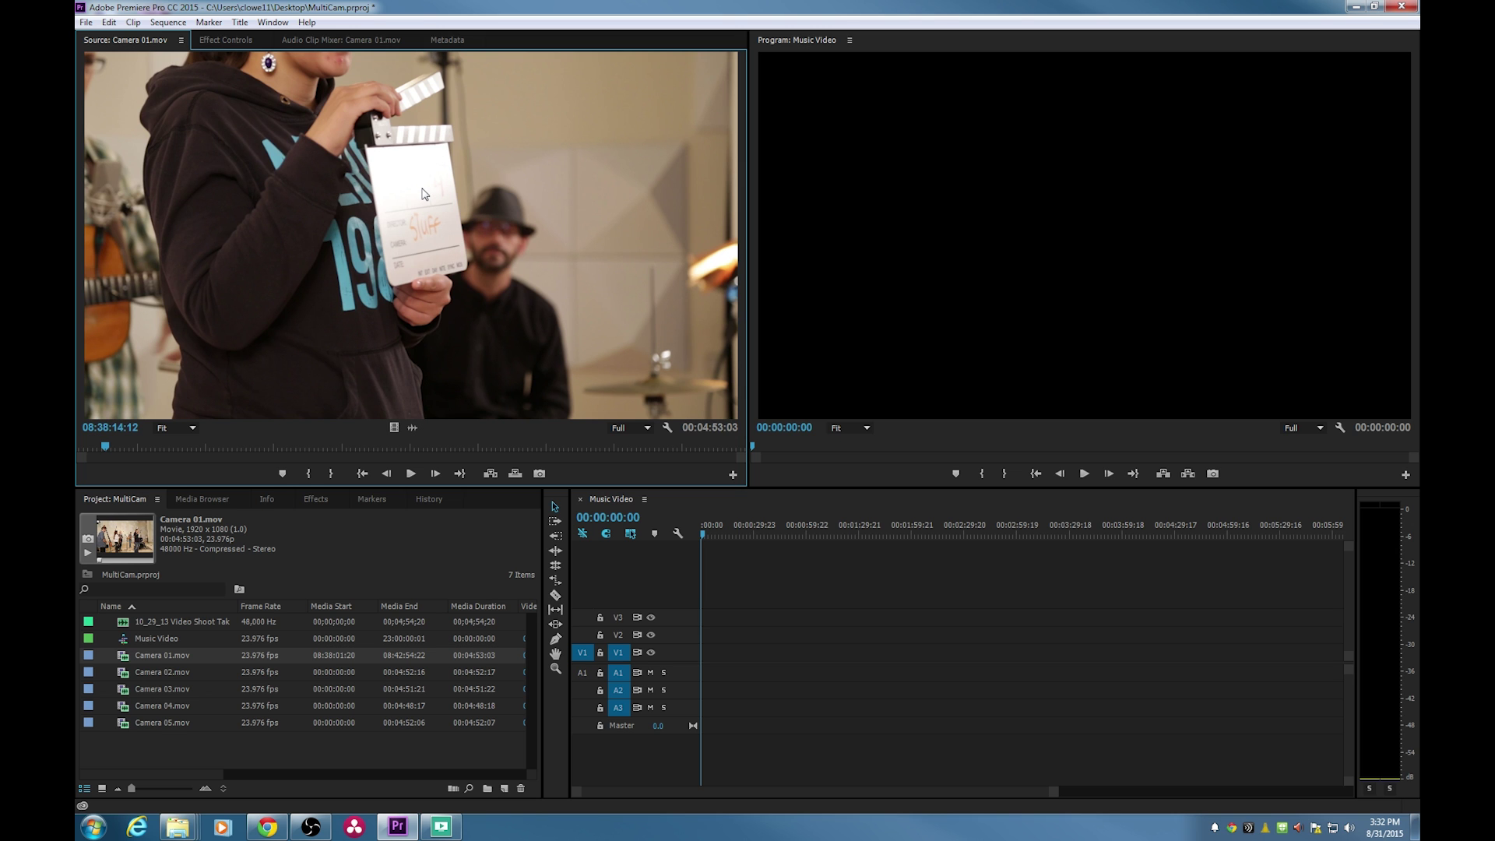
key("space")
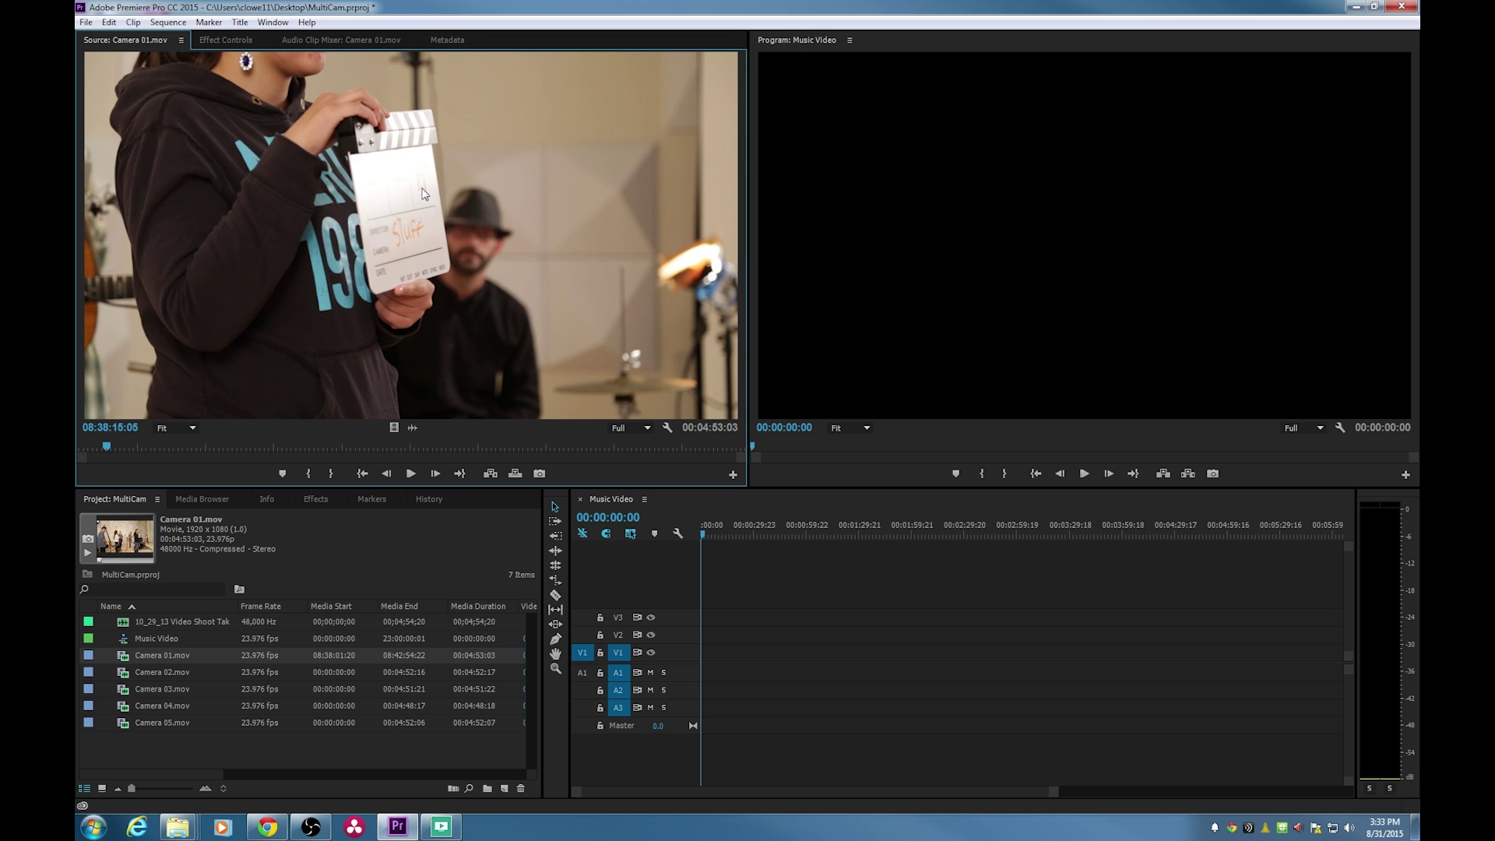
key("m")
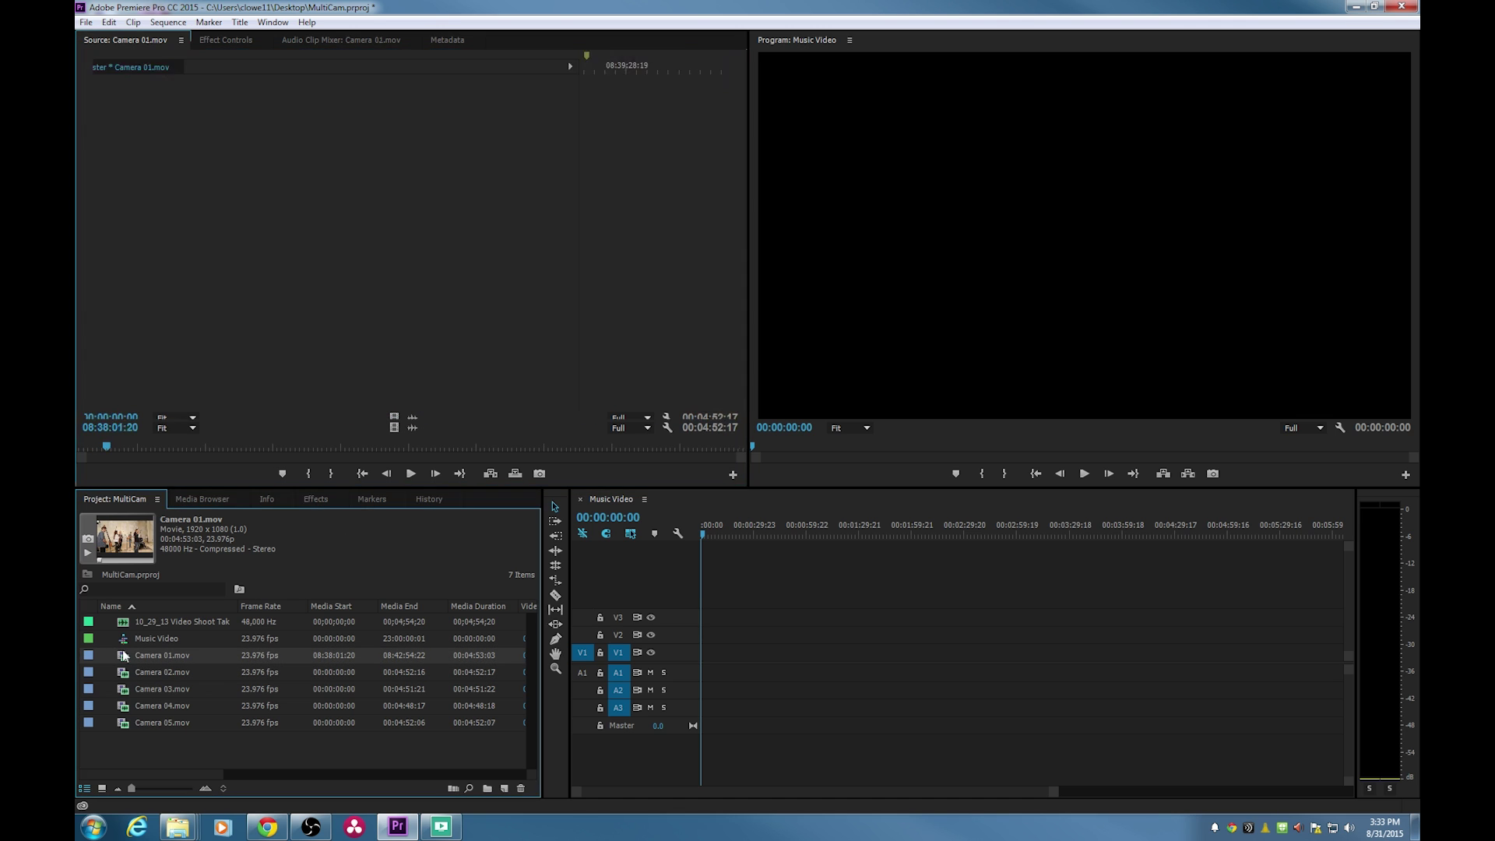
Open Camera 02.mov in the source monitor and add a marker at the clapperboard's closing frame, 00:00:13:00.
double_click(123, 674)
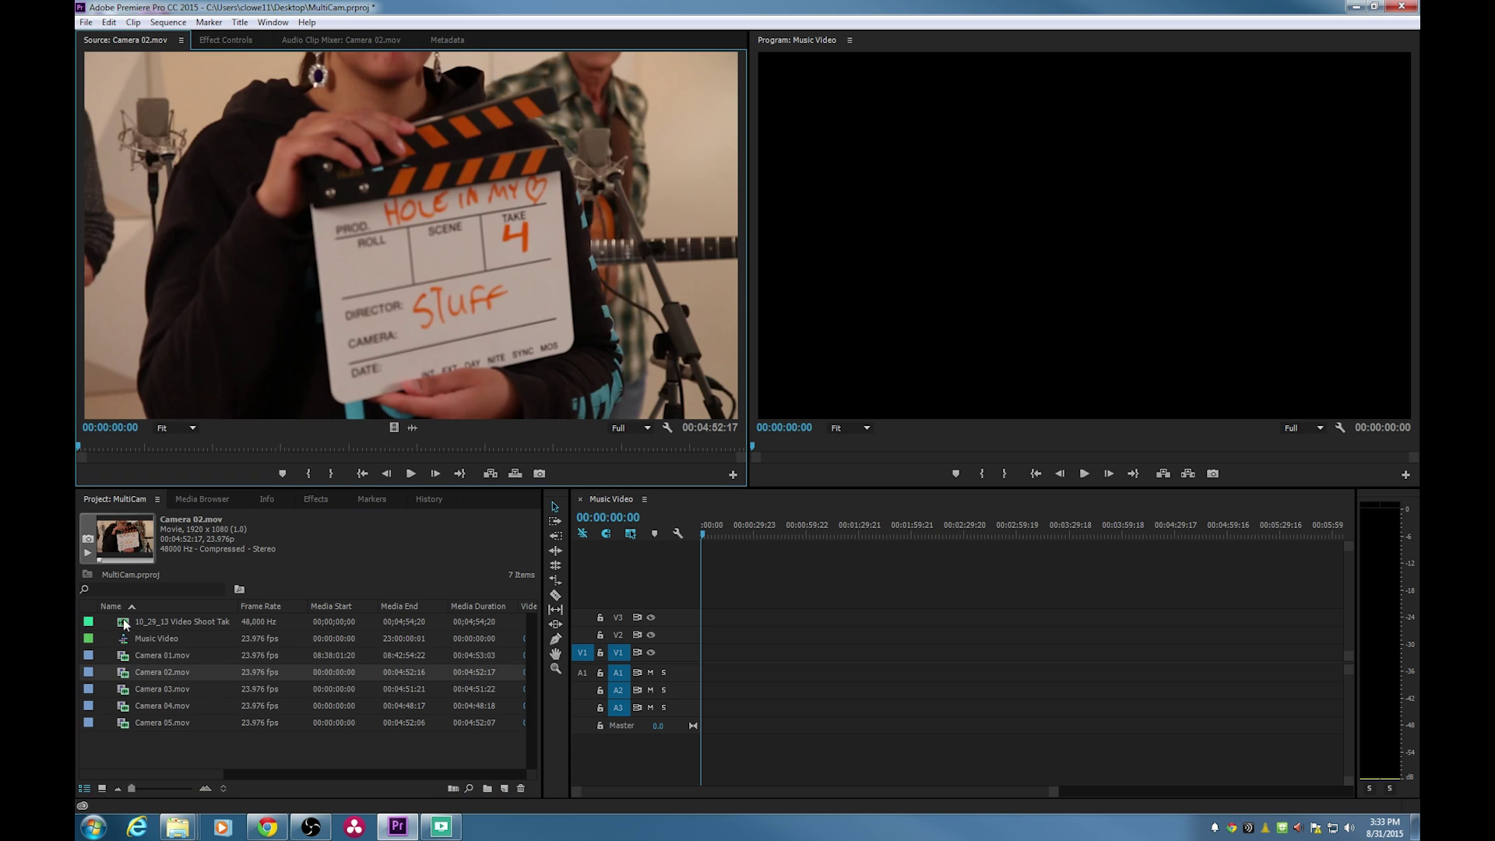
left_click_drag(100, 447, 105, 451)
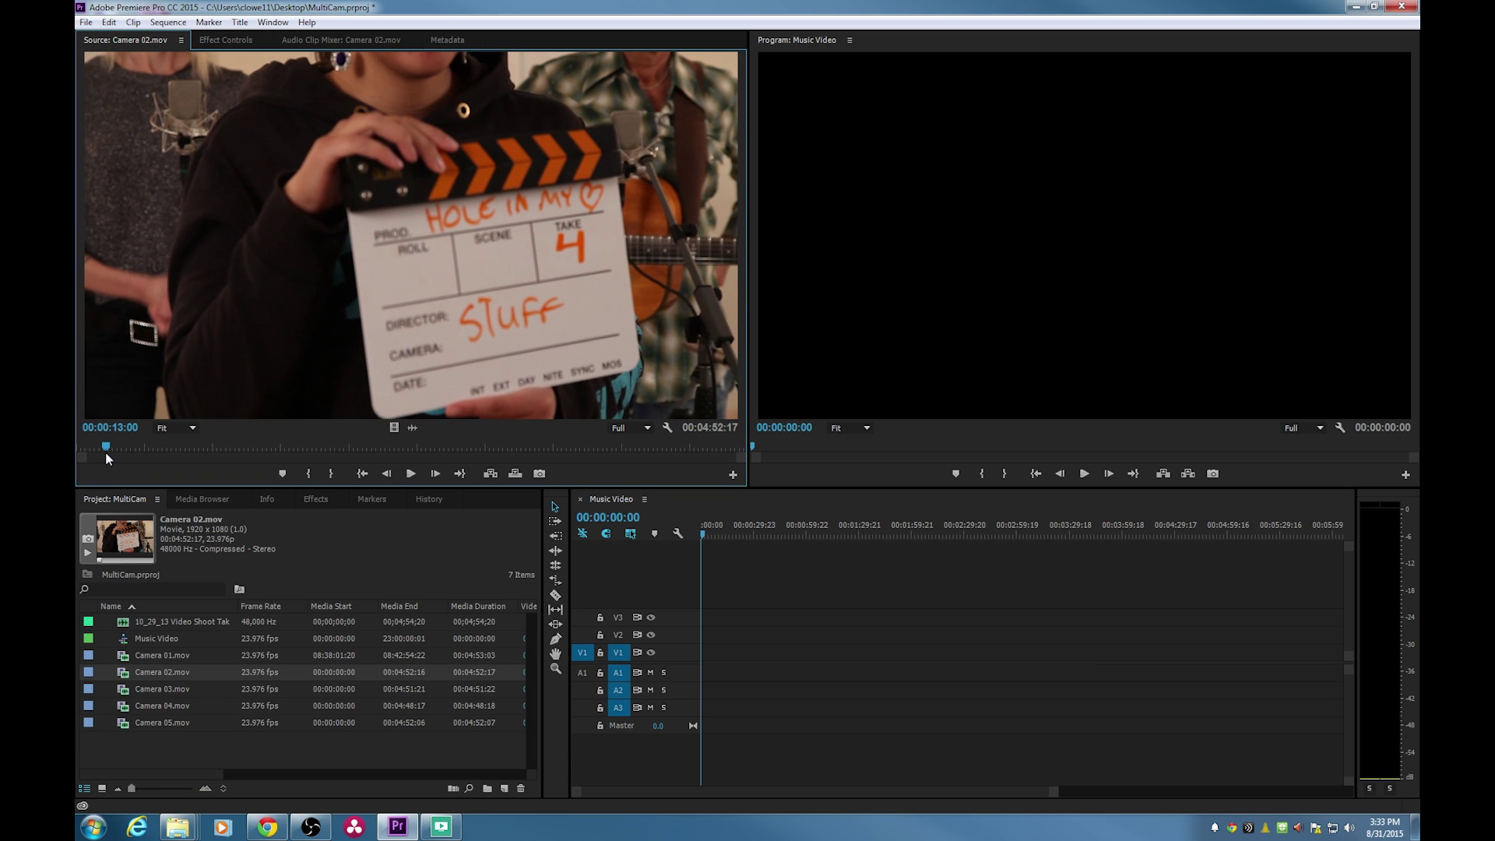
key("m")
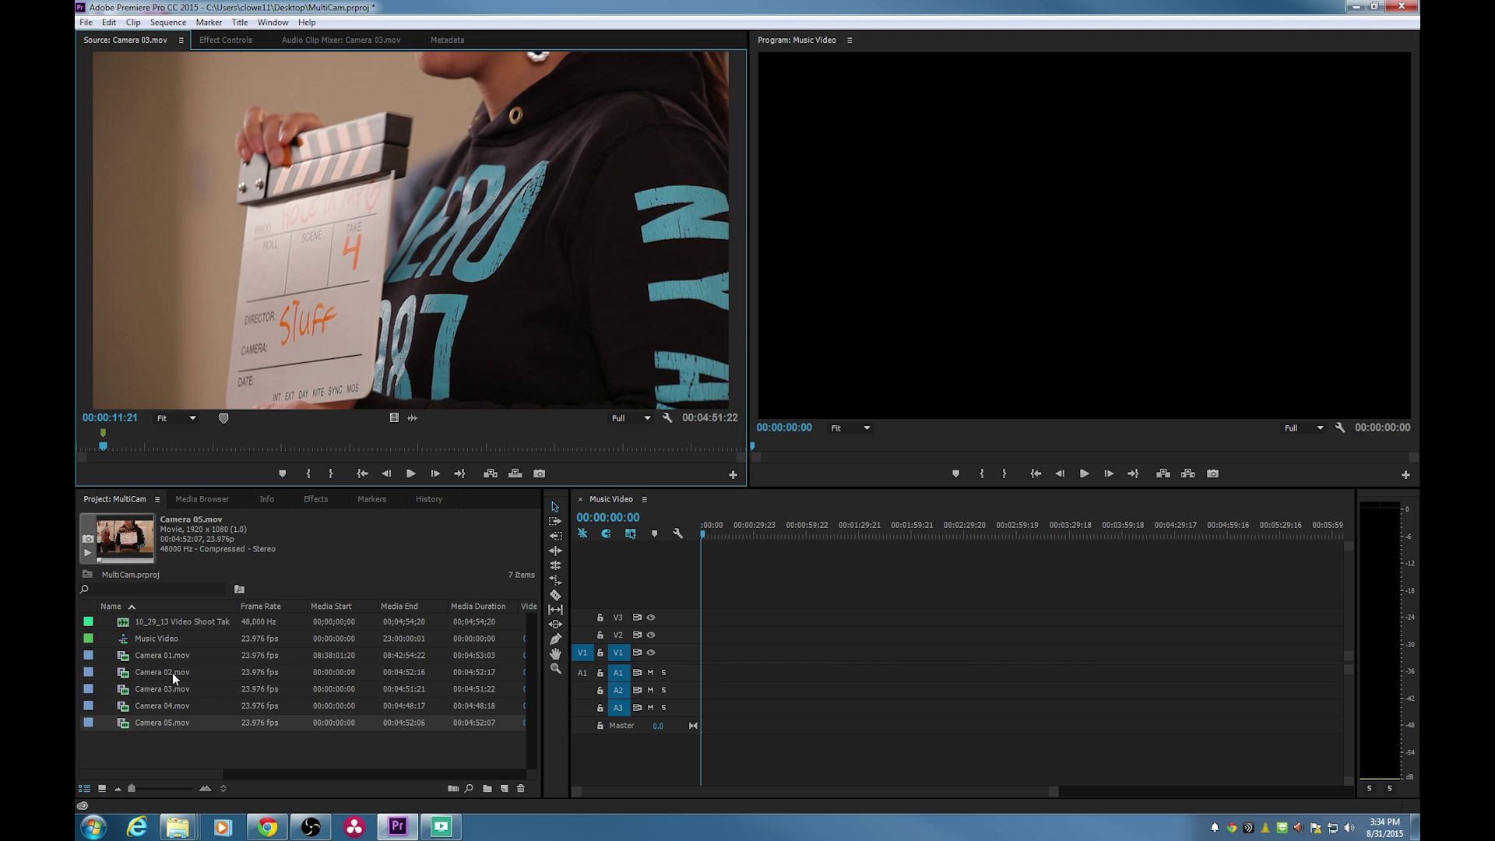
Create a multi-camera source sequence from all five Camera clips with the name suffix Multicam Take 04, synchronized by Clip Marker.
left_click_drag(165, 734, 156, 656)
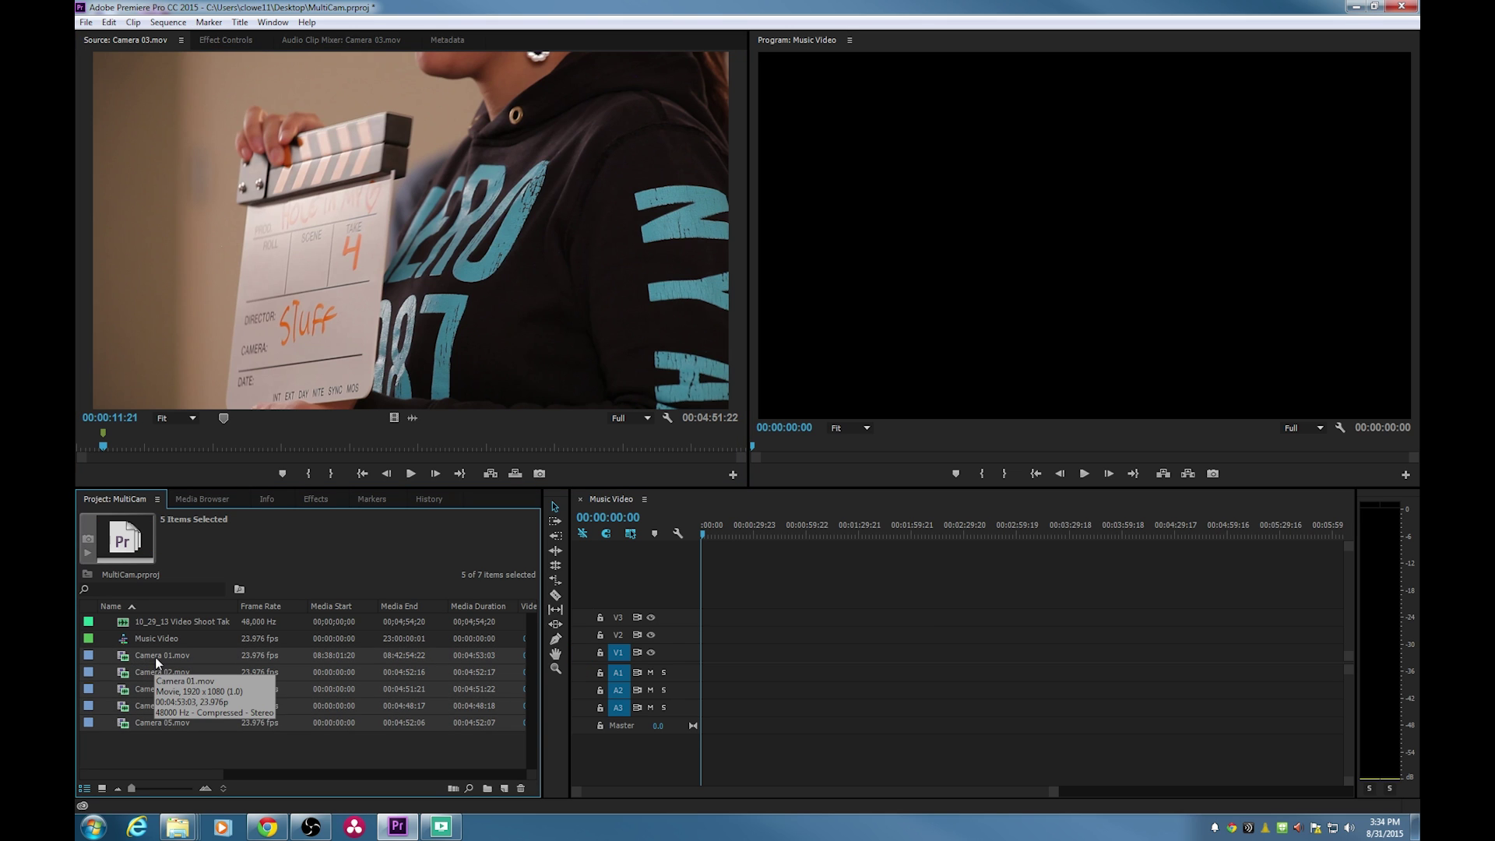
right_click(156, 653)
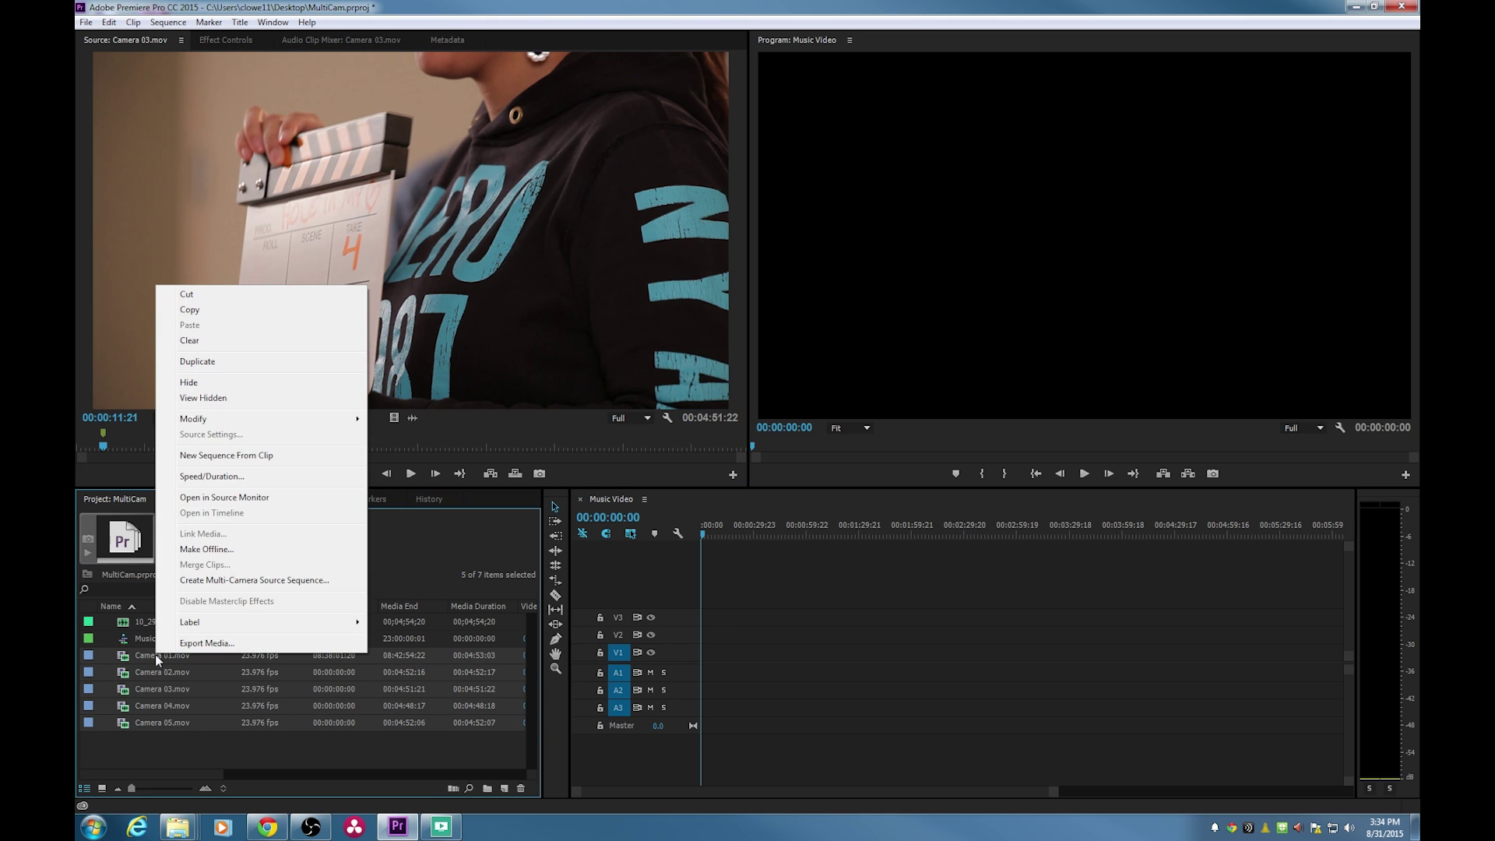
left_click(250, 582)
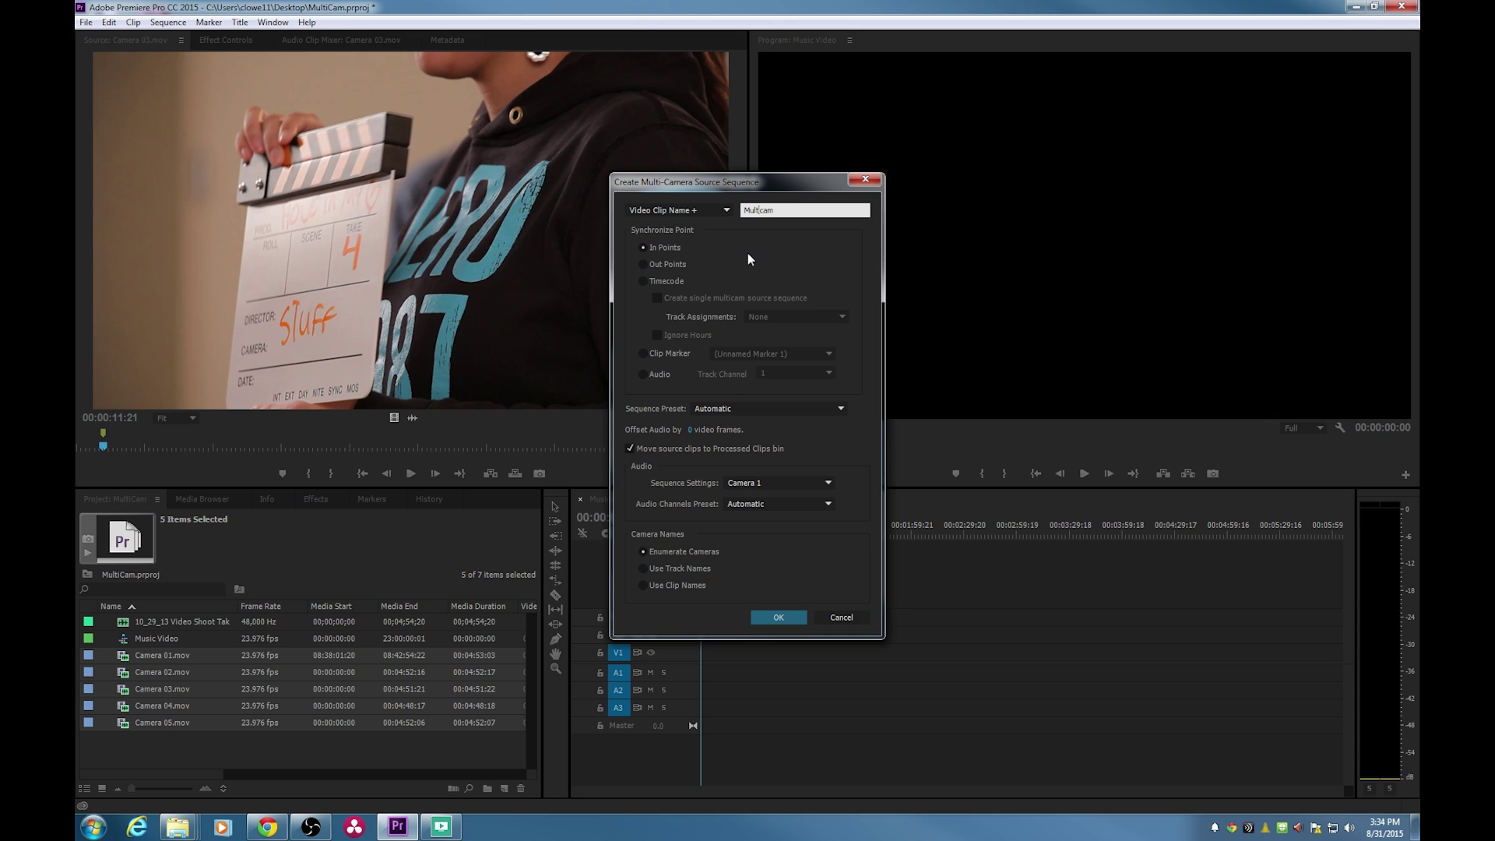
type("Take 04")
left_click(643, 281)
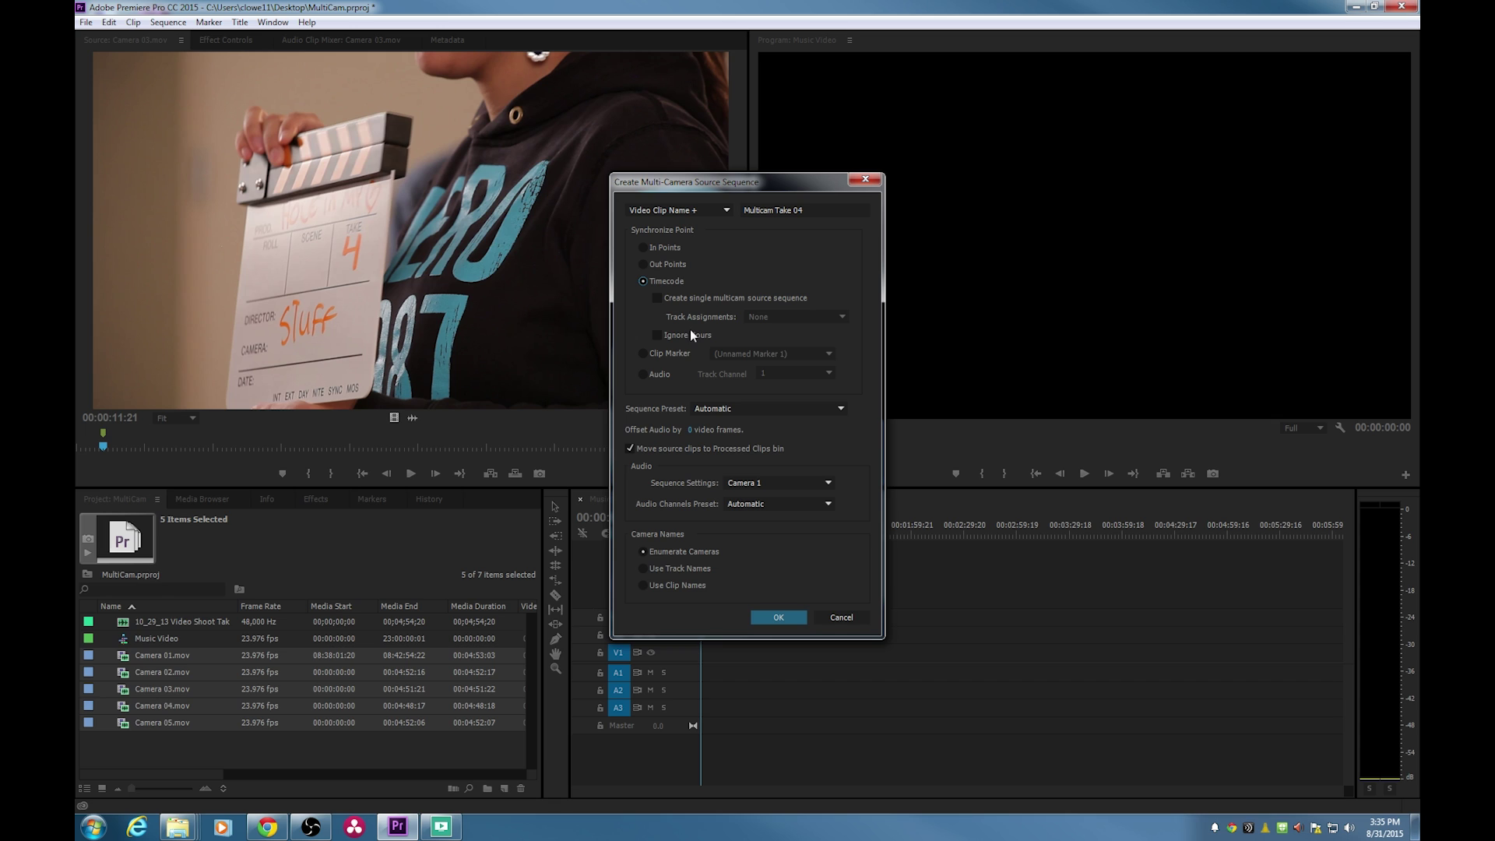
left_click(643, 248)
left_click(644, 354)
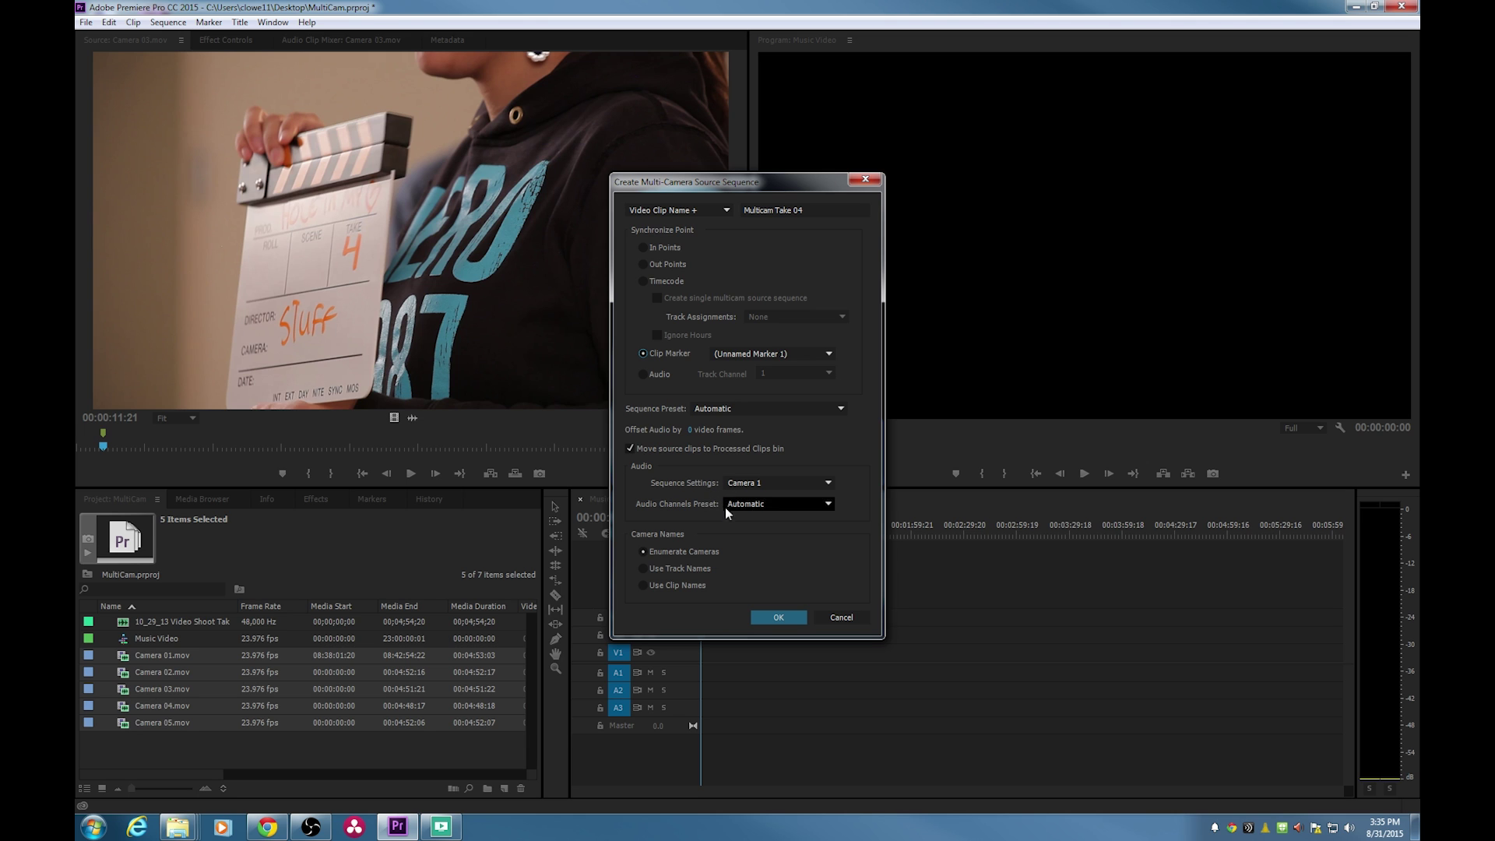
left_click(776, 616)
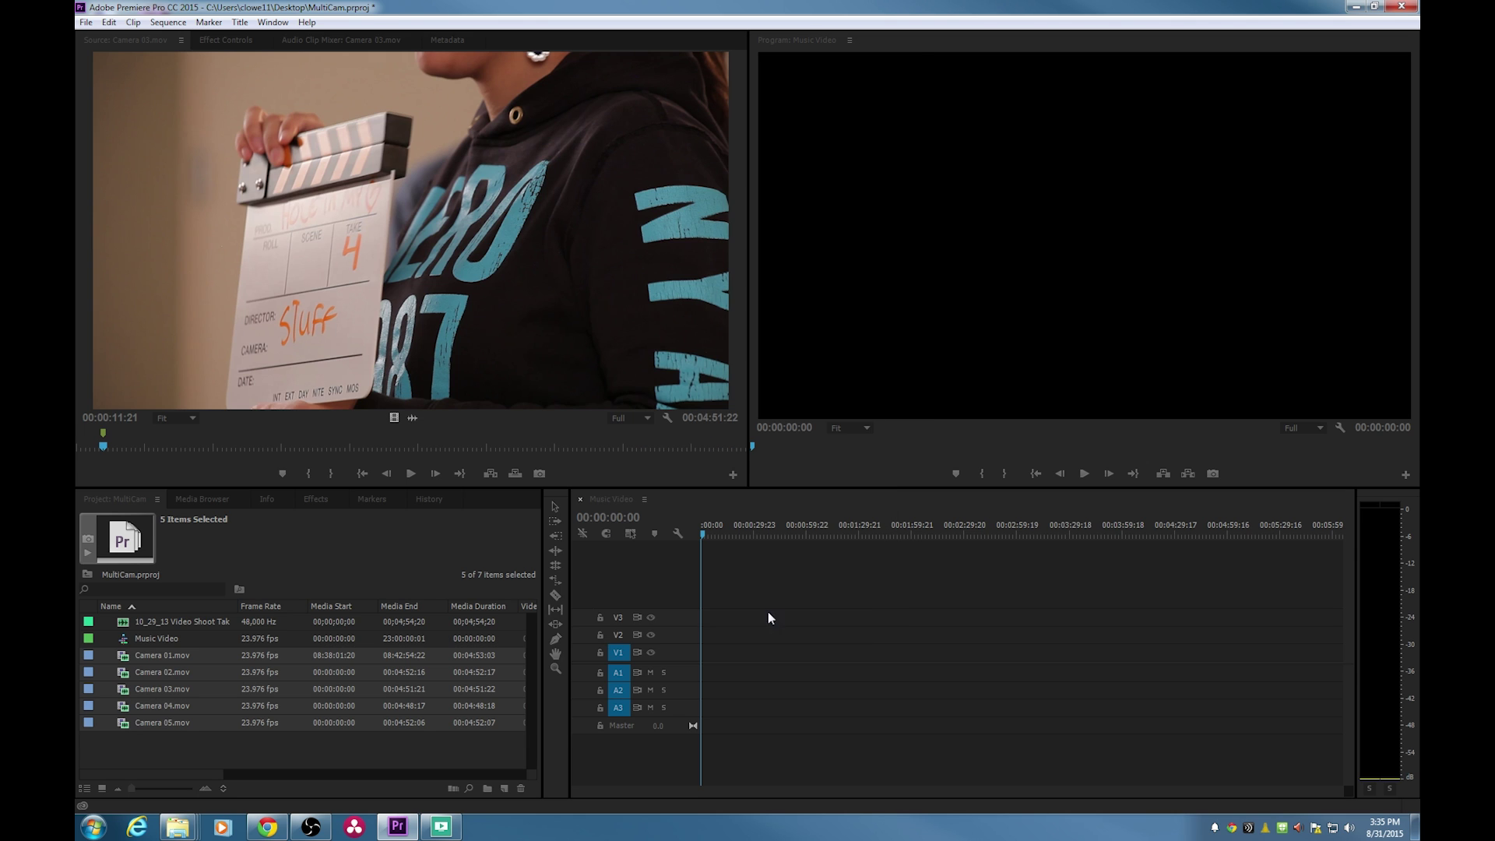
Check the contents of the Processed Clips bin and rename the multi-camera source sequence as Multicam Take 04.
left_click(107, 672)
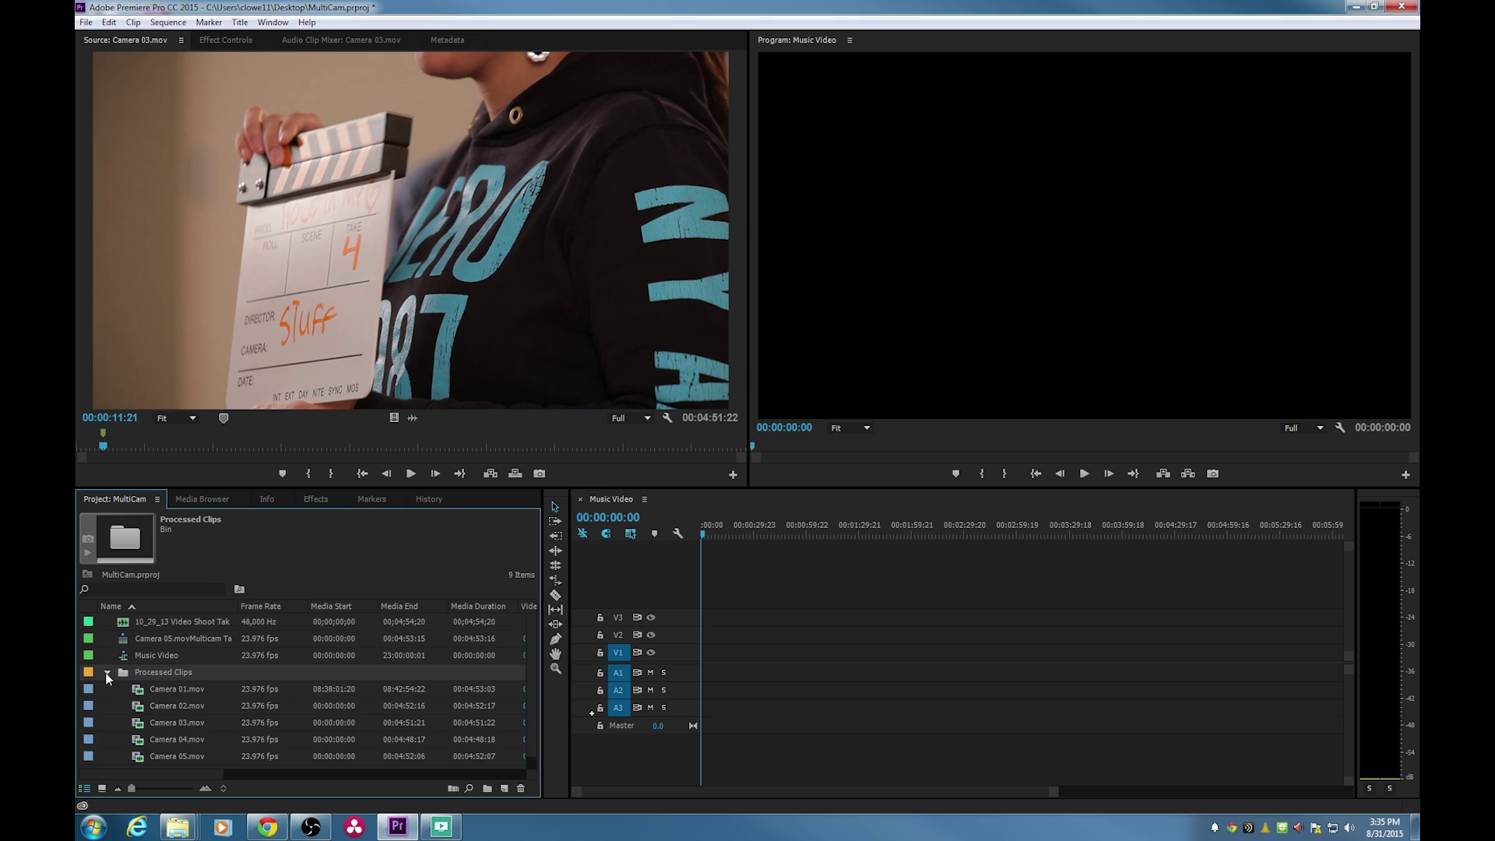
left_click(107, 674)
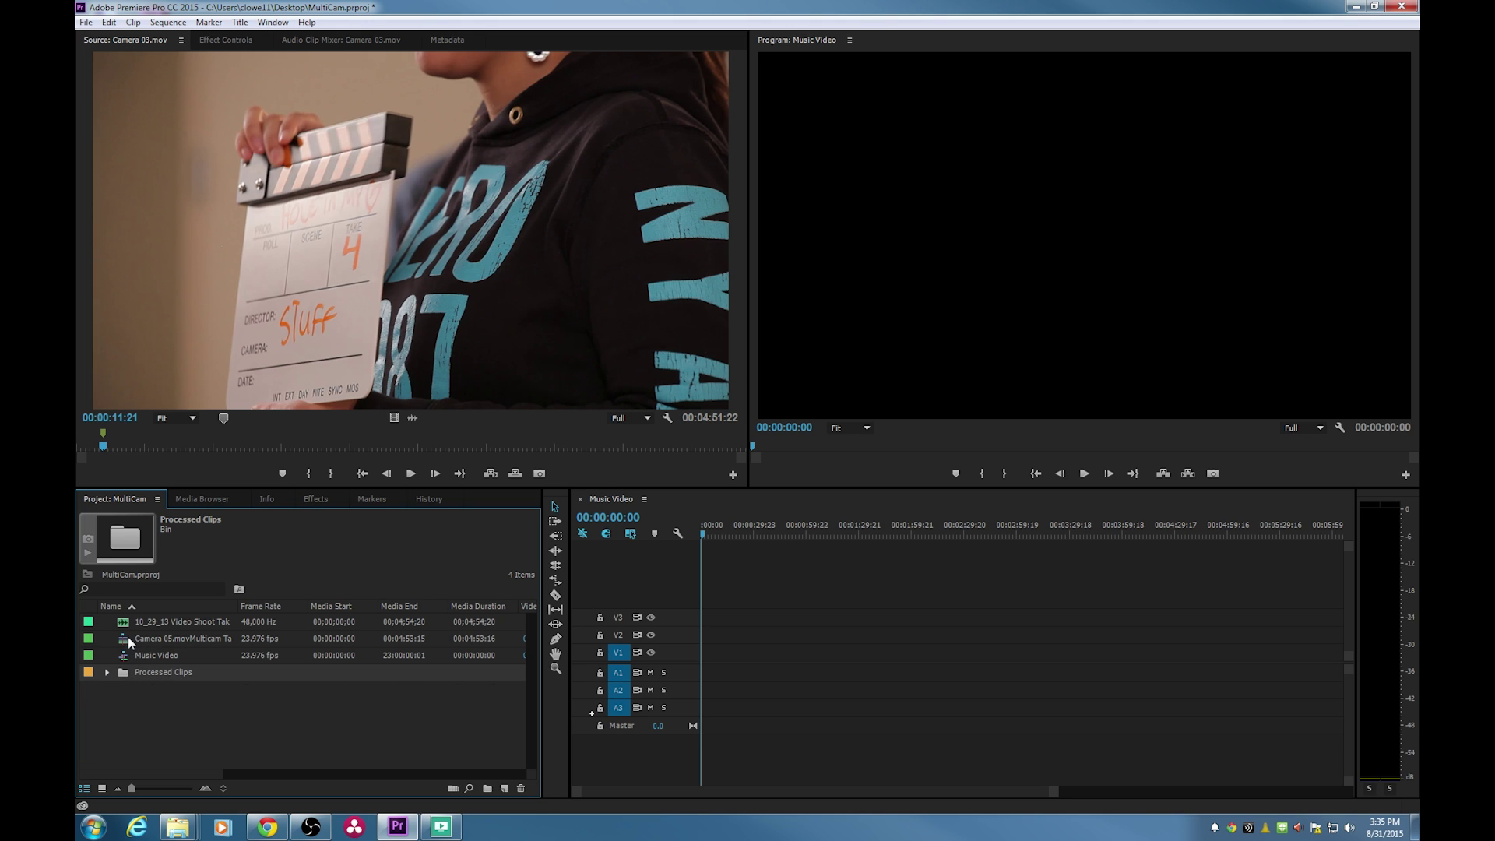
left_click(138, 638)
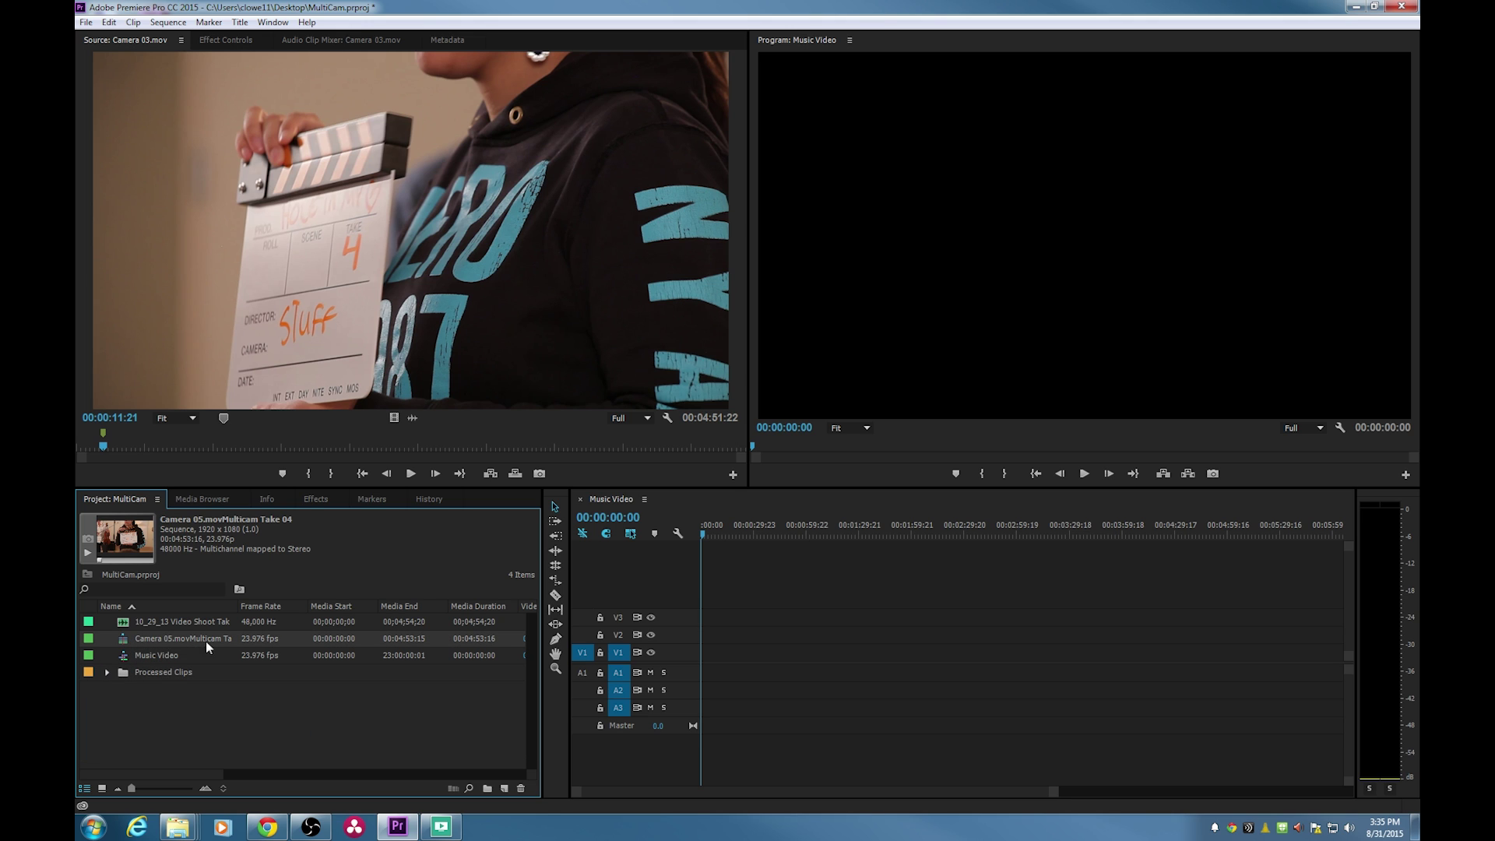
left_click(161, 636)
left_click(175, 640)
left_click_drag(175, 639, 93, 639)
key("BackSpace")
left_click(180, 714)
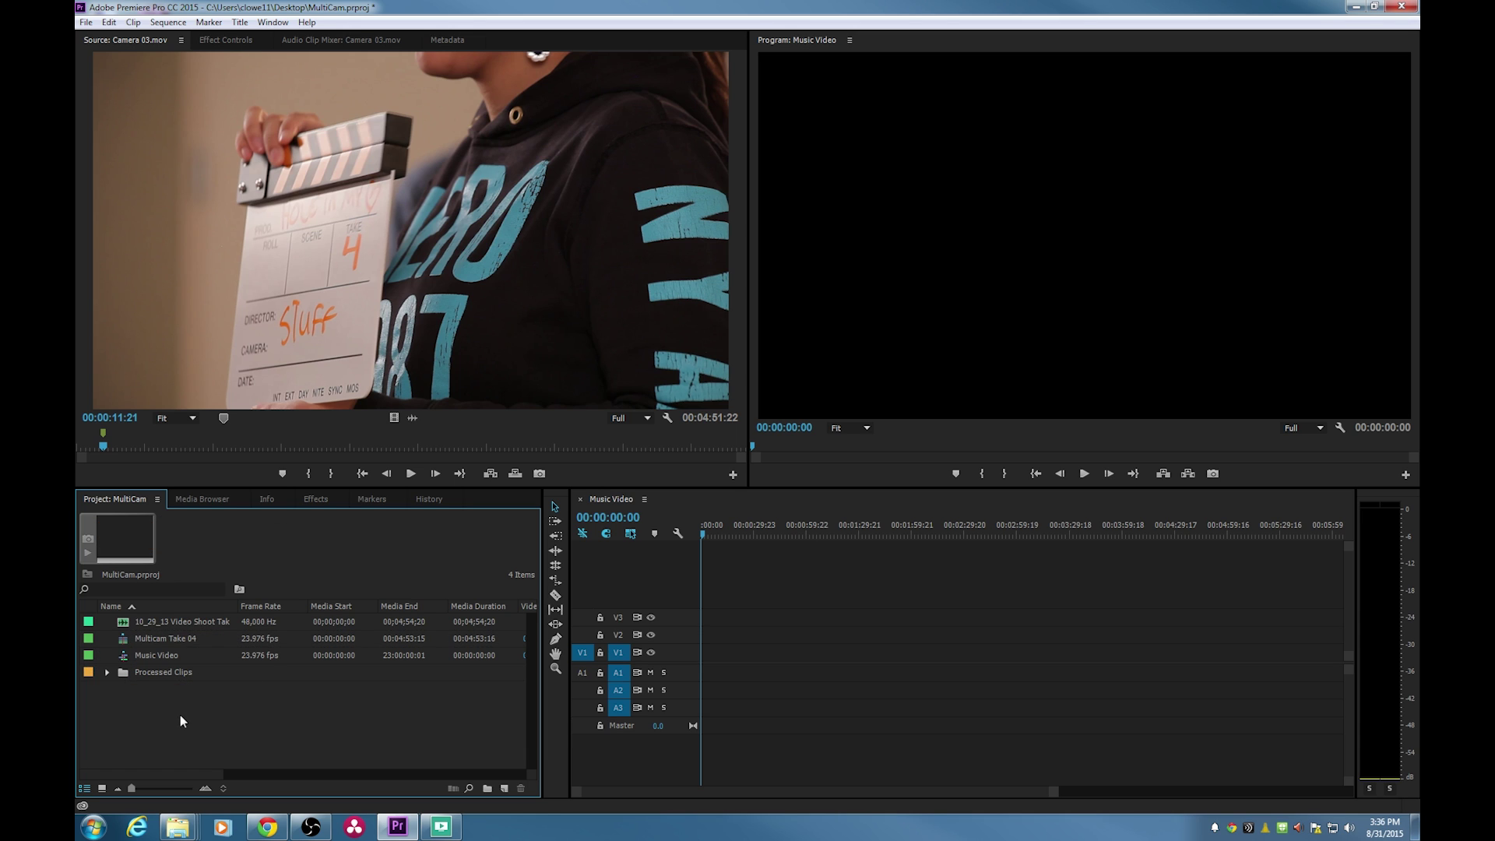
Place Multicam Take 04 at the start of track V1 in the Music Video sequence and scrub through its opening.
left_click_drag(151, 634, 674, 663)
left_click(733, 536)
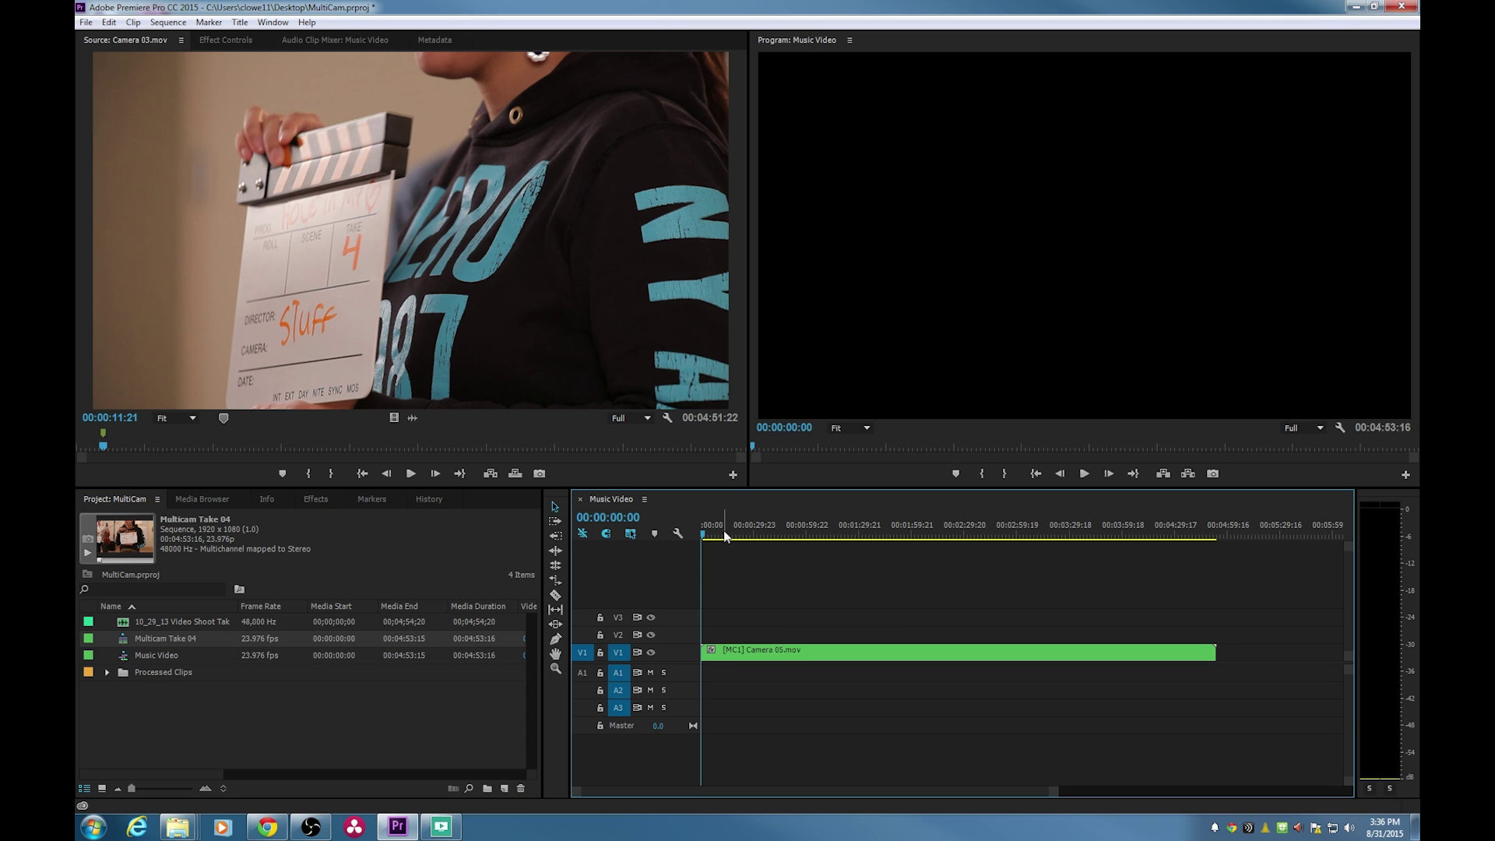
left_click_drag(735, 539, 728, 539)
left_click(779, 653)
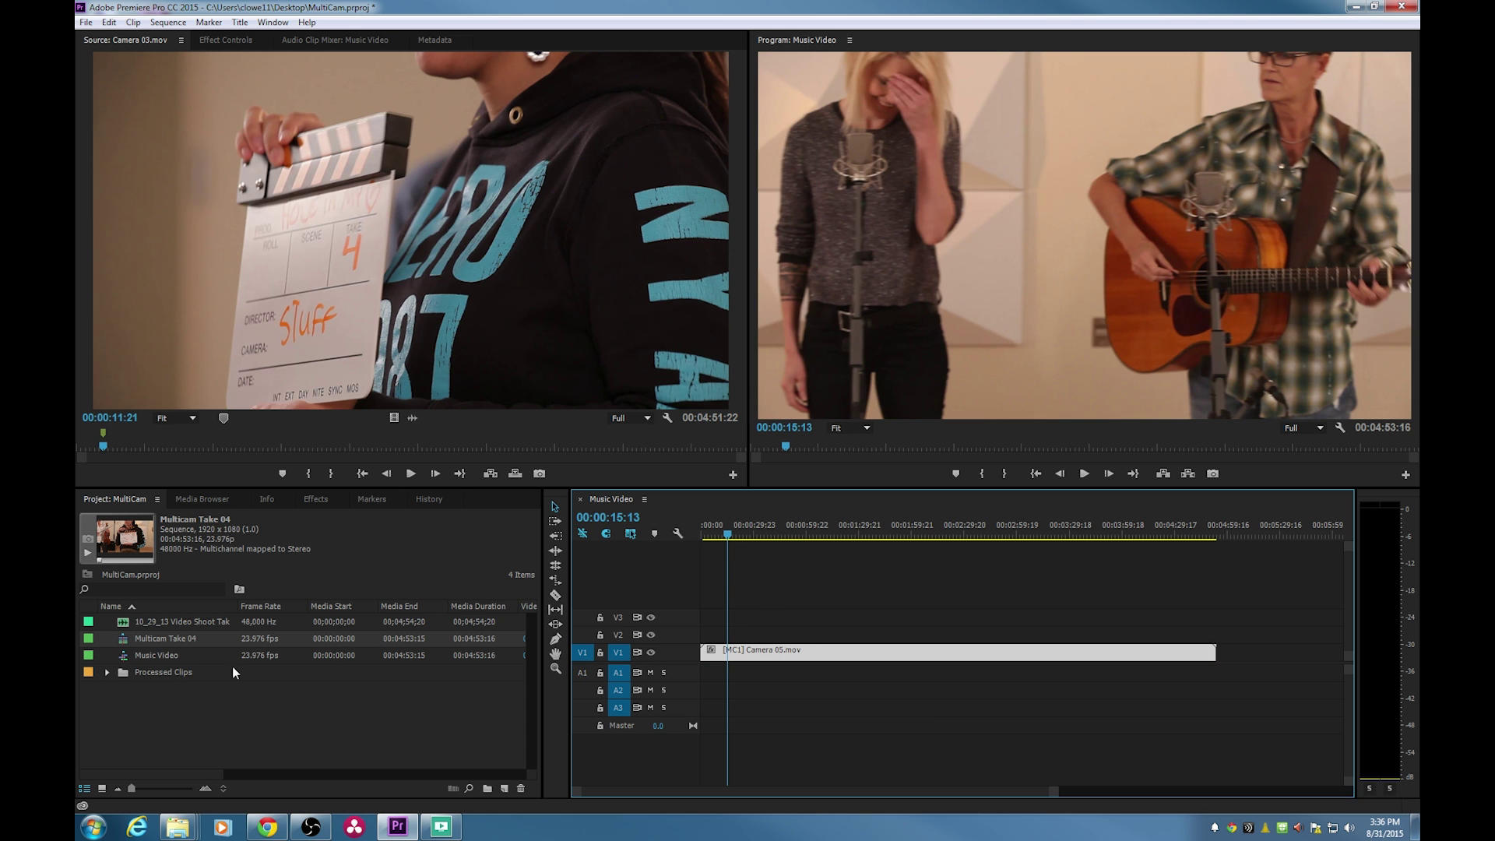
left_click_drag(724, 536, 710, 537)
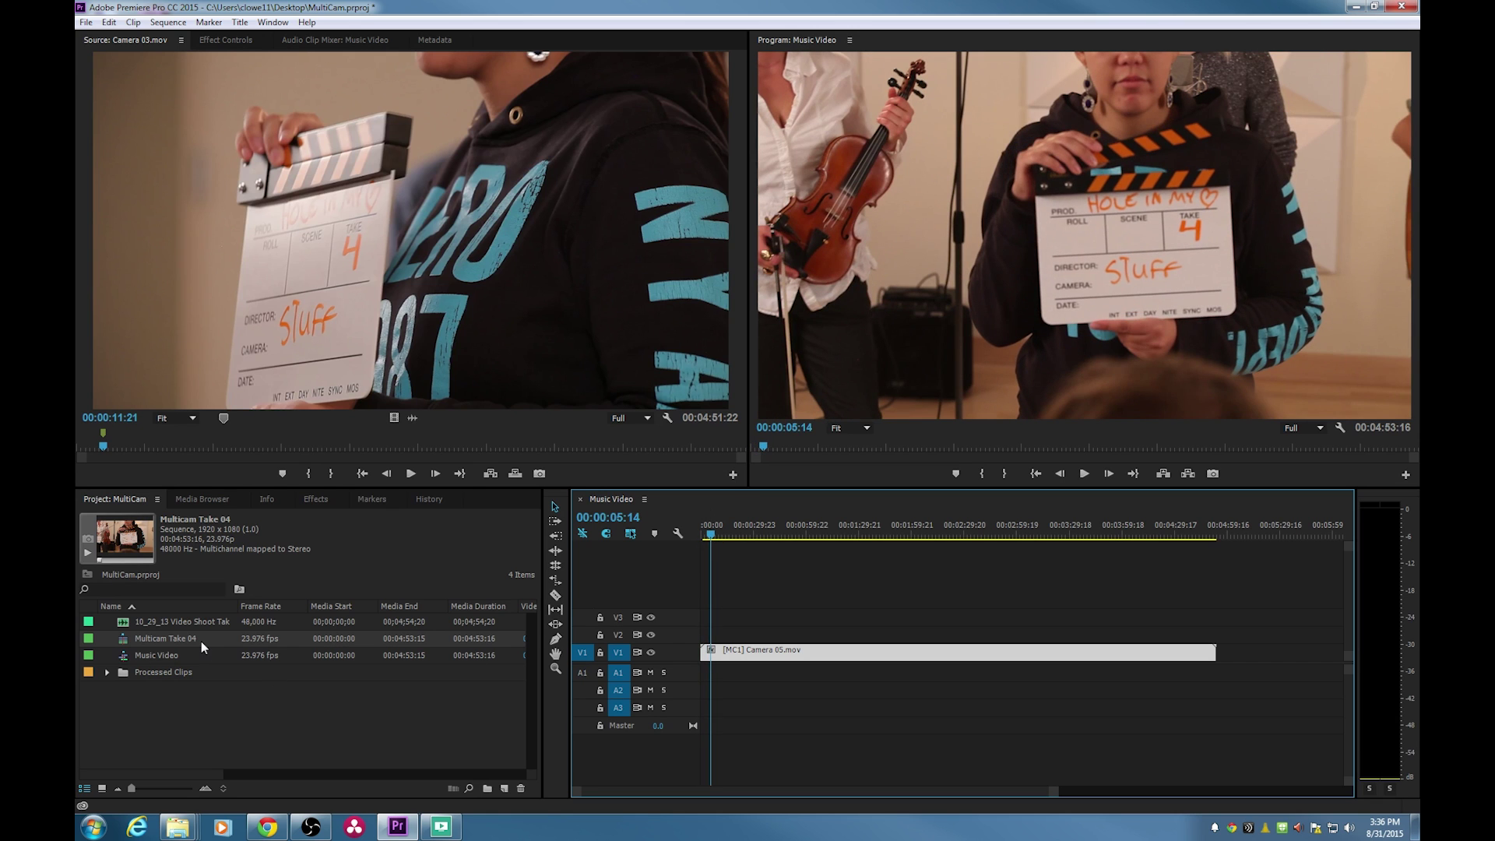
Open Camera 02.mov from the Processed Clips bin and play a moment of the performance to check its camera audio.
left_click(107, 671)
double_click(148, 705)
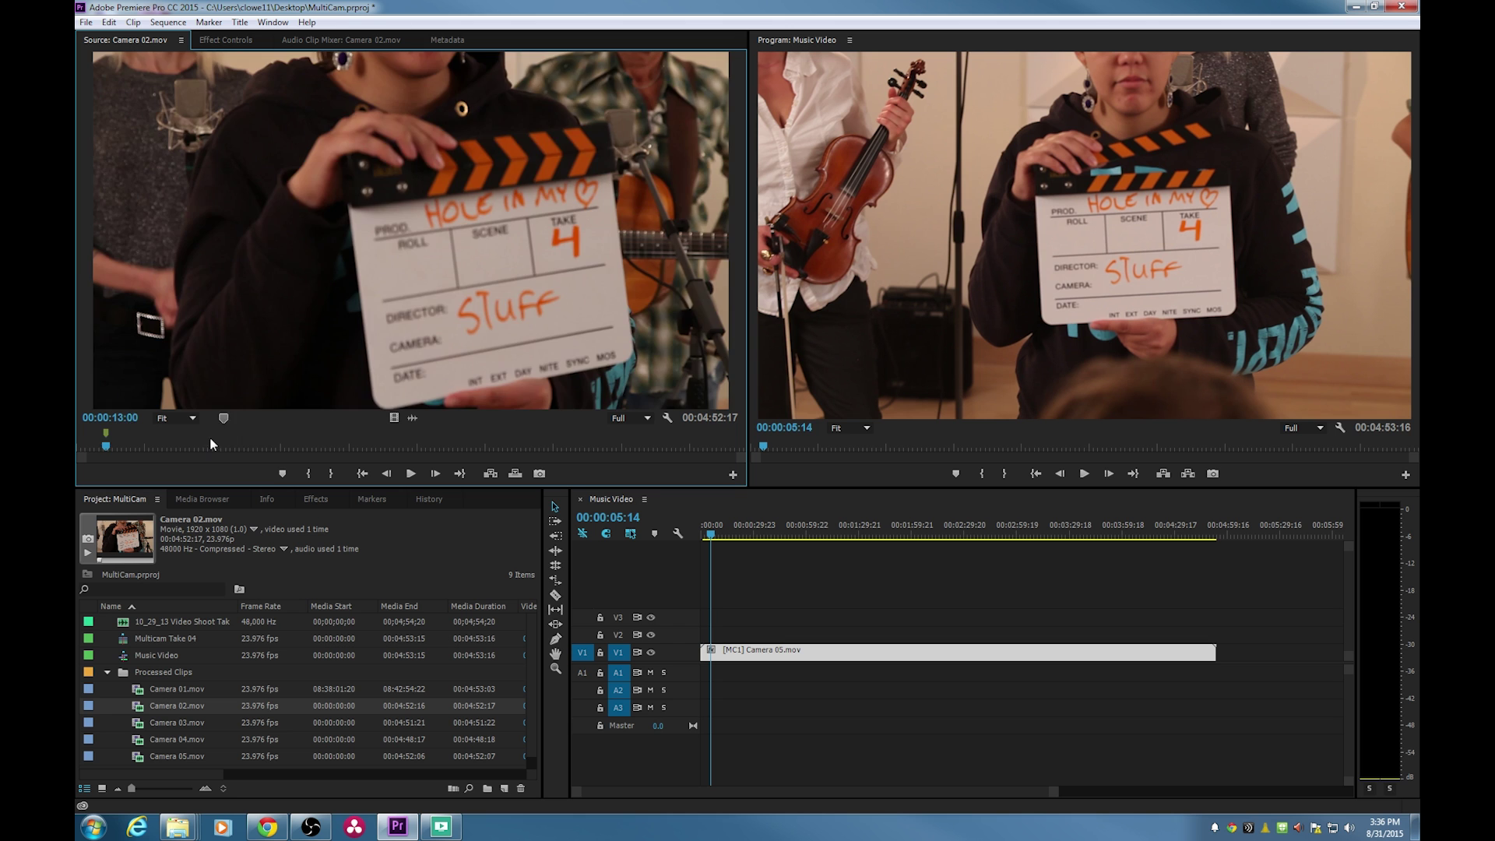
left_click(253, 446)
key("space")
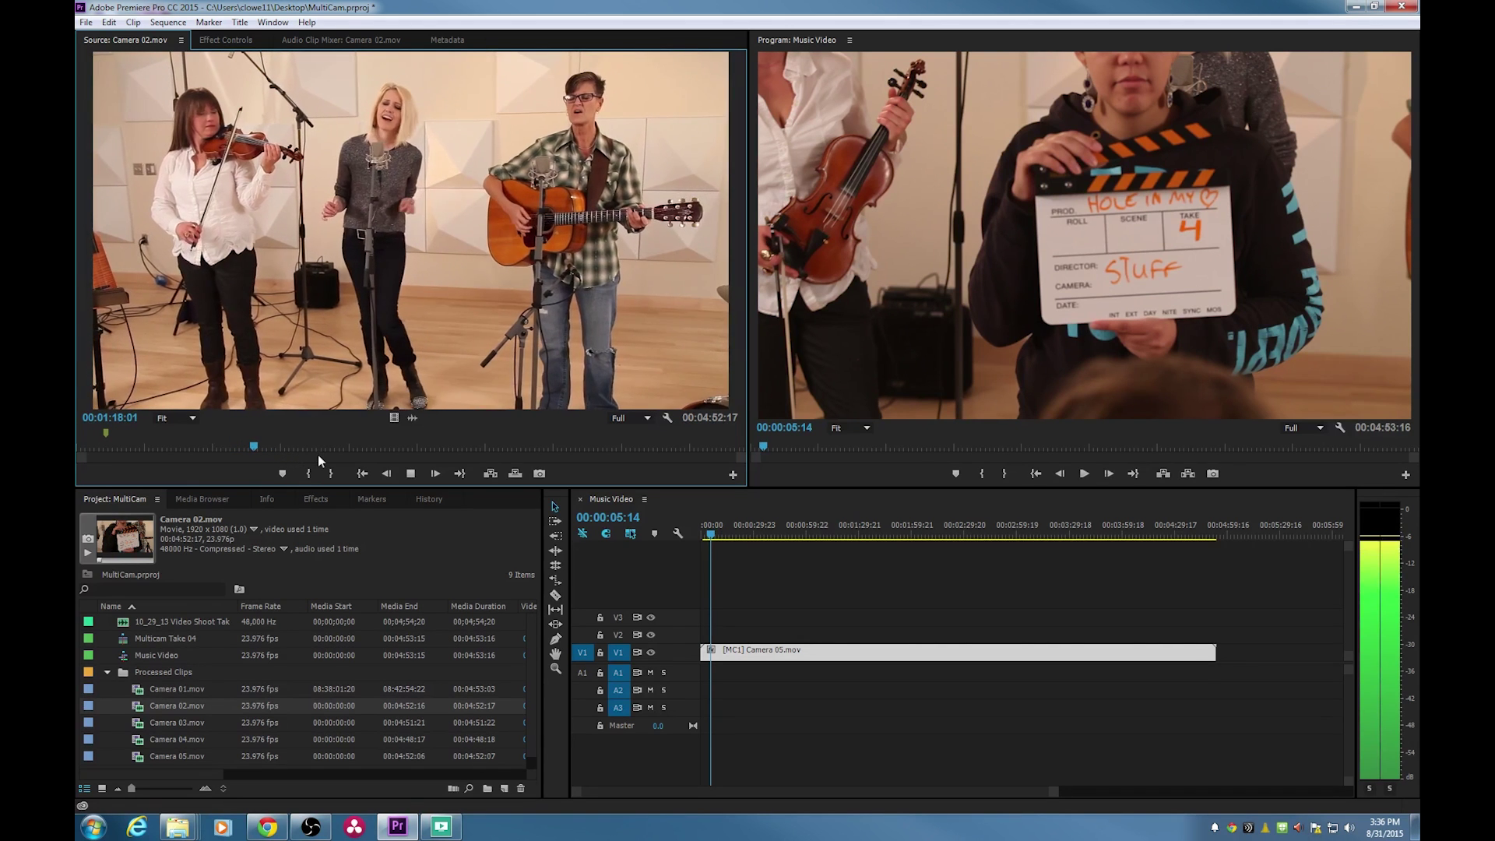
key("space")
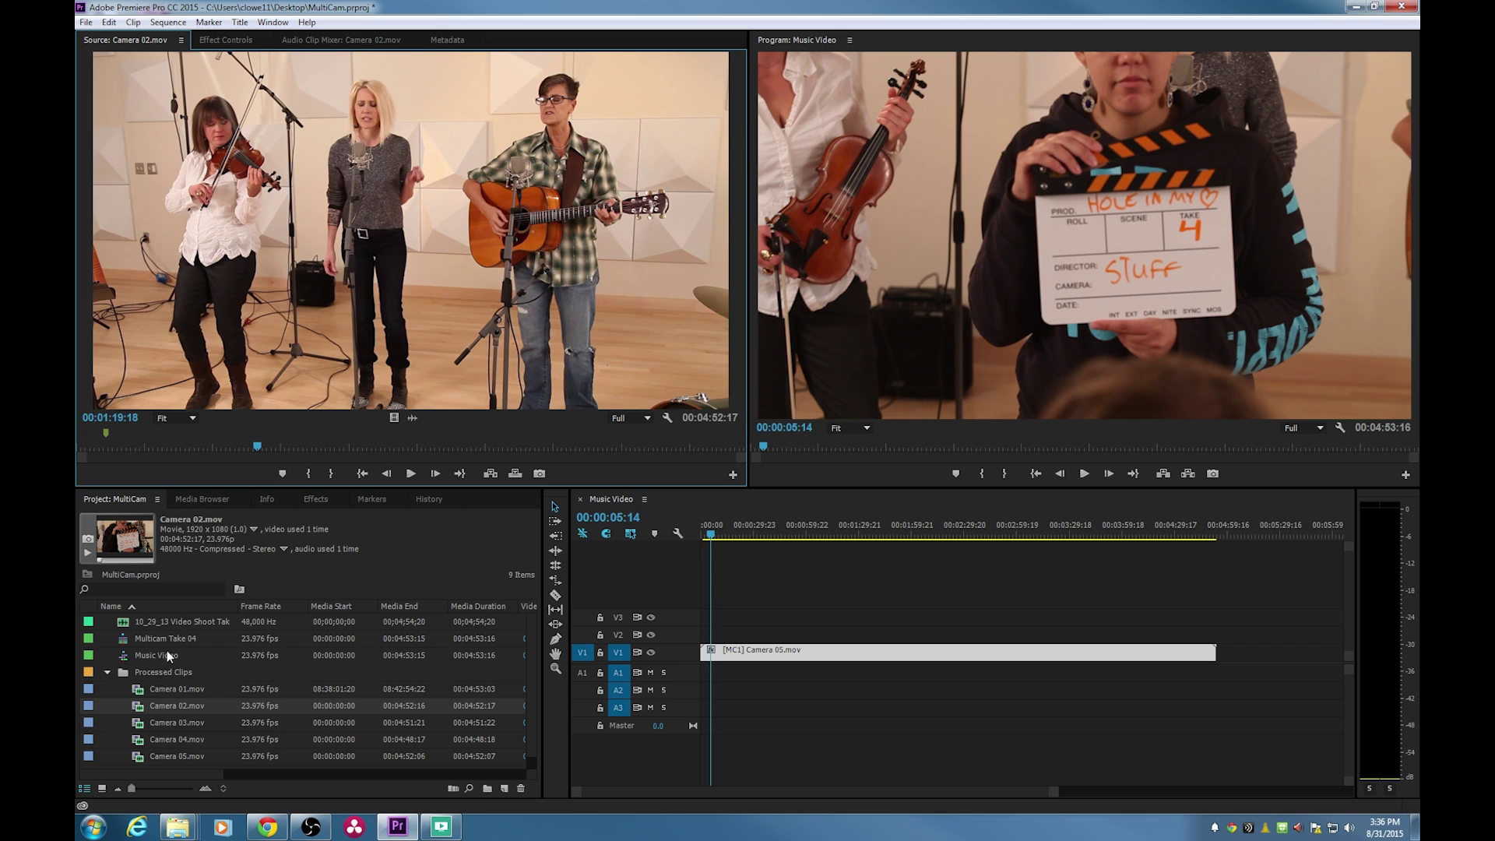
Open 10_29_13 Video Shoot Take 4.wav in the source monitor, locate the clap, and set an In point at 00;00;13;16.
double_click(185, 622)
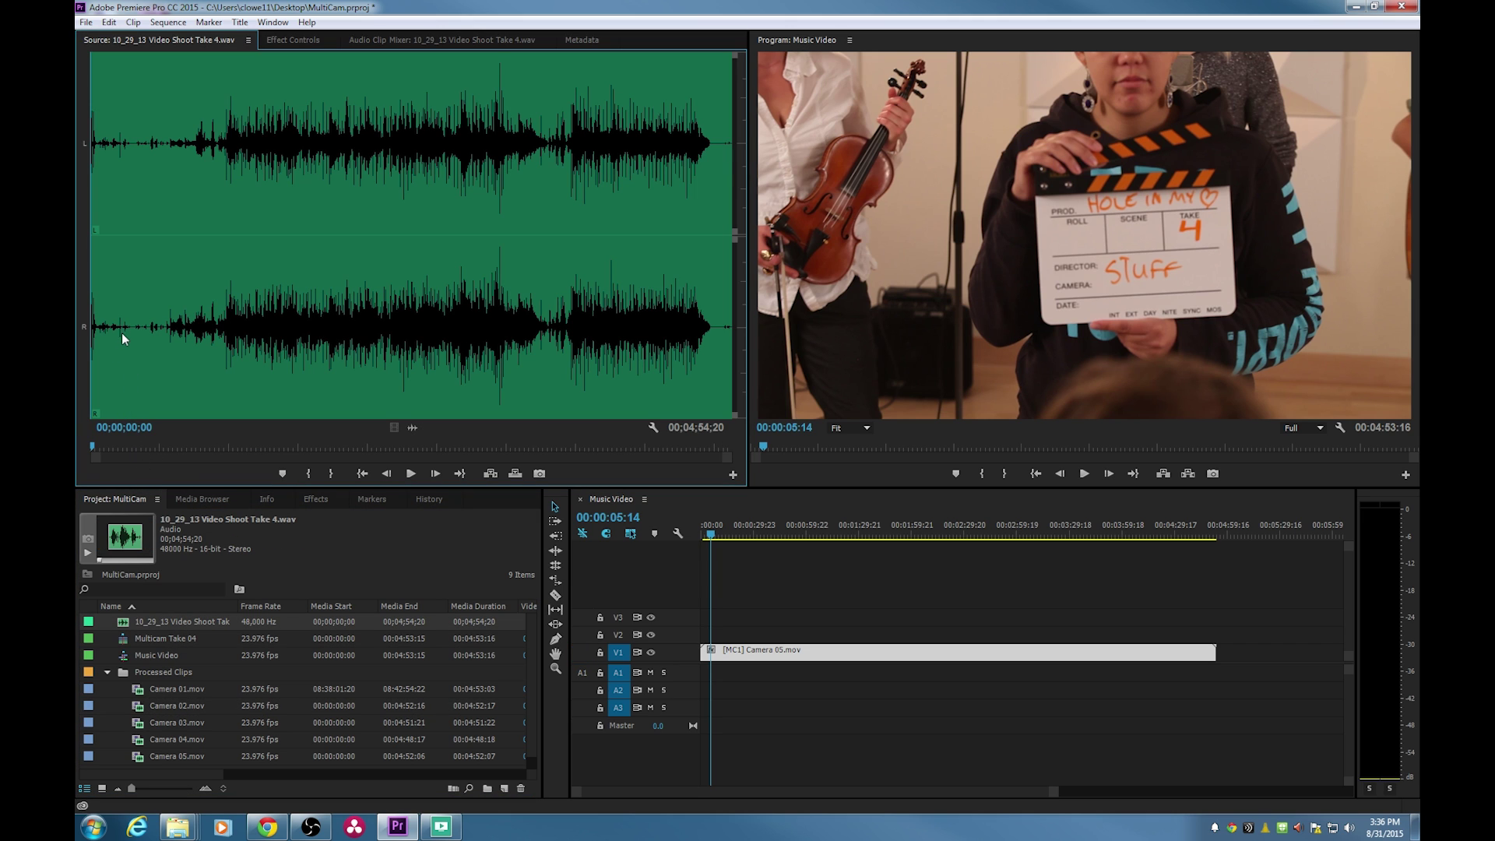
left_click(117, 249)
key("space")
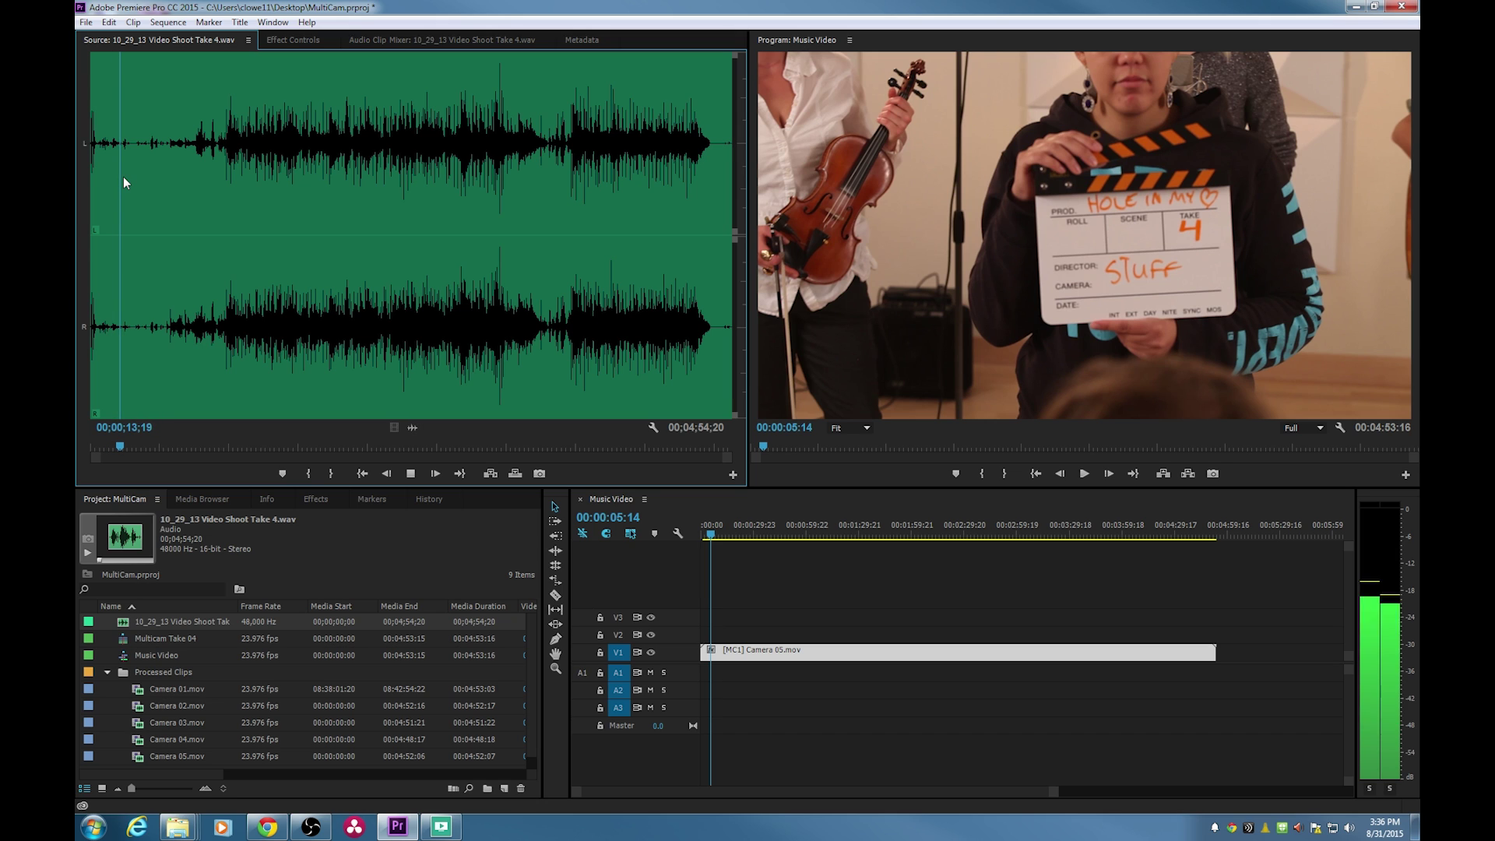
key("space")
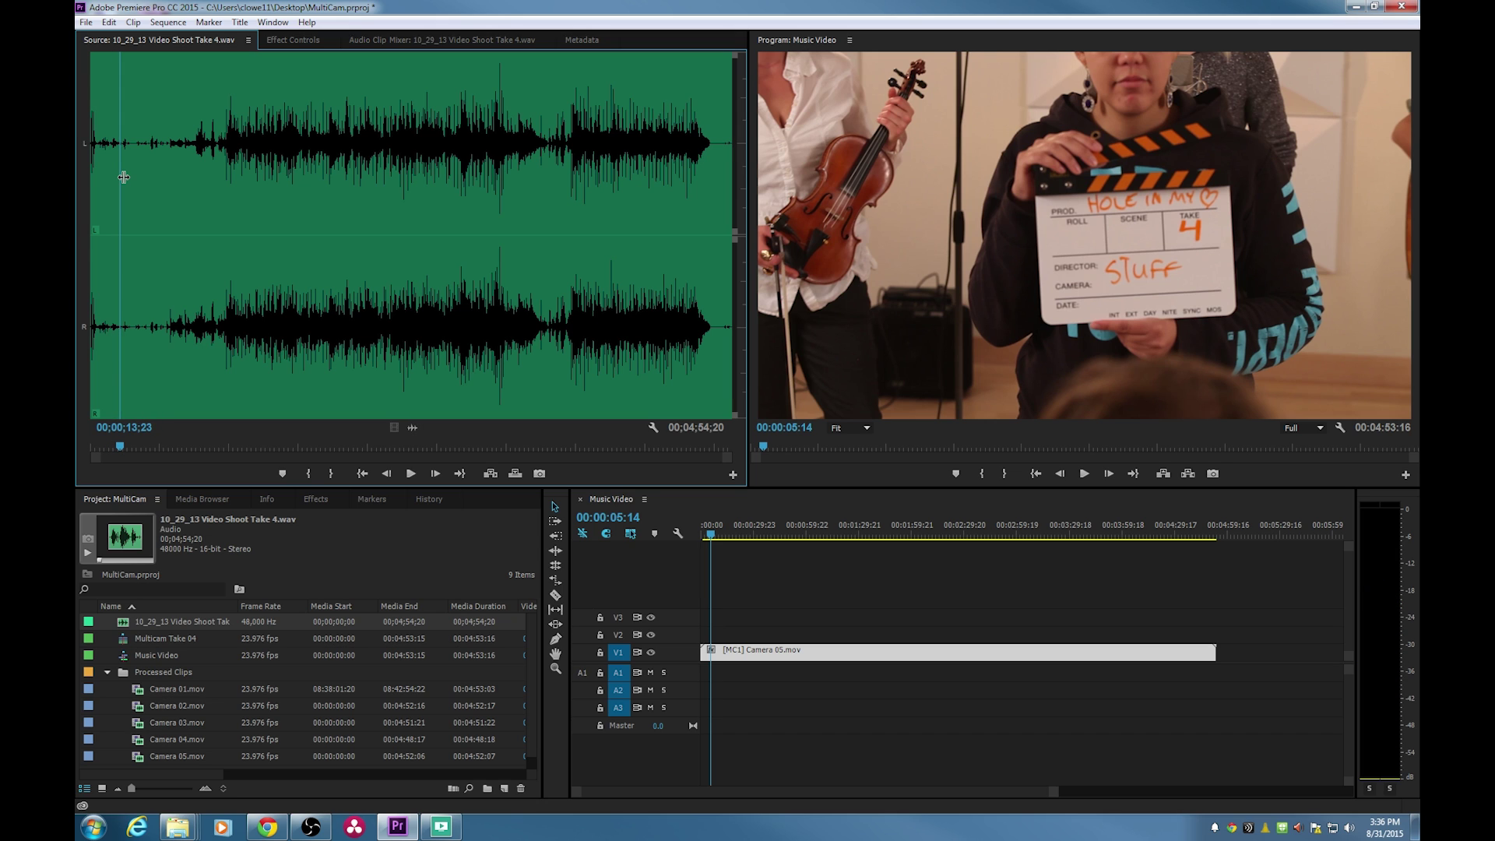
key("Left")
key("Left")
key("Left")
key("Left")
key("i")
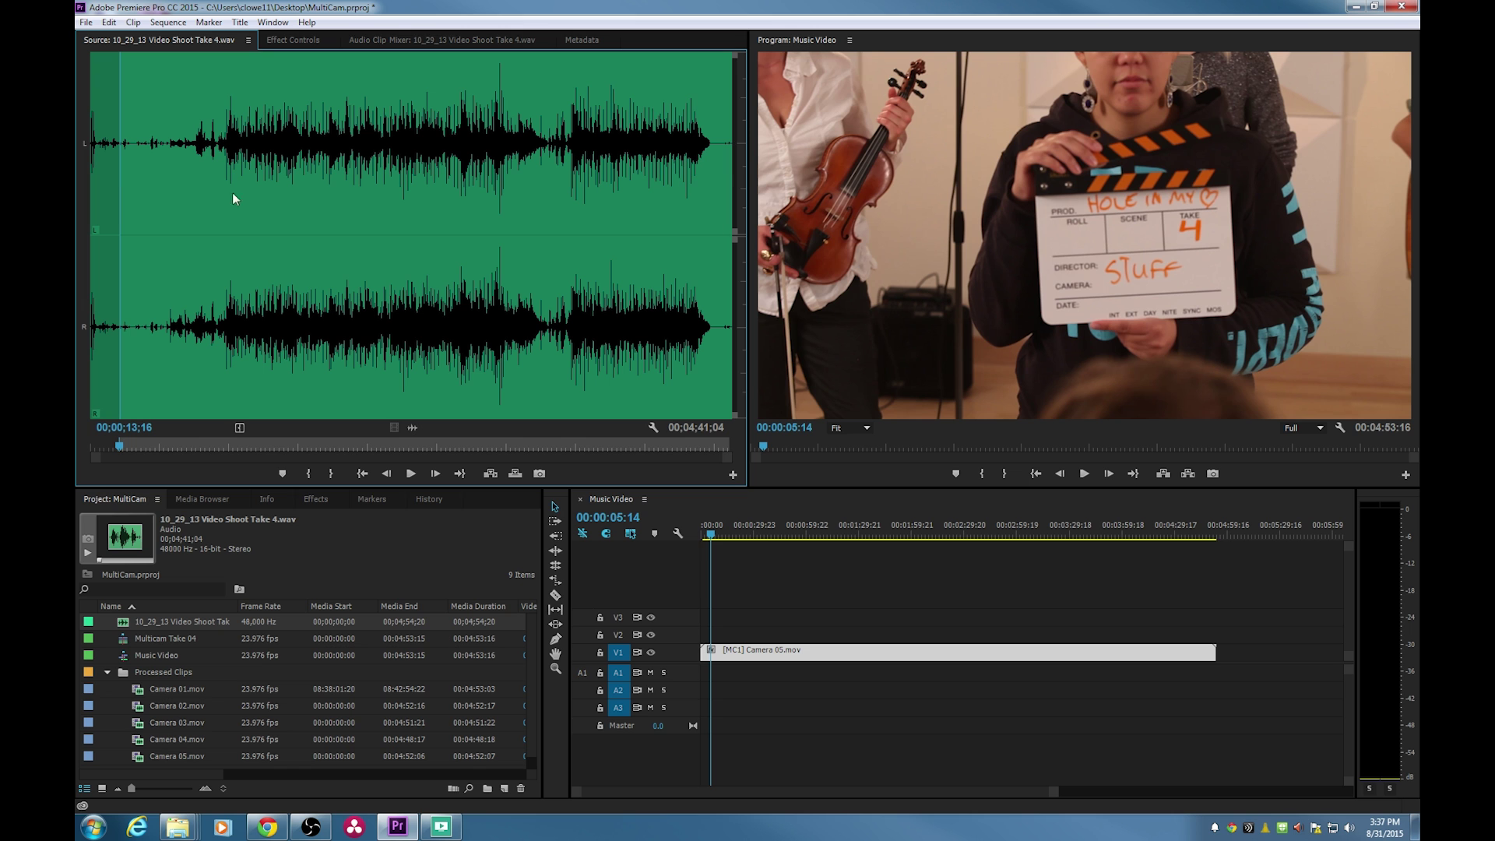
Find the clapperboard's closing frame at 00:00:13:09 in the sequence and place the trimmed audio on track A1 from there.
left_click(708, 531)
key("space")
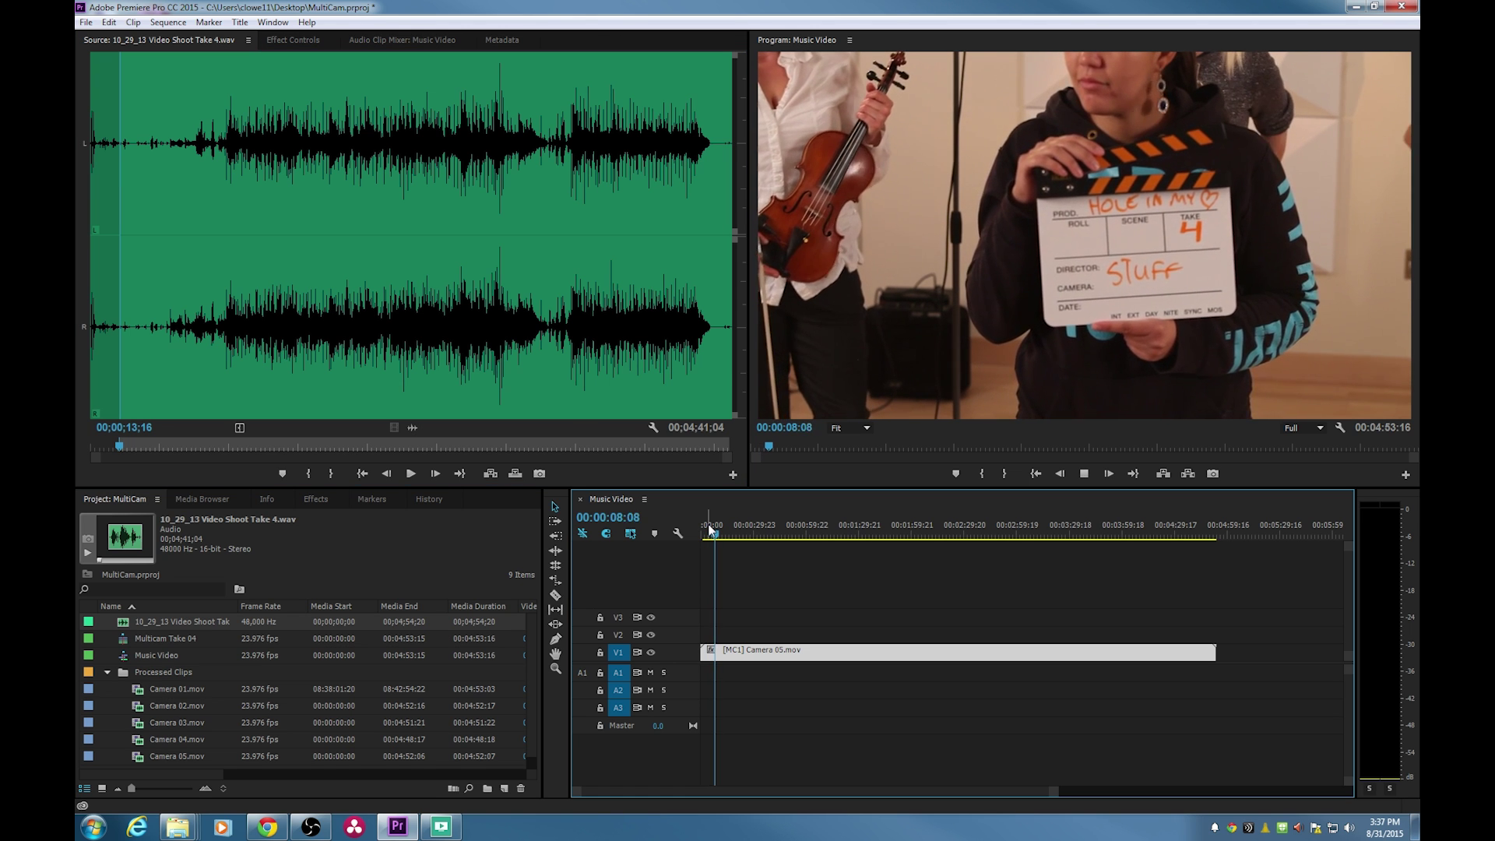
key("space")
key("Right")
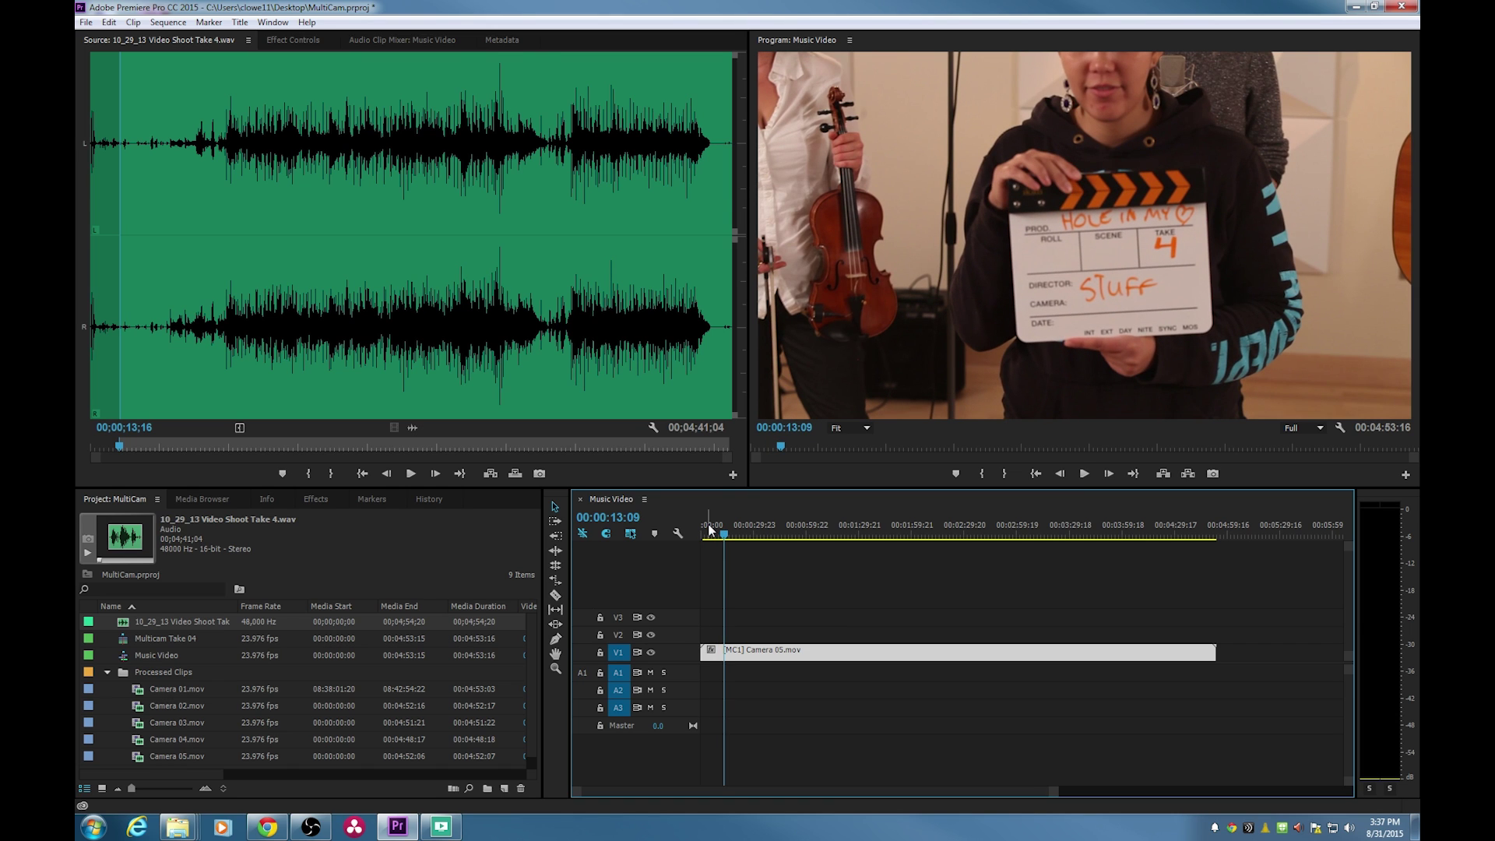
left_click(419, 449)
left_click_drag(691, 648, 730, 676)
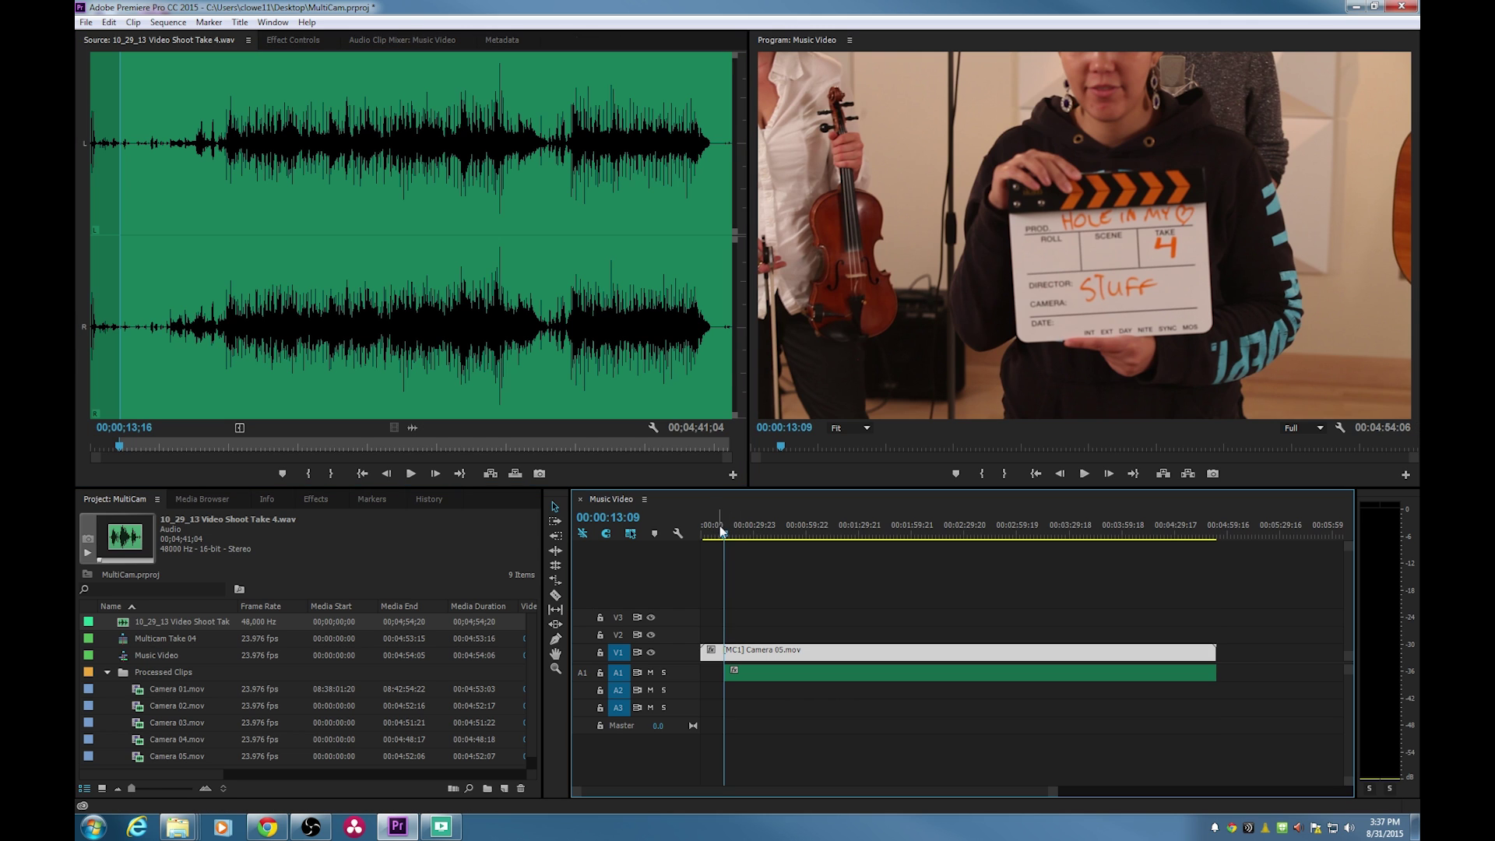
Expand the timeline tracks and play the sequence from 00:01:16:23 to check the audio sync with the video.
key("shift+=")
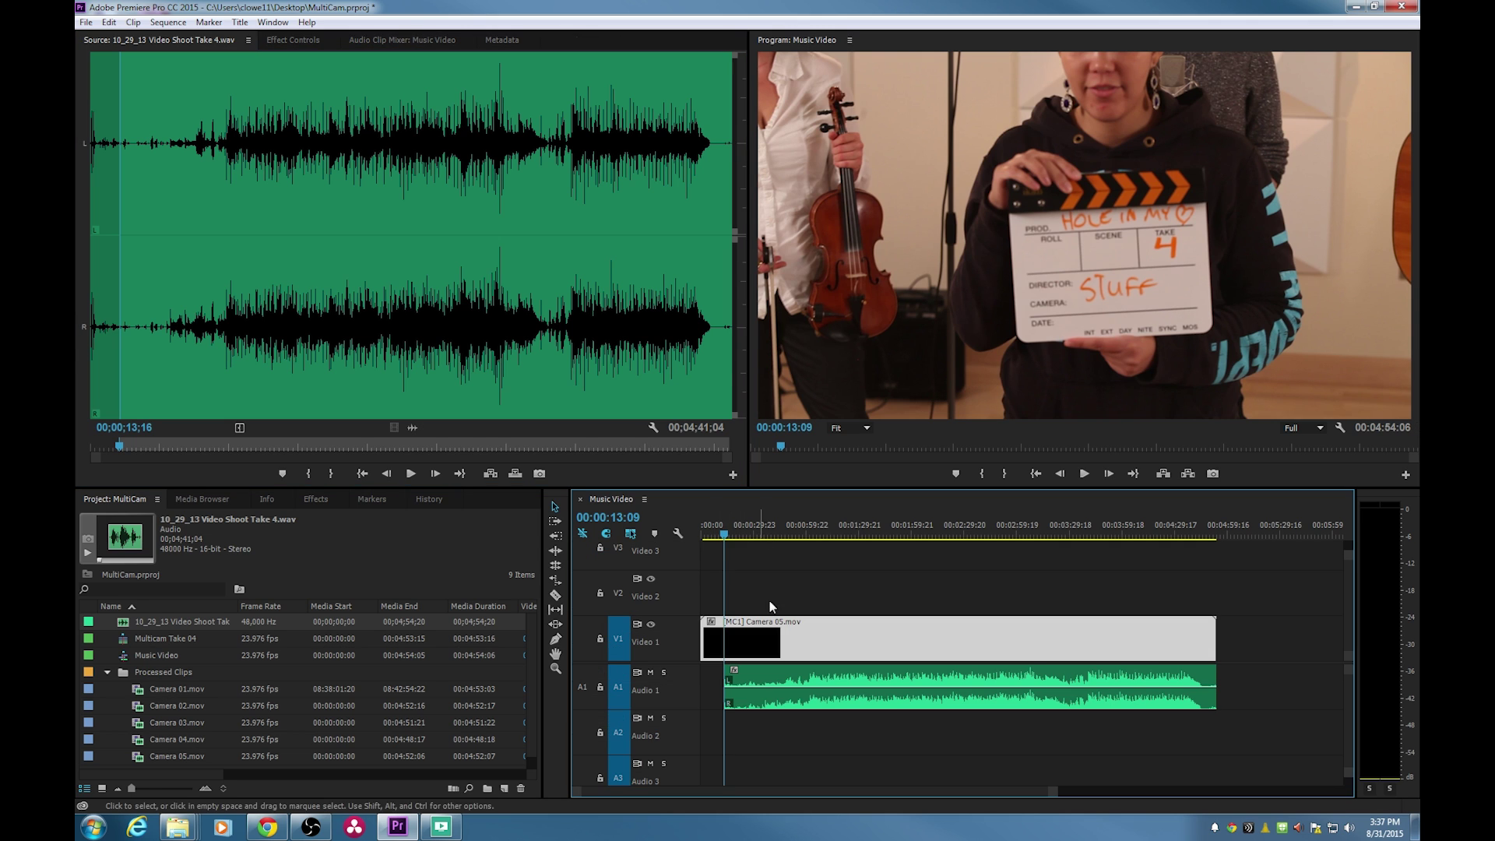
left_click(836, 534)
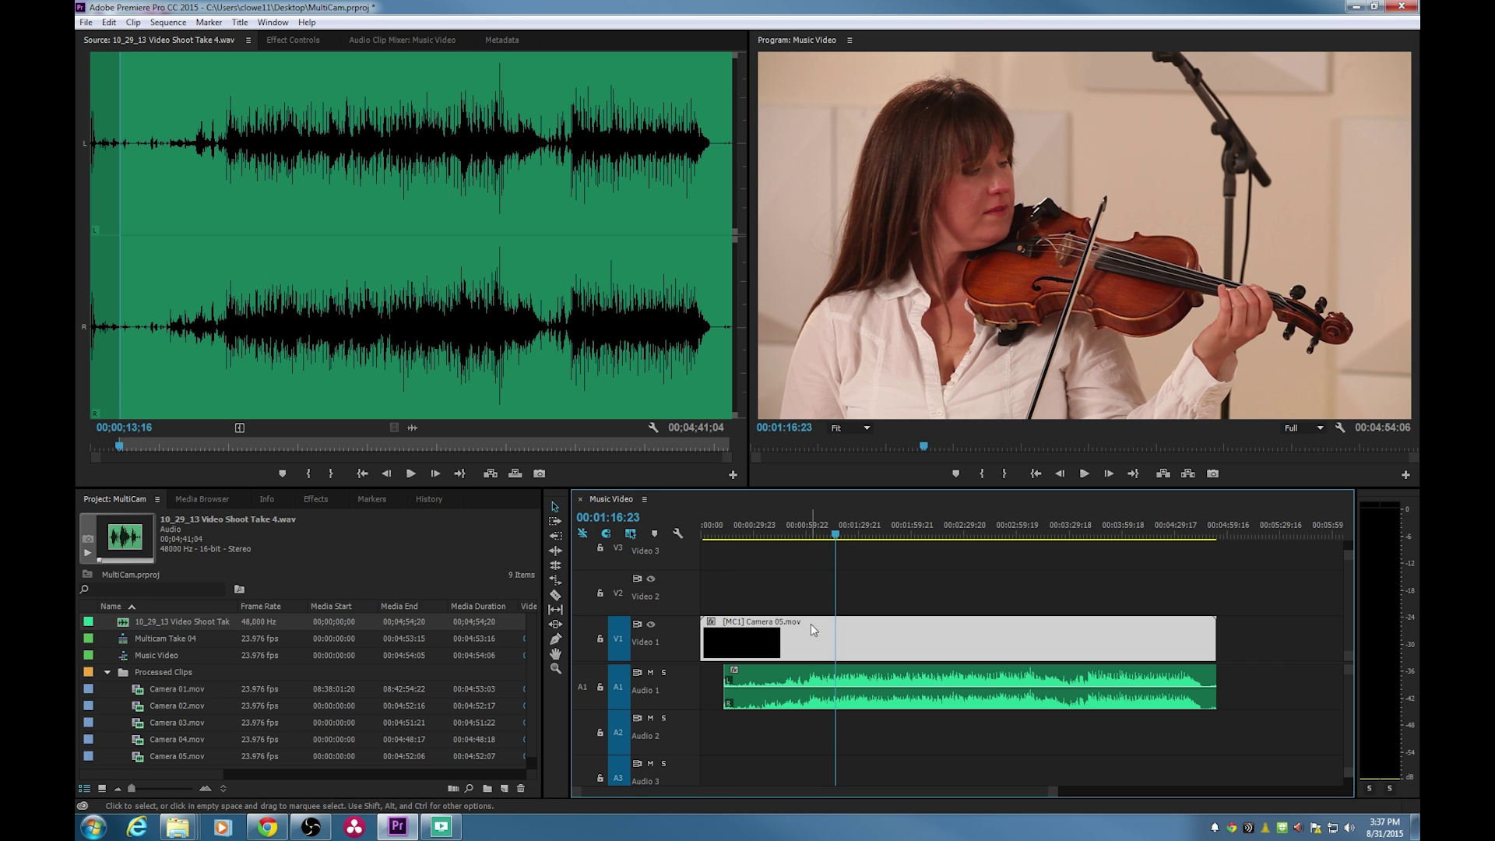
key("space")
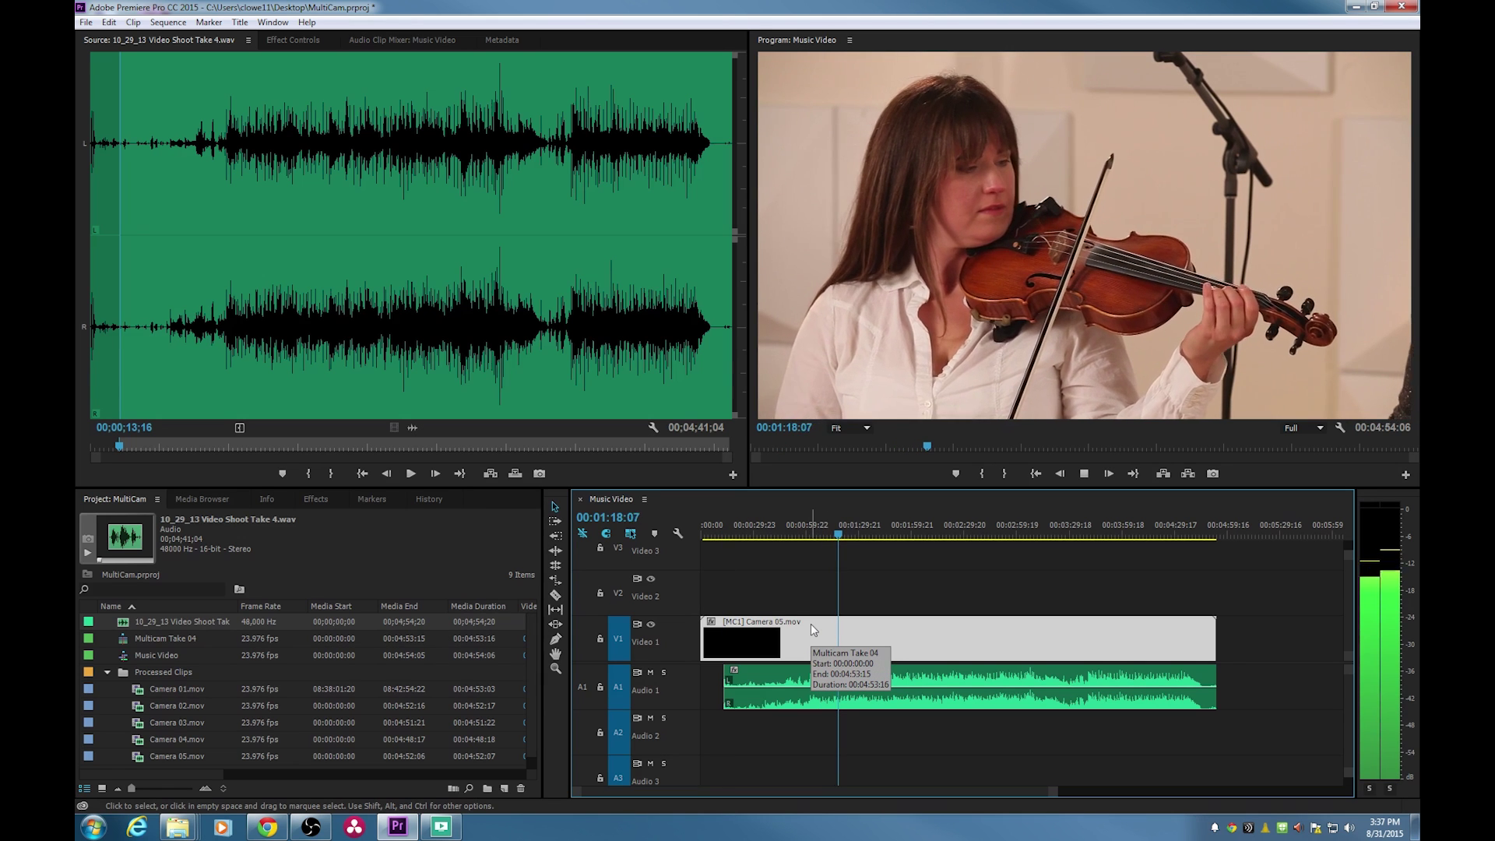
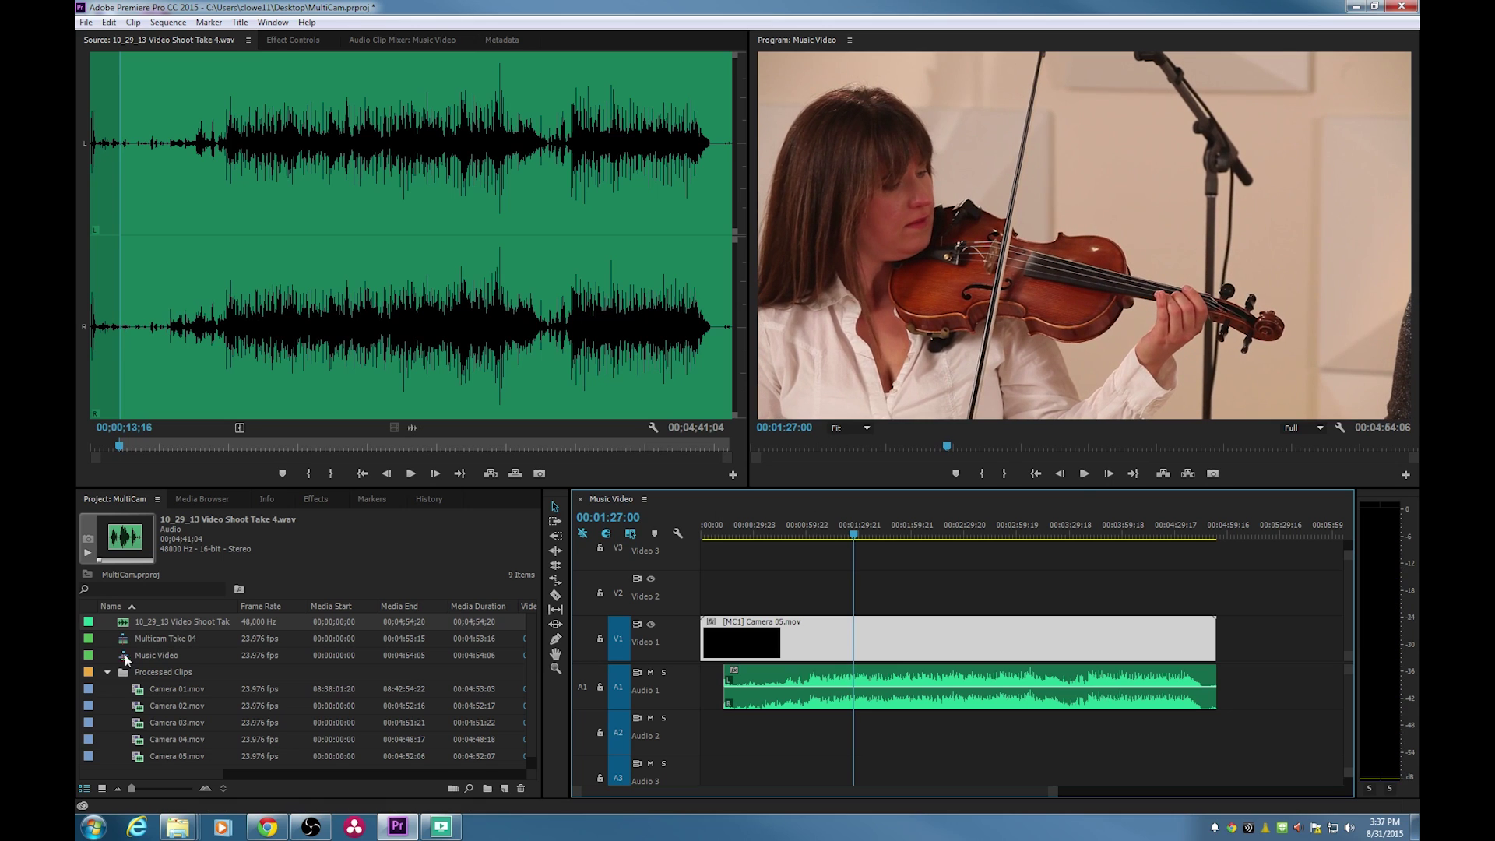
Collapse the Processed Clips bin and switch the Program monitor's display from Composite Video to Multi-Camera.
left_click(107, 671)
left_click_drag(828, 581, 878, 638)
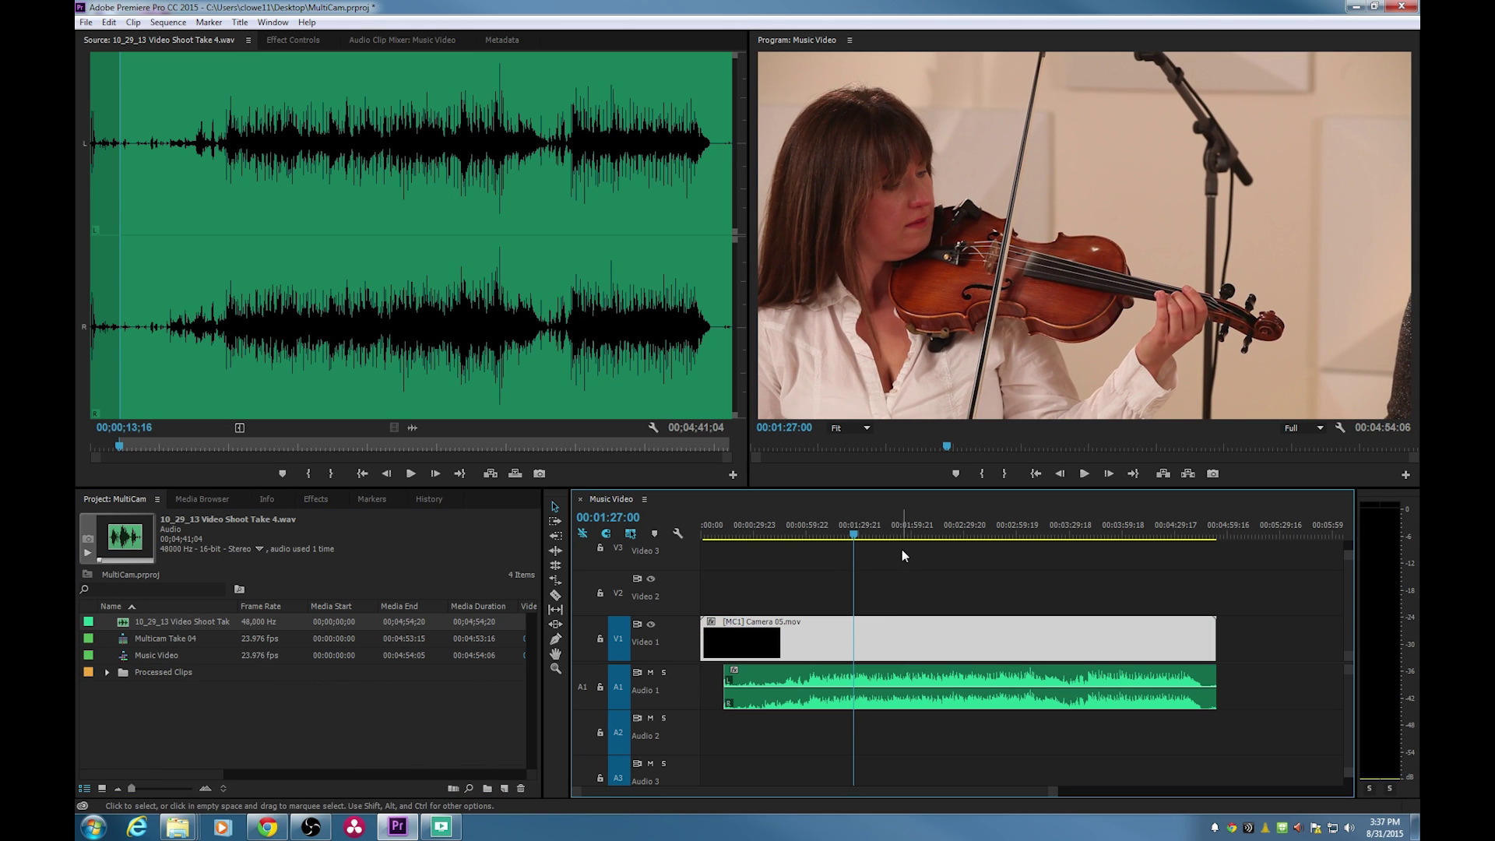
left_click(934, 287)
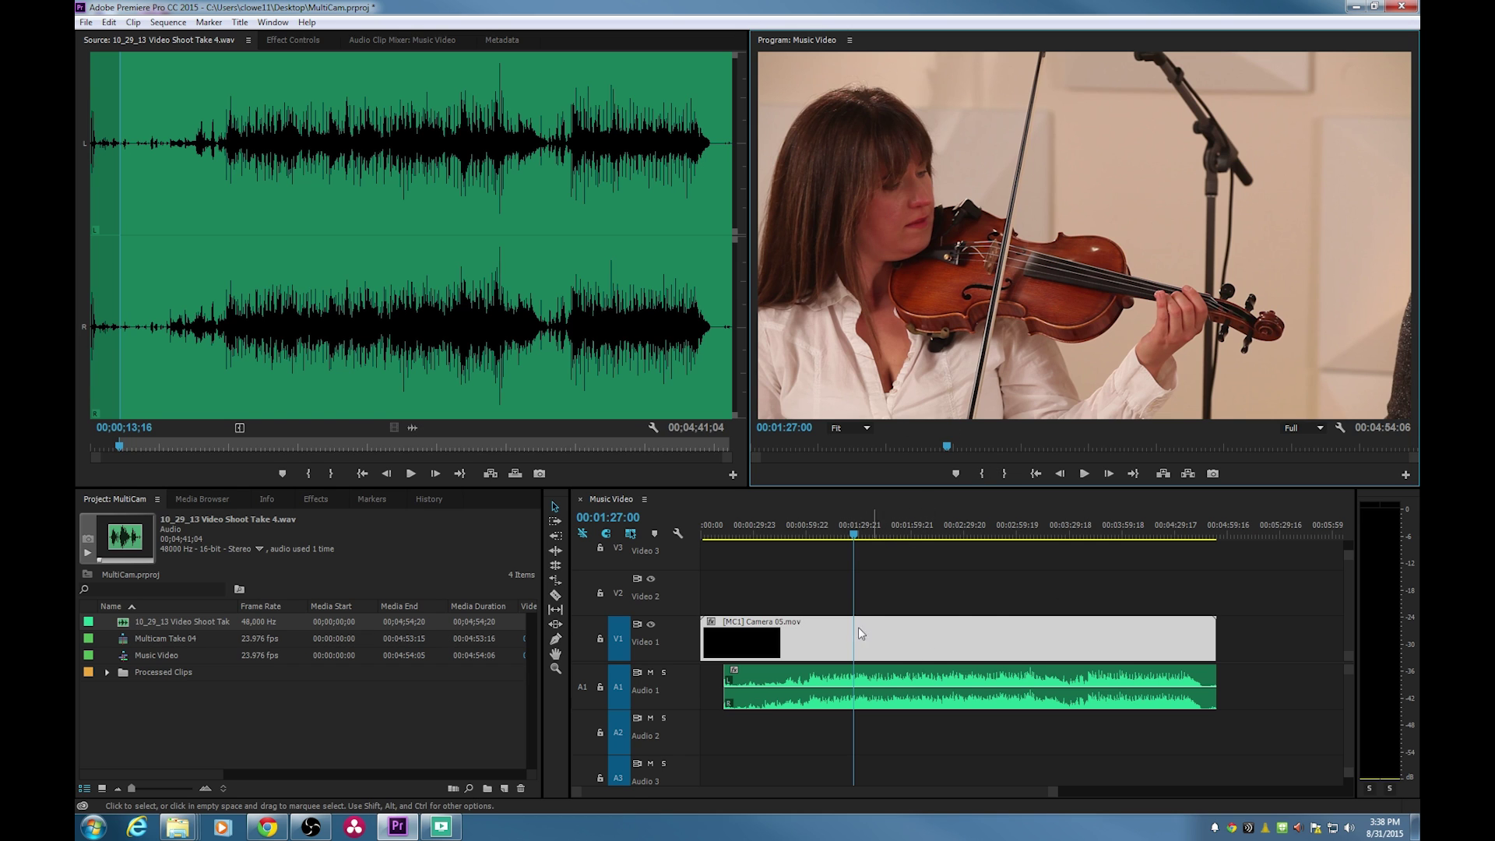
left_click(1341, 429)
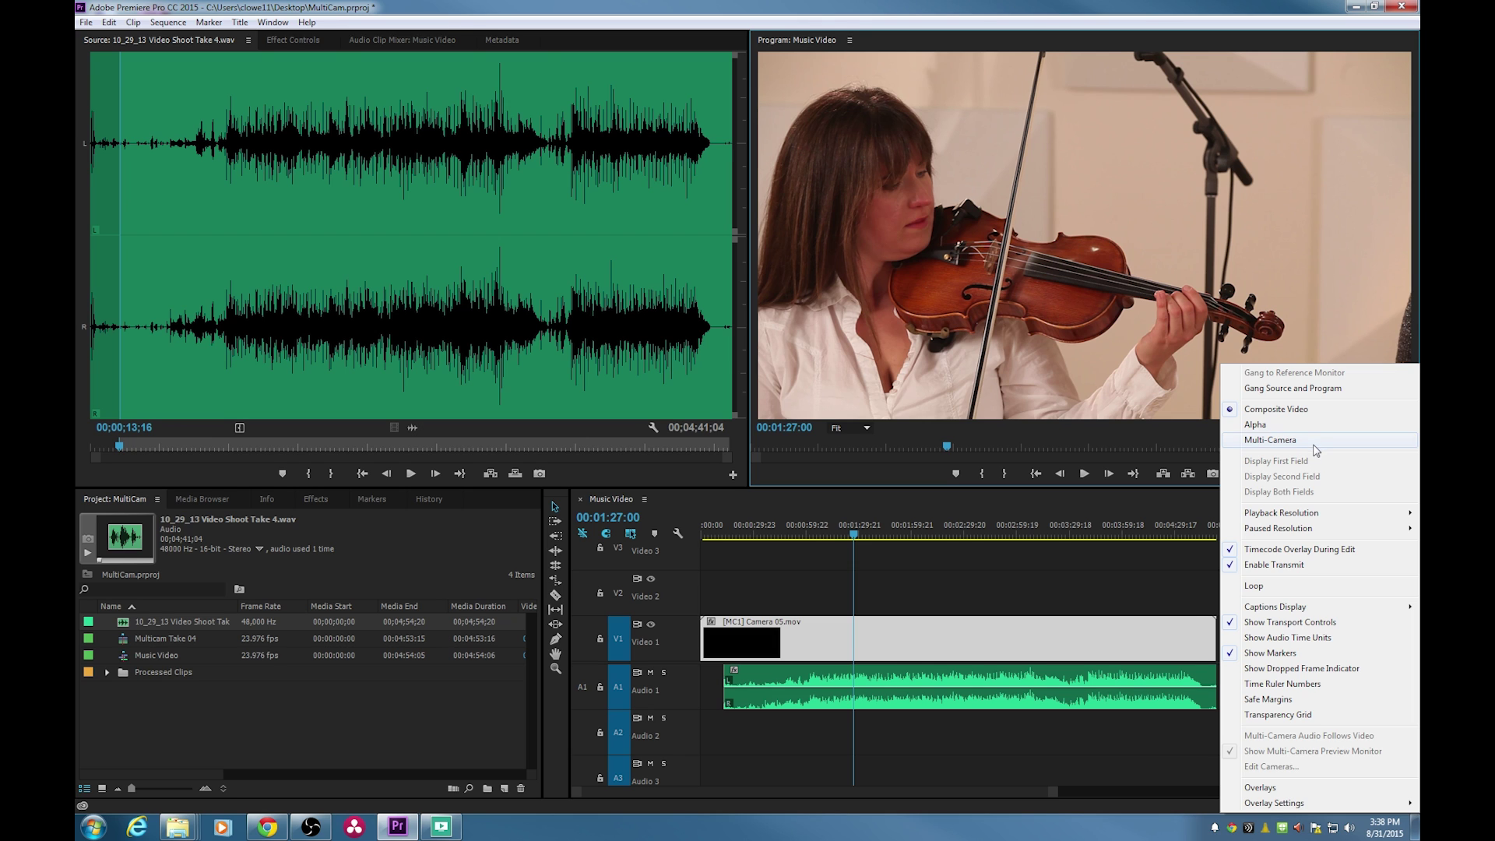
left_click(1269, 439)
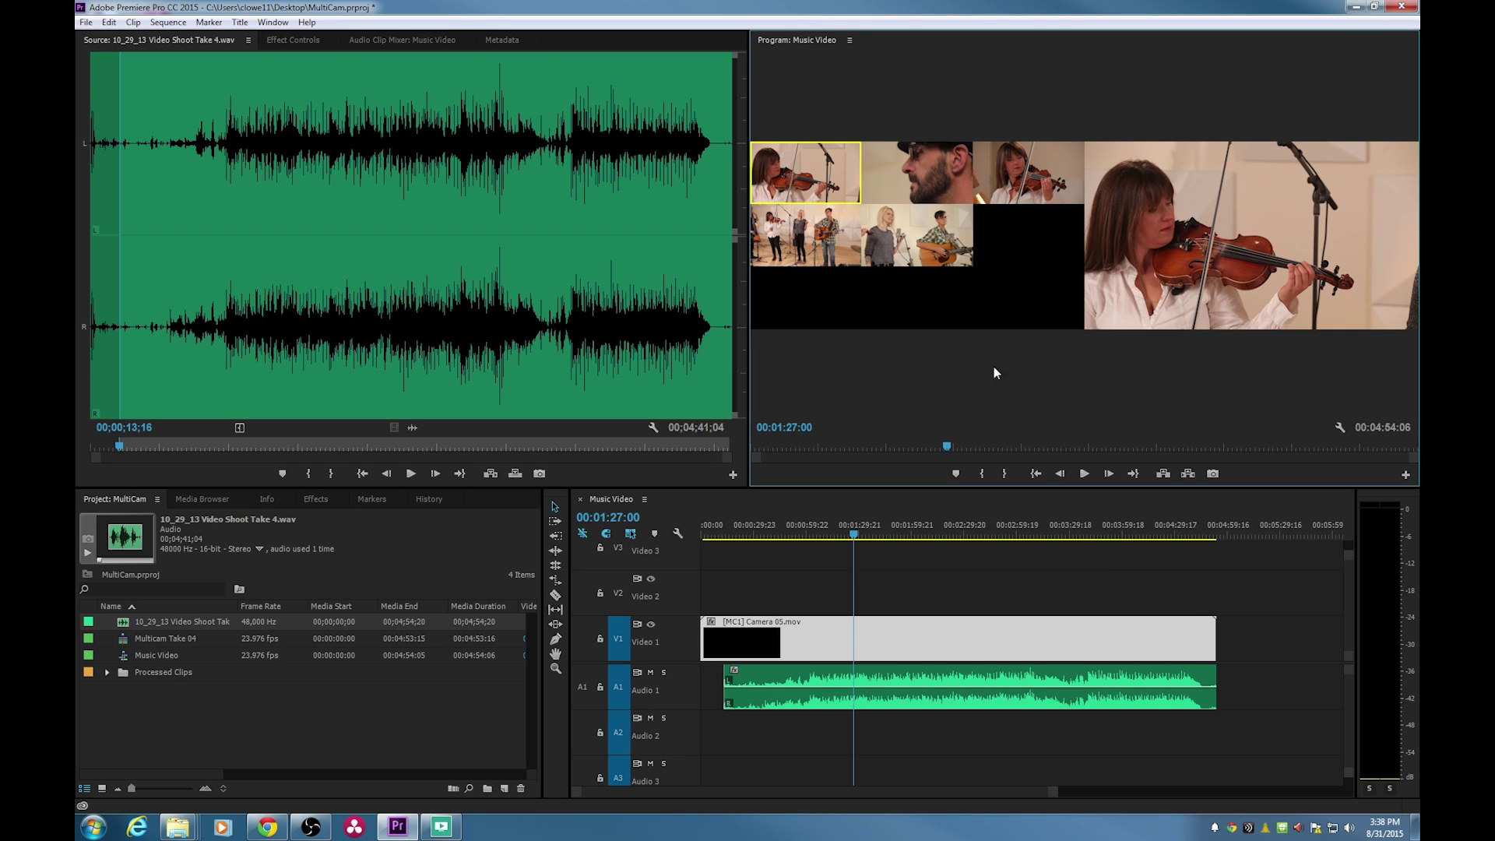
Widen the Program monitor to enlarge the multi-camera view, previewing the five angles from 00:01:27:00 to 00:01:32:06.
left_click_drag(747, 218, 444, 223)
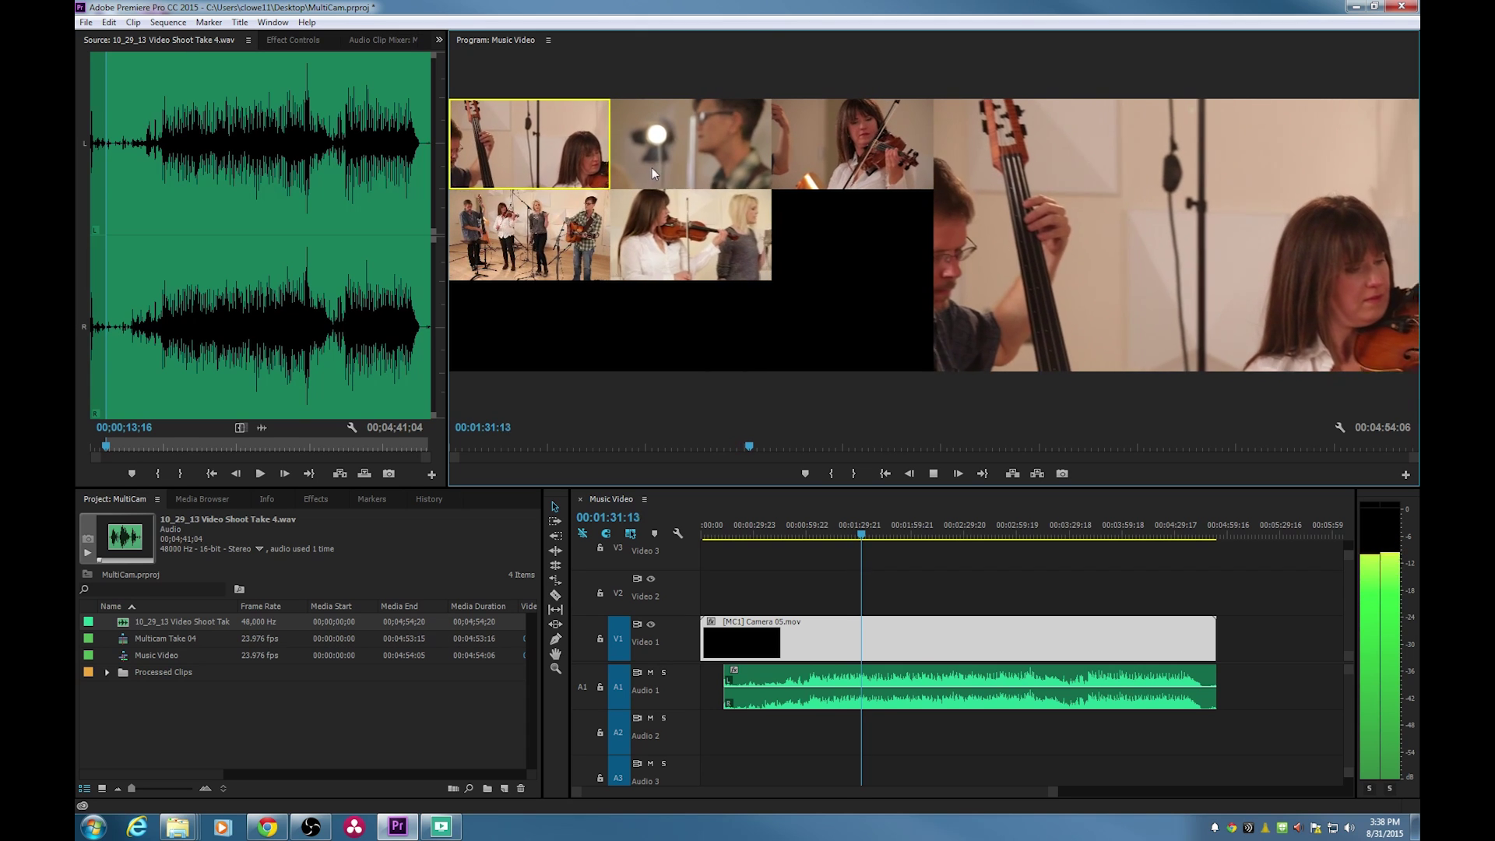
key("space")
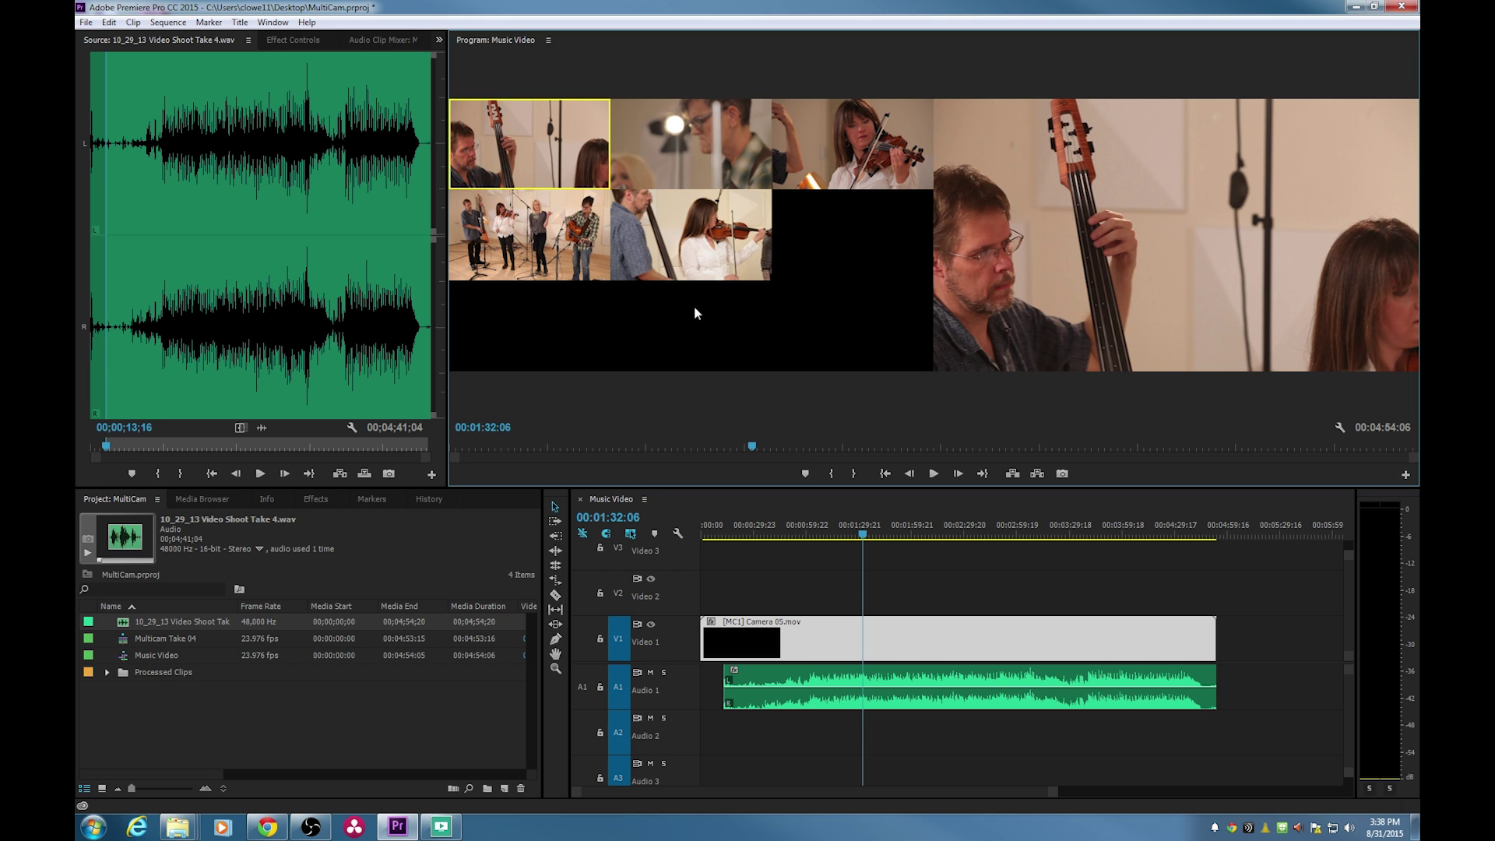
Review the sequence's opening from the clap at 00:00:13:09 up to about 00:00:34:00 for the start of the performance.
left_click_drag(830, 525, 724, 532)
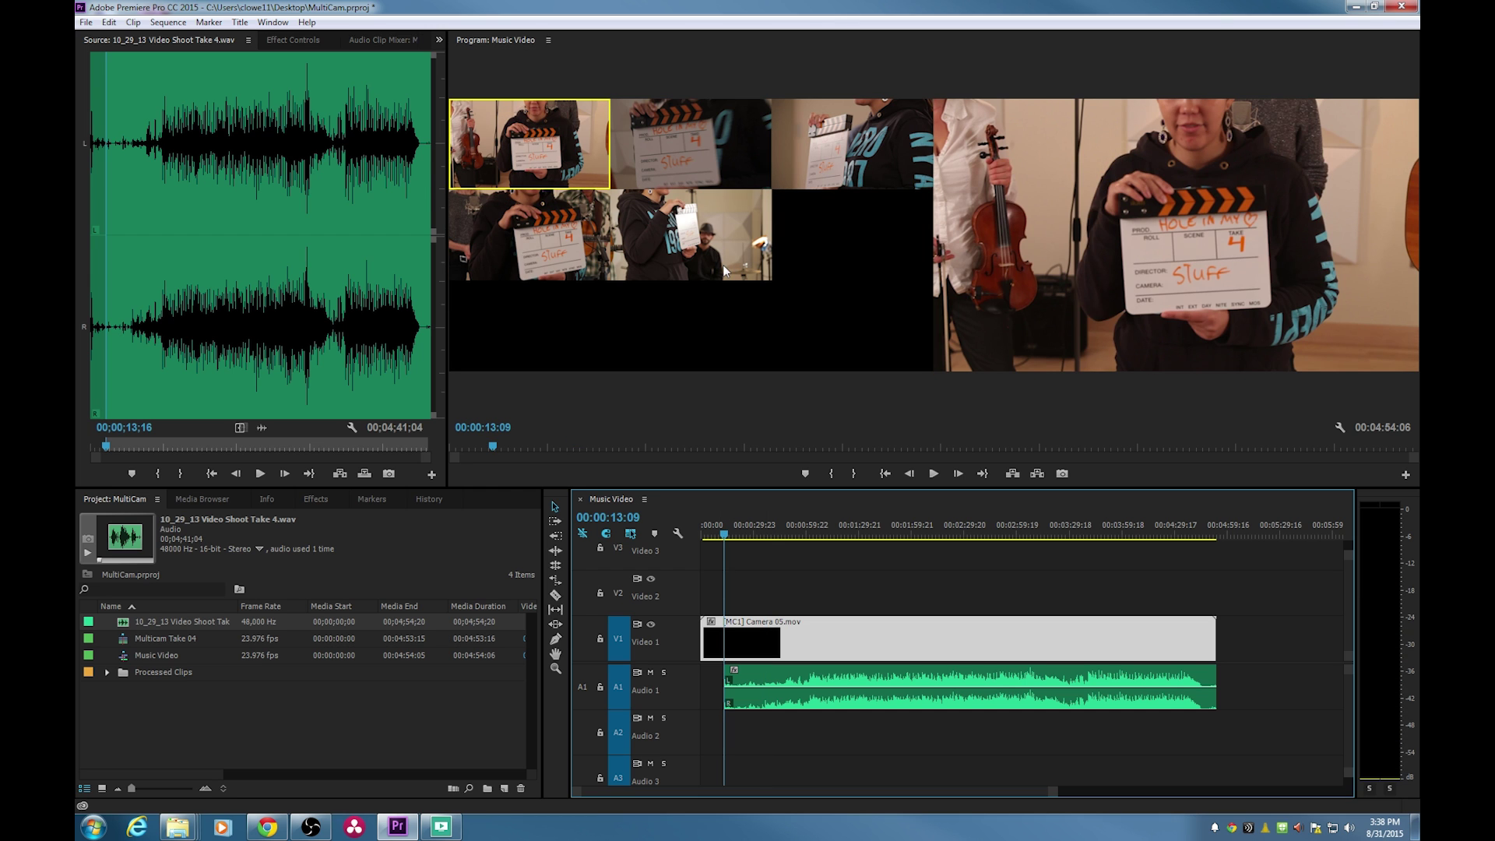
left_click_drag(738, 528, 750, 543)
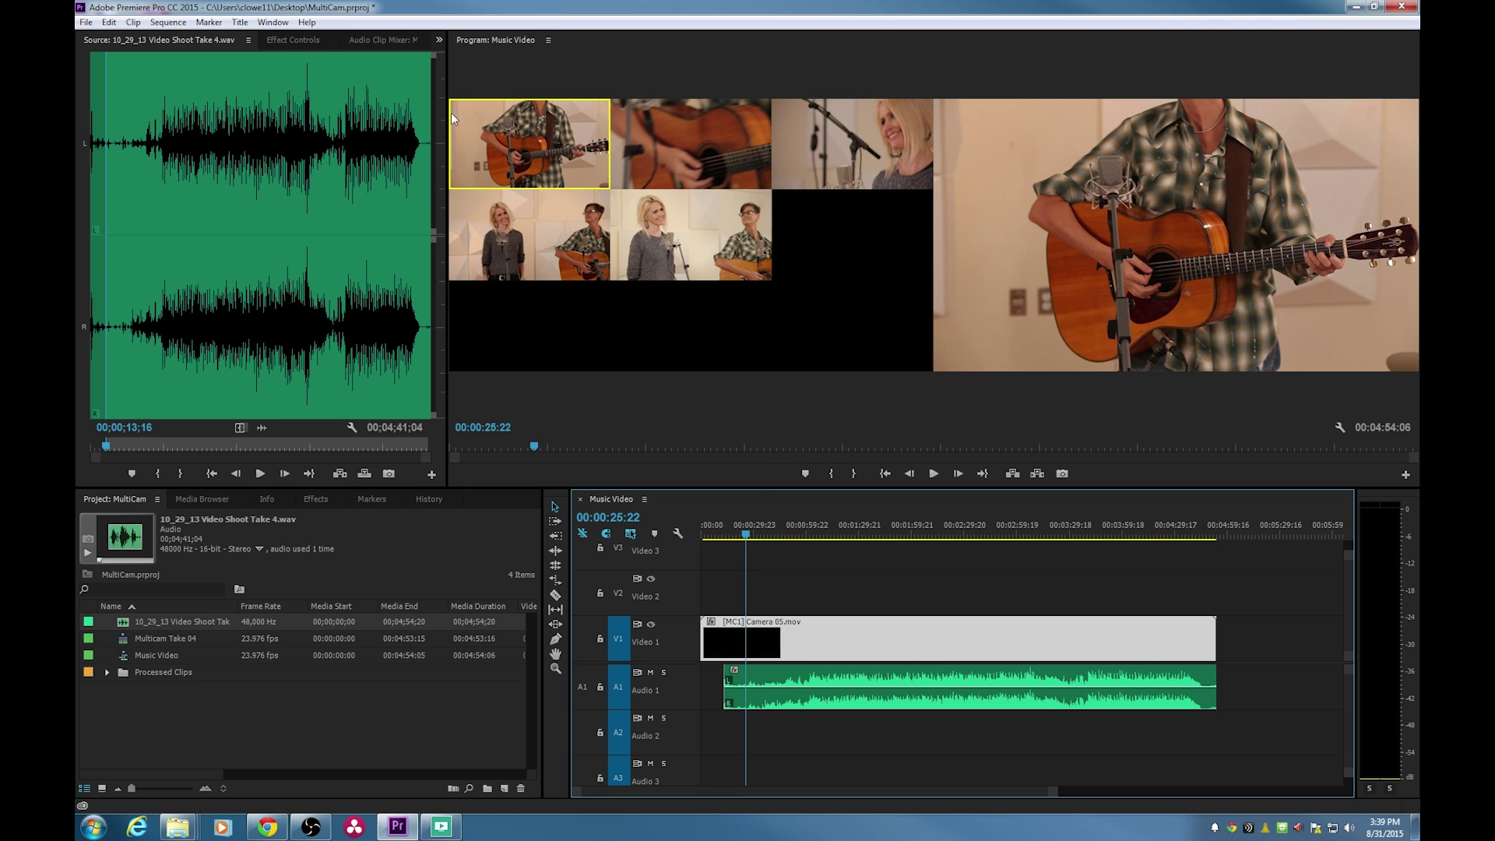
left_click_drag(741, 536, 732, 534)
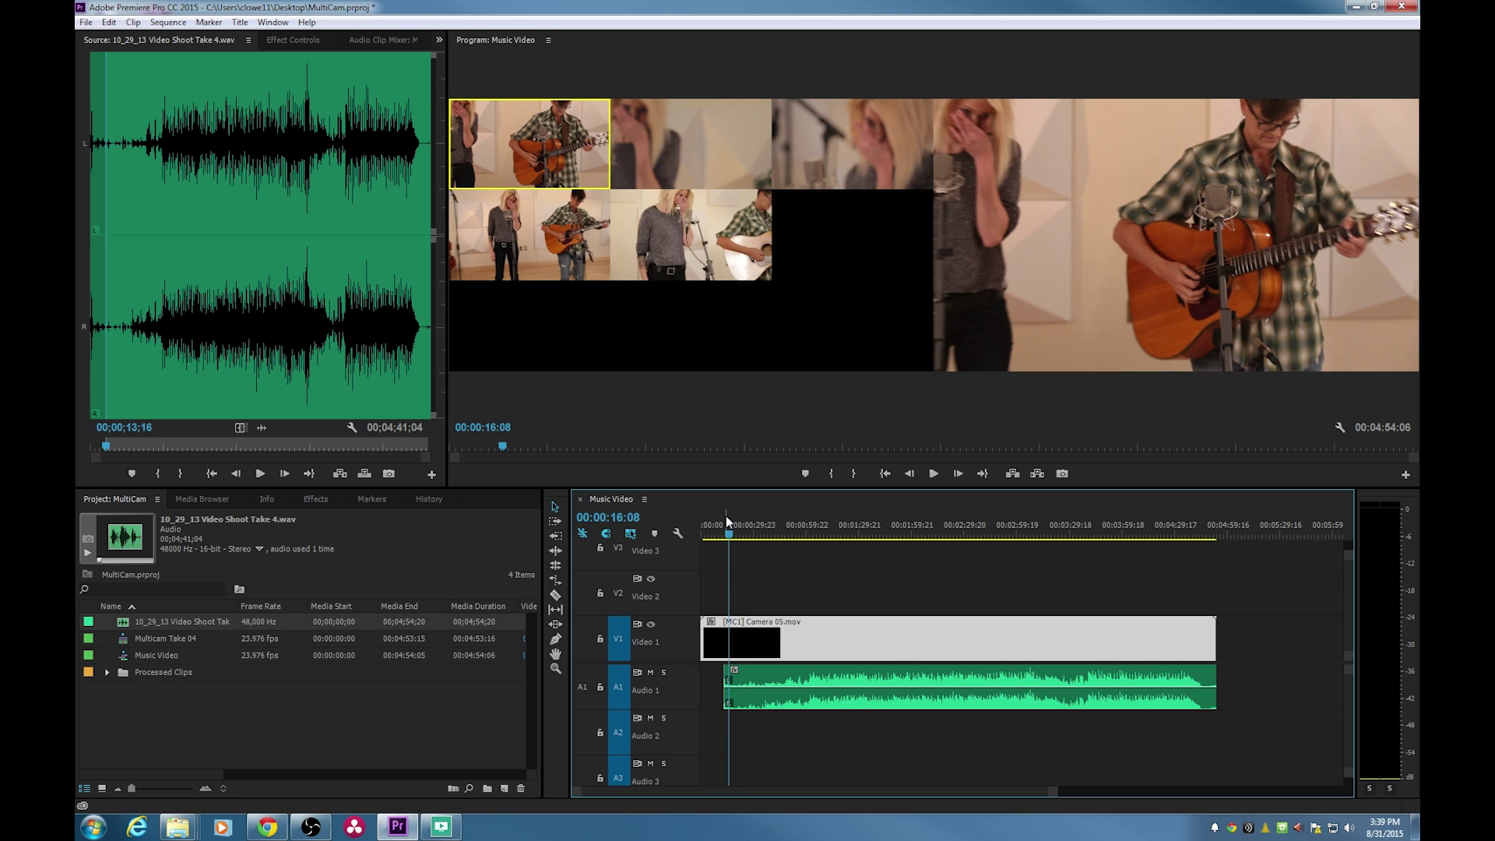
left_click(726, 516)
key("space")
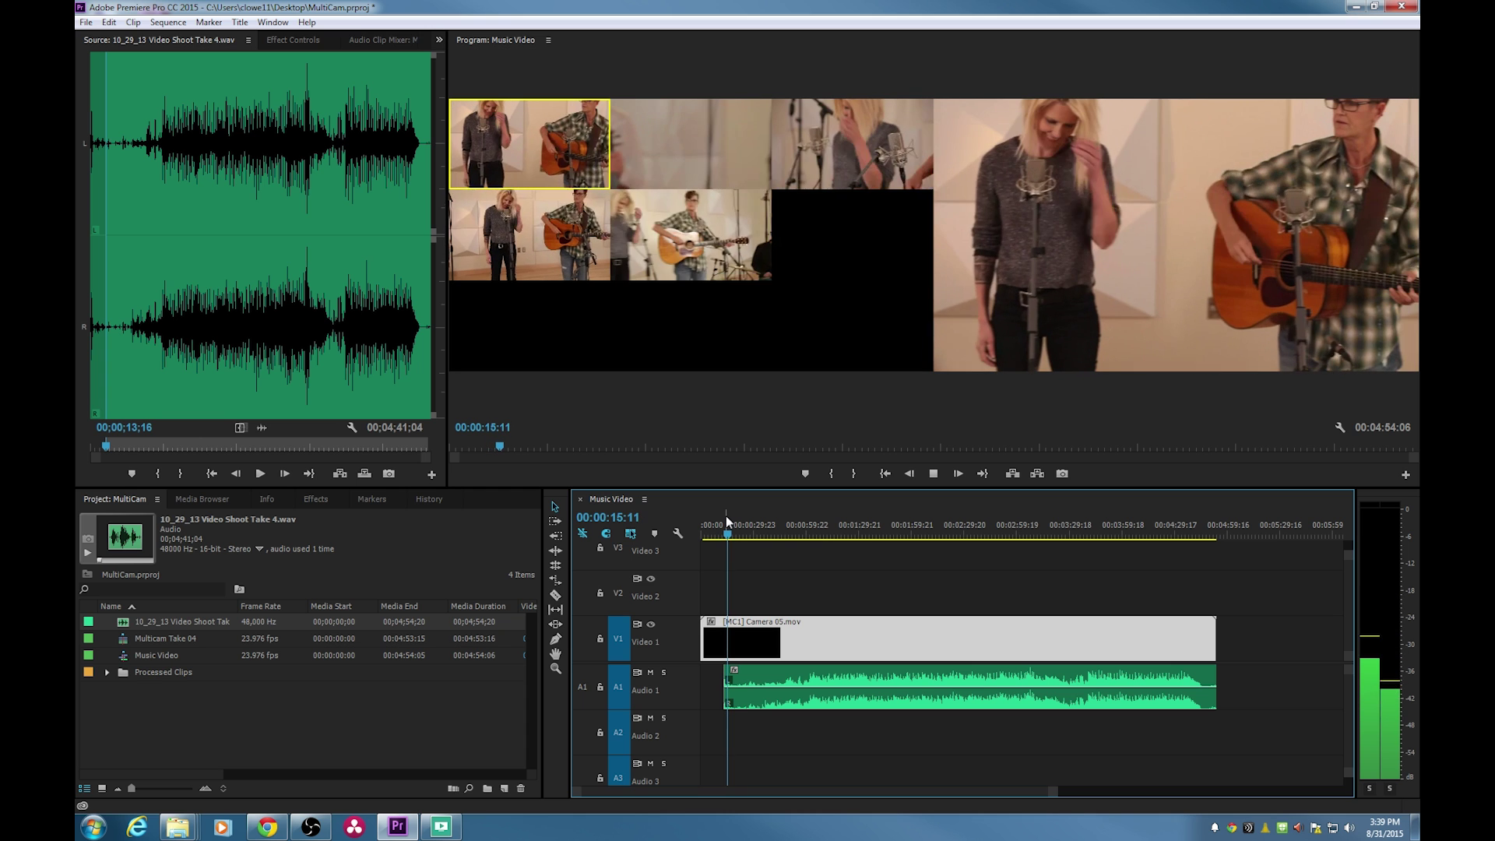
key("space")
key("space")
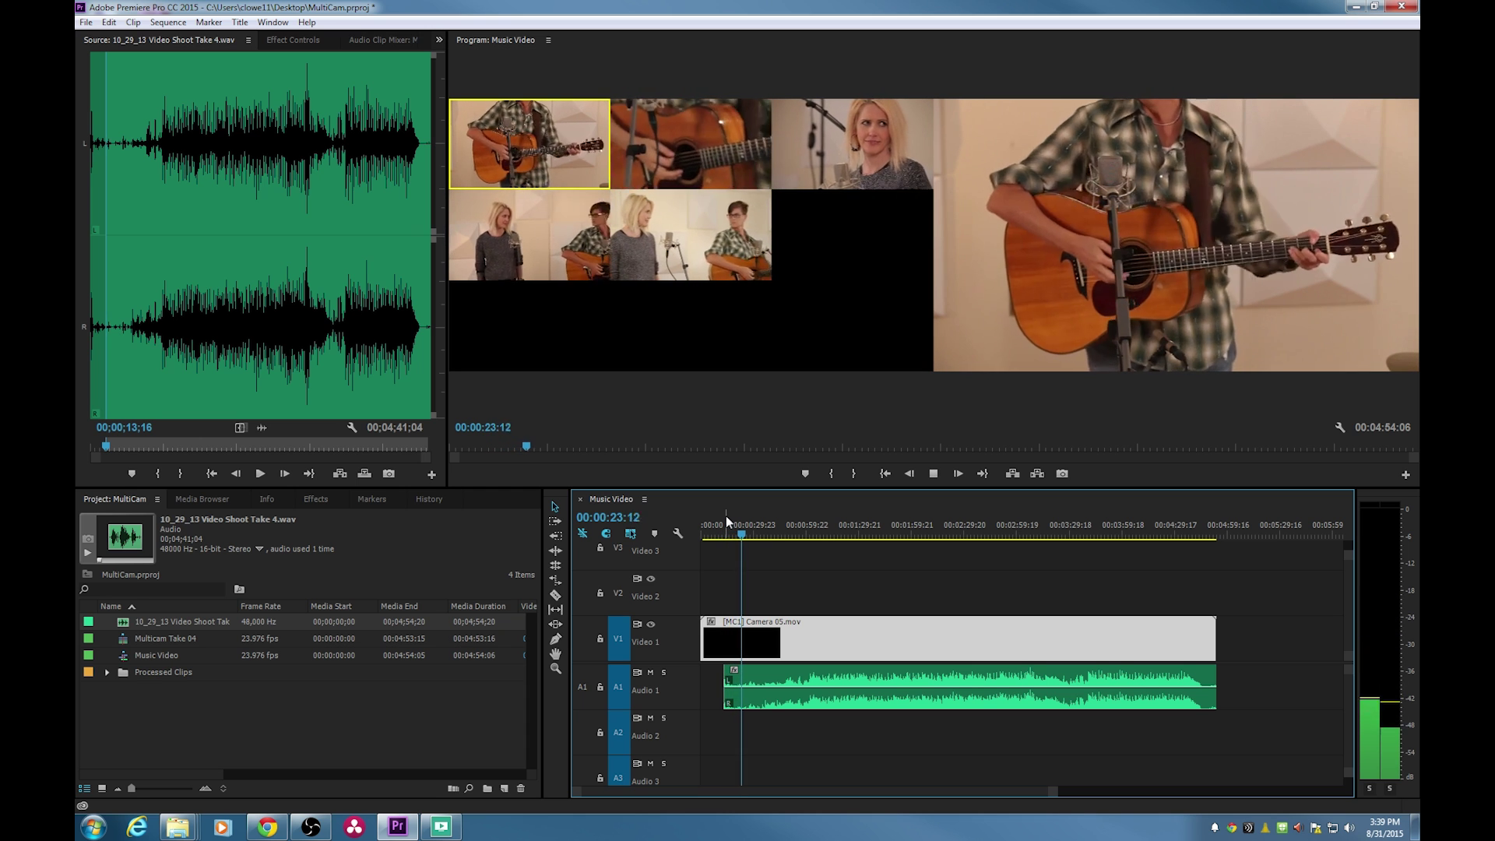
key("space")
key("j")
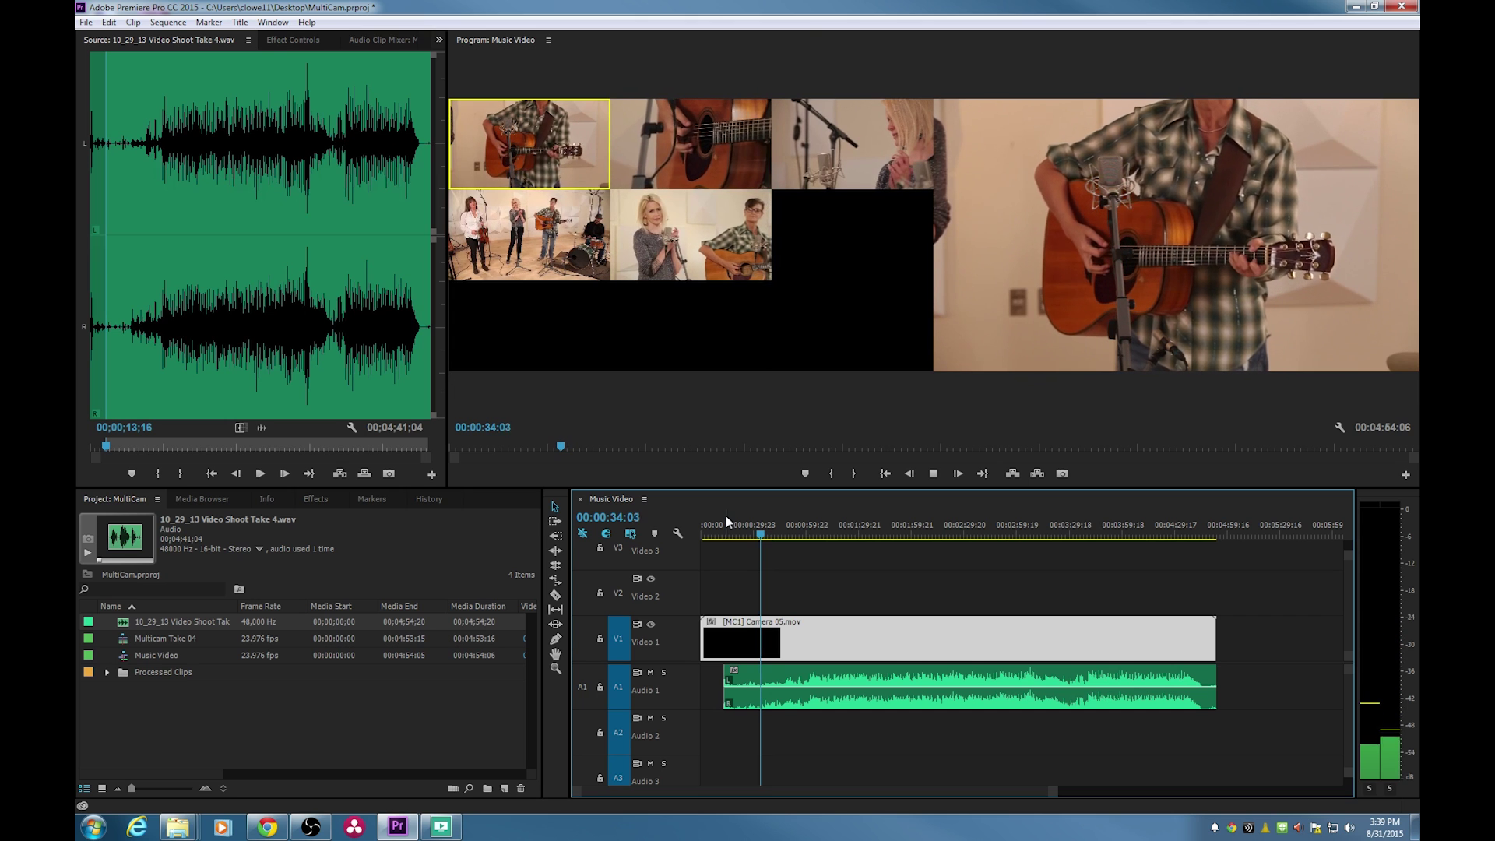
Choose camera 2 as the starting angle at 00:00:33:22 and record live cuts to cameras 4, 1, 5, 4, 3 and 5 until 00:00:55:05.
left_click(710, 144)
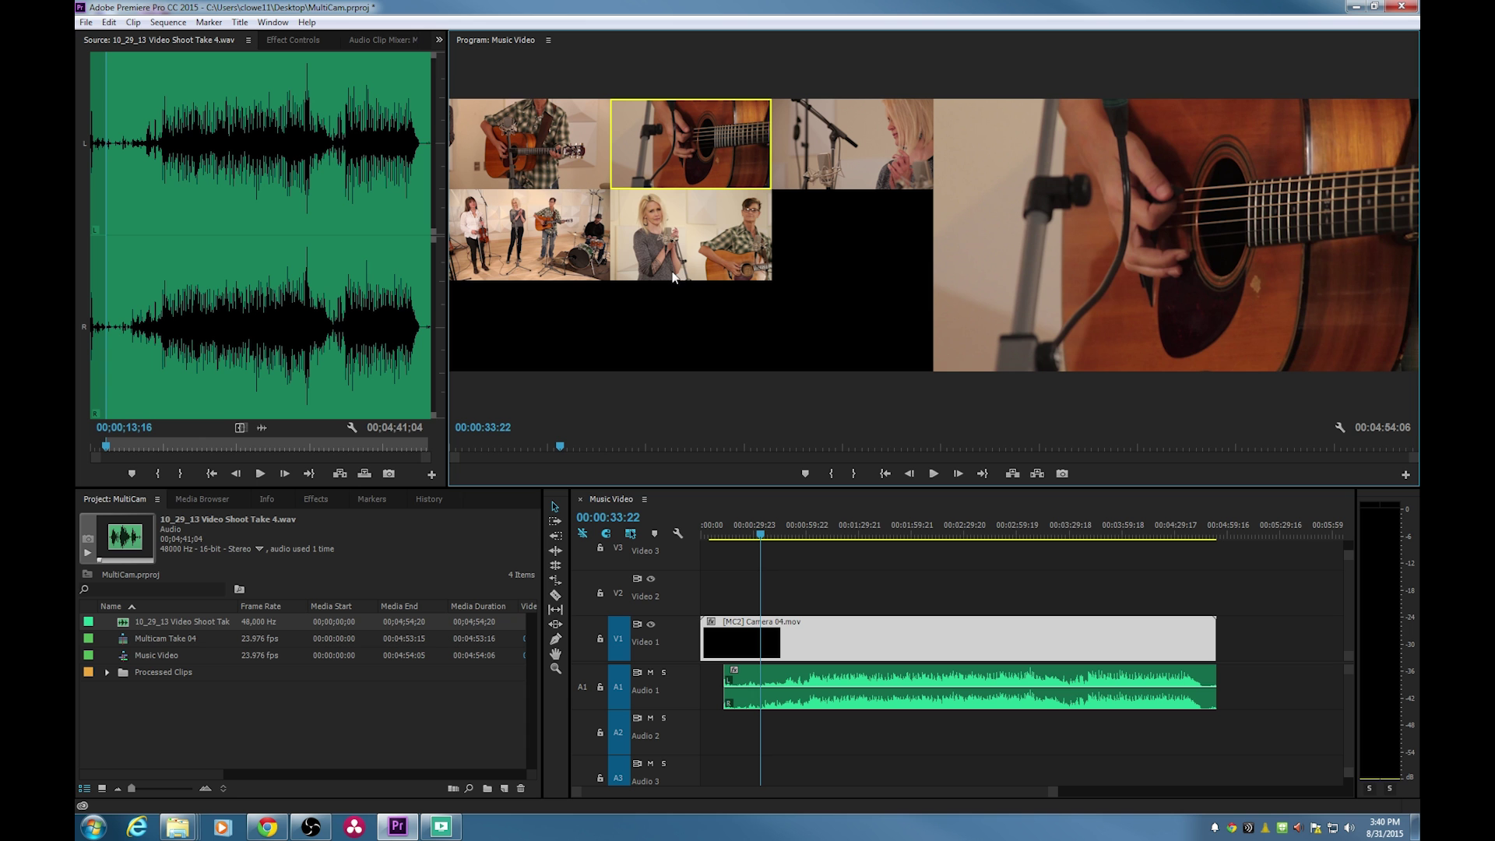
left_click(757, 536)
key("space")
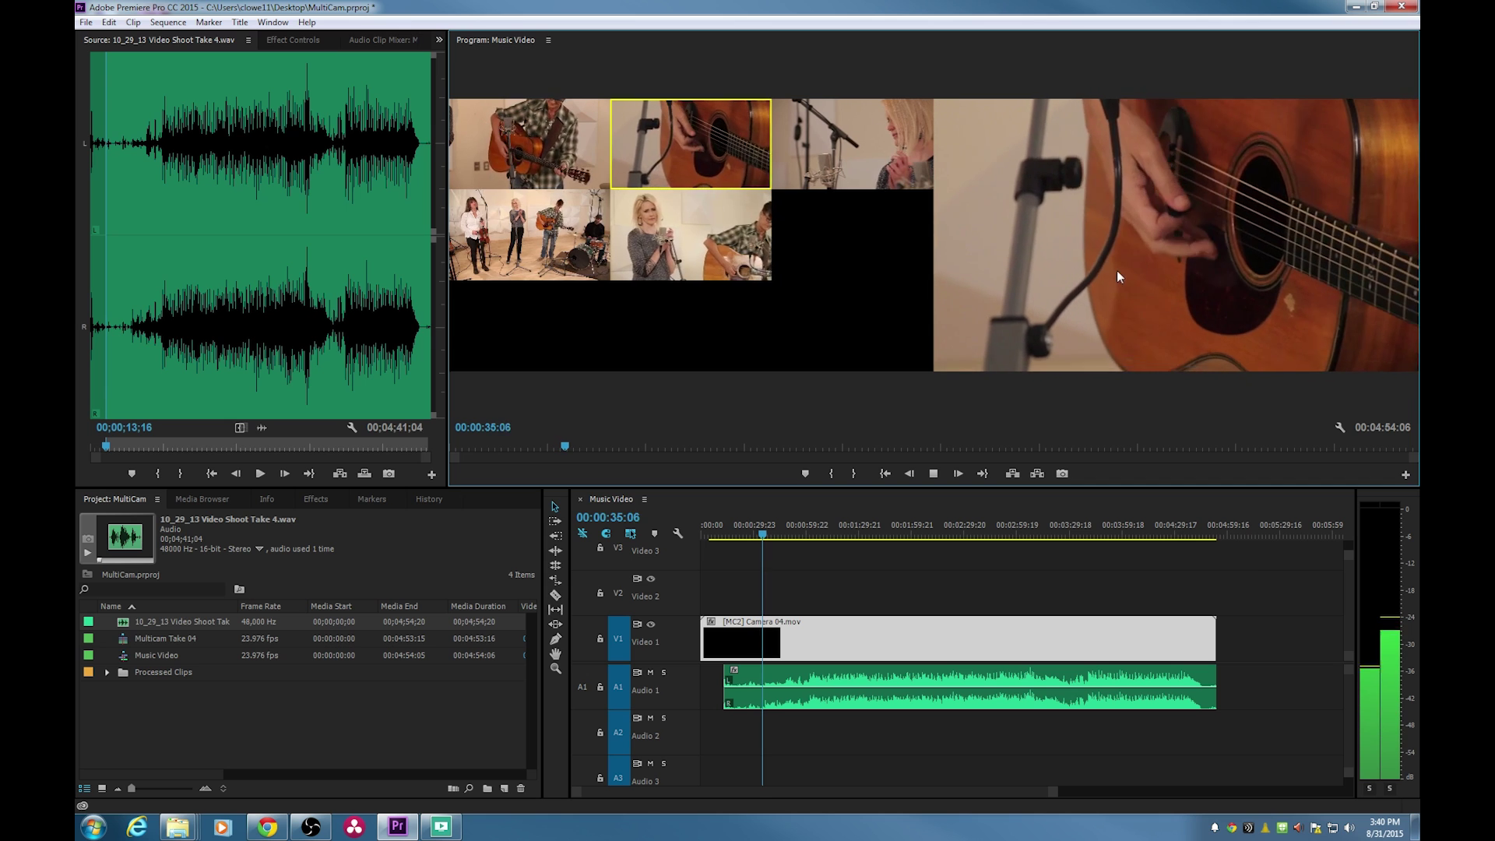
left_click(520, 226)
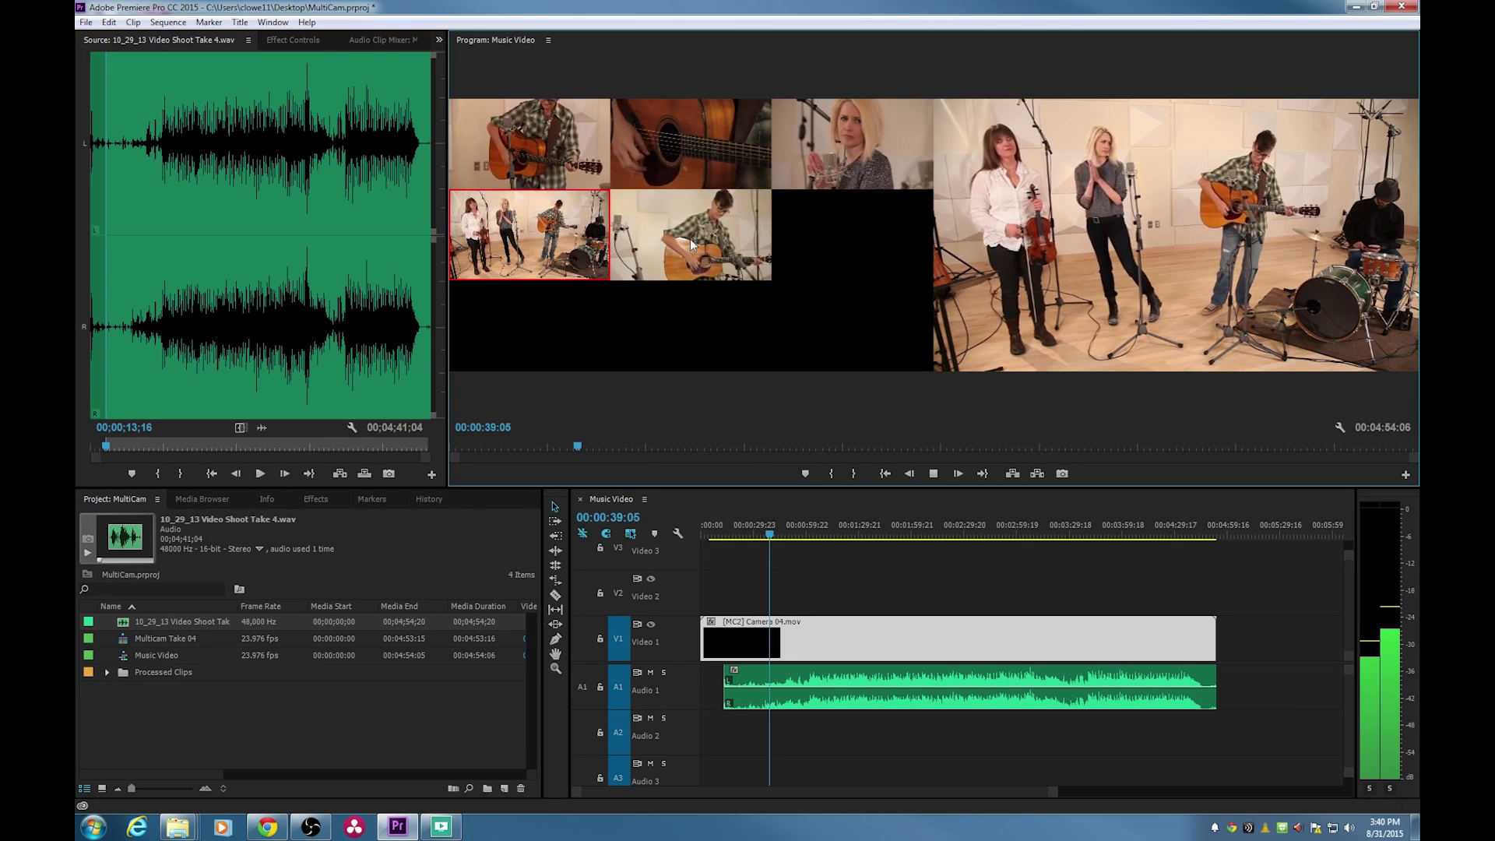
key("1")
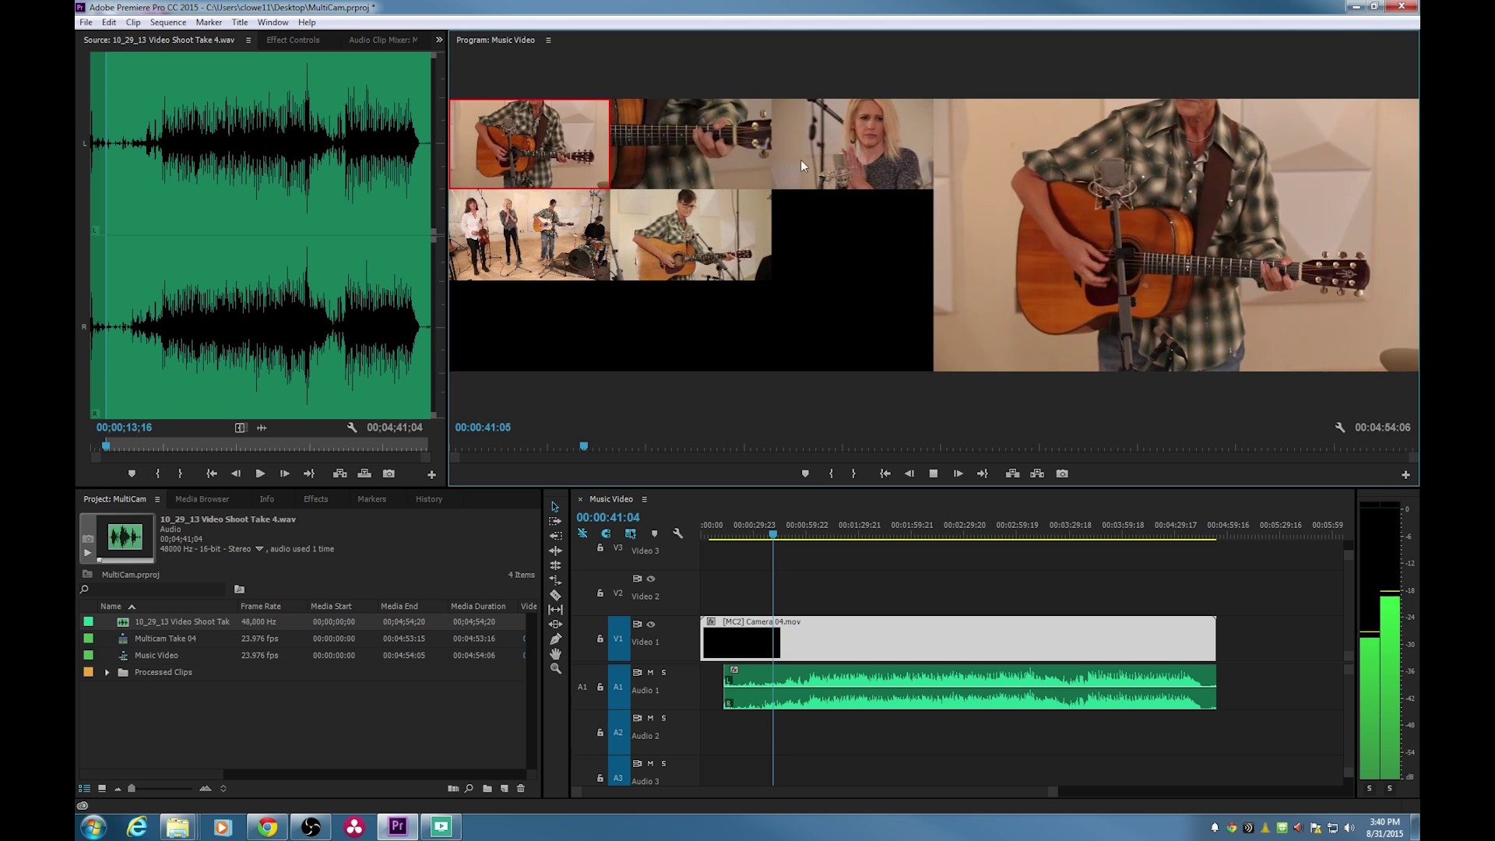
left_click(654, 238)
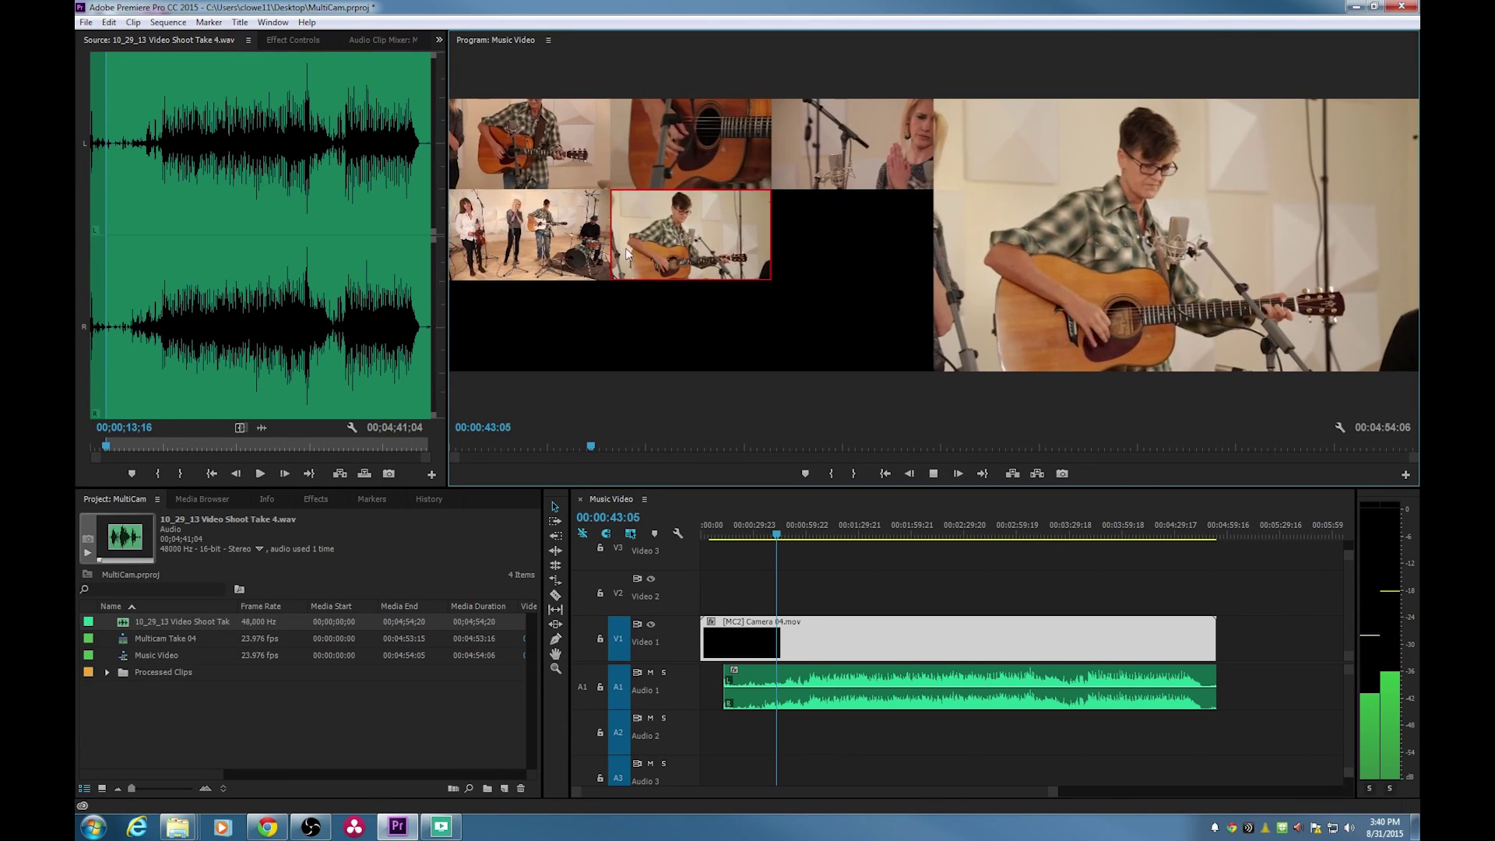
left_click(572, 257)
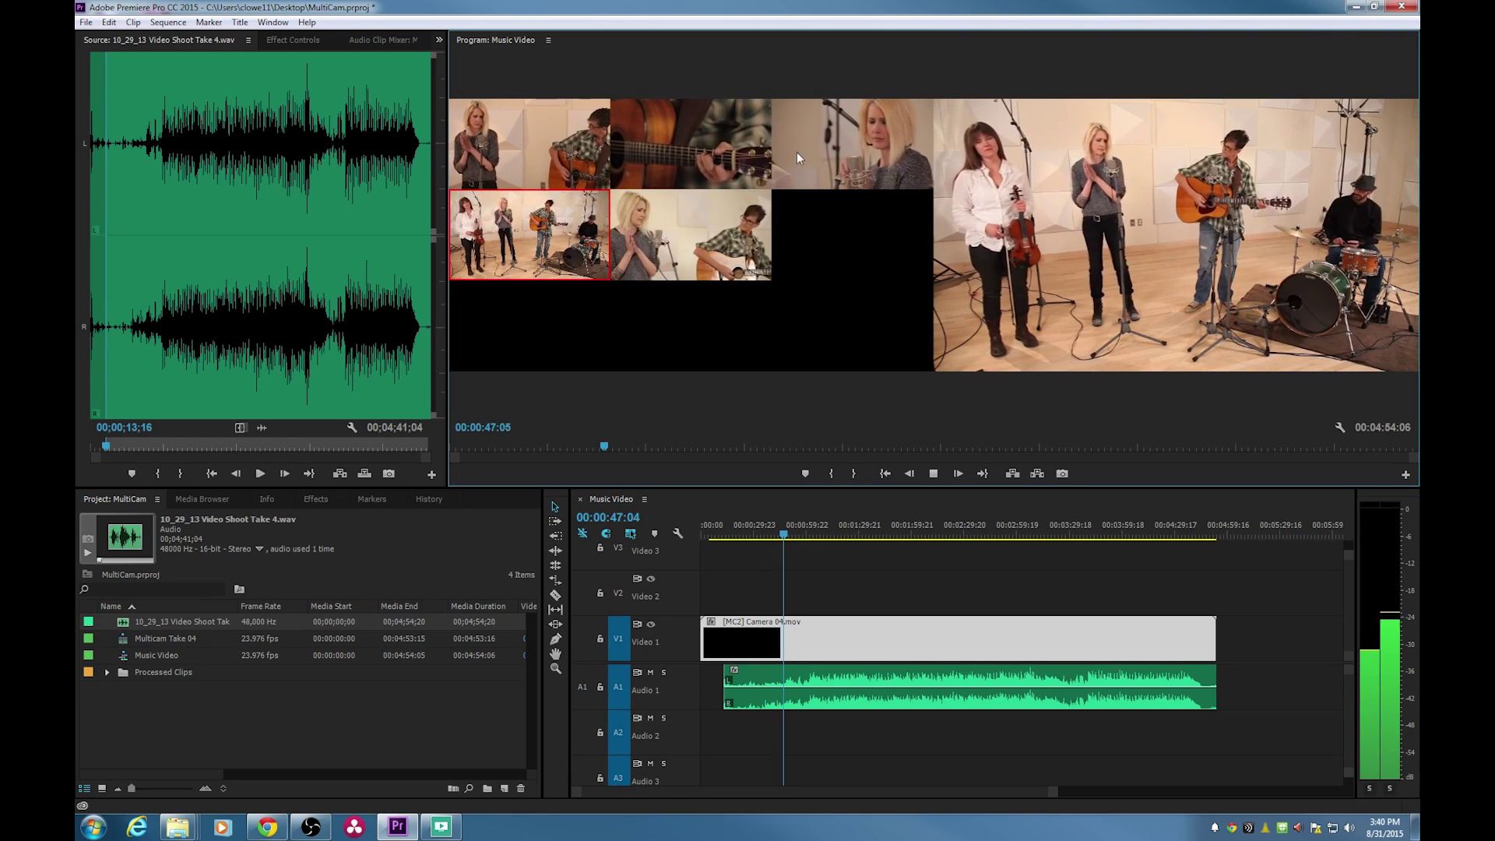
left_click(820, 147)
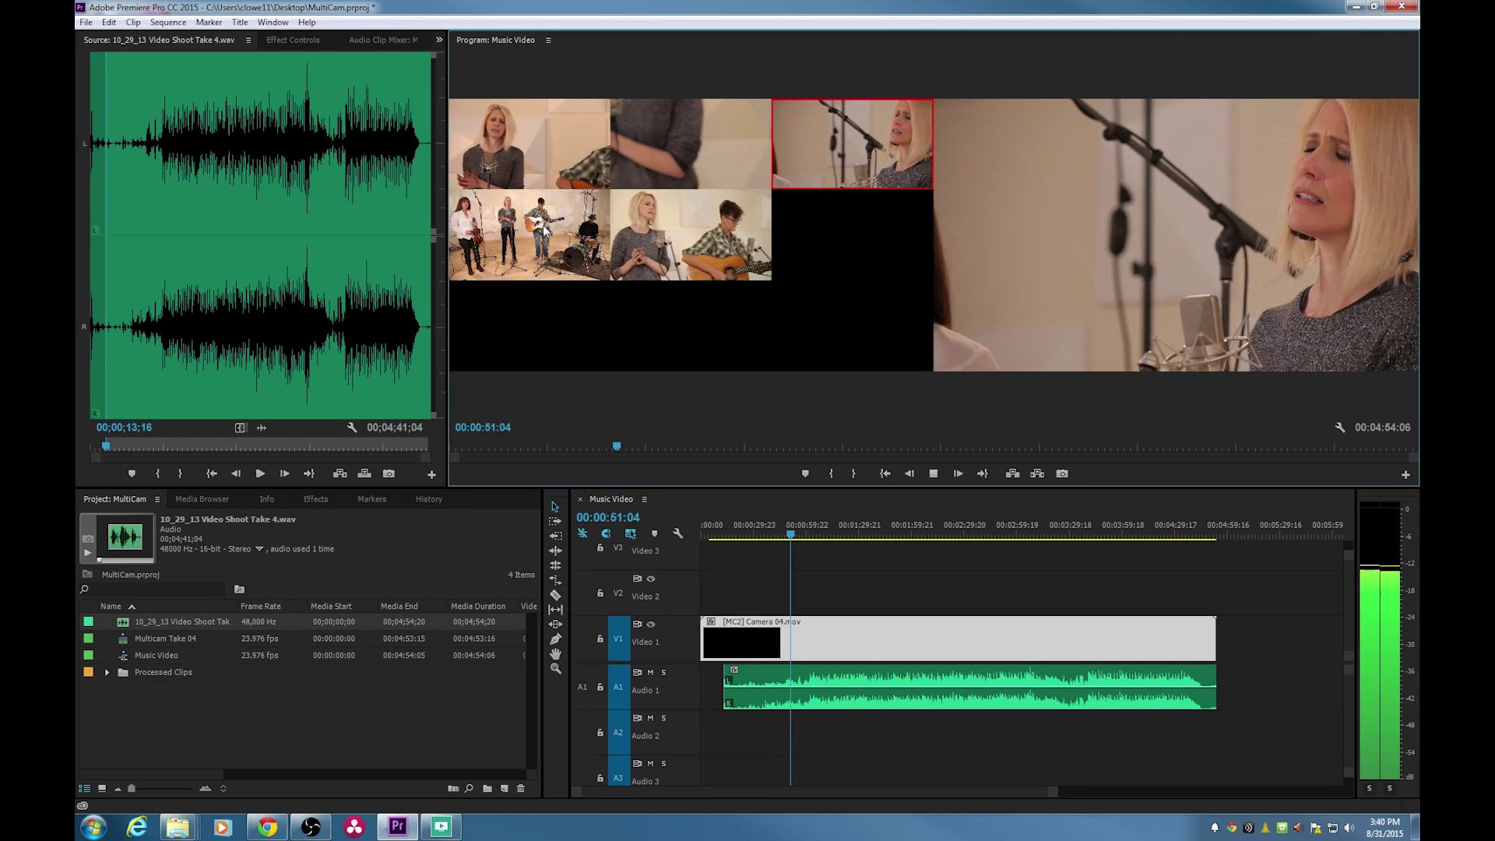
left_click(664, 219)
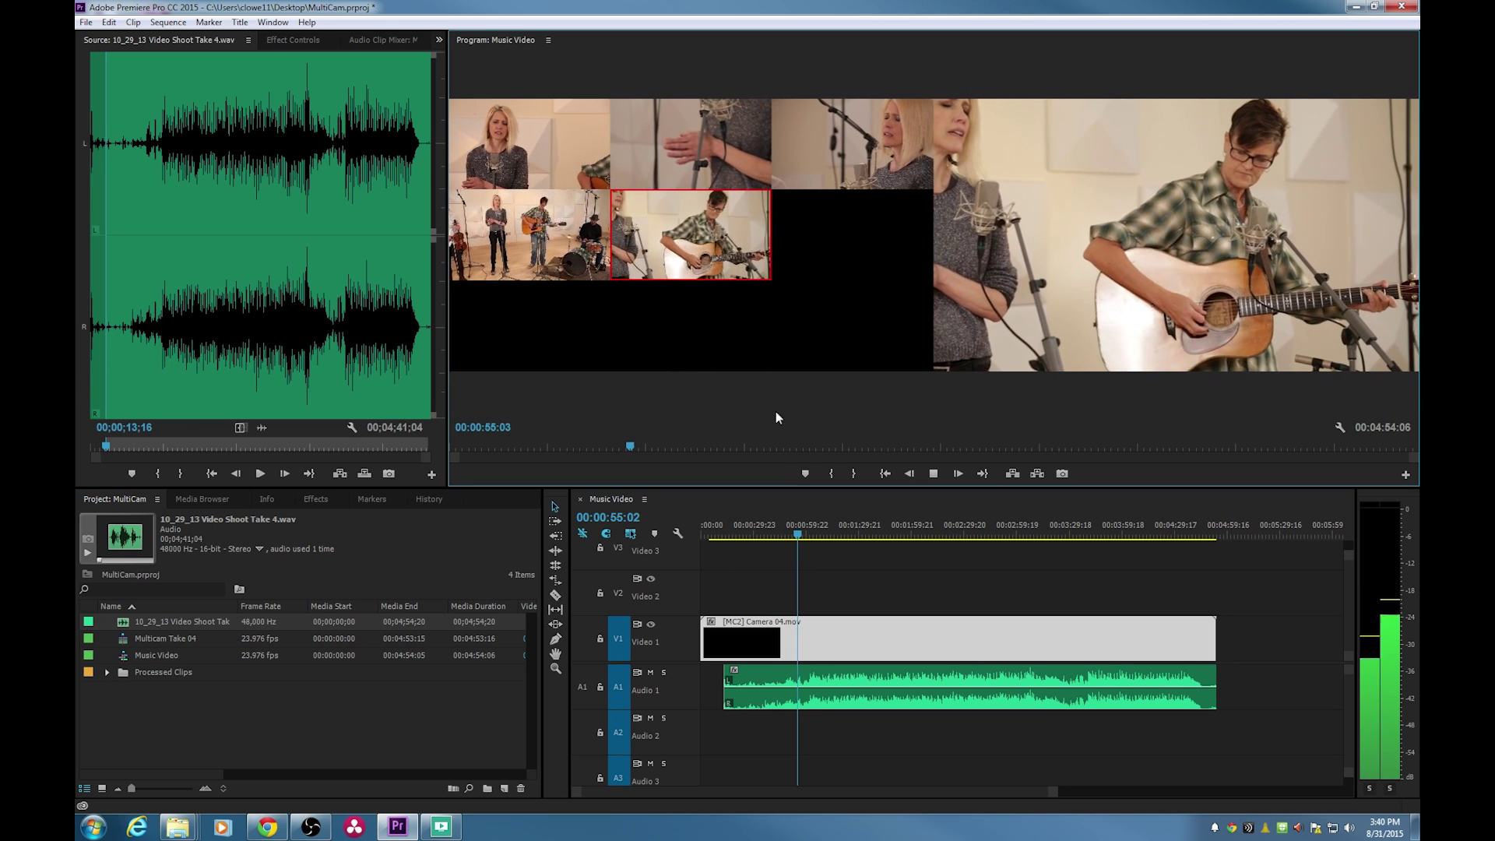
key("space")
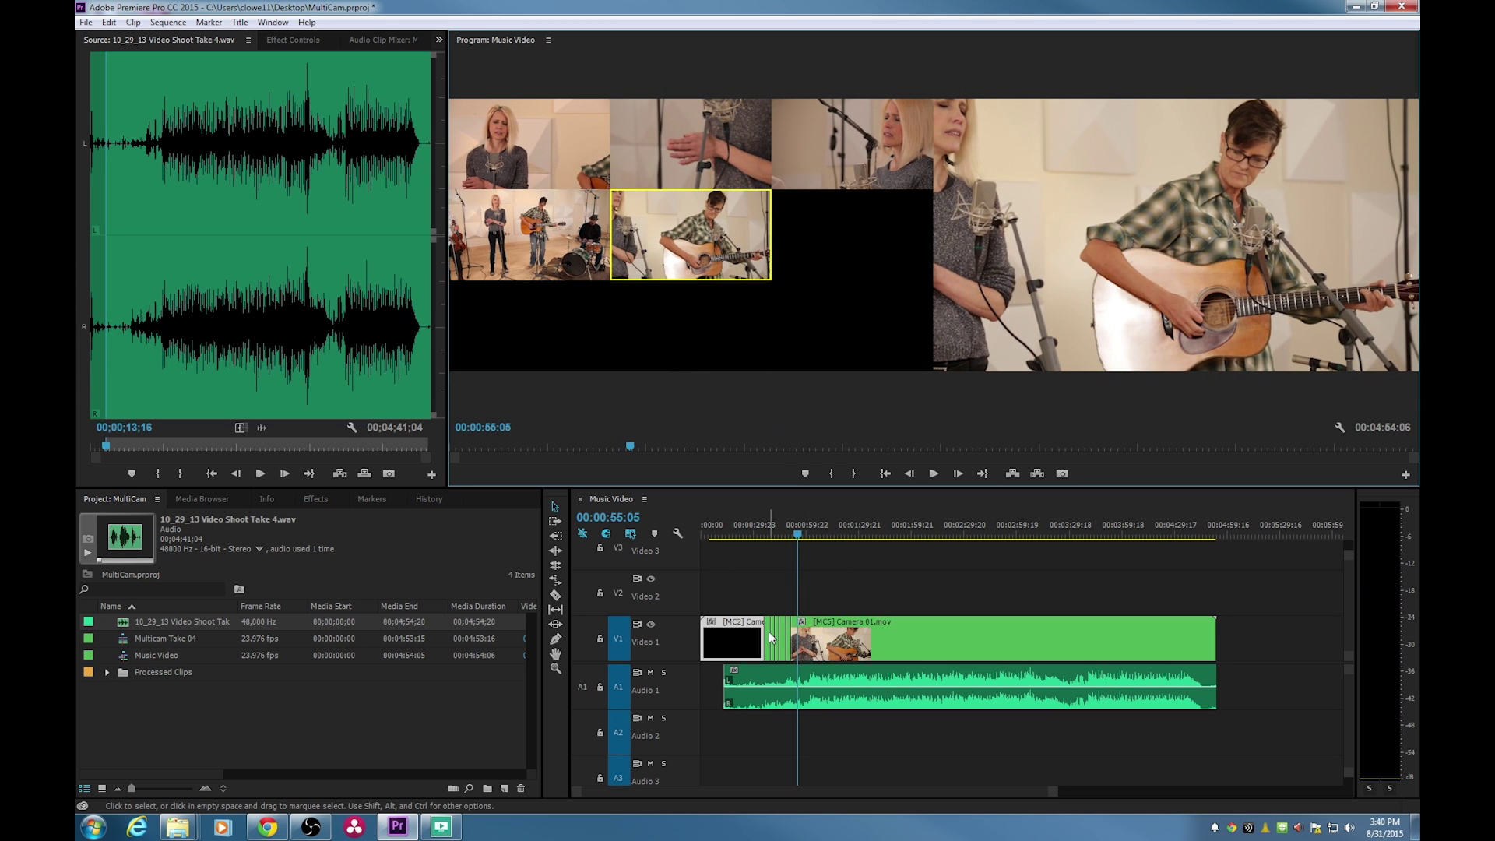
Play the recorded camera cuts from about 00:00:35:00 to 00:00:45:10 to review the switches.
left_click_drag(797, 543, 760, 538)
key("space")
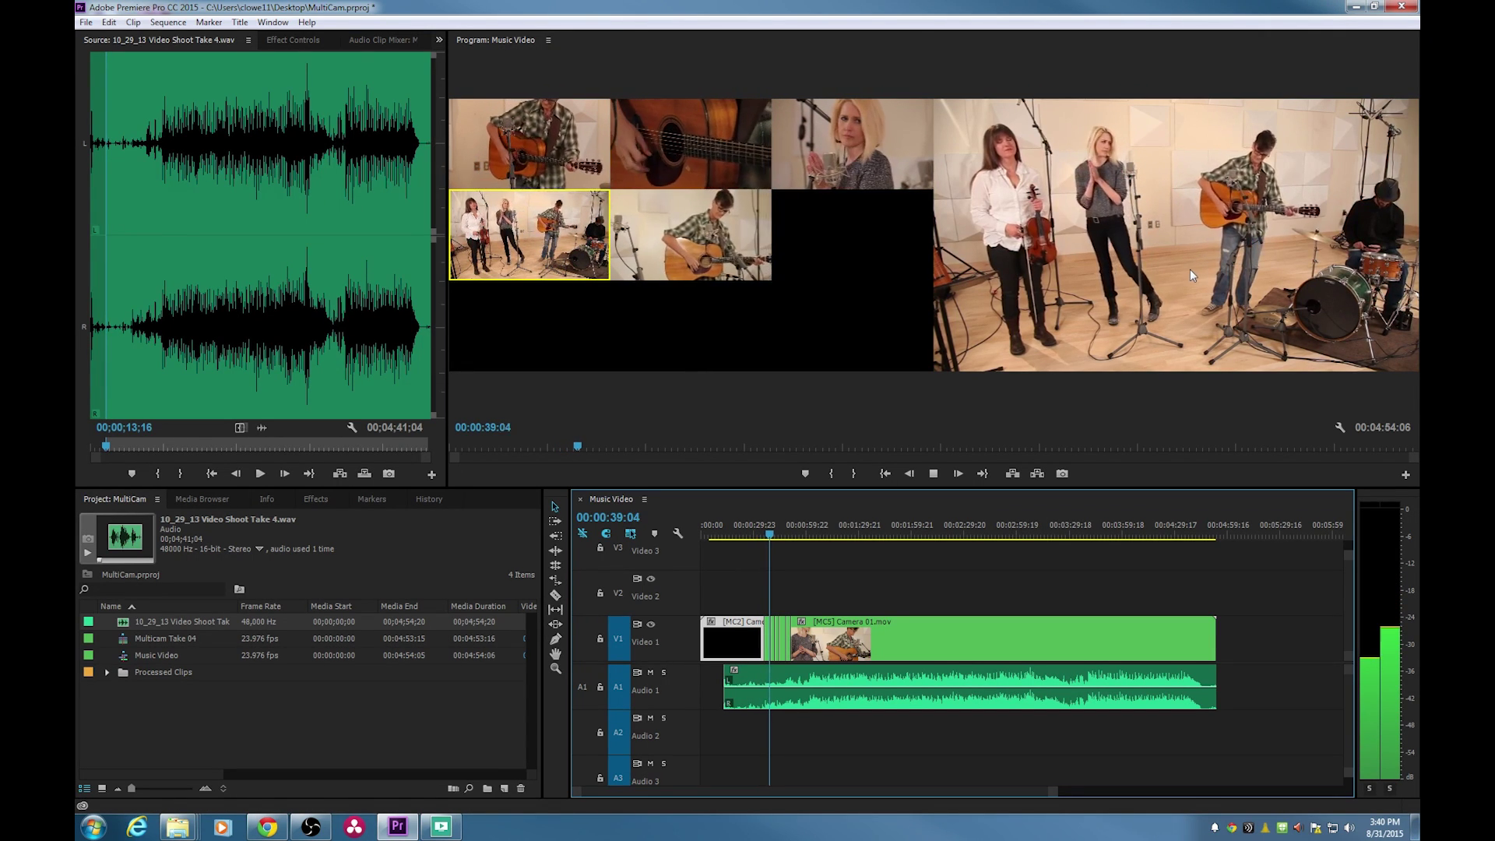
key("1")
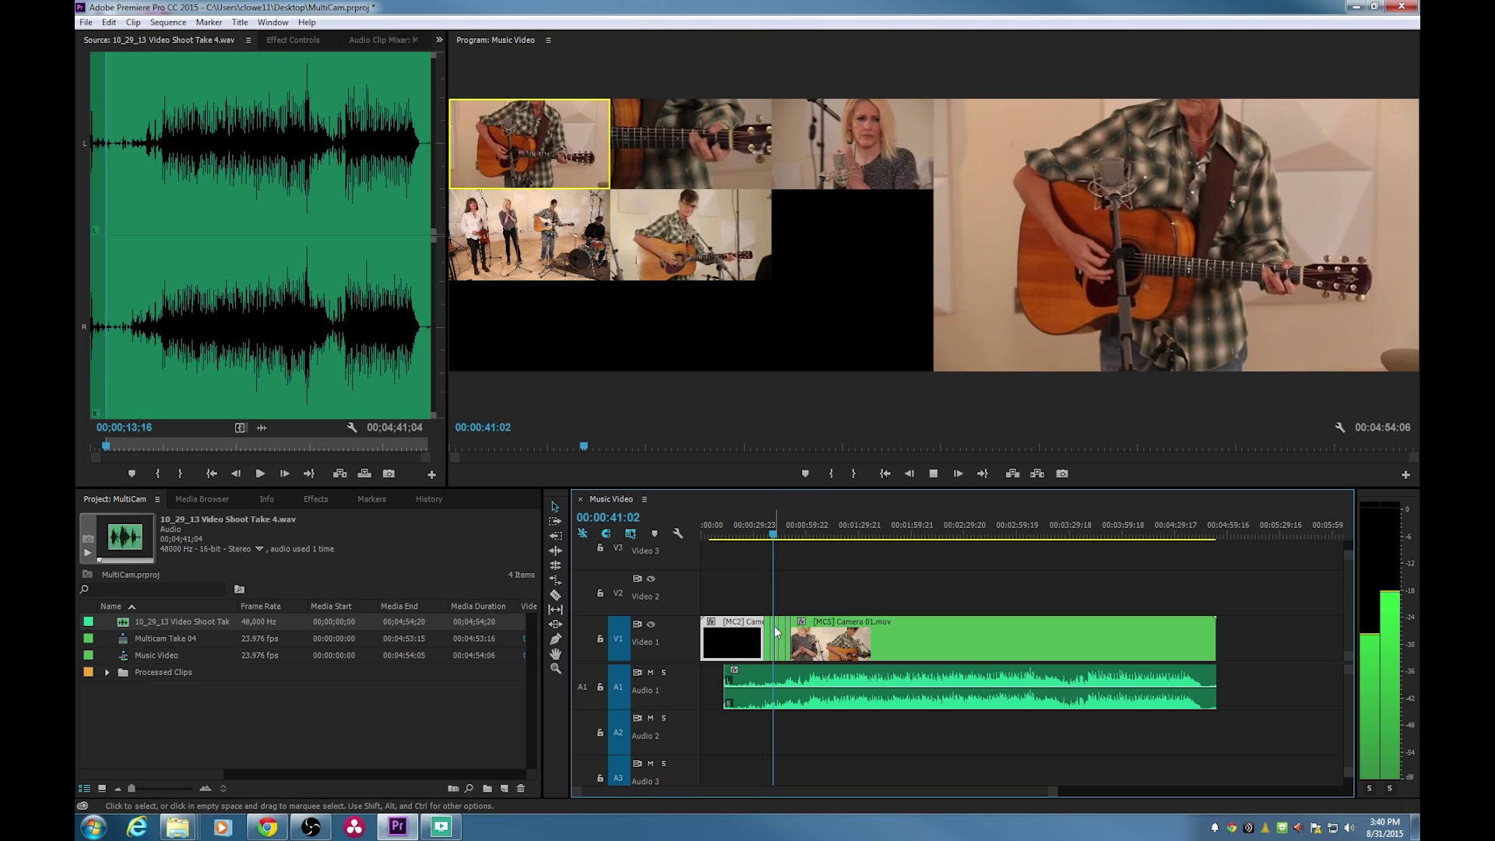
key("5")
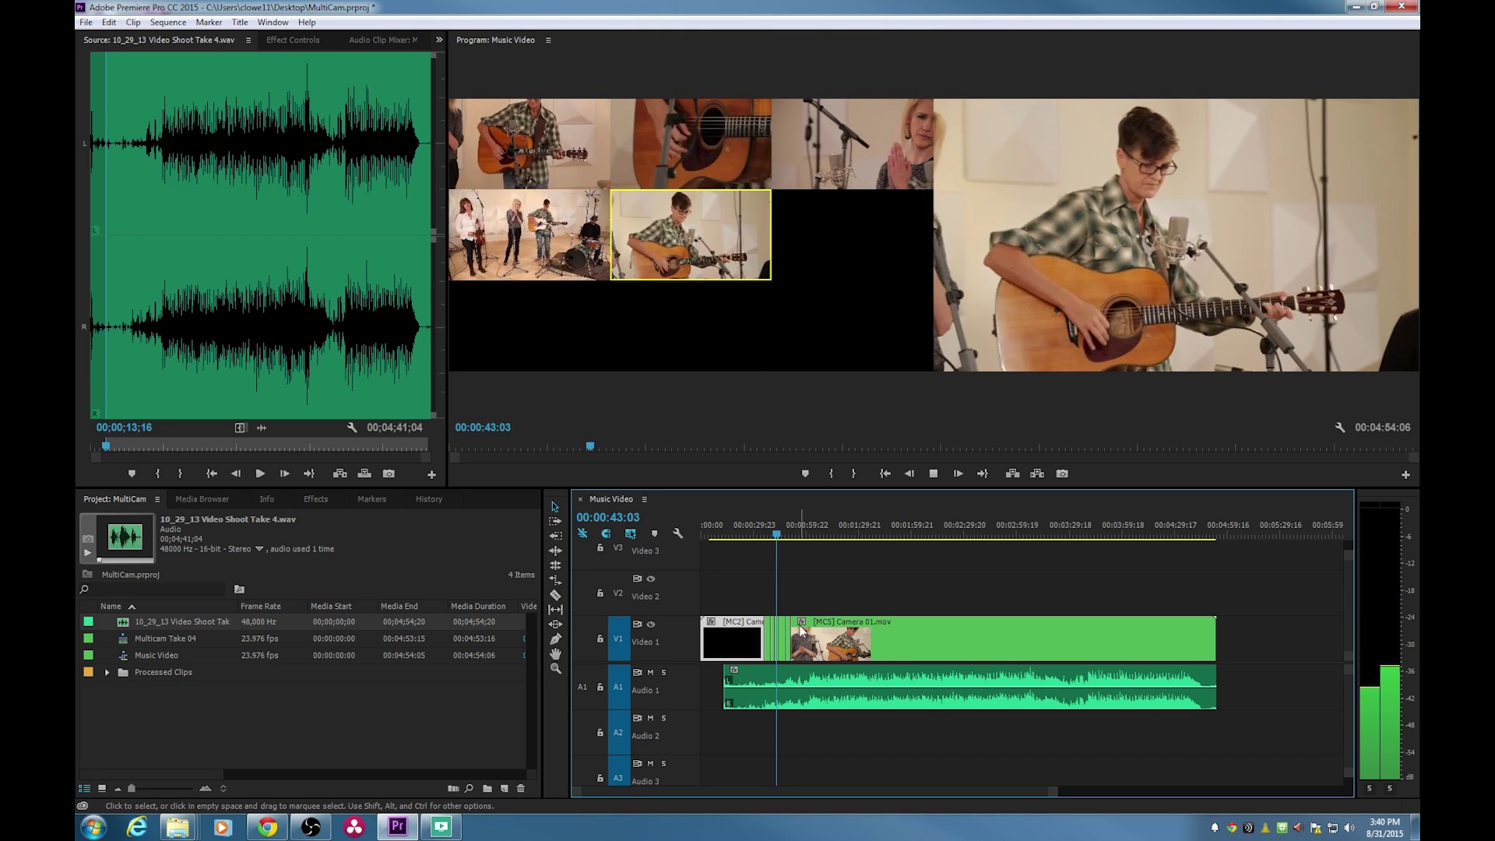
key("4")
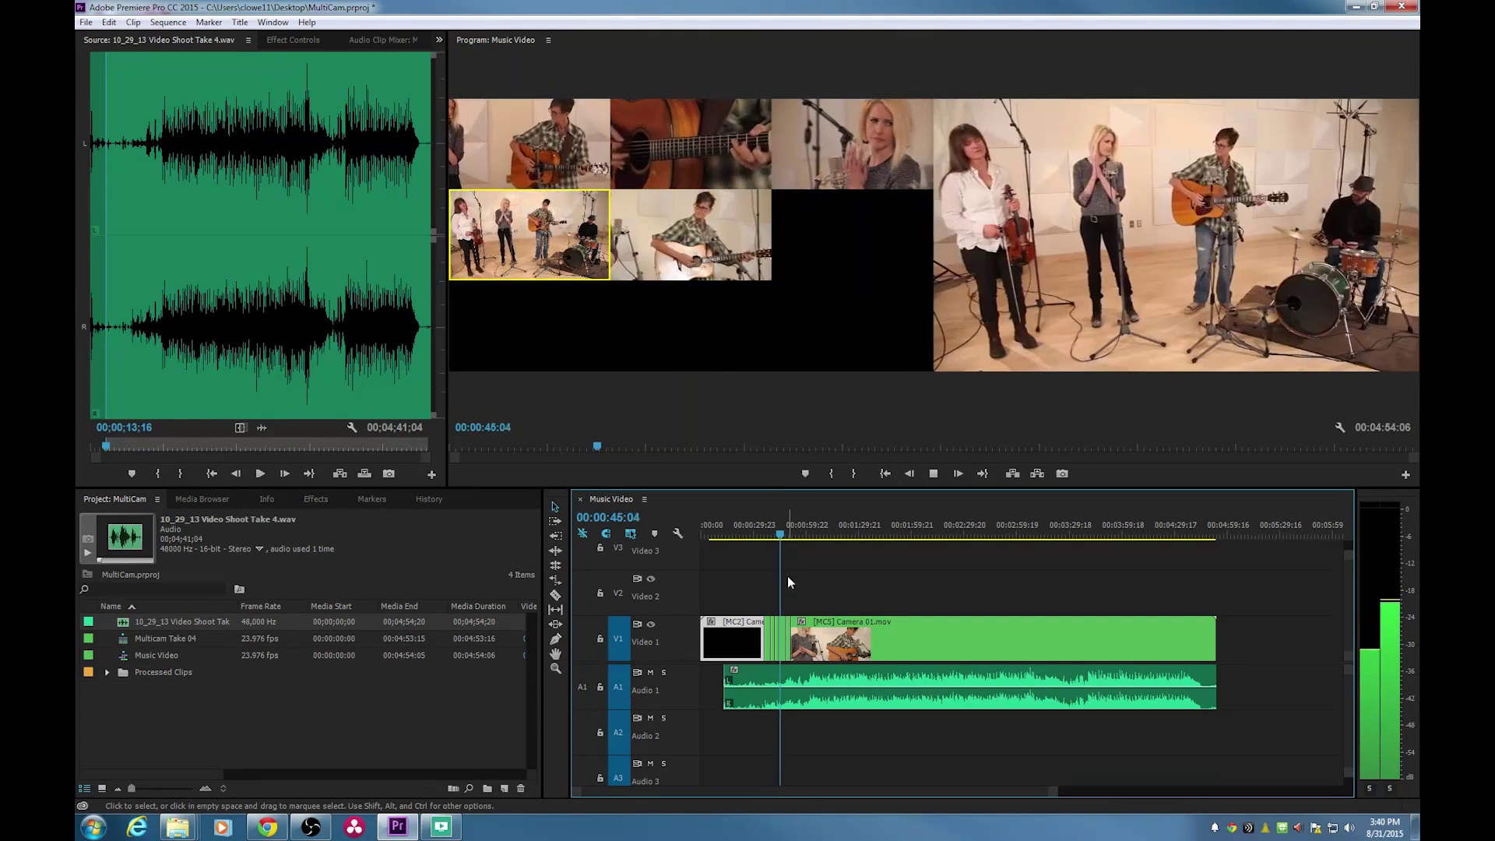
key("space")
Try camera 3 on the timeline segment at 00:00:45:10 and switch the segment back to camera 4.
key("=")
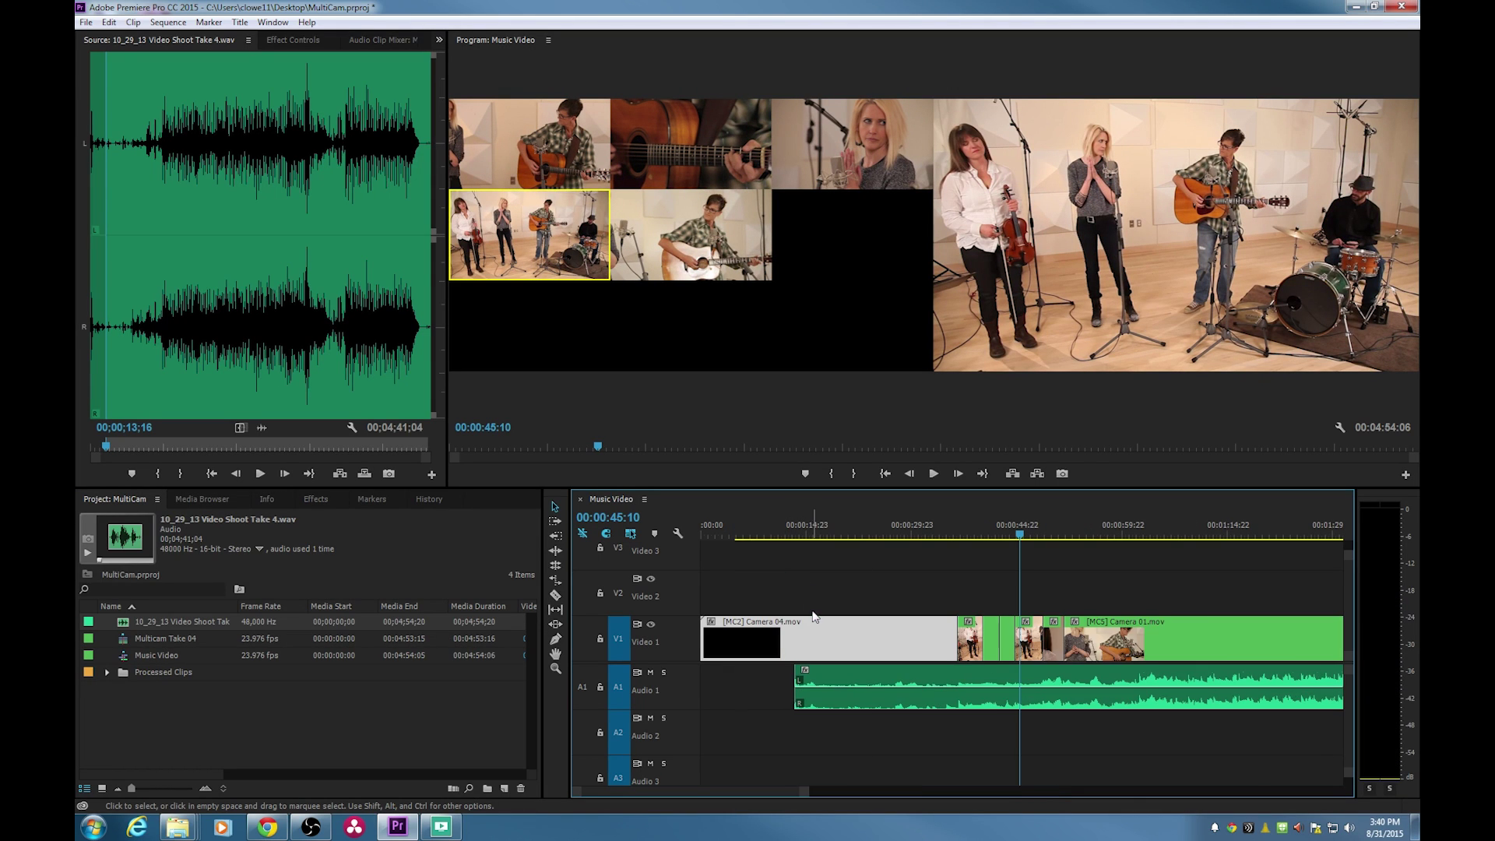
key("=")
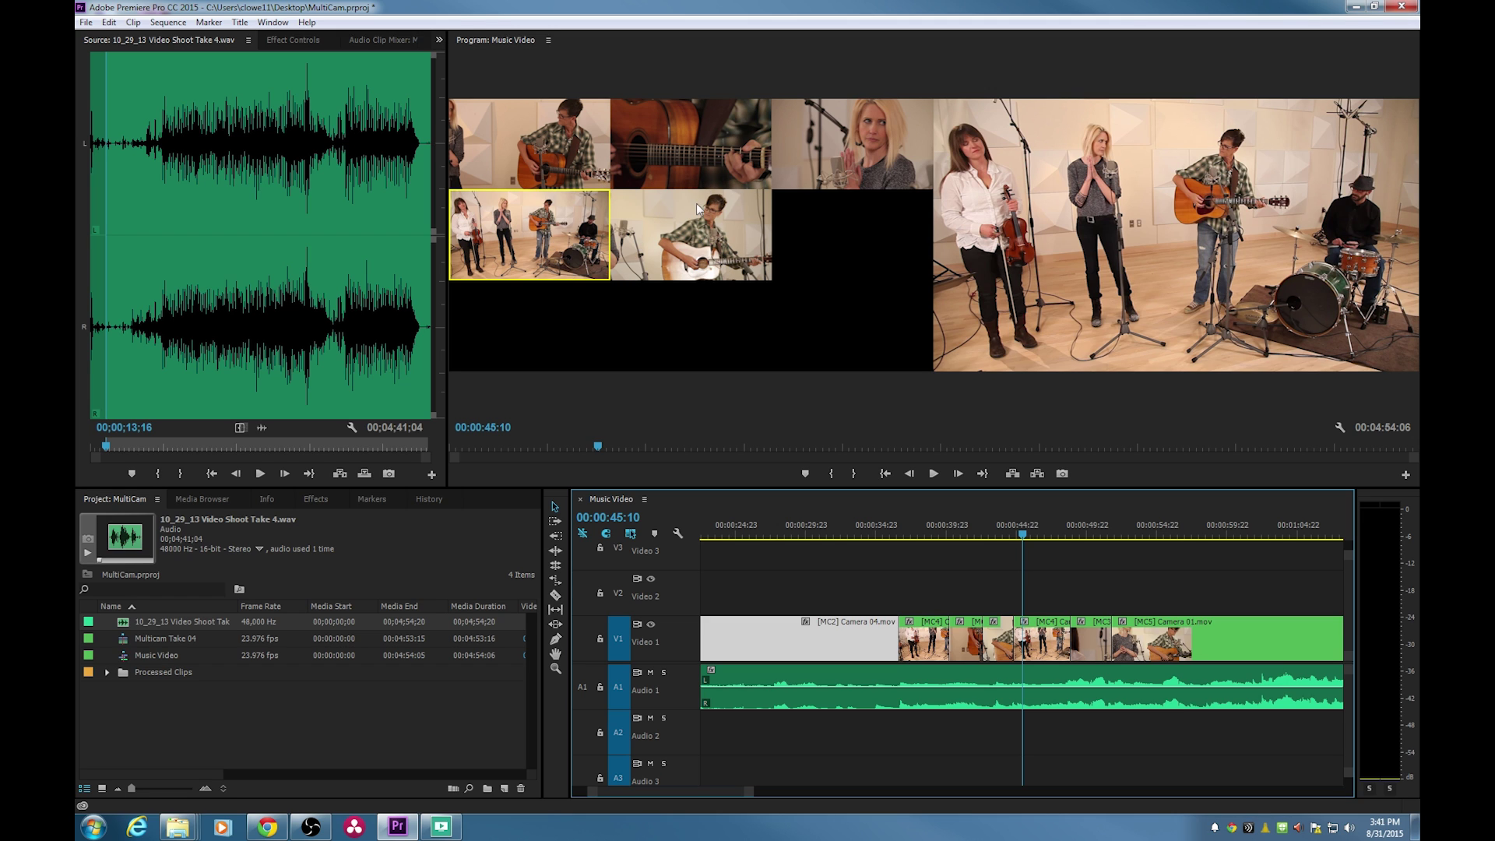
left_click(827, 145)
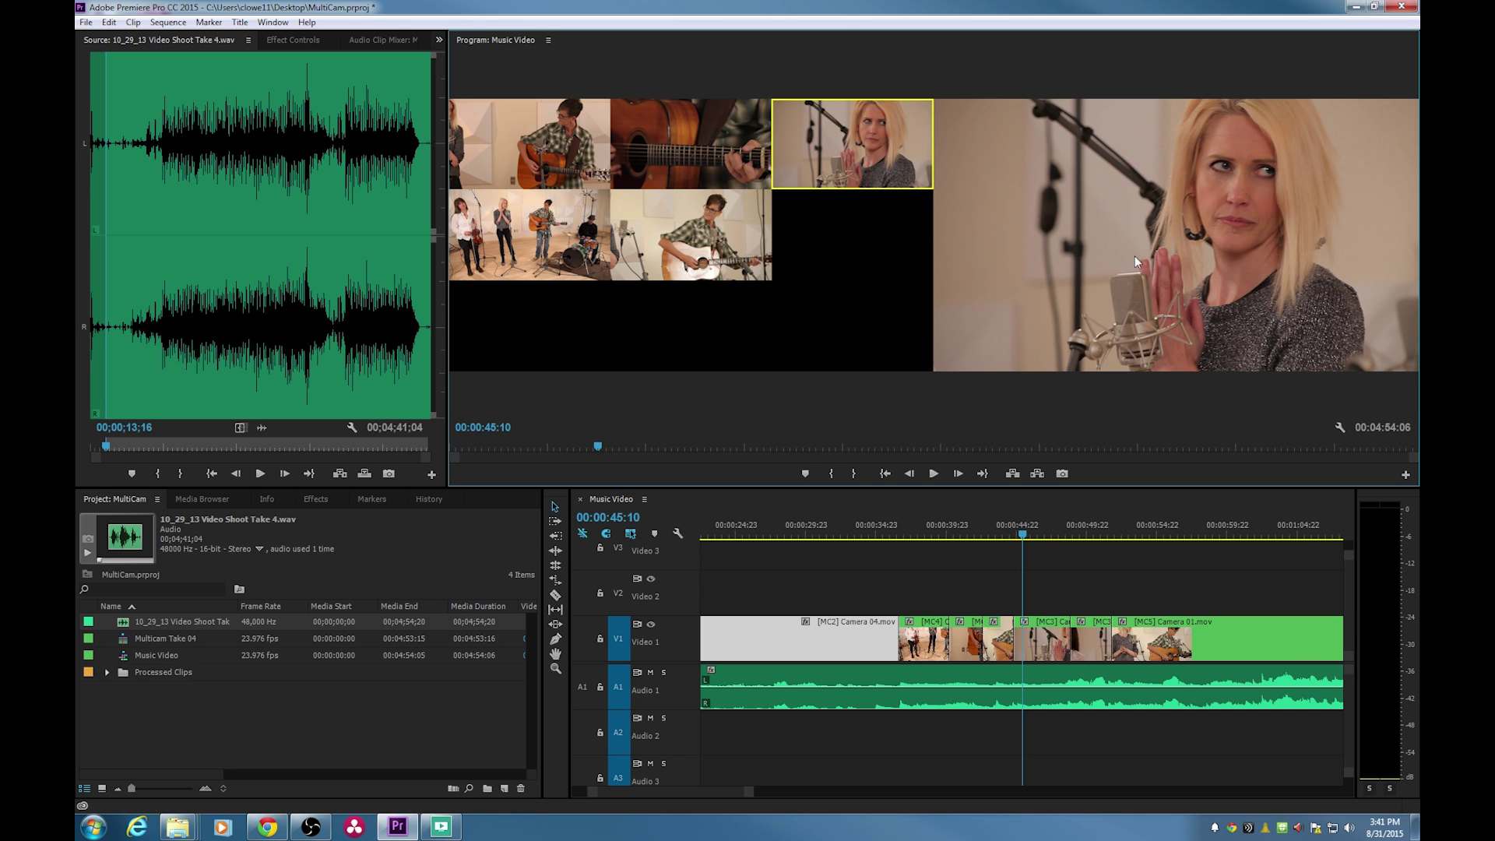
key("4")
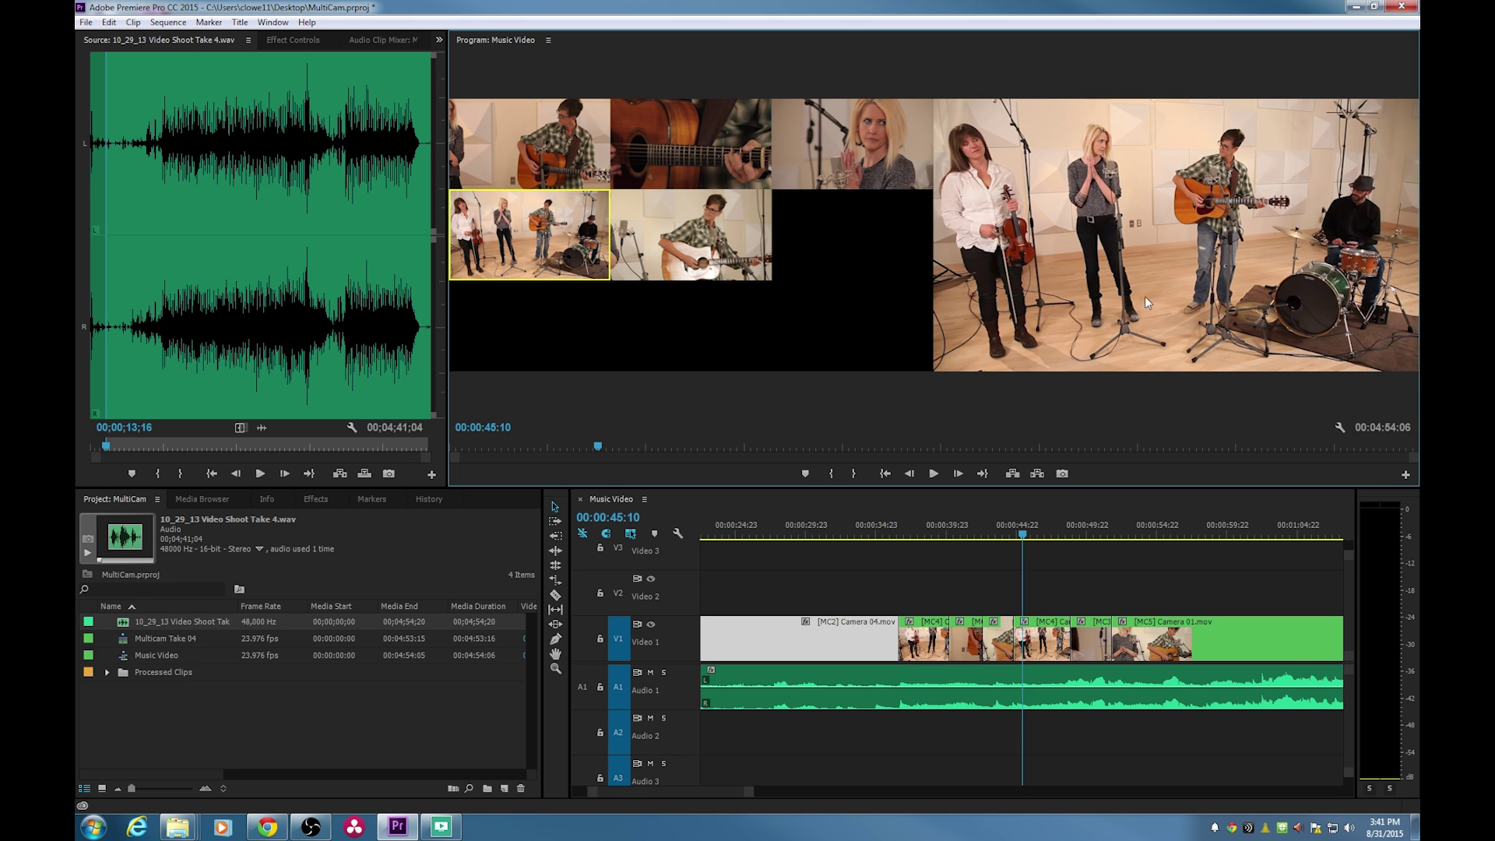
Try re-recording live cuts from 00:00:52:12, switching through cameras 1, 2, 3, 4, 1, 2 and 5 and stopping at 00:00:58:05.
left_click(1122, 534)
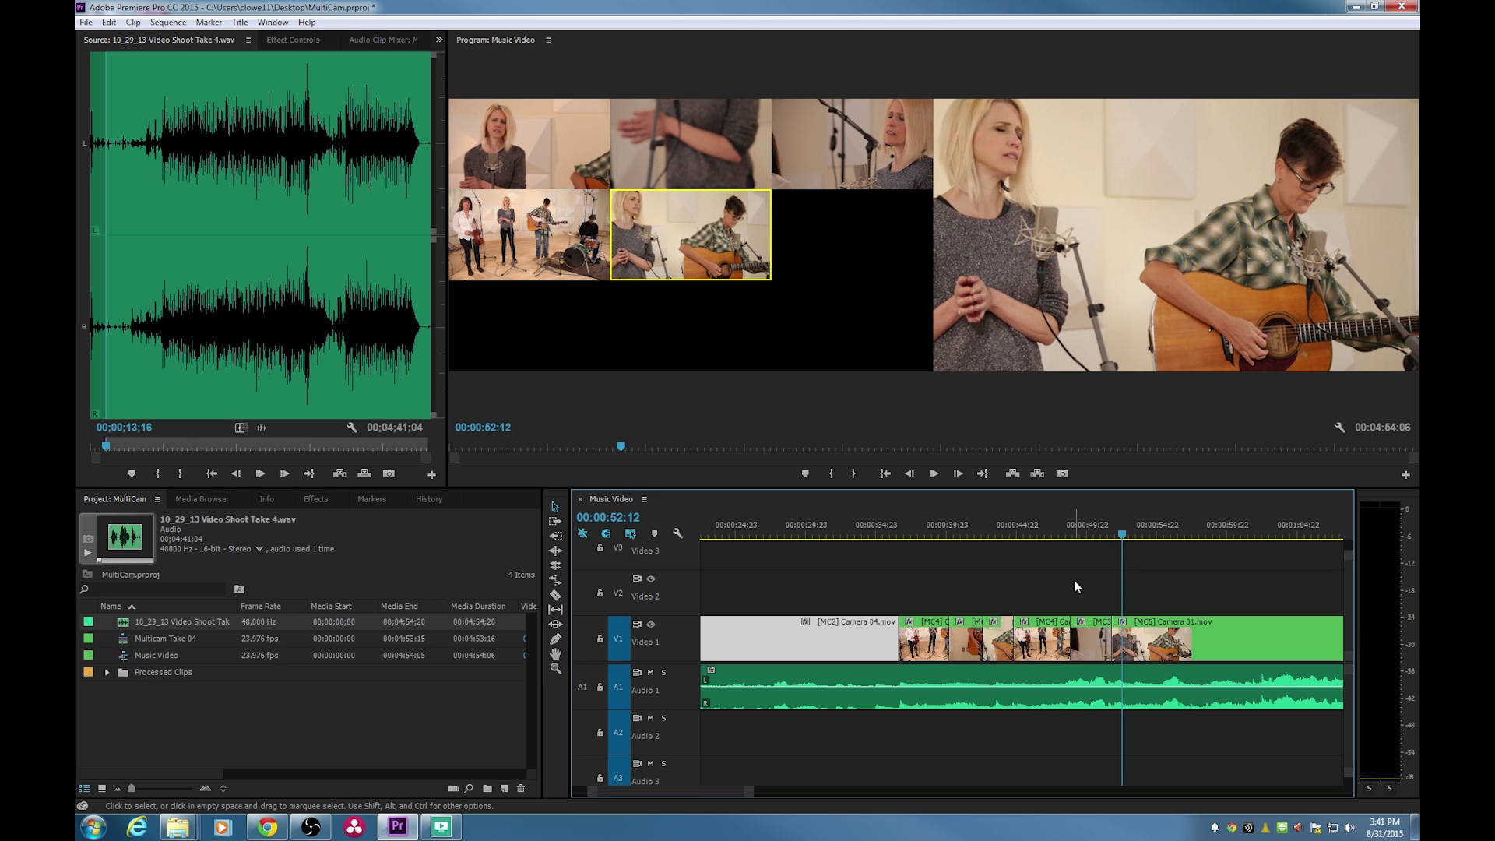
key("space")
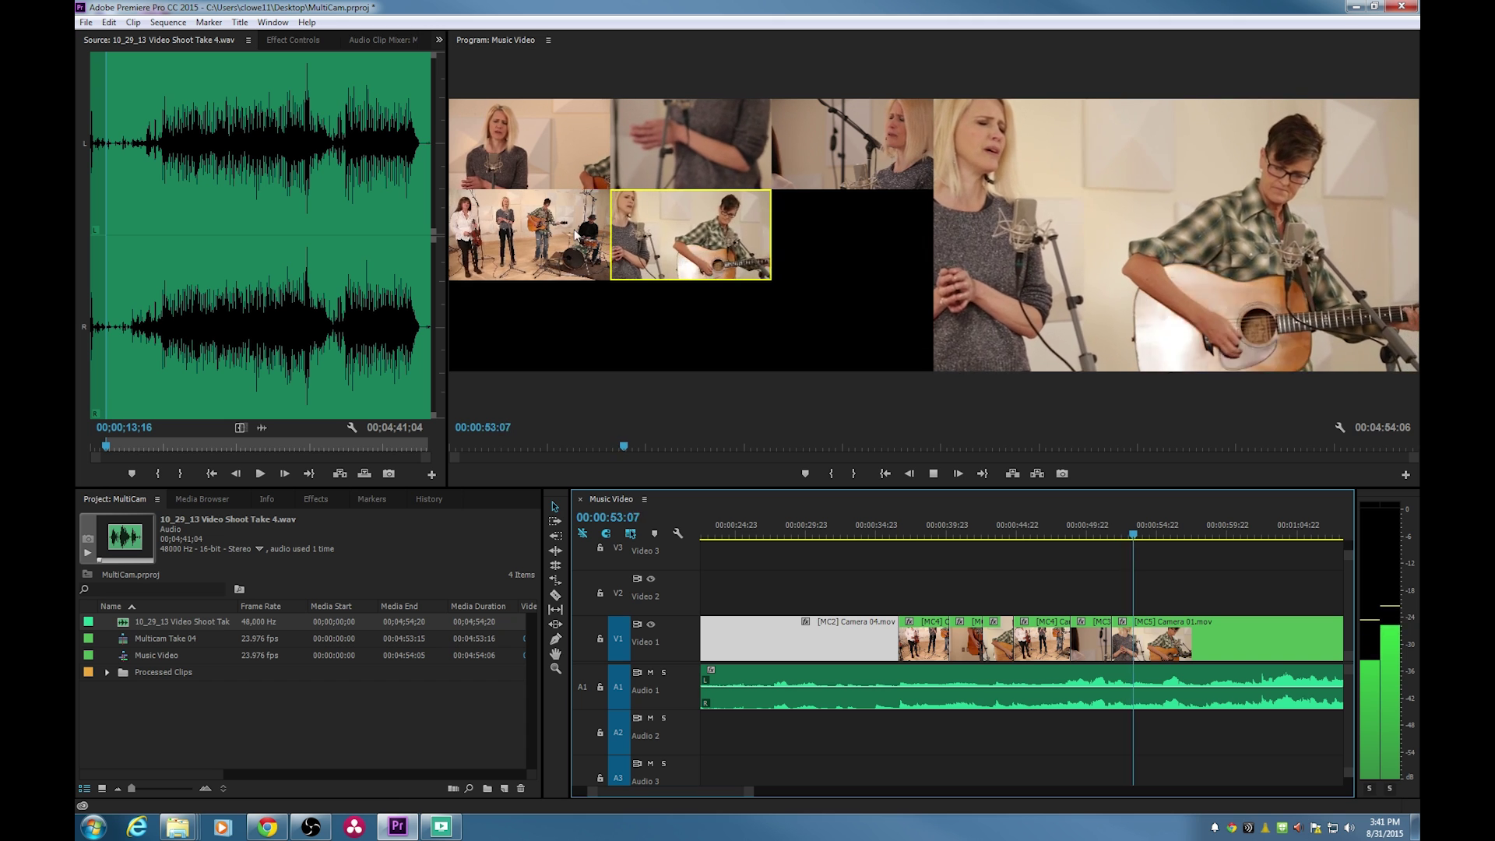
left_click(587, 162)
left_click(652, 151)
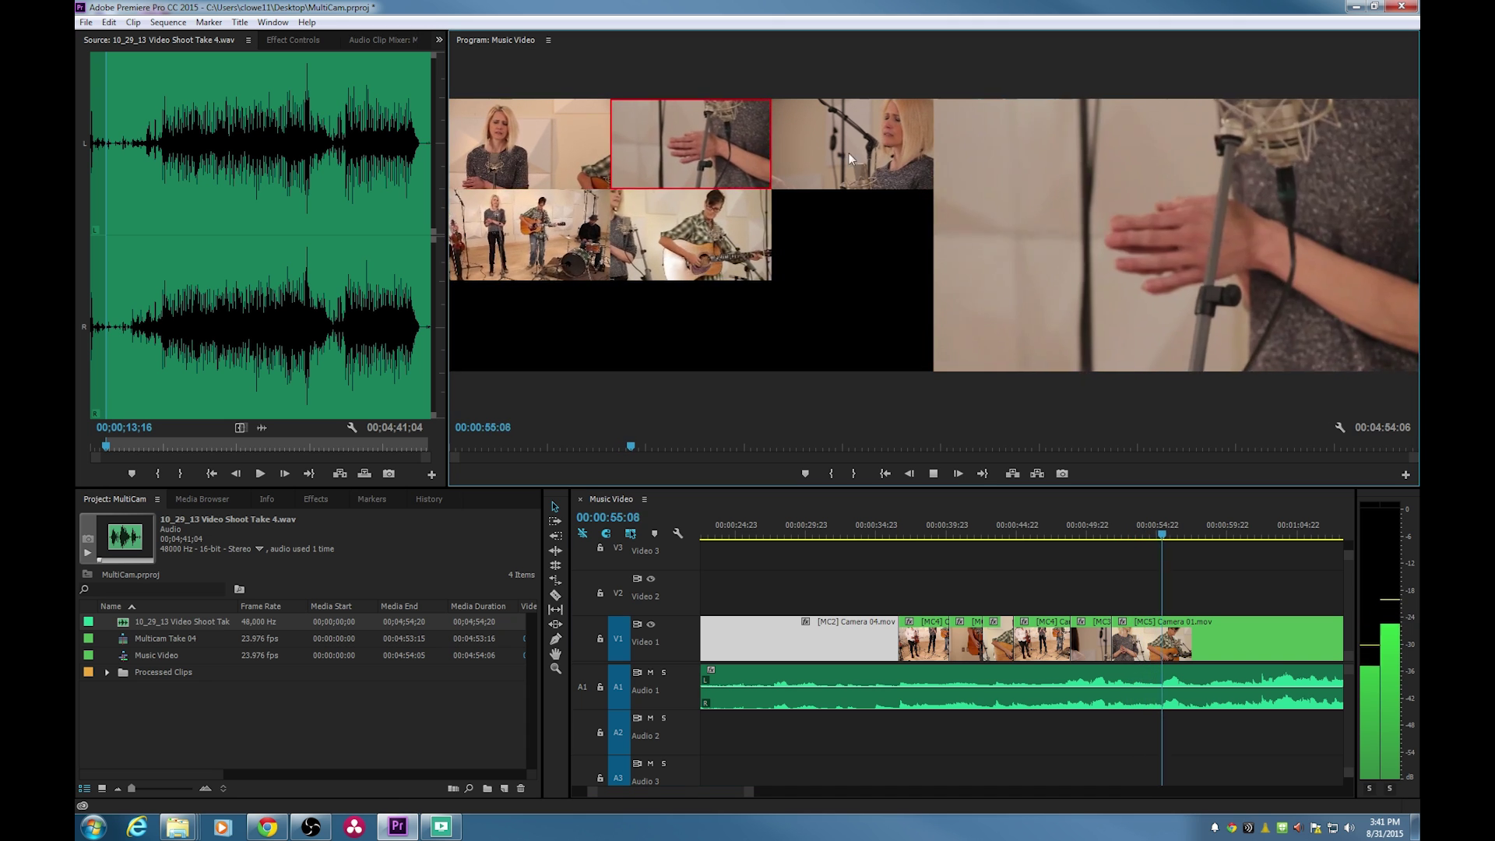
left_click(843, 153)
left_click(537, 234)
left_click(592, 160)
left_click(660, 165)
left_click(685, 233)
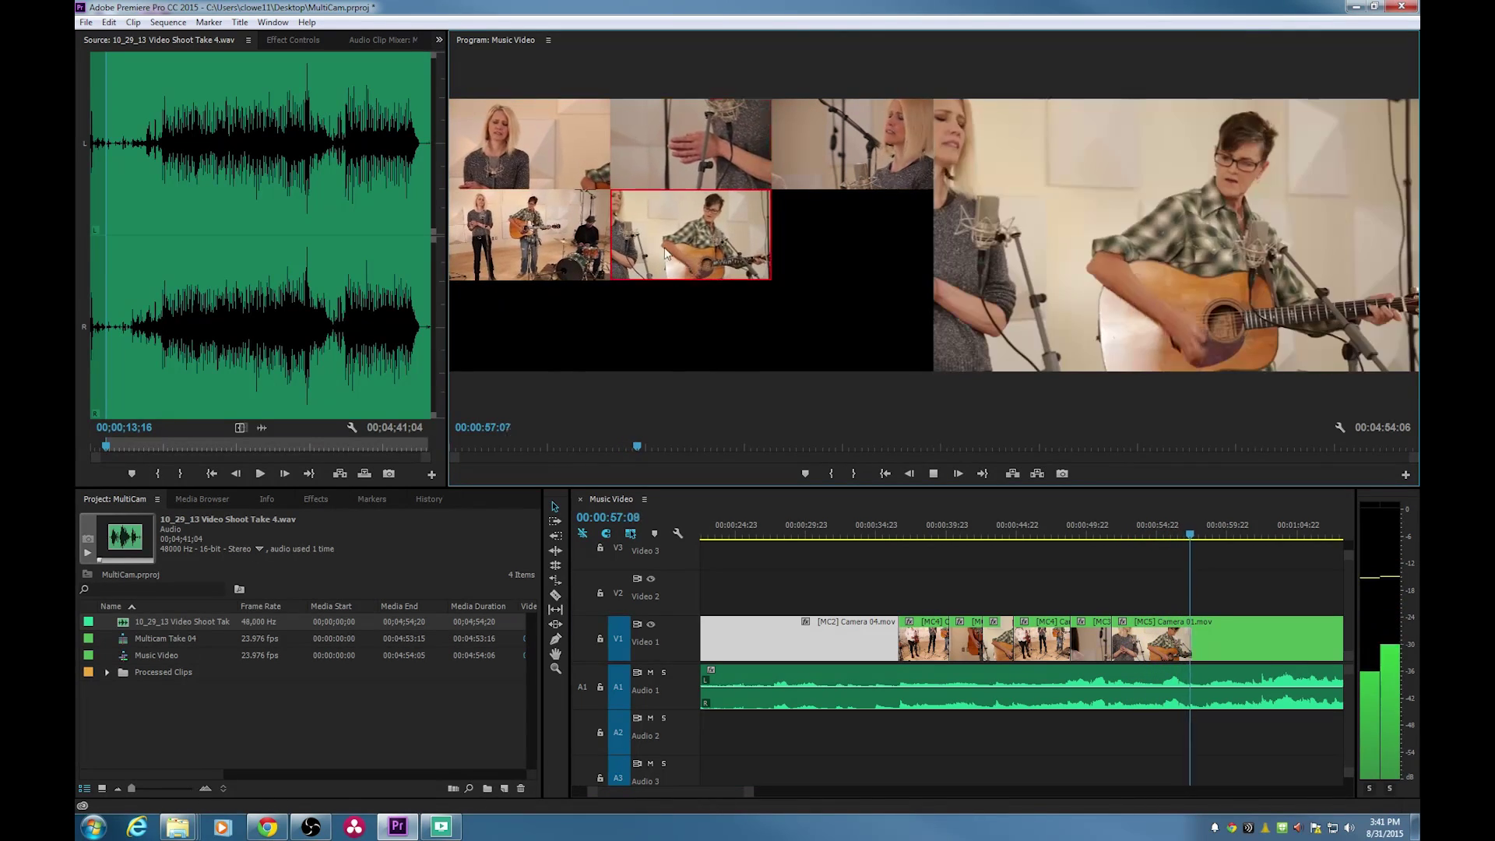
key("space")
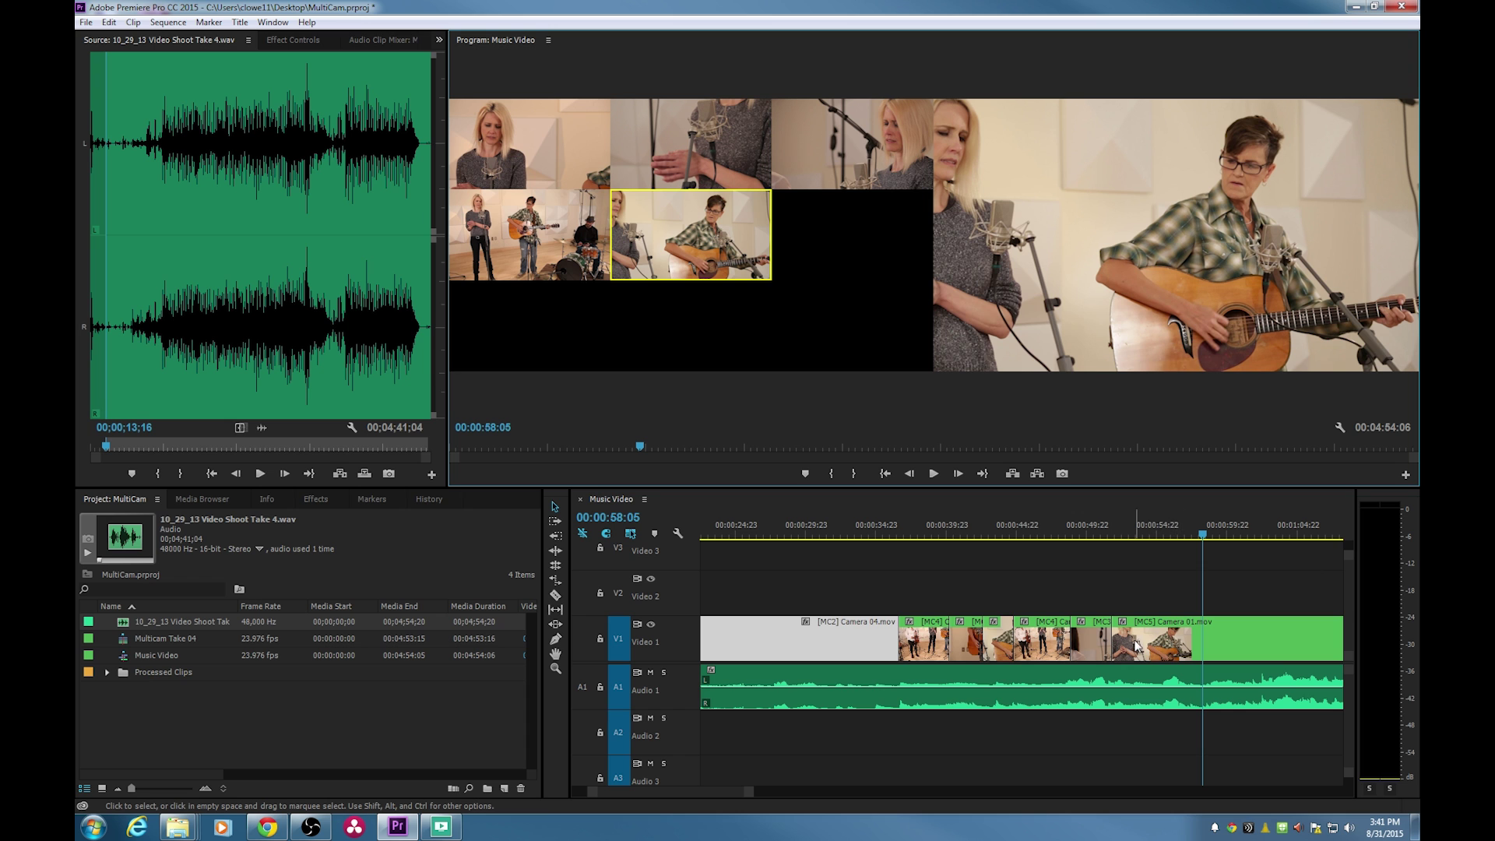
Undo and redo the recorded cuts, and record further live cuts past 00:00:54:23, including cameras 1 and 4, stopping at 00:01:10:22.
key("ctrl+z")
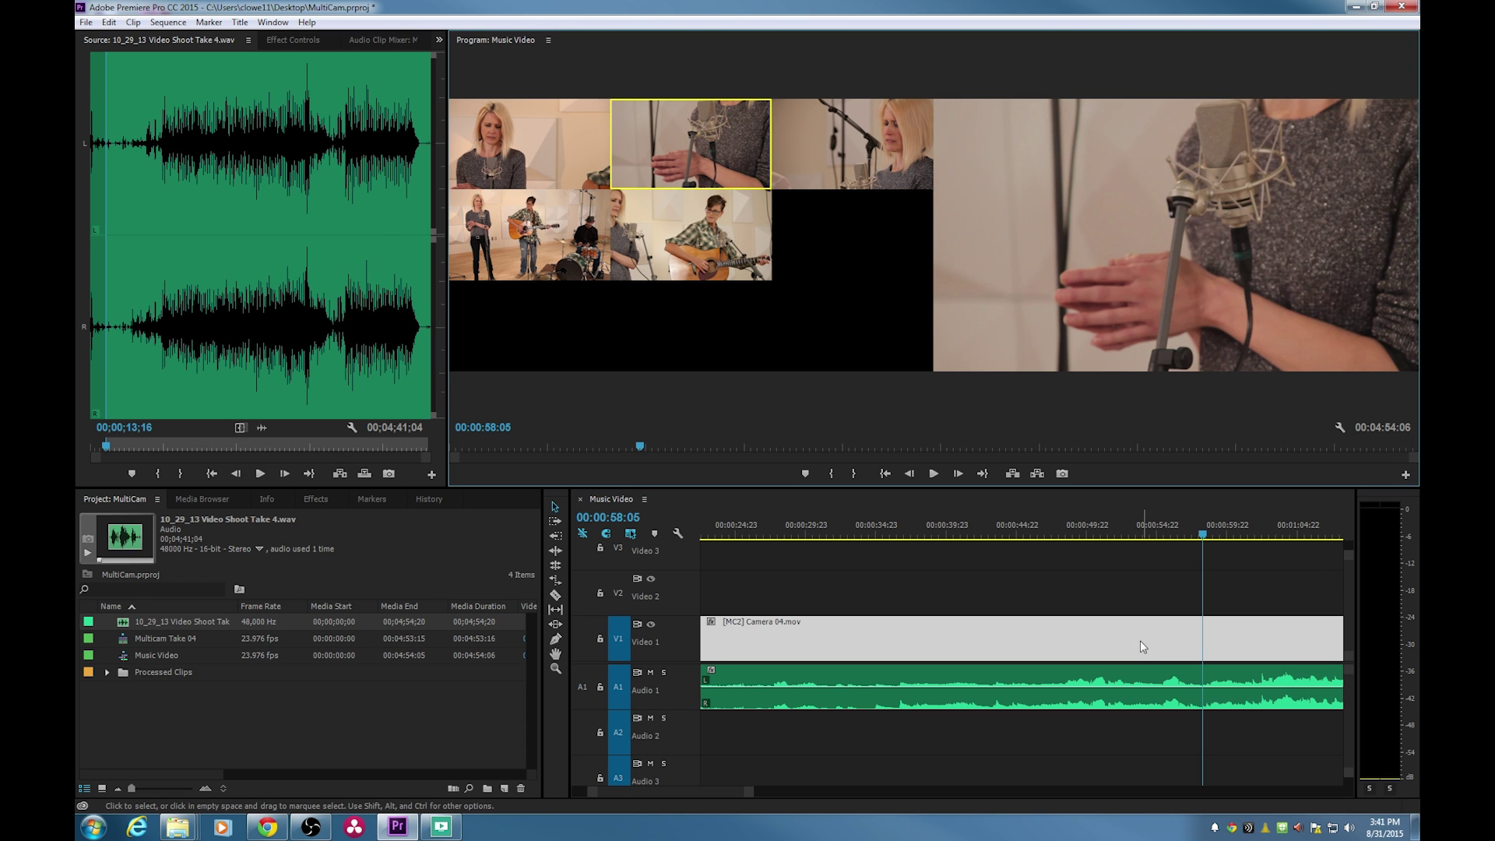
key("ctrl+shift+z")
key("space")
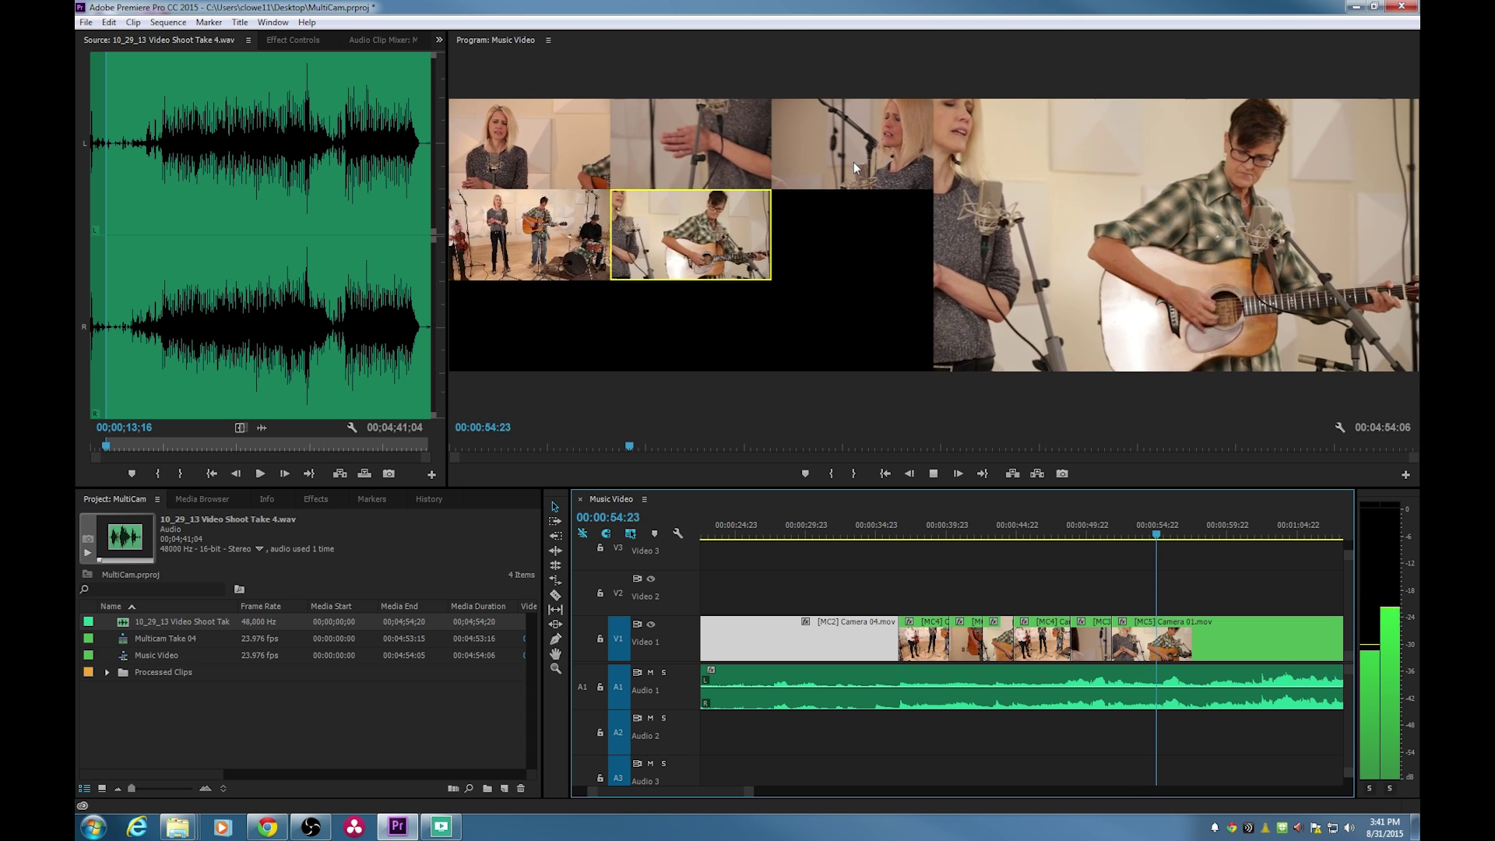
left_click(590, 147)
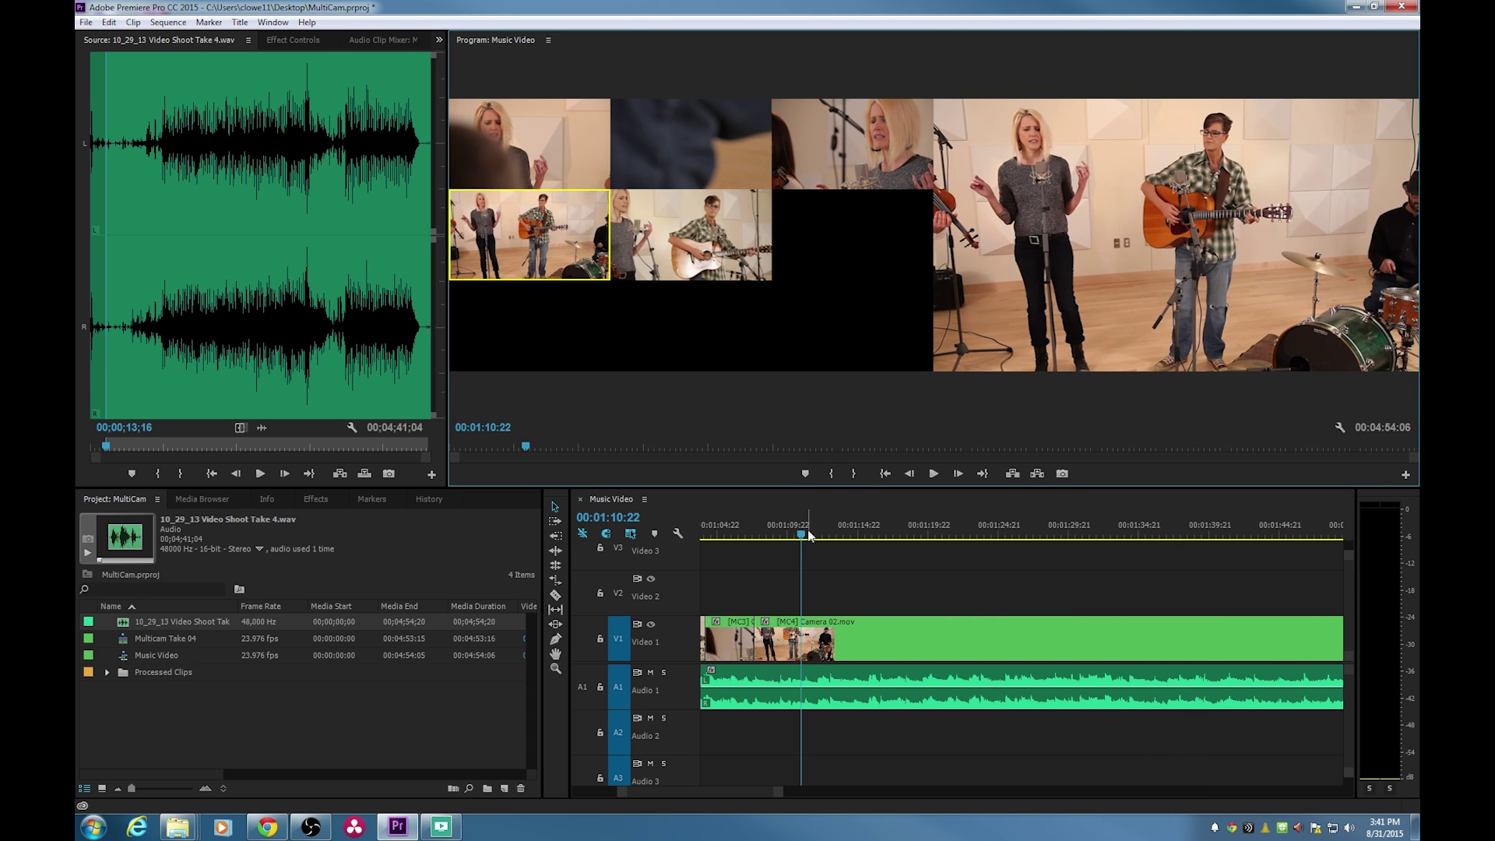
Go back to the camera 1 segment at 00:00:40:18 and switch its angle to camera 2.
left_click(802, 536)
key("minus")
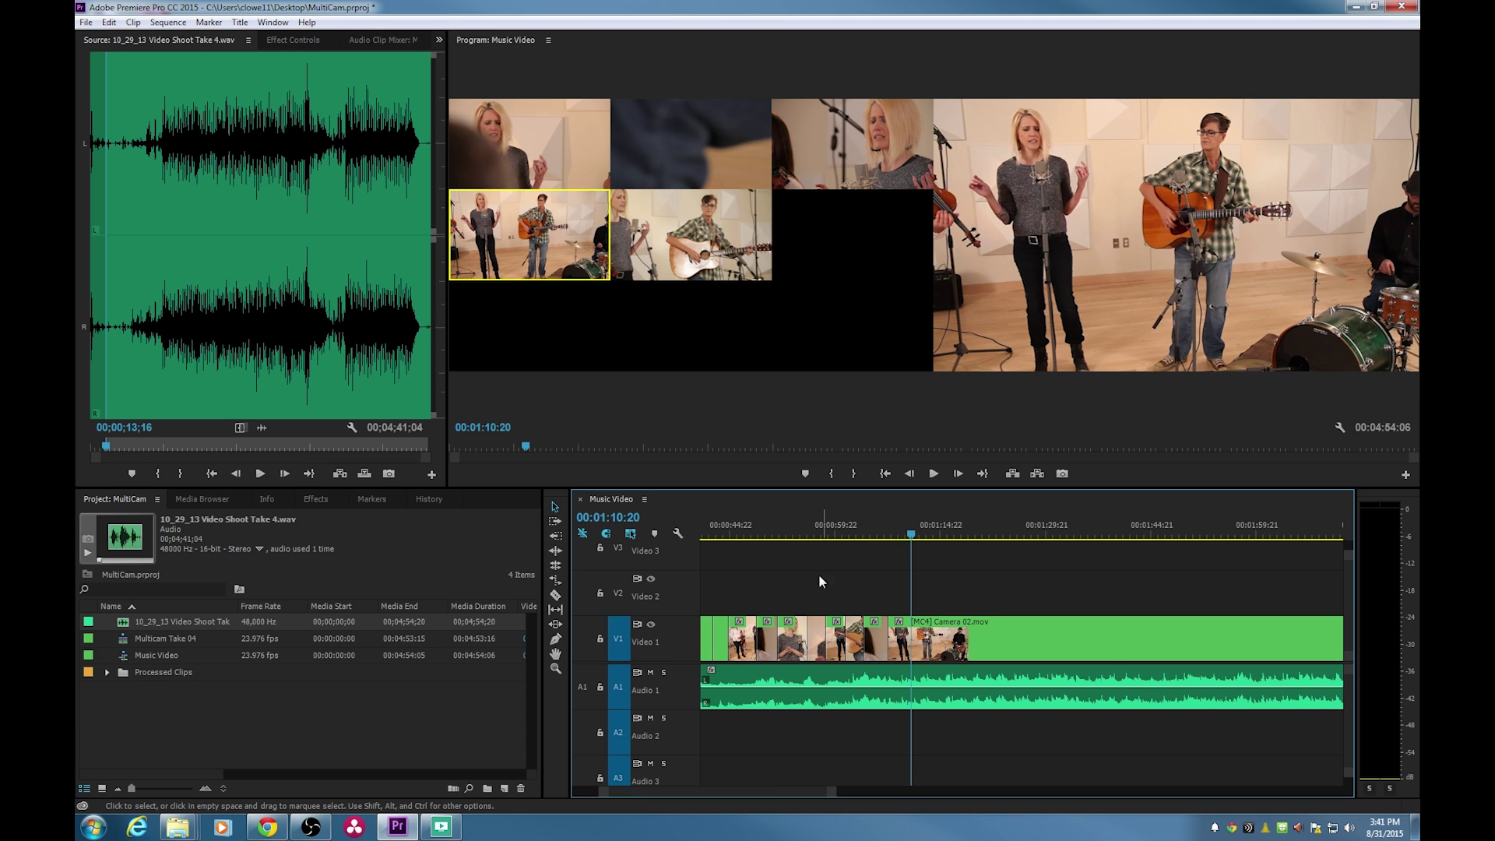
mouse_move(801, 534)
left_mouse_down()
mouse_move(667, 549)
mouse_move(776, 545)
left_mouse_up()
key("space")
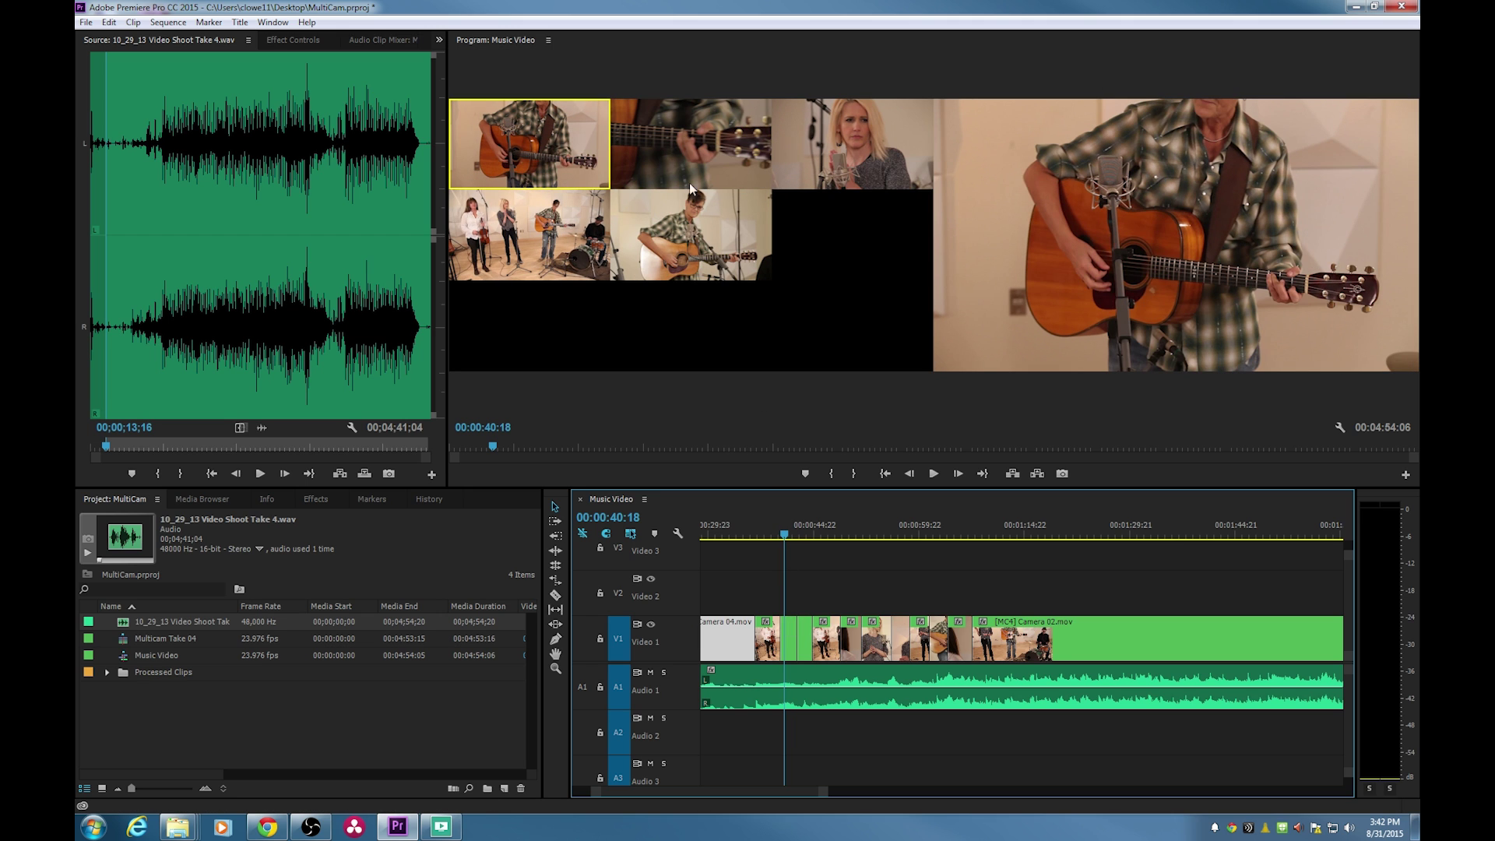
left_click(694, 144)
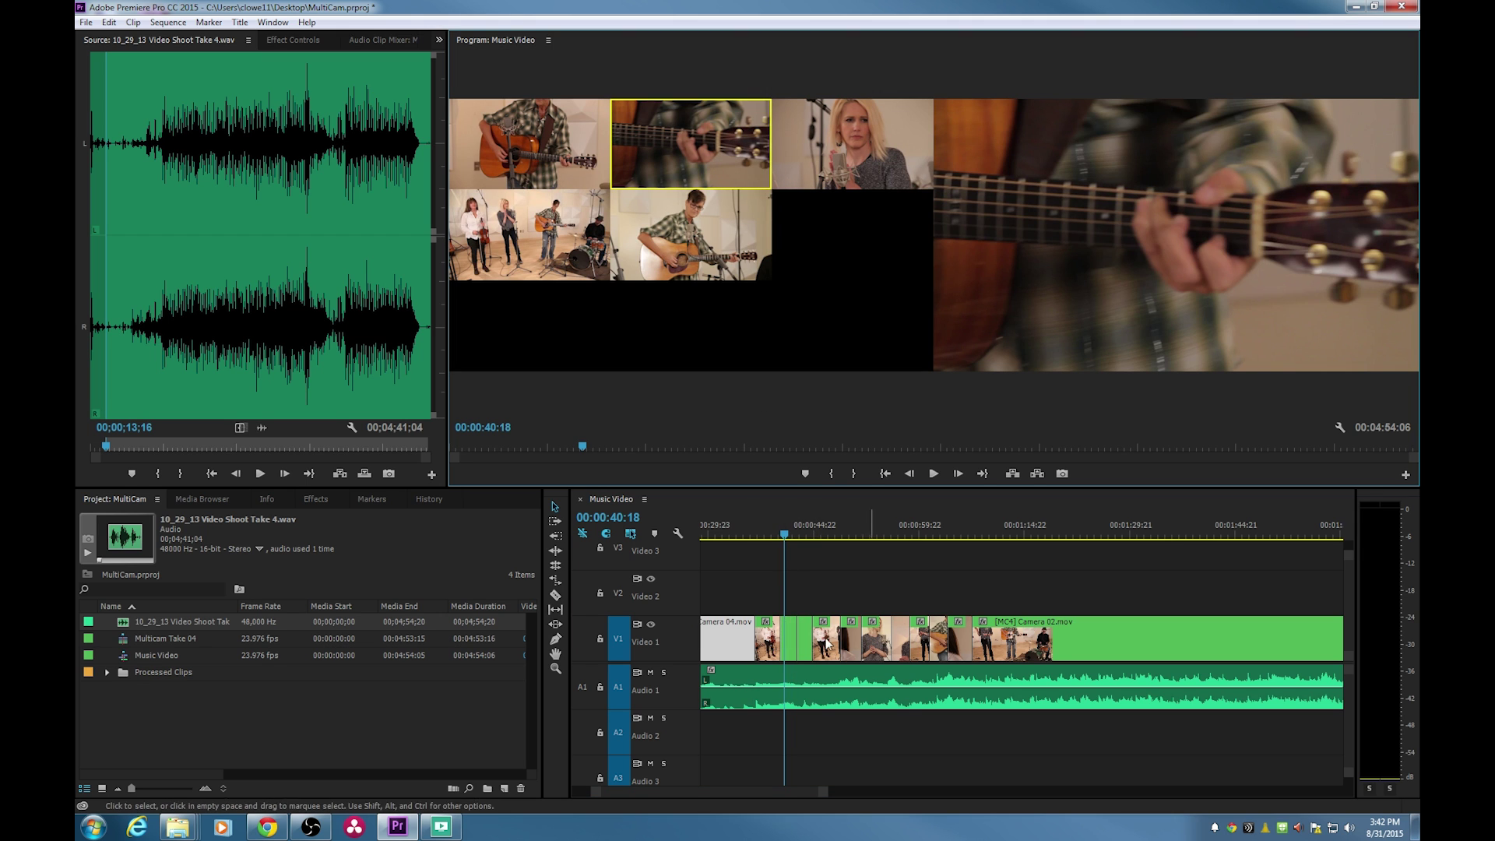
Delete the camera 3 segment at 00:00:51:05 and extend the neighbouring camera 4 and camera 5 segments with the Rolling Edit tool until they meet mid-gap.
left_click(858, 528)
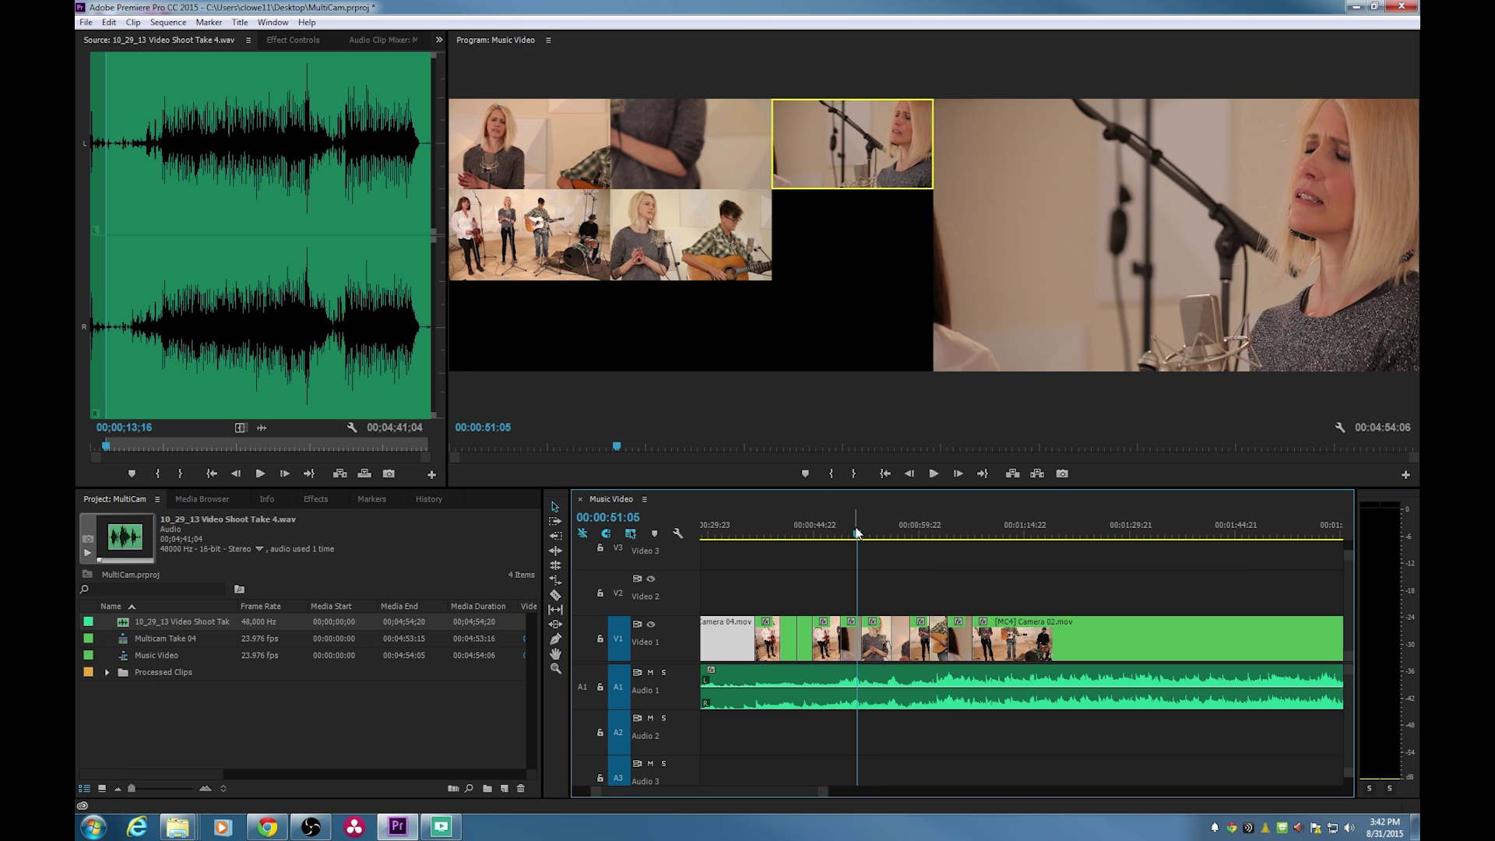
key("equal")
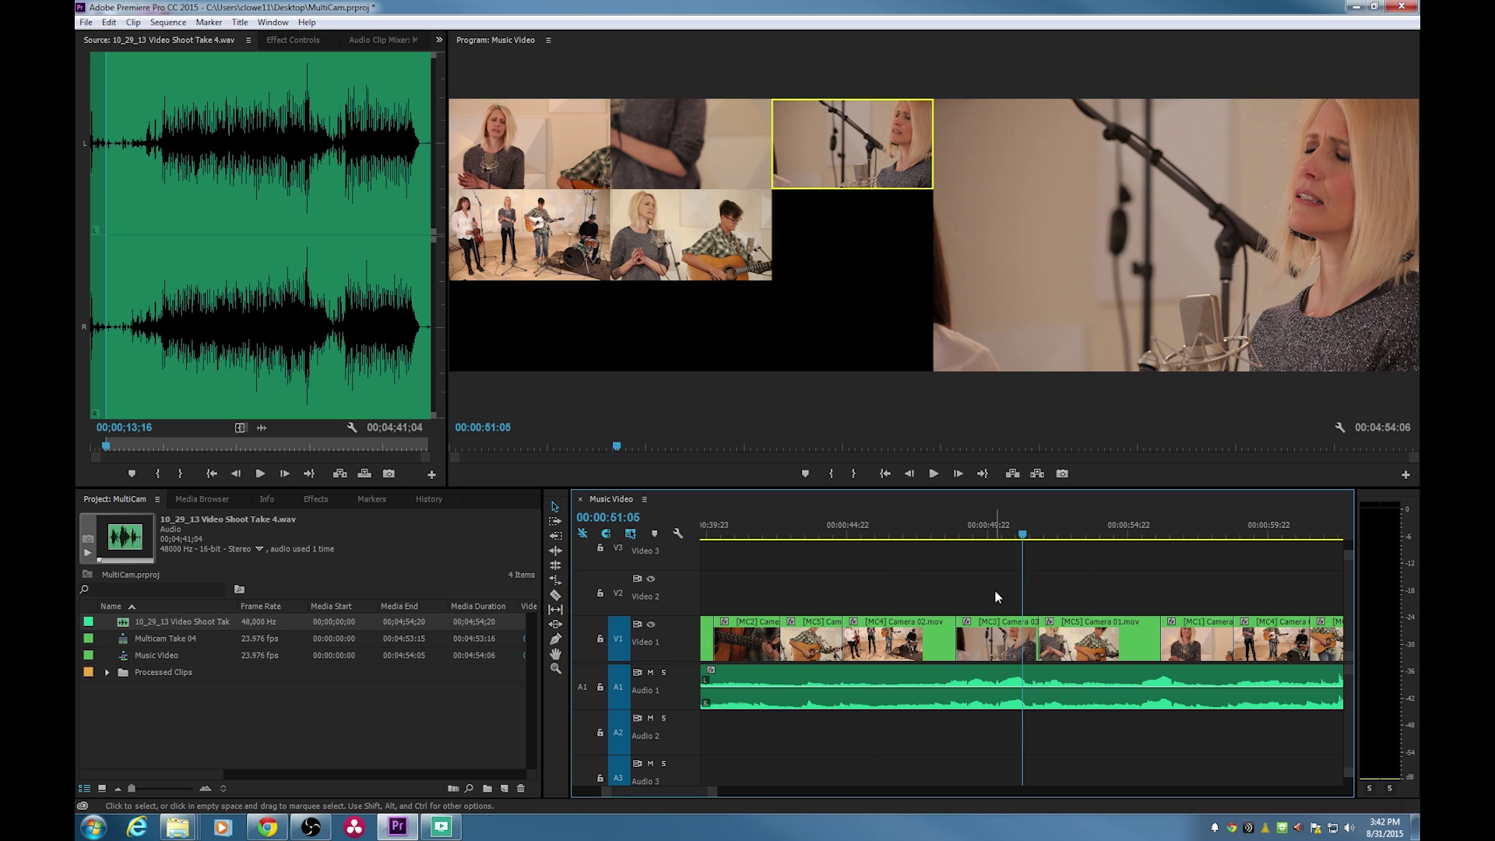
left_click(996, 634)
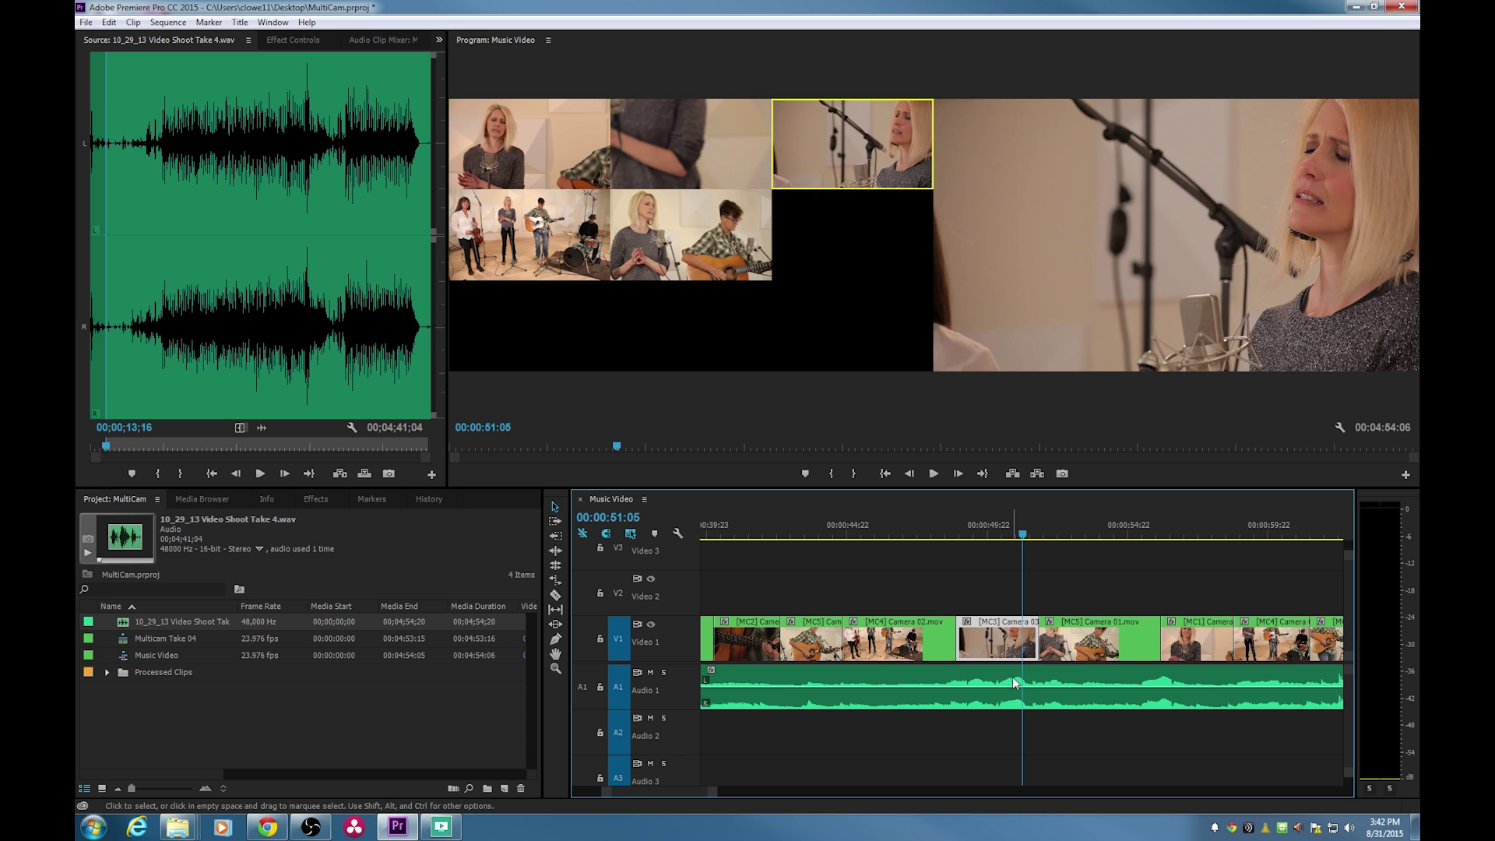
key("Delete")
left_click_drag(958, 645, 996, 628)
key("n")
left_click_drag(1002, 526, 953, 527)
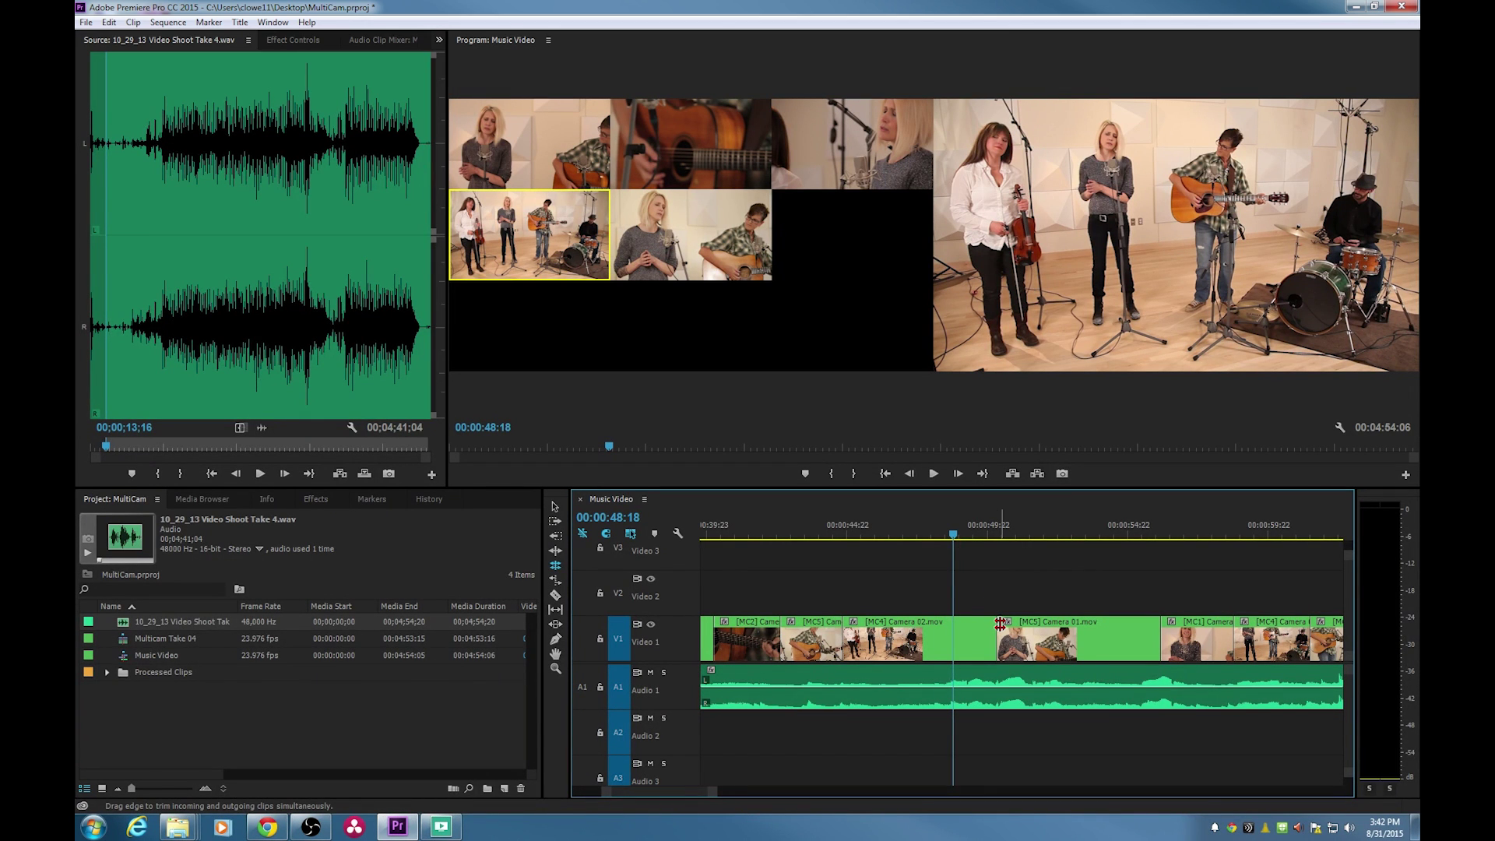
key("minus")
key("minus")
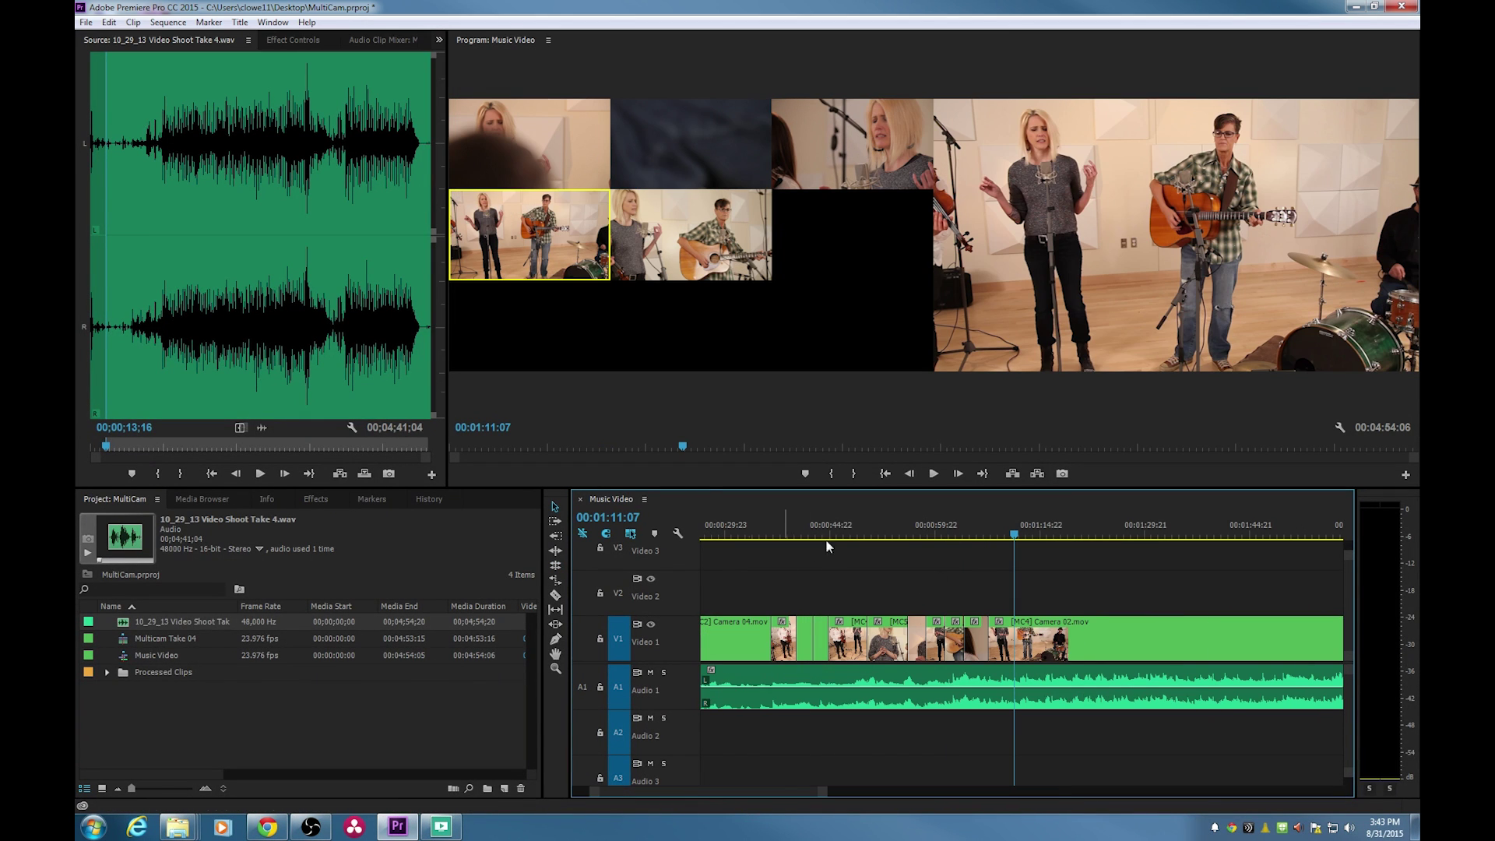
Examine the keyboard shortcuts assigned to the Cut to Camera commands and leave them unchanged.
left_click(109, 22)
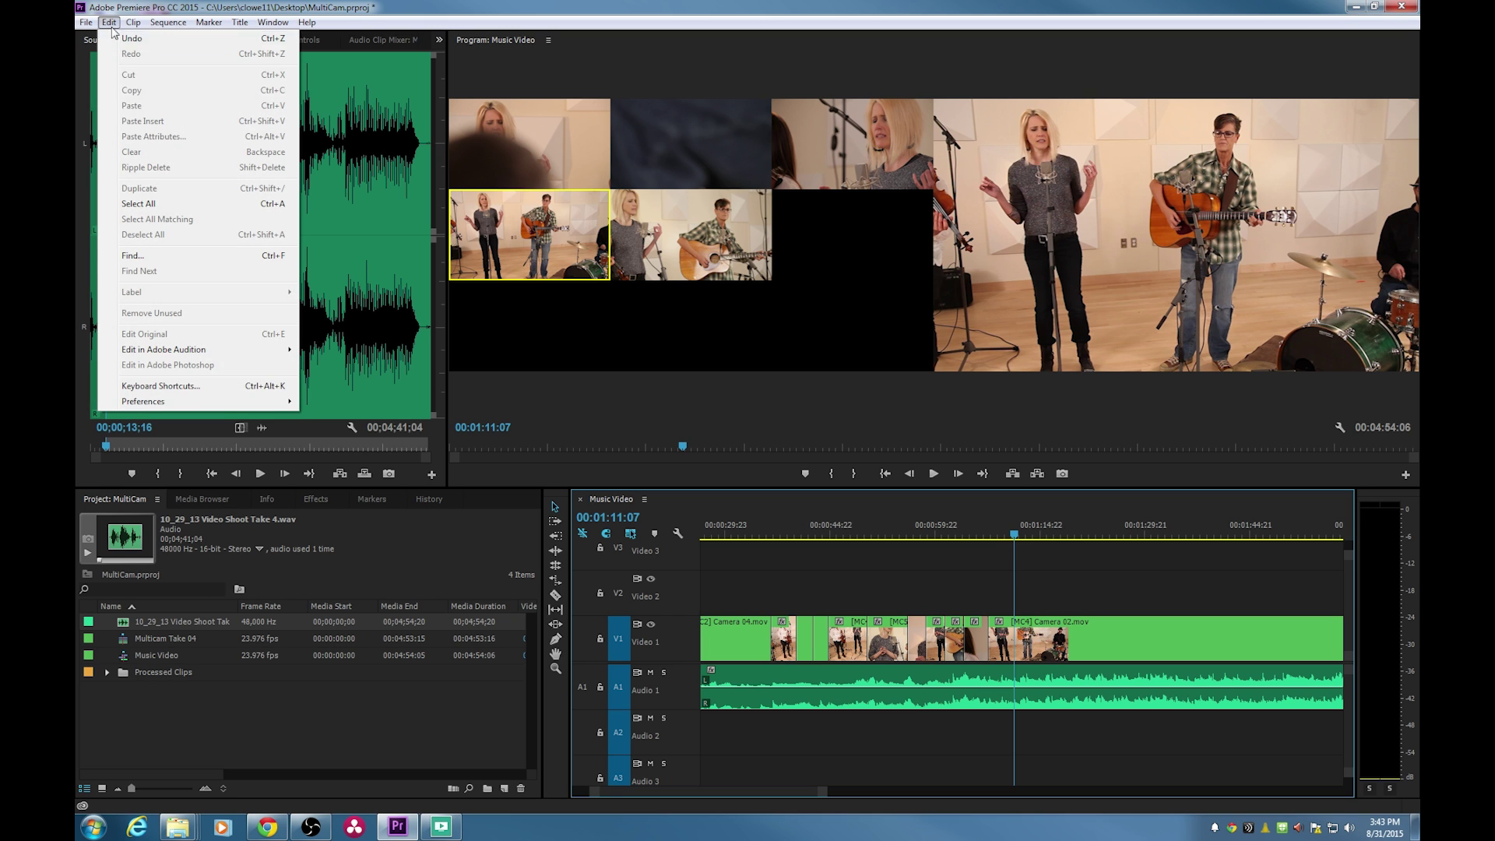
left_click(192, 387)
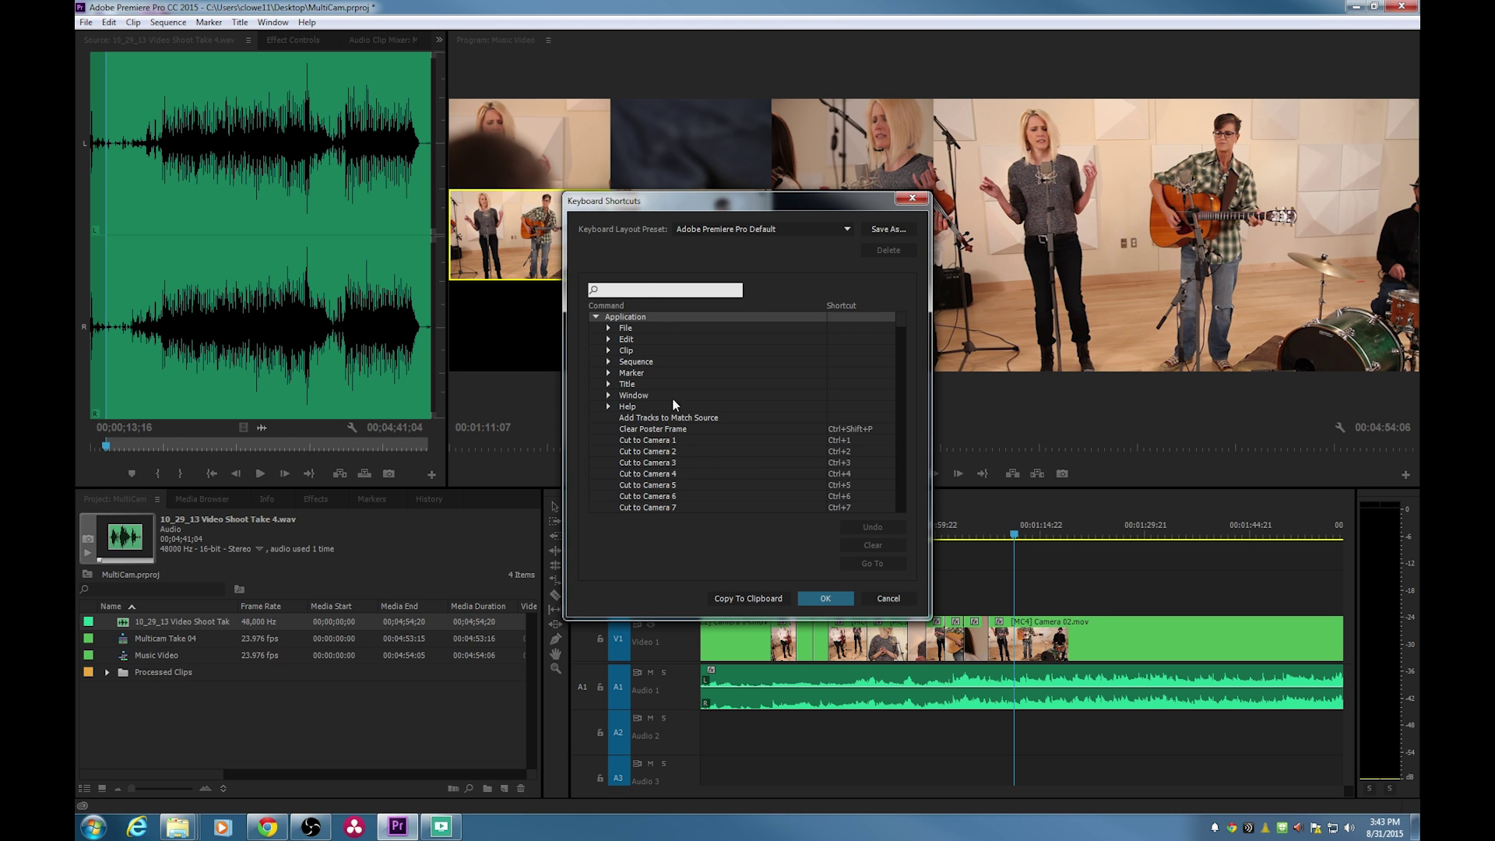
left_click_drag(668, 214, 853, 293)
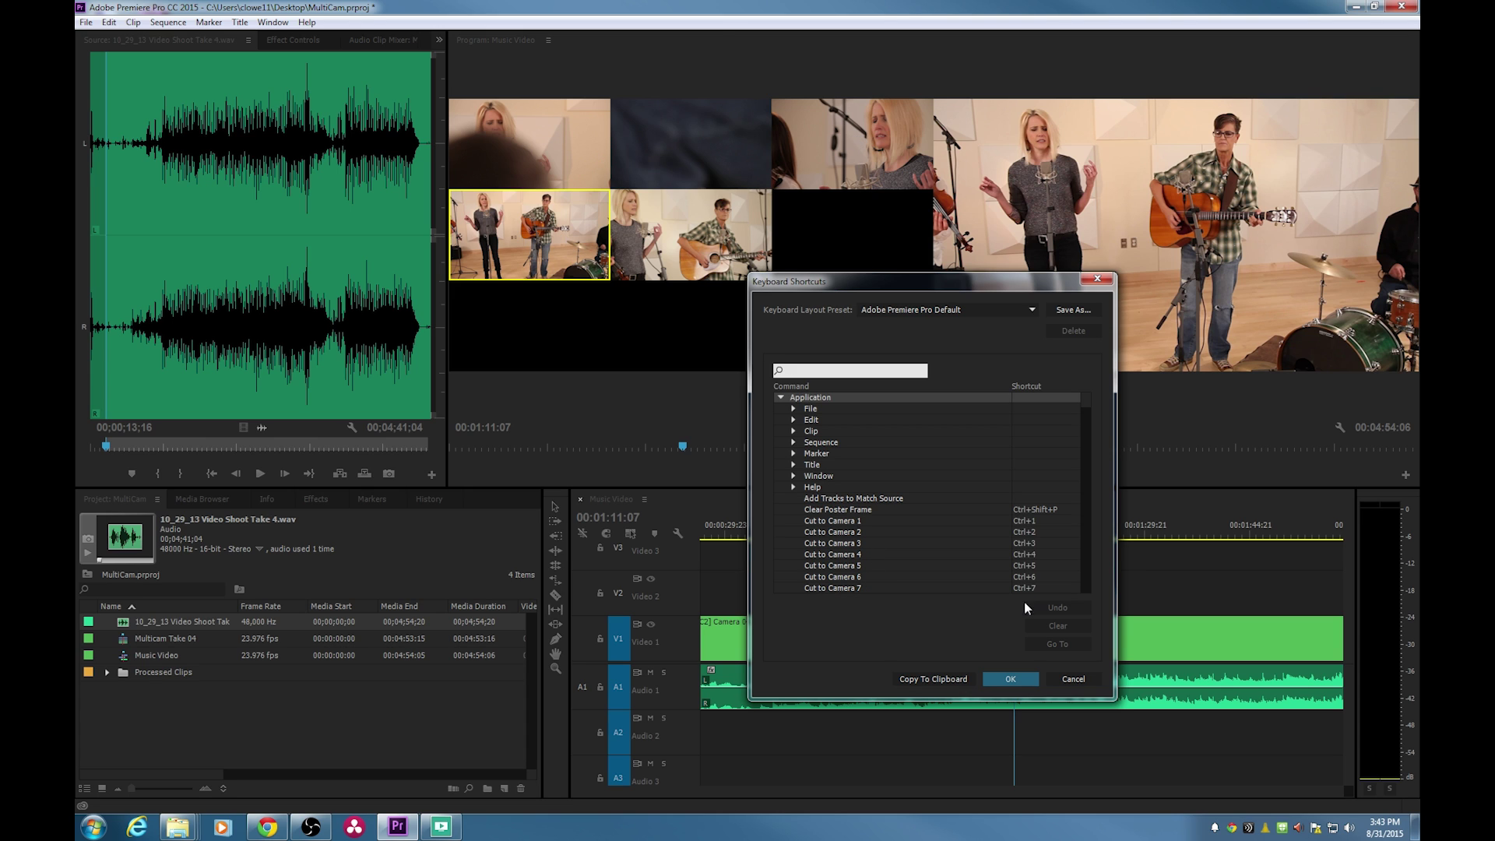
left_click(1067, 678)
Record live cuts from about 00:01:11:17, switching through cameras 1, 2, 3, 4 and 5 in order and stopping at 00:01:19:03.
left_click(1021, 525)
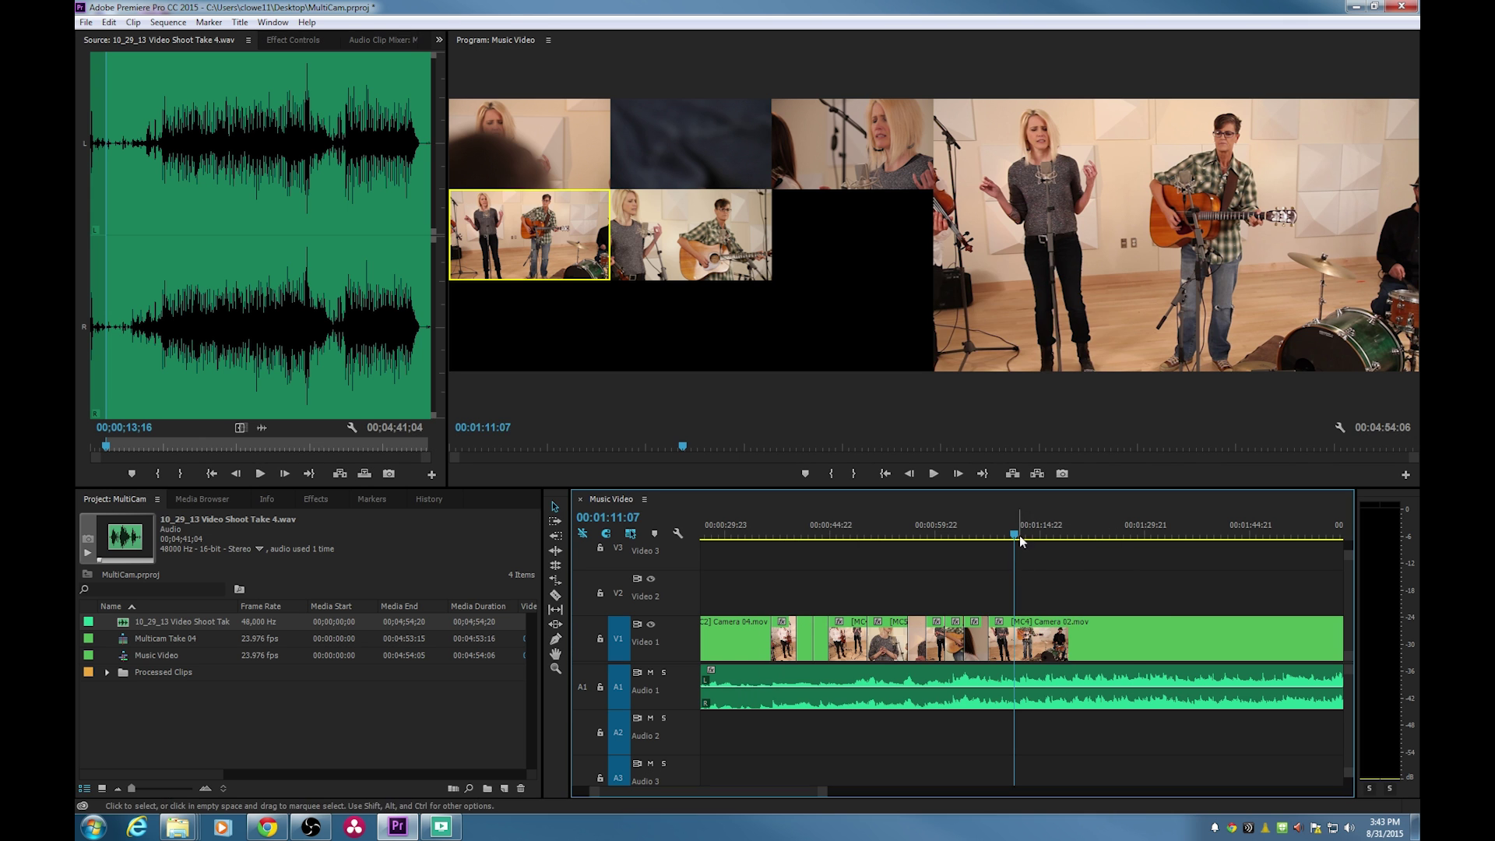
key("space")
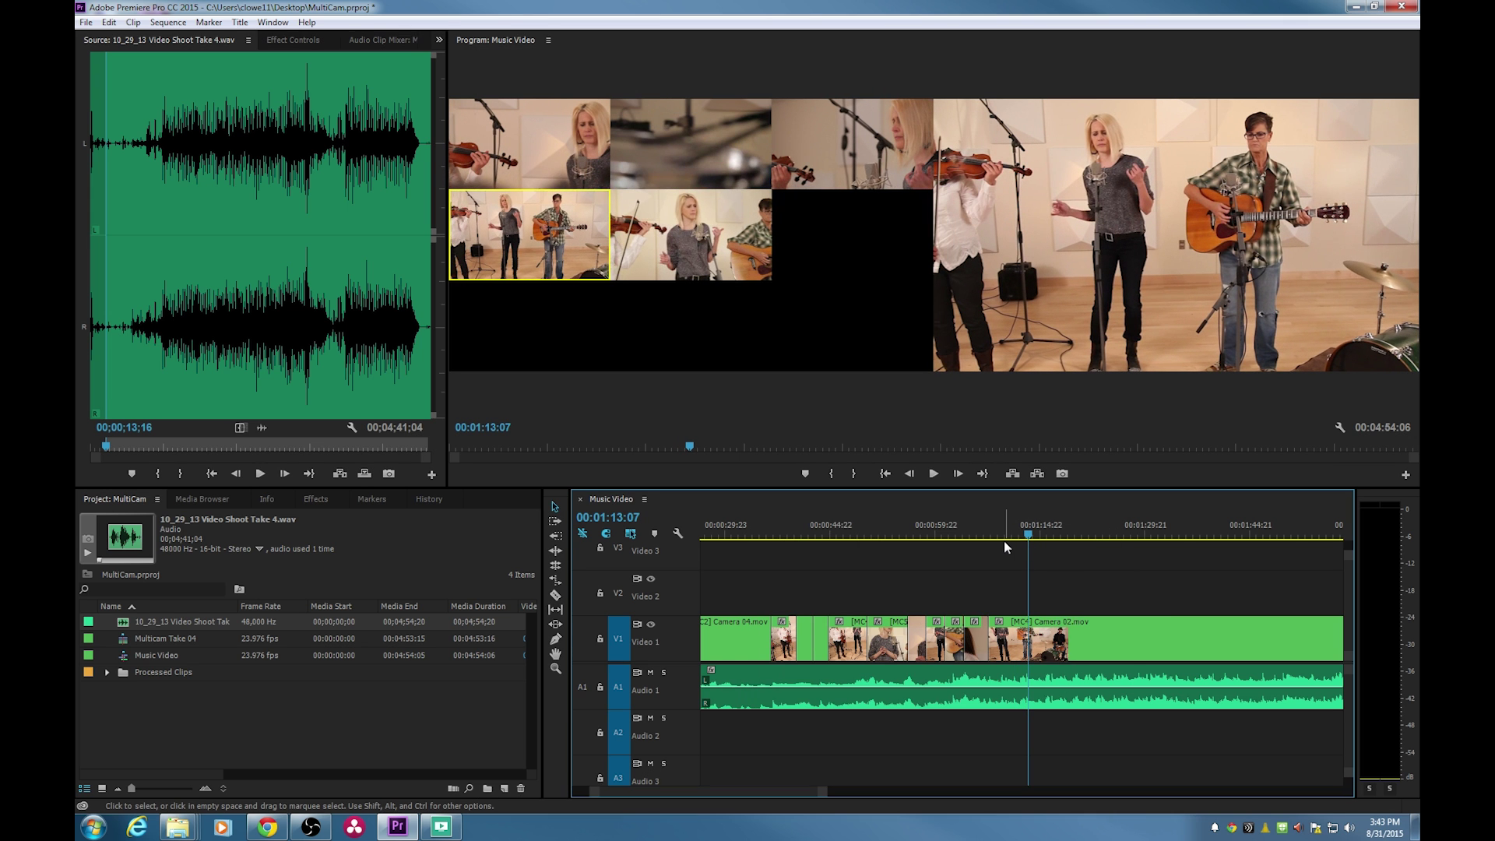
left_click(1018, 533)
key("space")
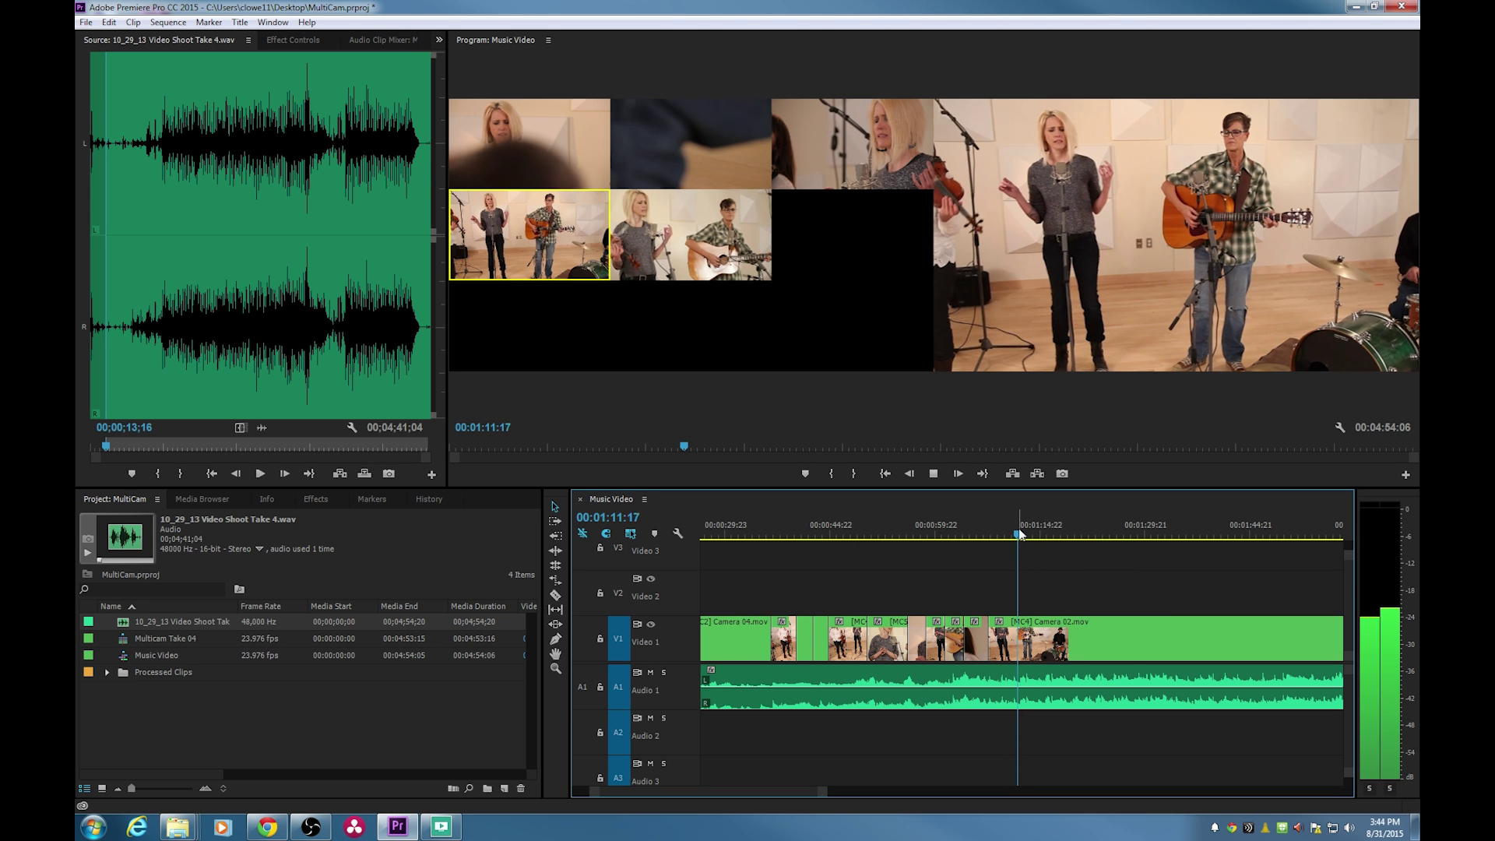
key("3")
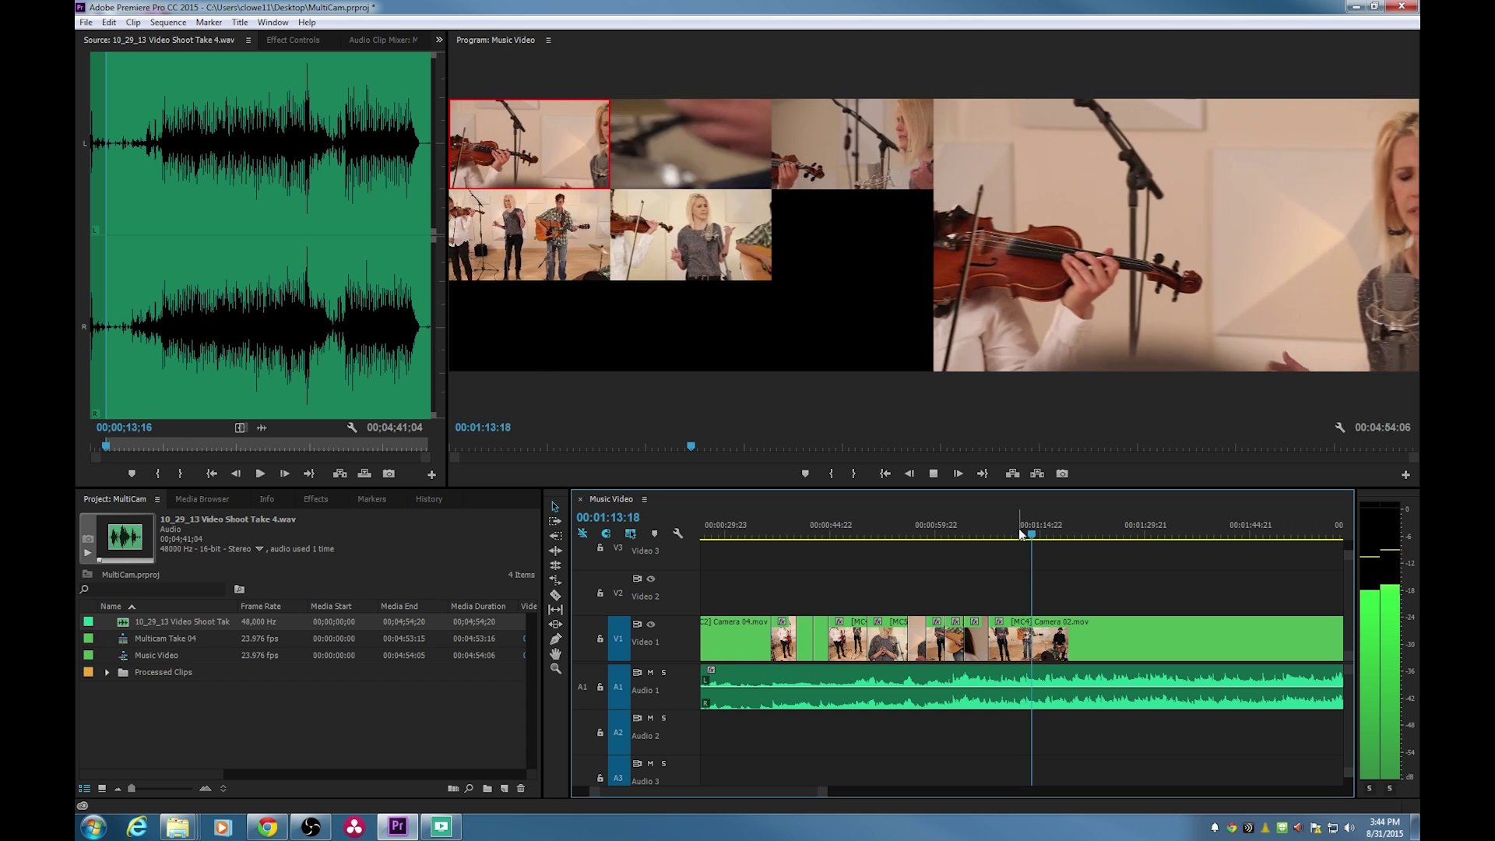
key("2")
key("3")
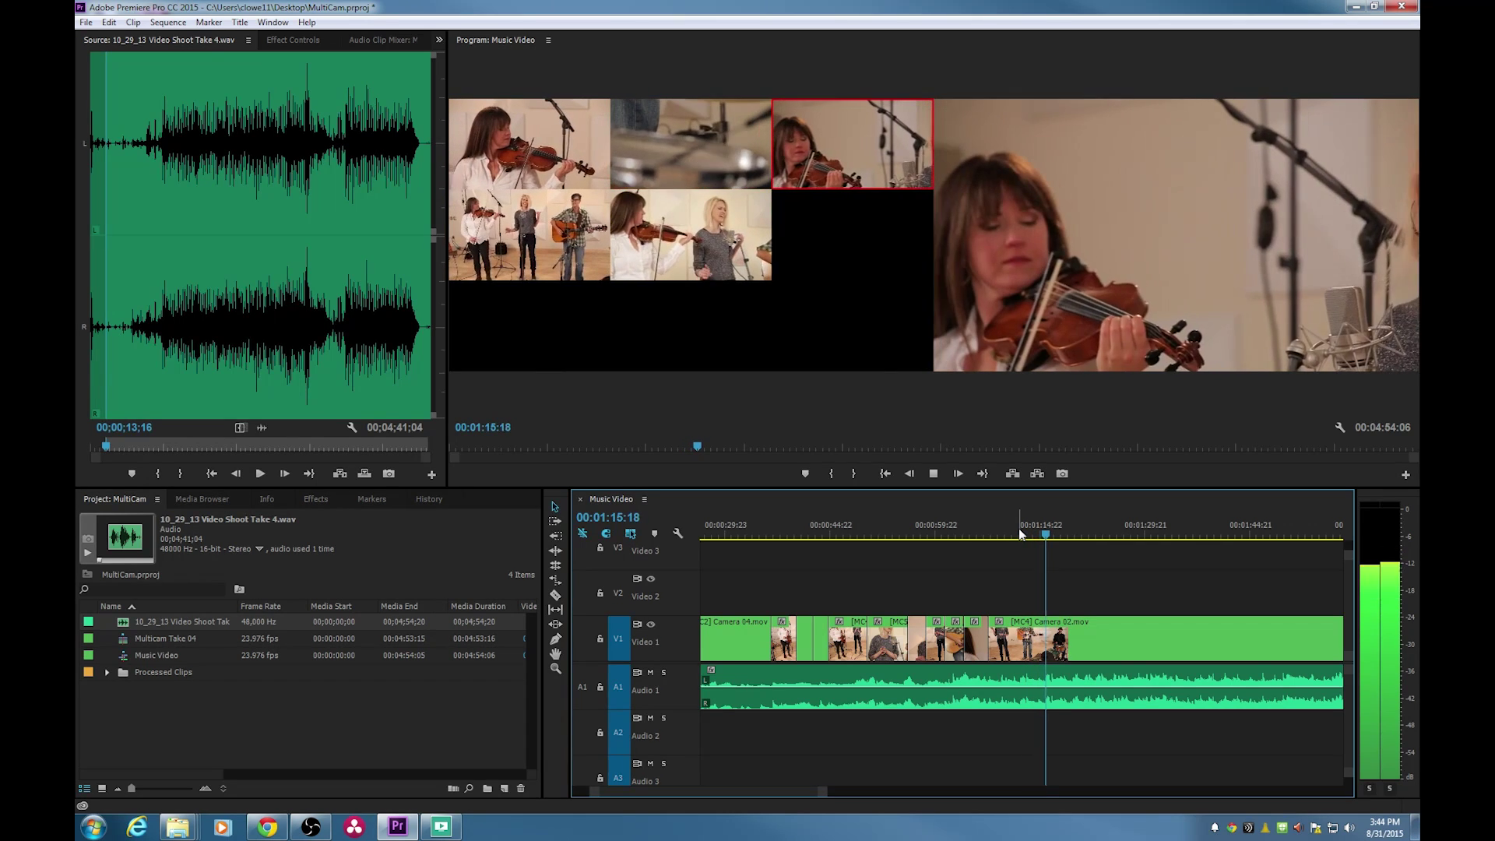
key("4")
key("5")
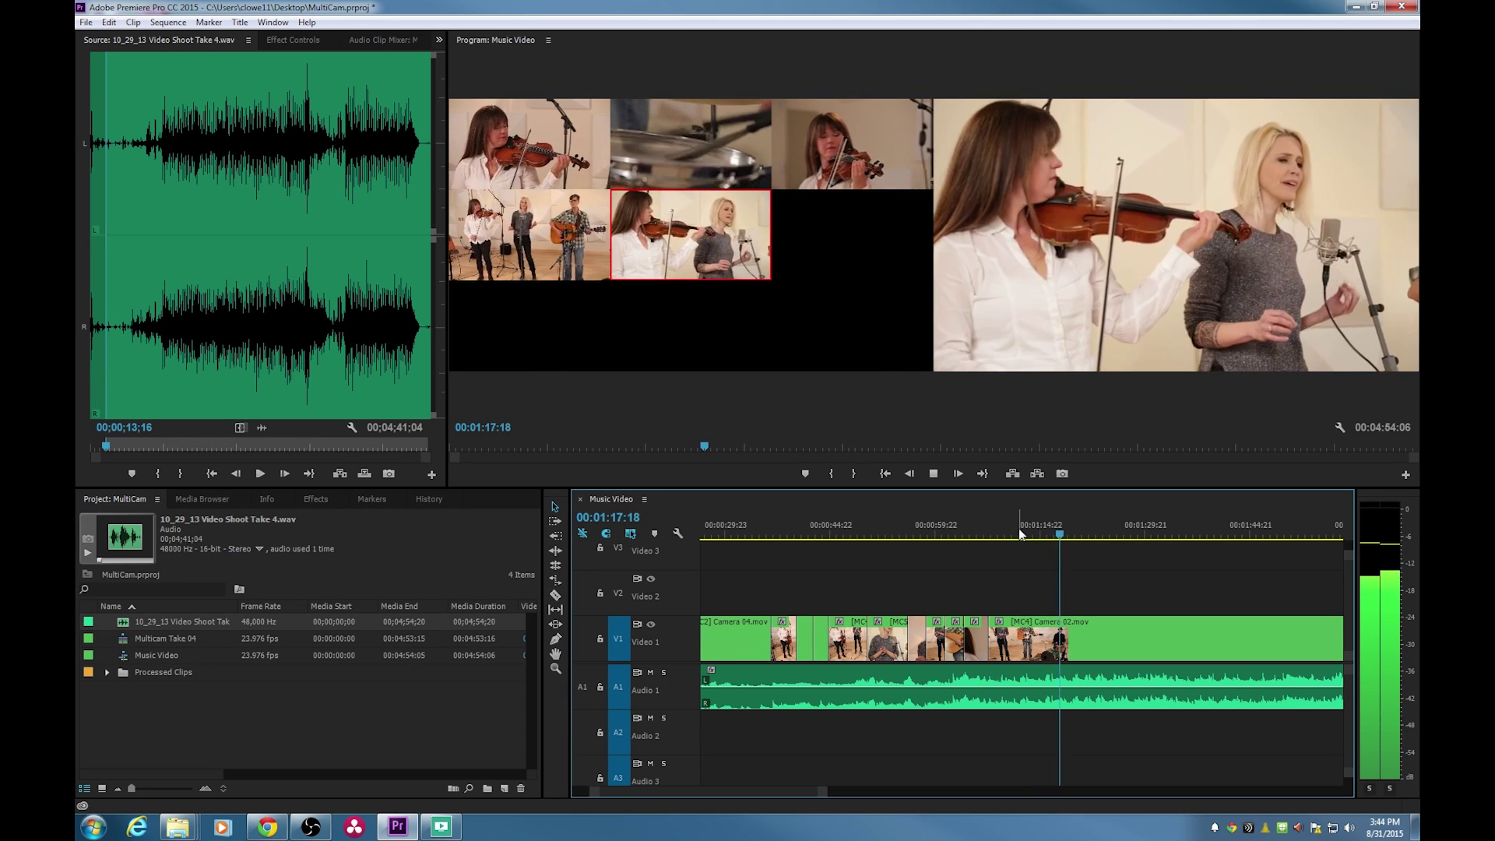
key("space")
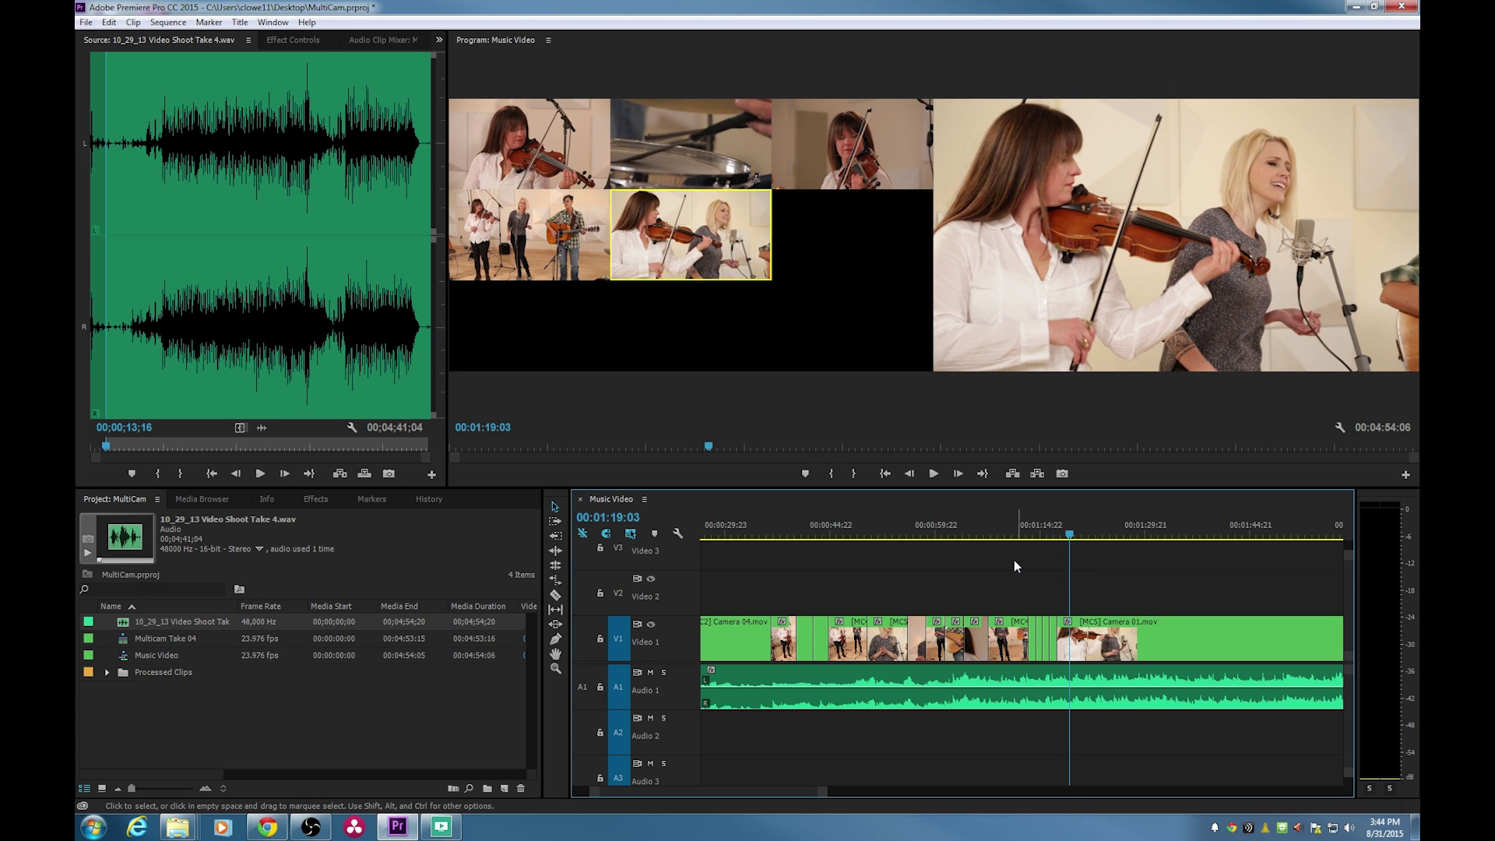
Play the recorded cuts from 00:01:12:00 to 00:01:19:07 to review the switches from camera 1 through camera 5.
left_click(1021, 537)
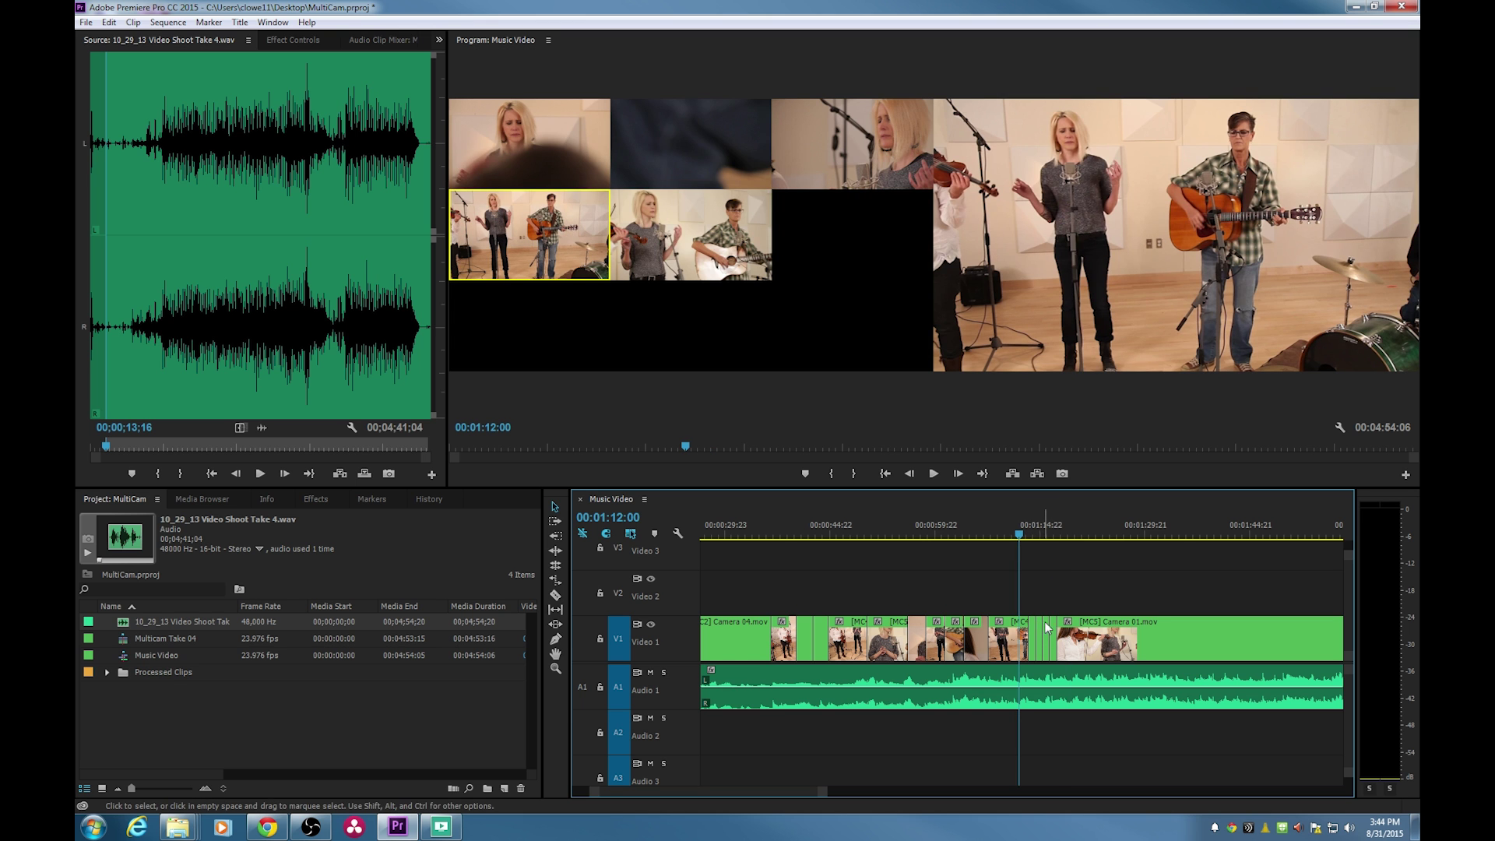
key("space")
left_click(543, 148)
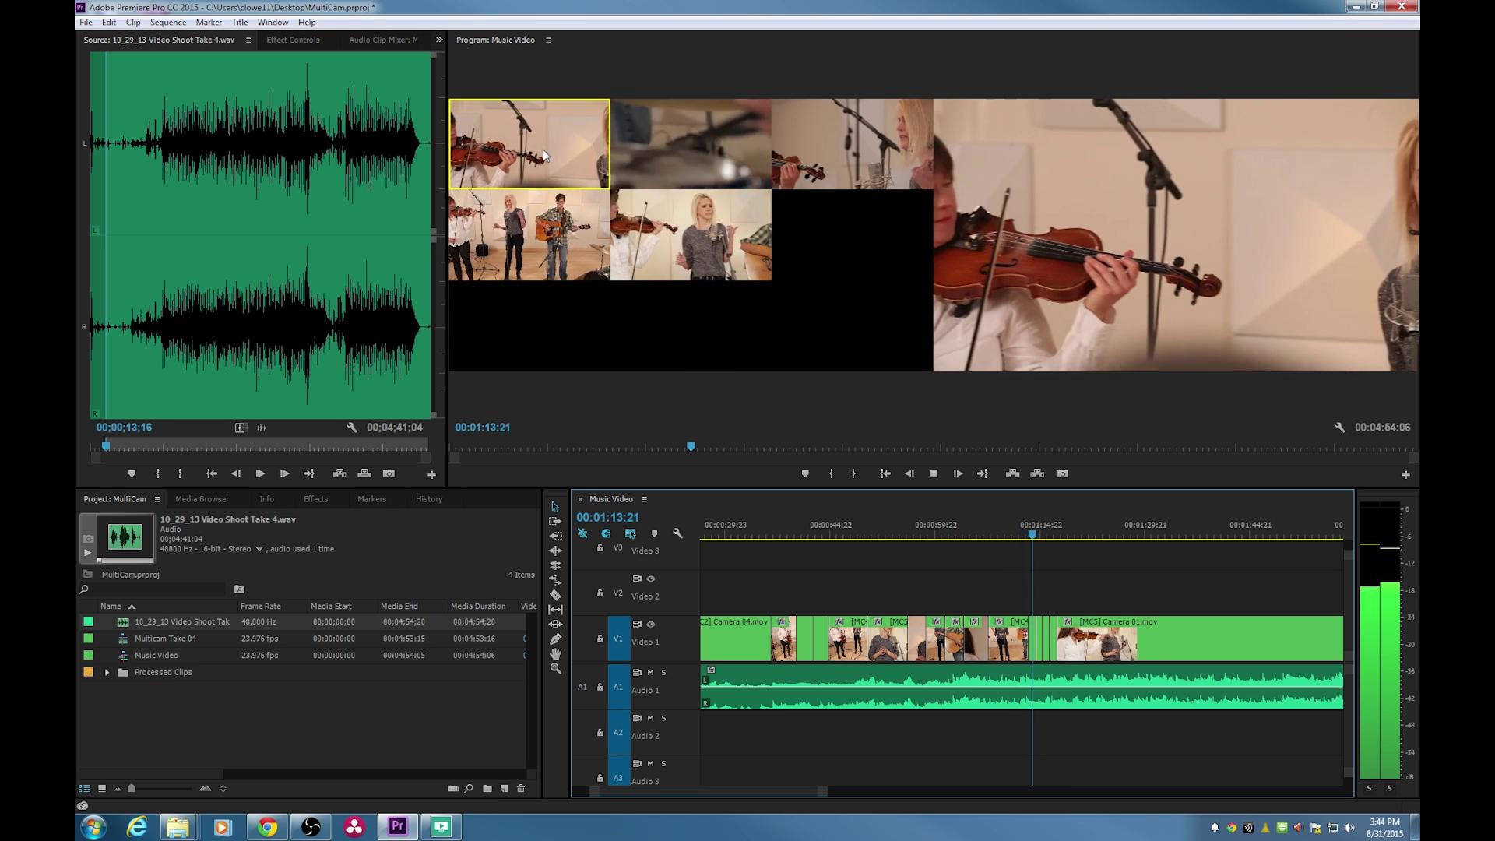
left_click(685, 155)
left_click(868, 162)
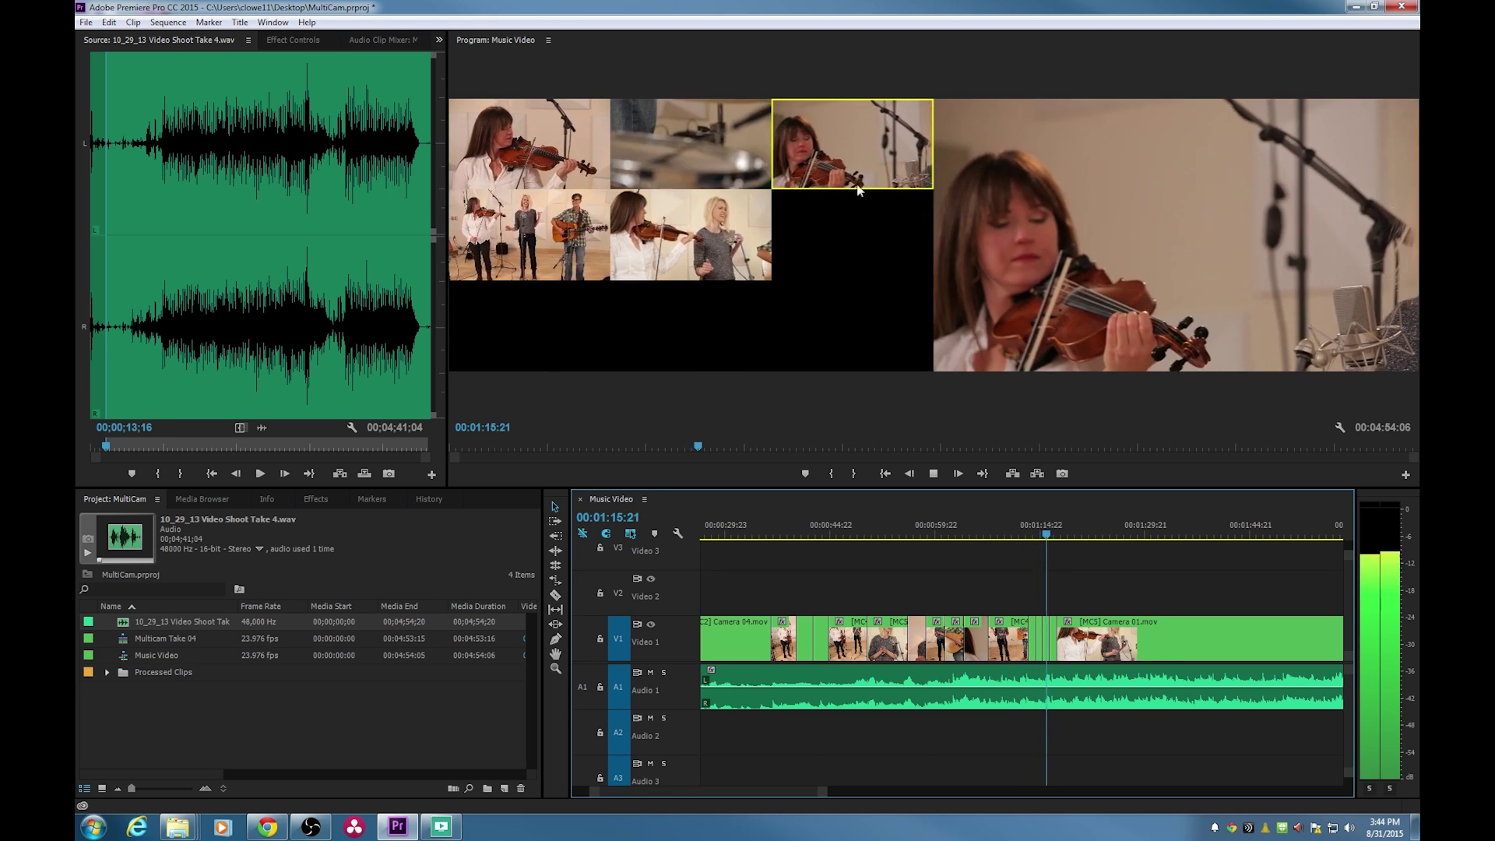
left_click(579, 274)
left_click(623, 268)
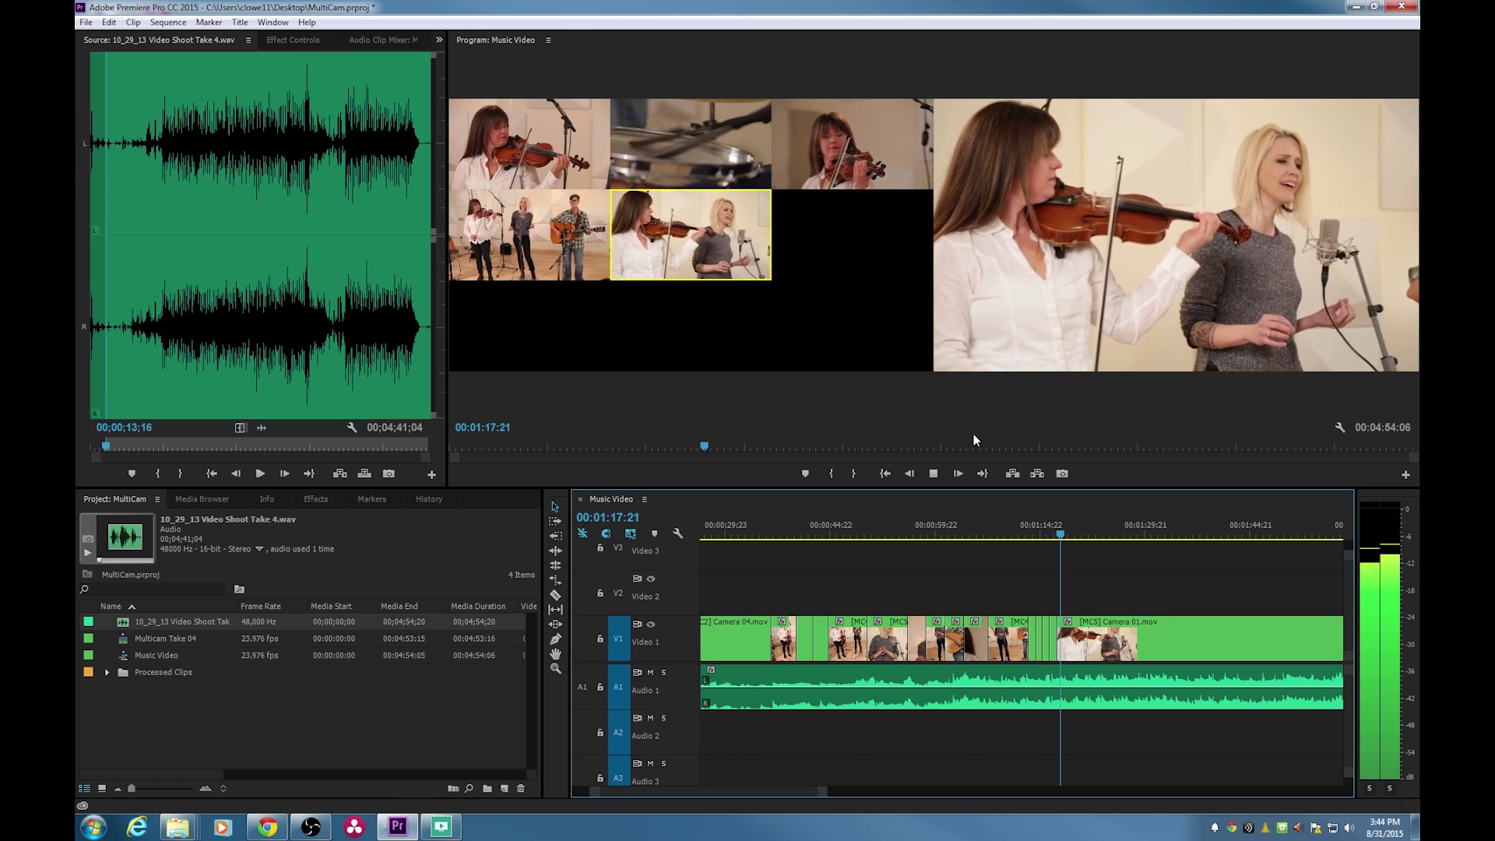
key("space")
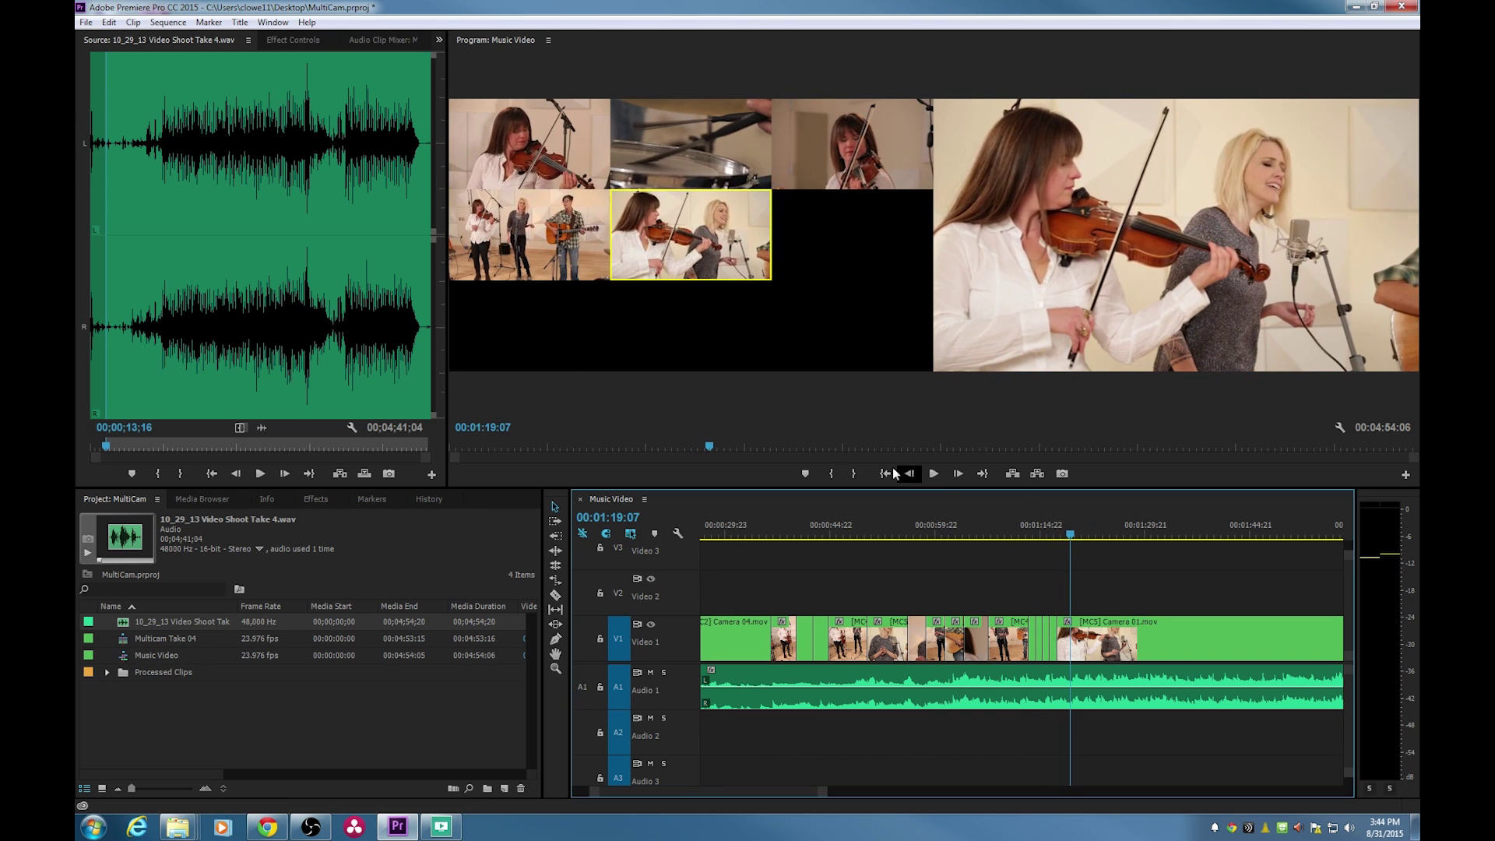
Select all the multi-camera segments on Video 1 and flatten them into their original camera clips.
key("backslash")
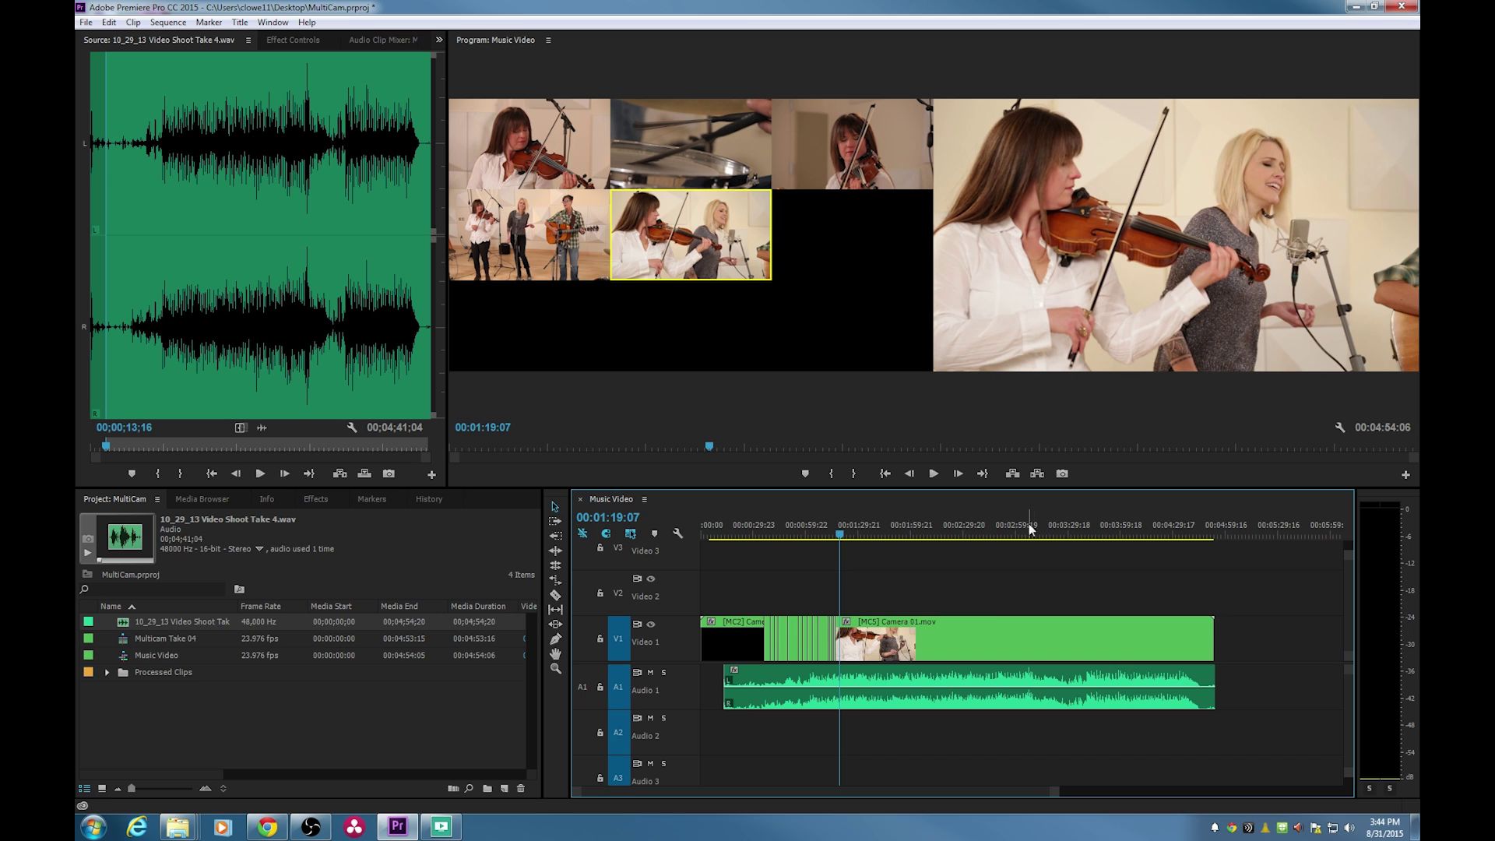
left_click_drag(997, 587, 755, 661)
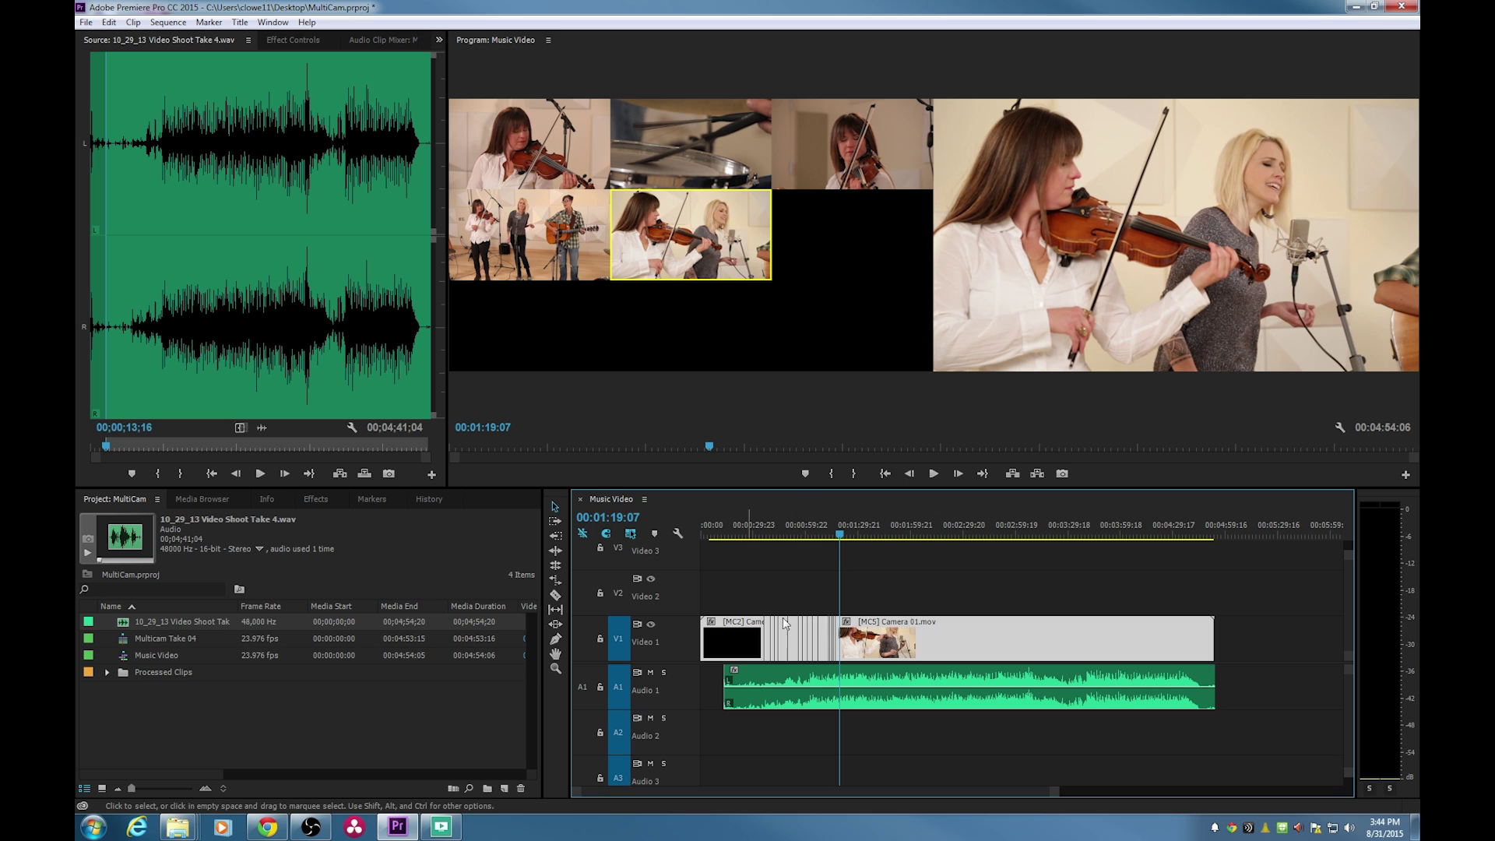
right_click(861, 634)
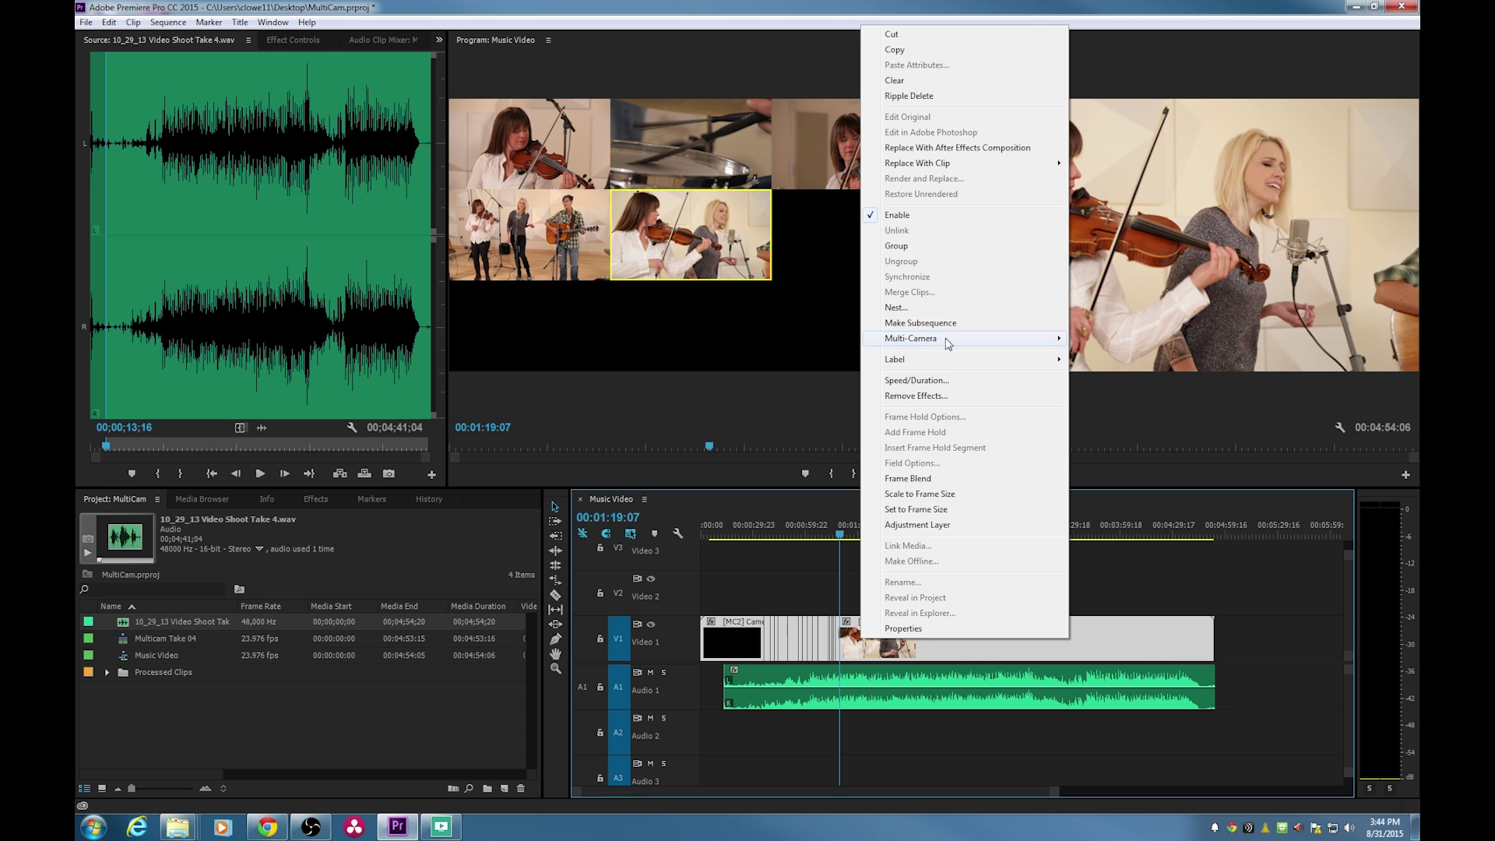
mouse_move(957, 349)
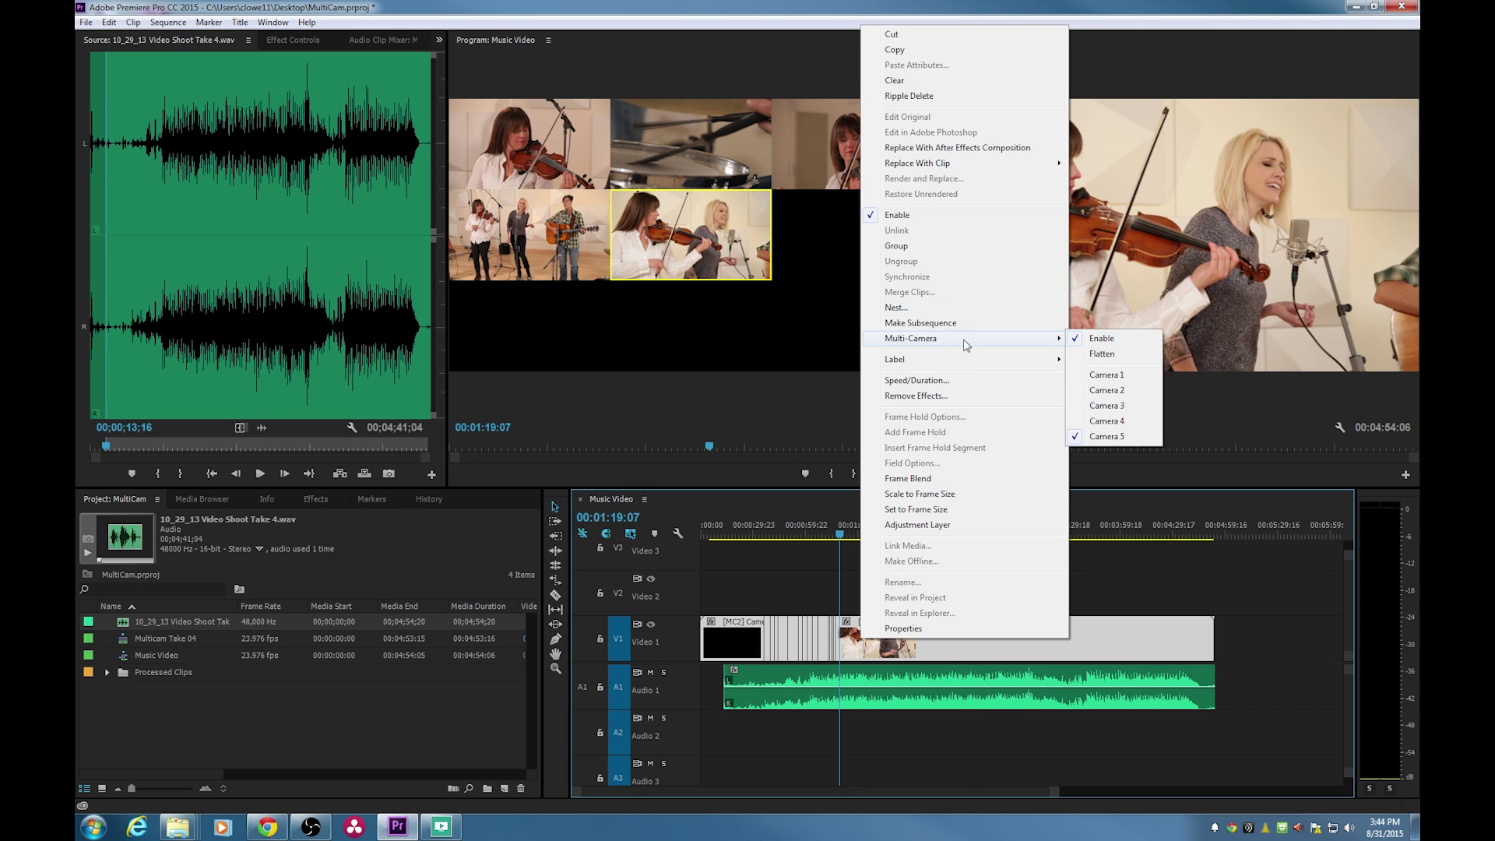
left_click(1109, 355)
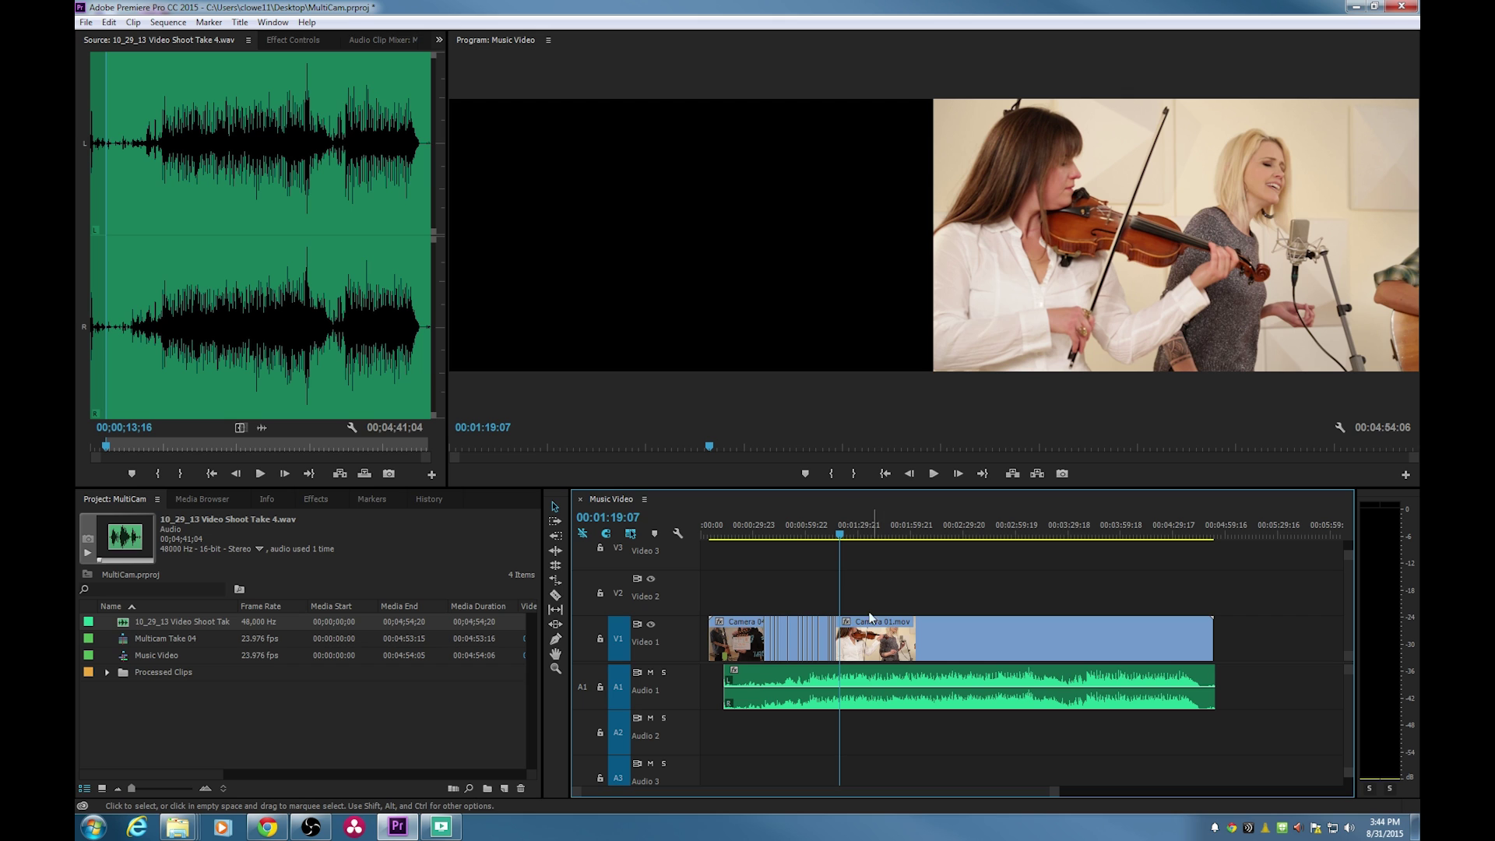
Examine the flattened camera clips on Video 1 around 00:01:06:21 and 00:01:10:20.
mouse_move(907, 593)
left_mouse_down()
mouse_move(752, 657)
mouse_move(890, 597)
left_mouse_up()
left_click(824, 534)
key("=")
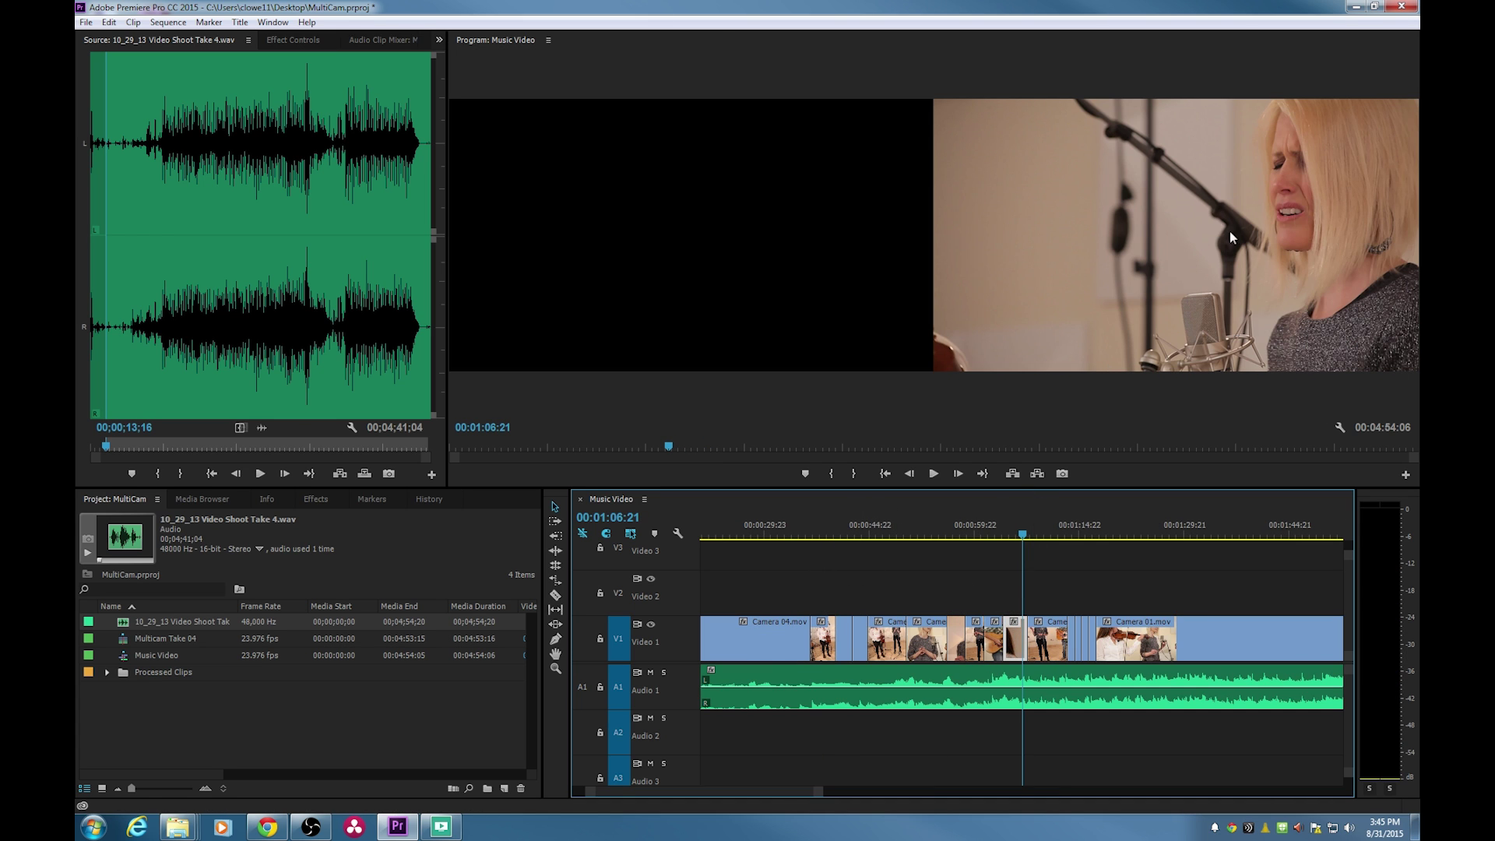
left_click(1052, 537)
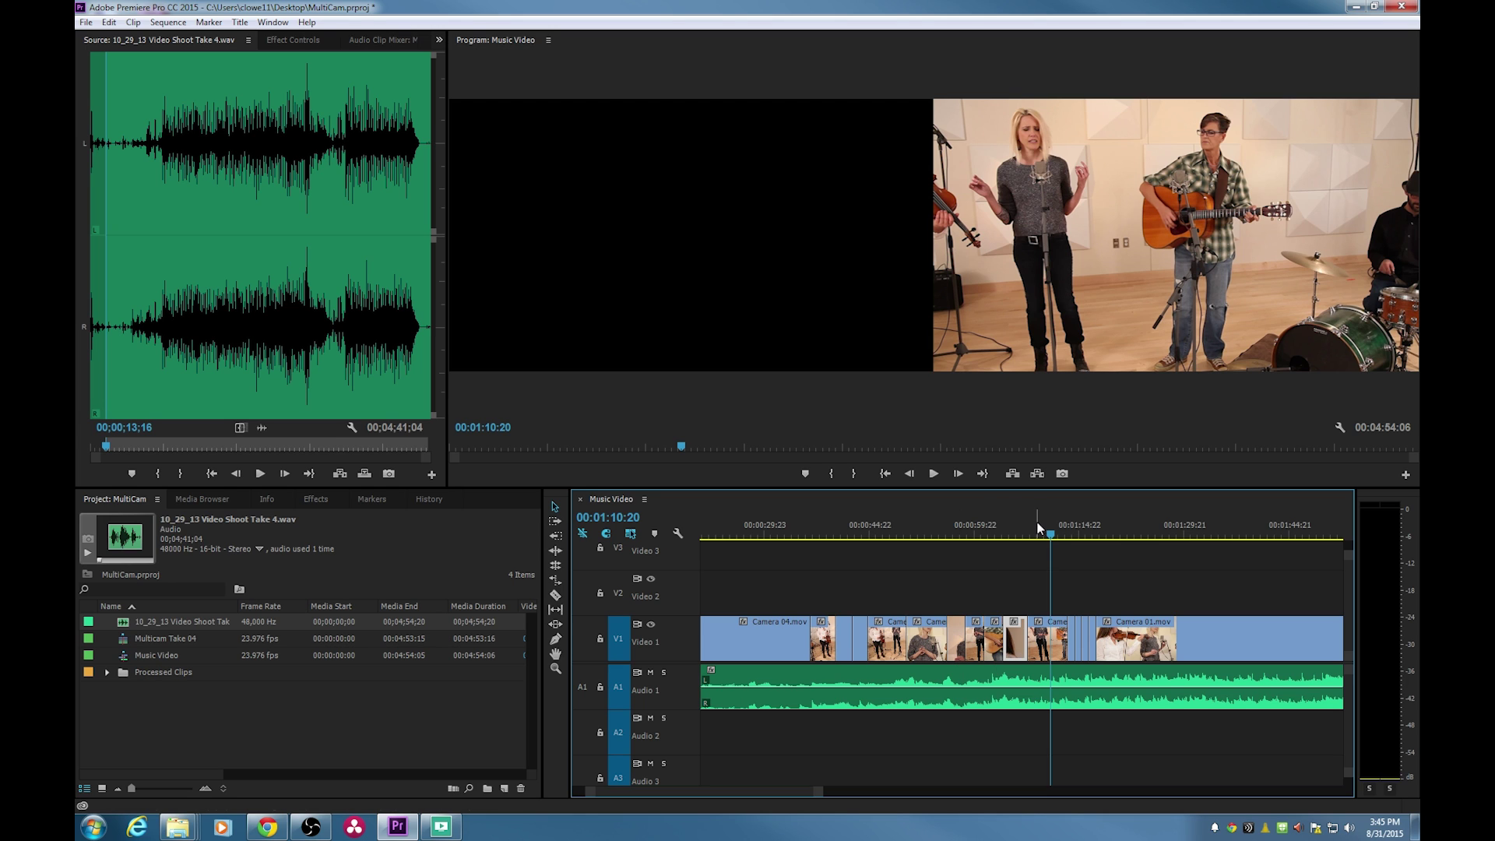
Select all the flattened camera clips on Video 1 and make them offline, keeping the media files on disk.
key("minus")
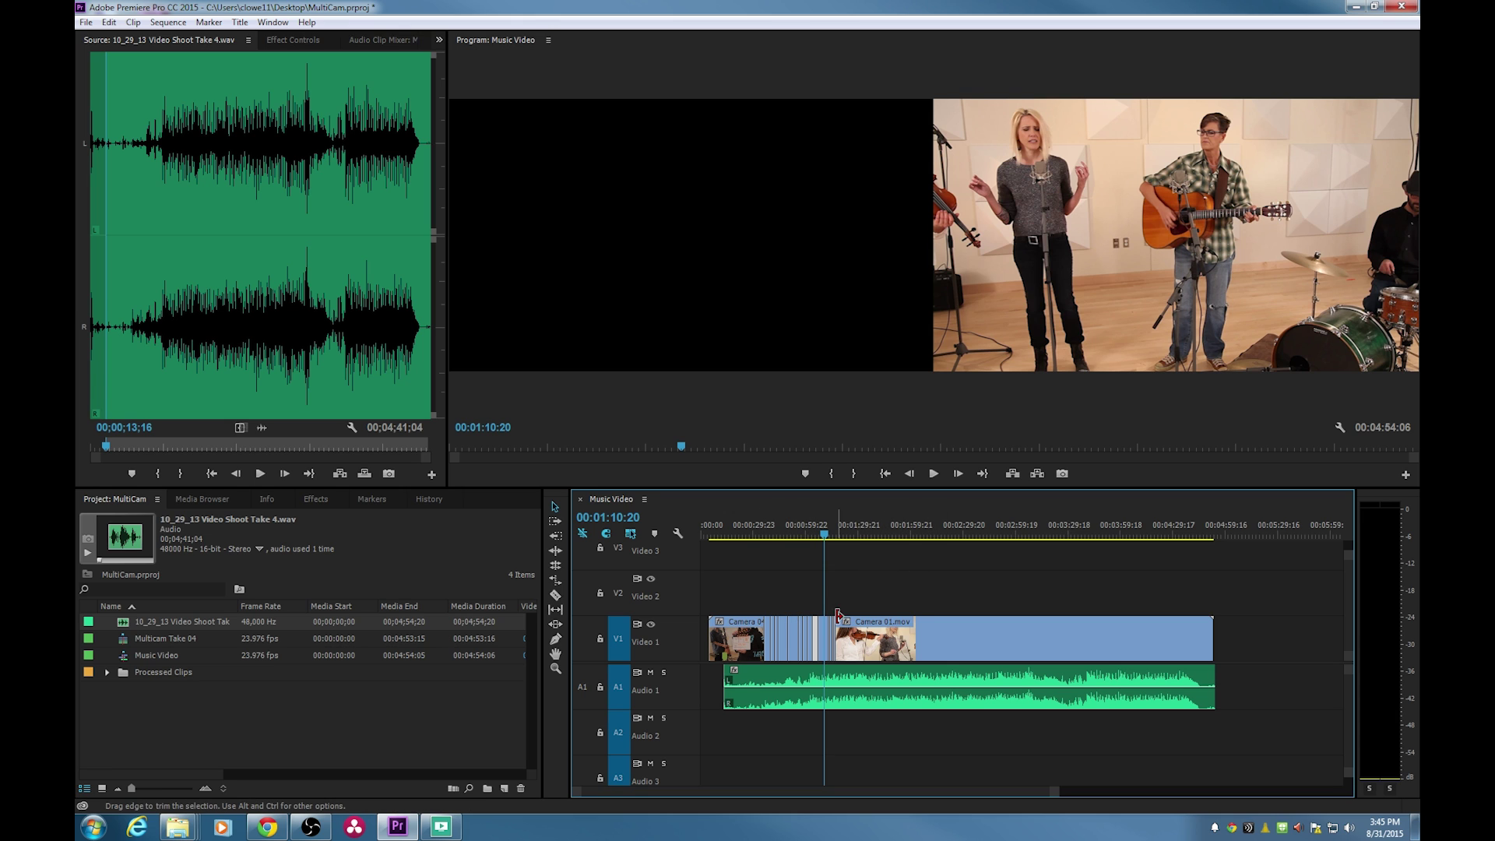
left_click_drag(941, 580, 731, 643)
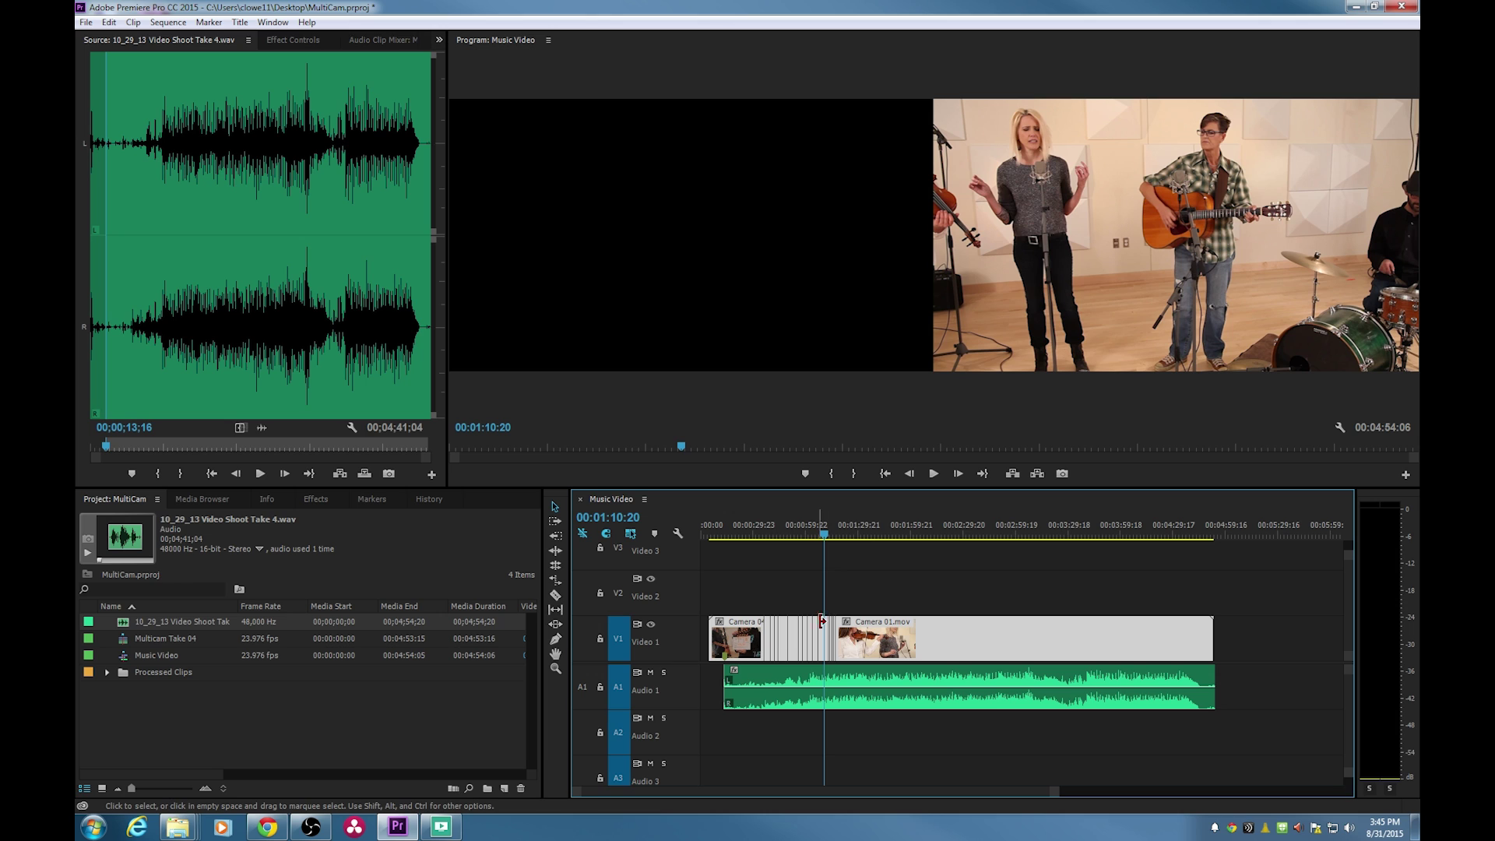
right_click(896, 642)
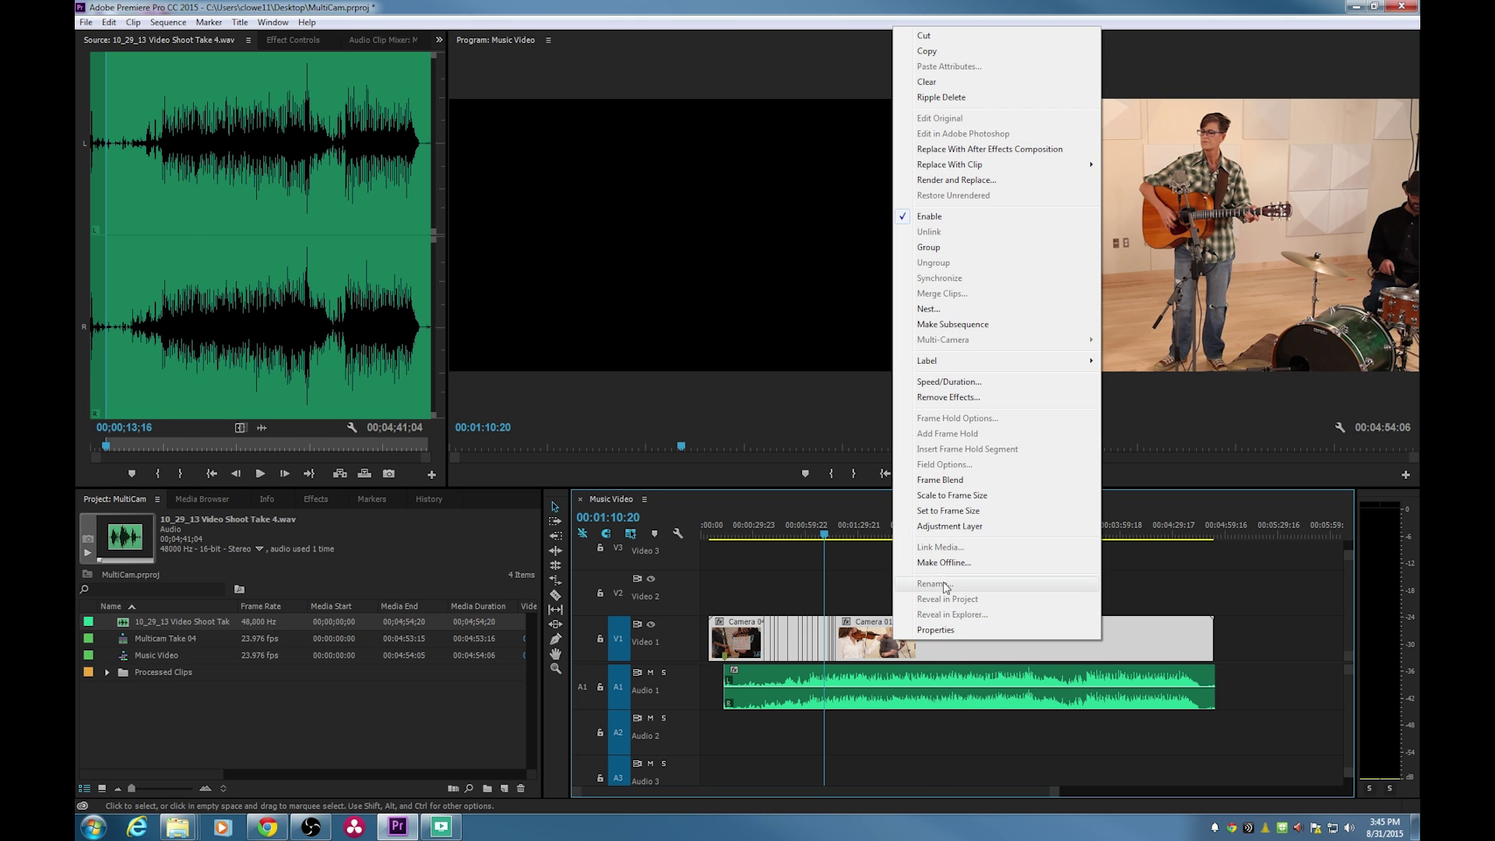
left_click(951, 574)
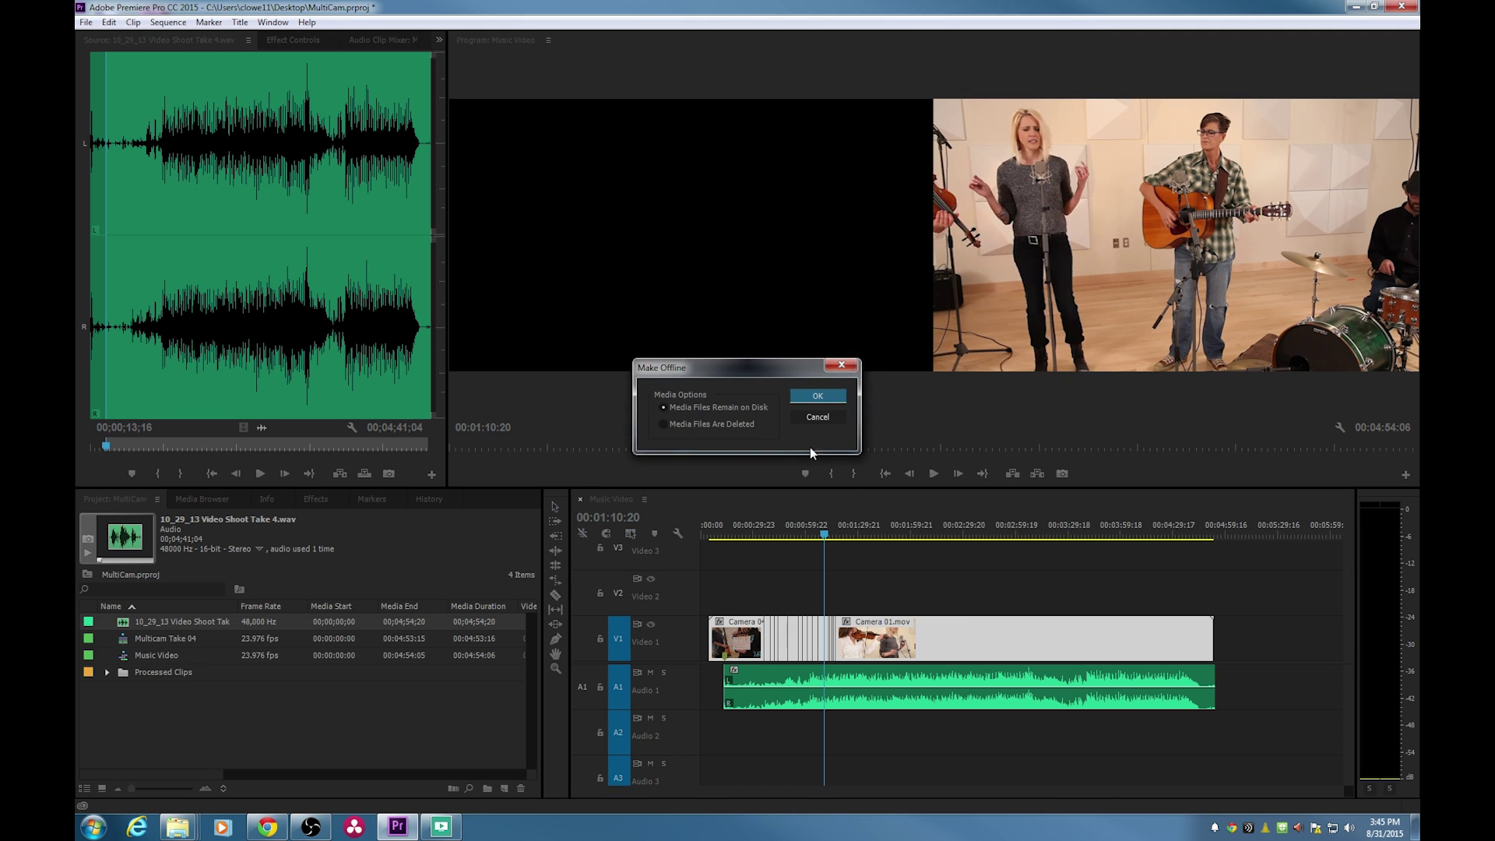
left_click(809, 397)
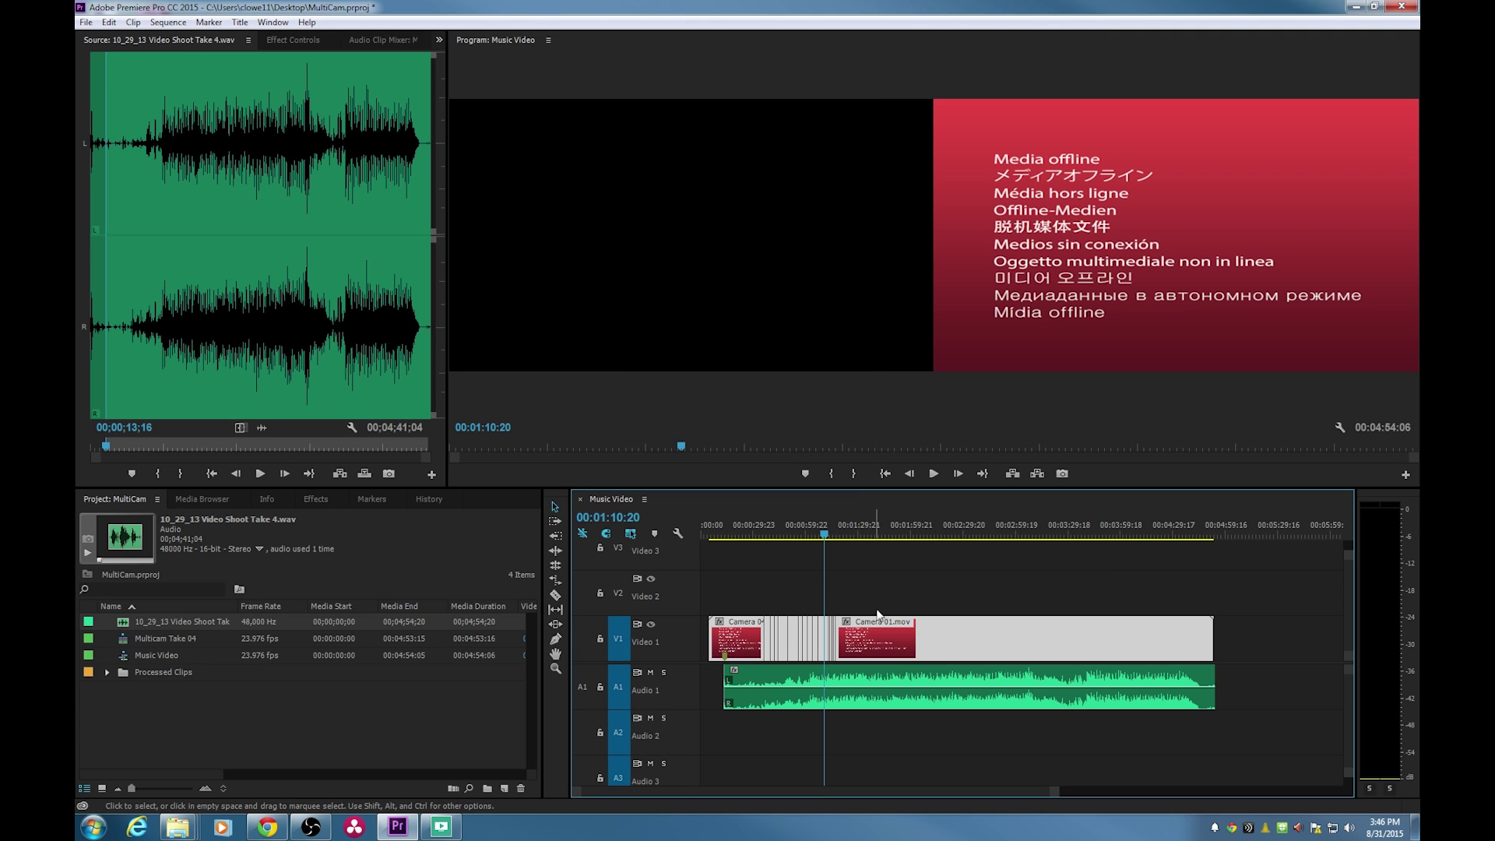
Examine the offline clips on Video 1, placing the playhead at 00:01:41:16.
left_click(835, 536)
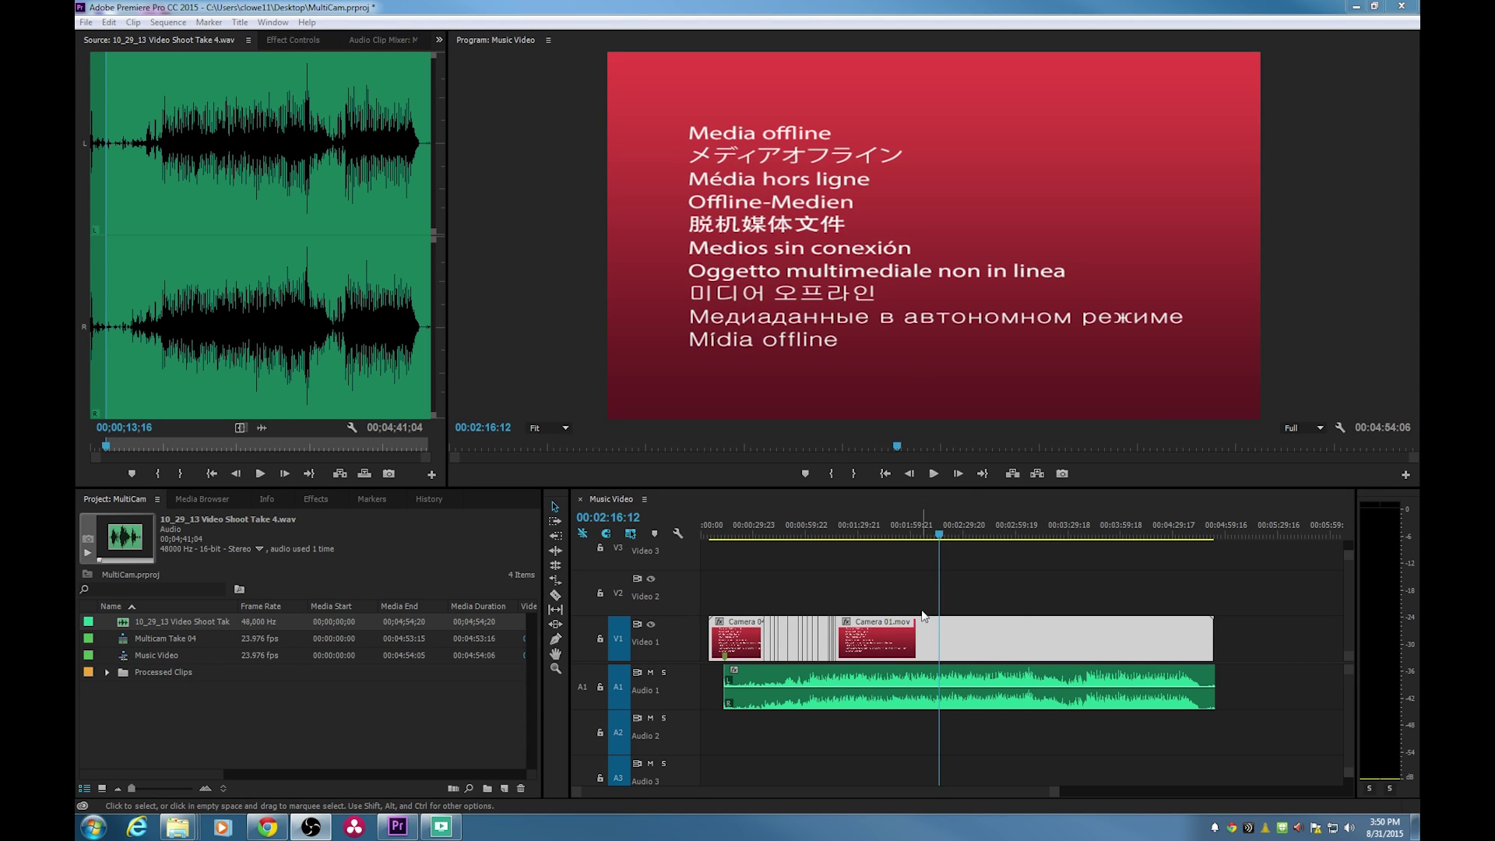
left_click(892, 534)
left_click_drag(894, 533, 878, 535)
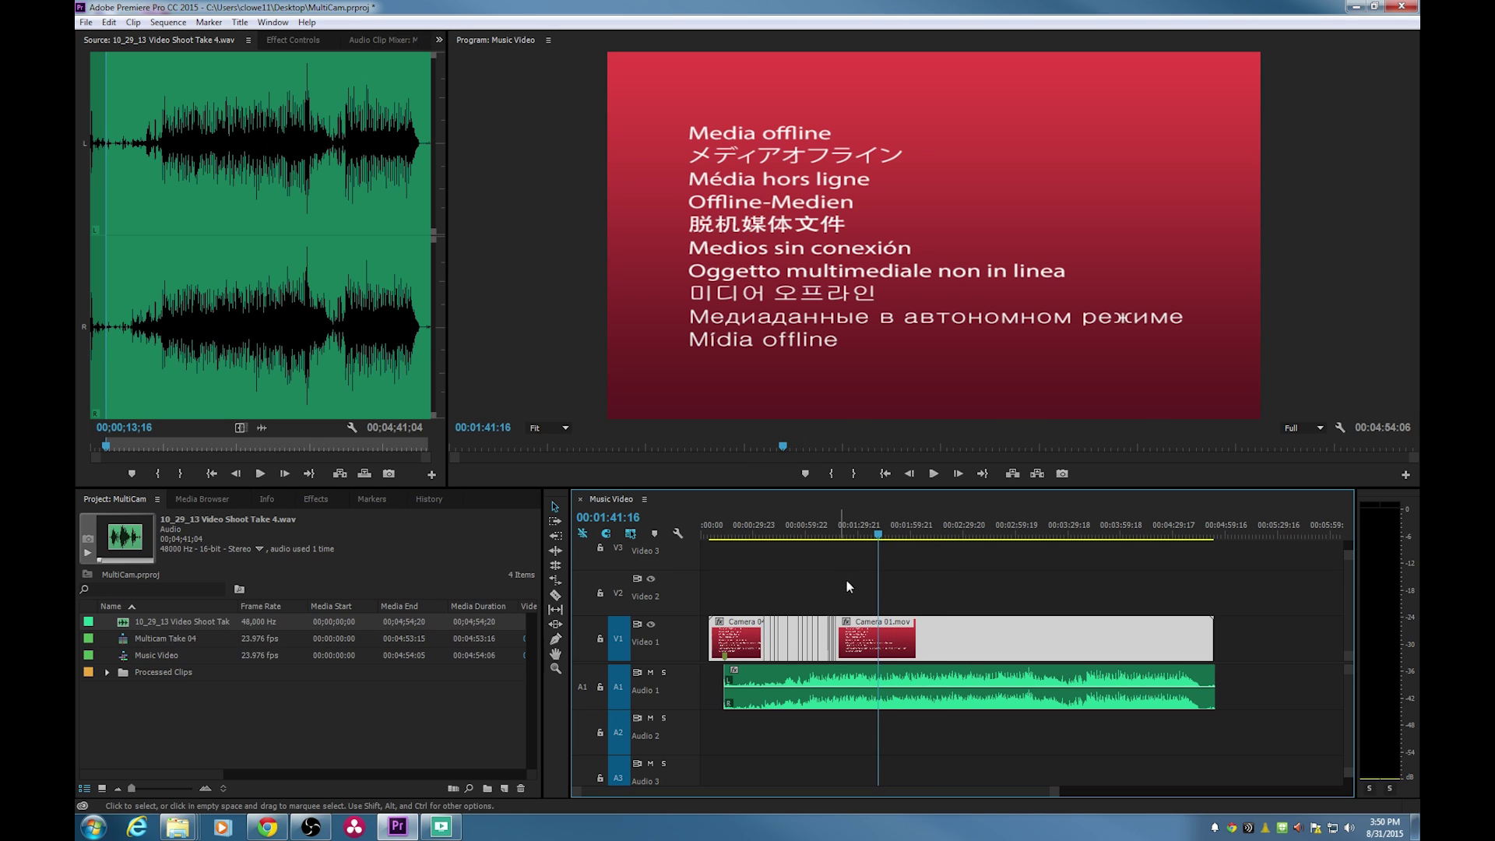
Switch to the MUSIC VIDEO folder in Windows Explorer and move the COMPRESSED FINISHED folder to the Recycle Bin.
left_click(1356, 9)
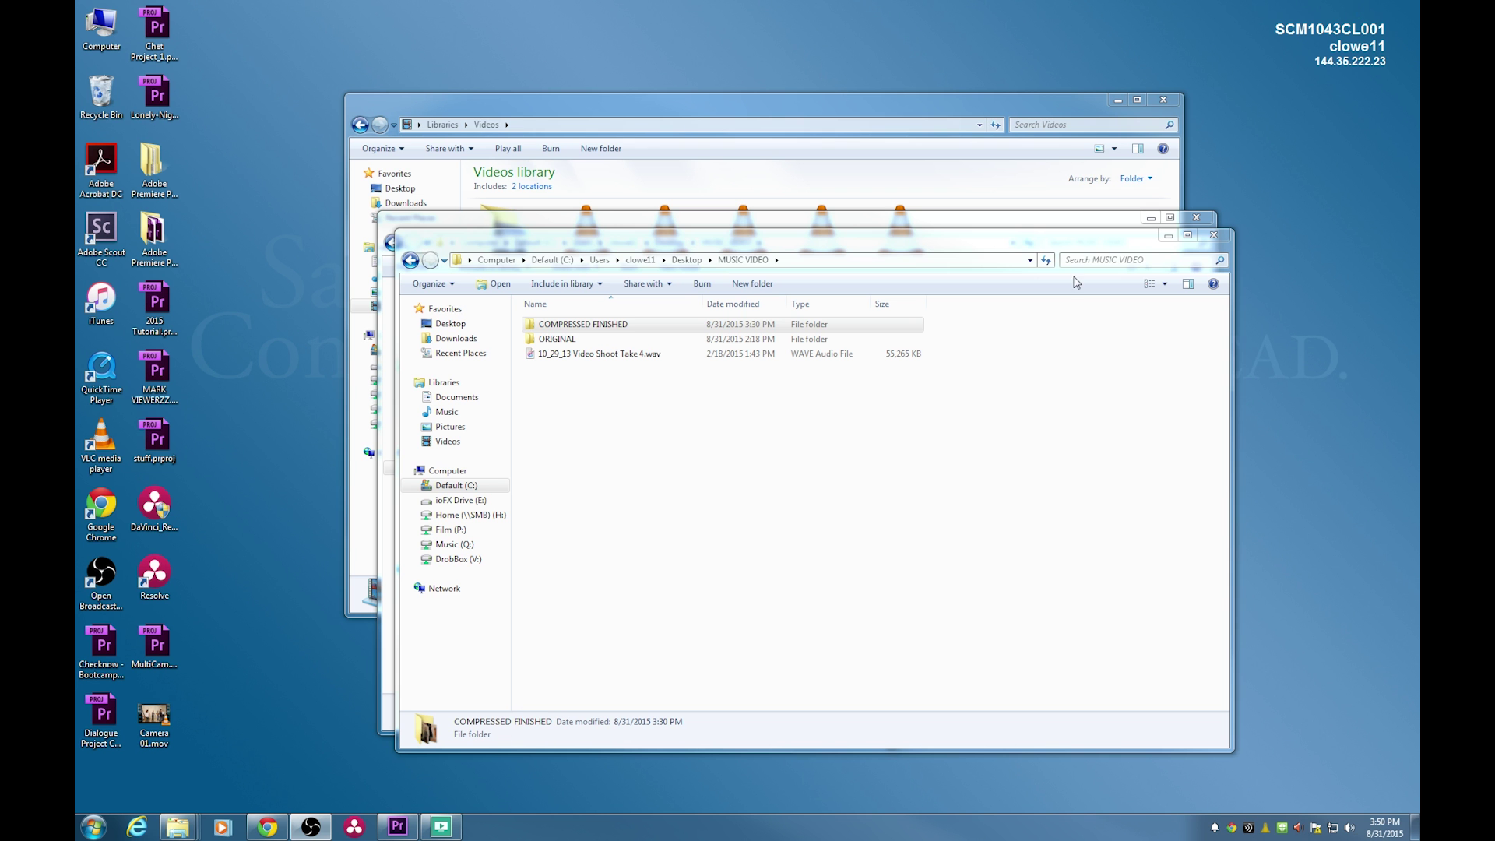
left_click(557, 325)
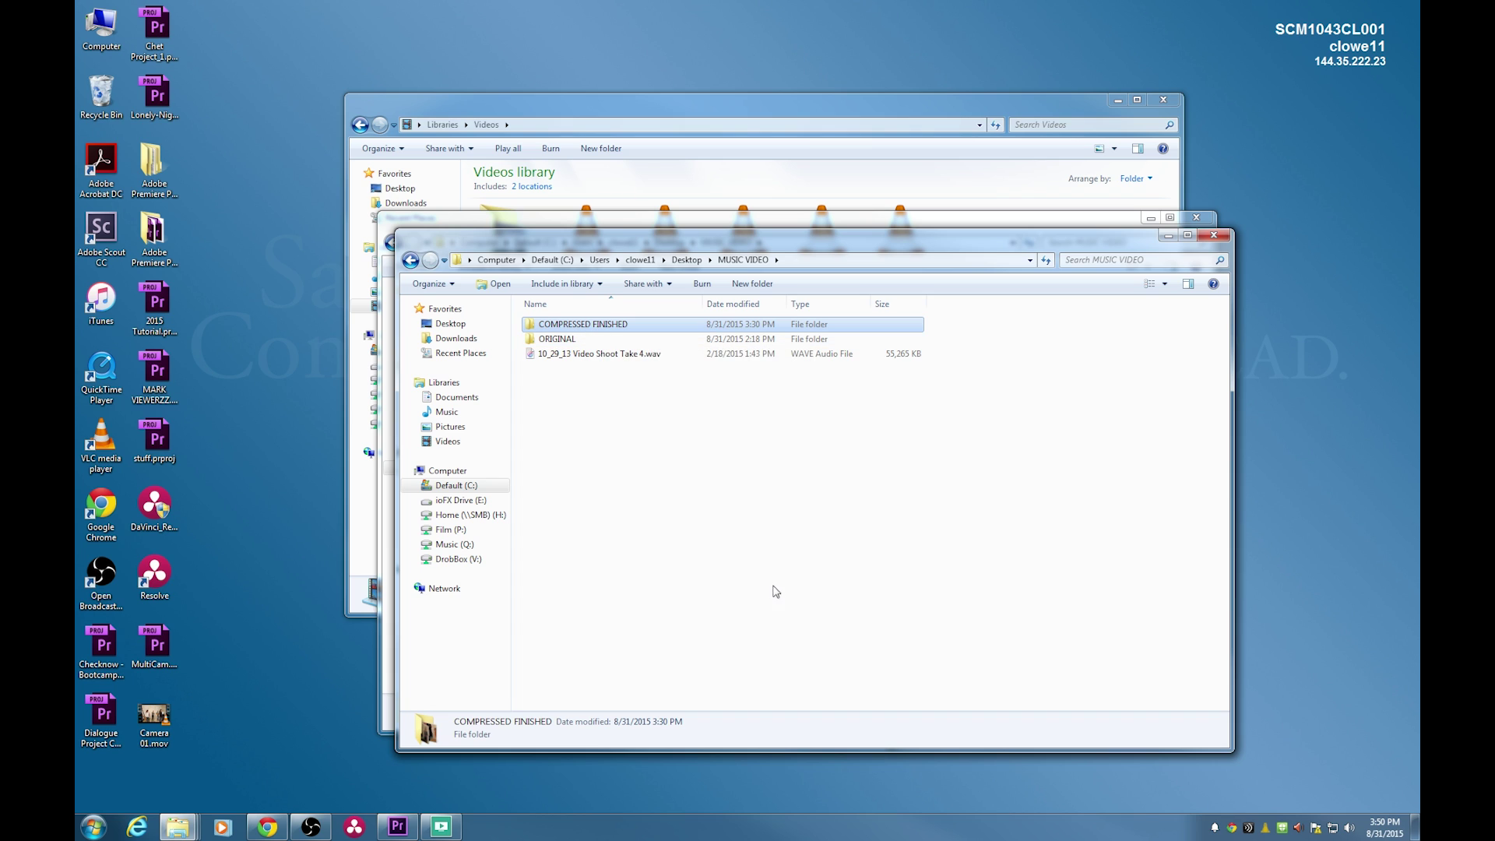
key("Delete")
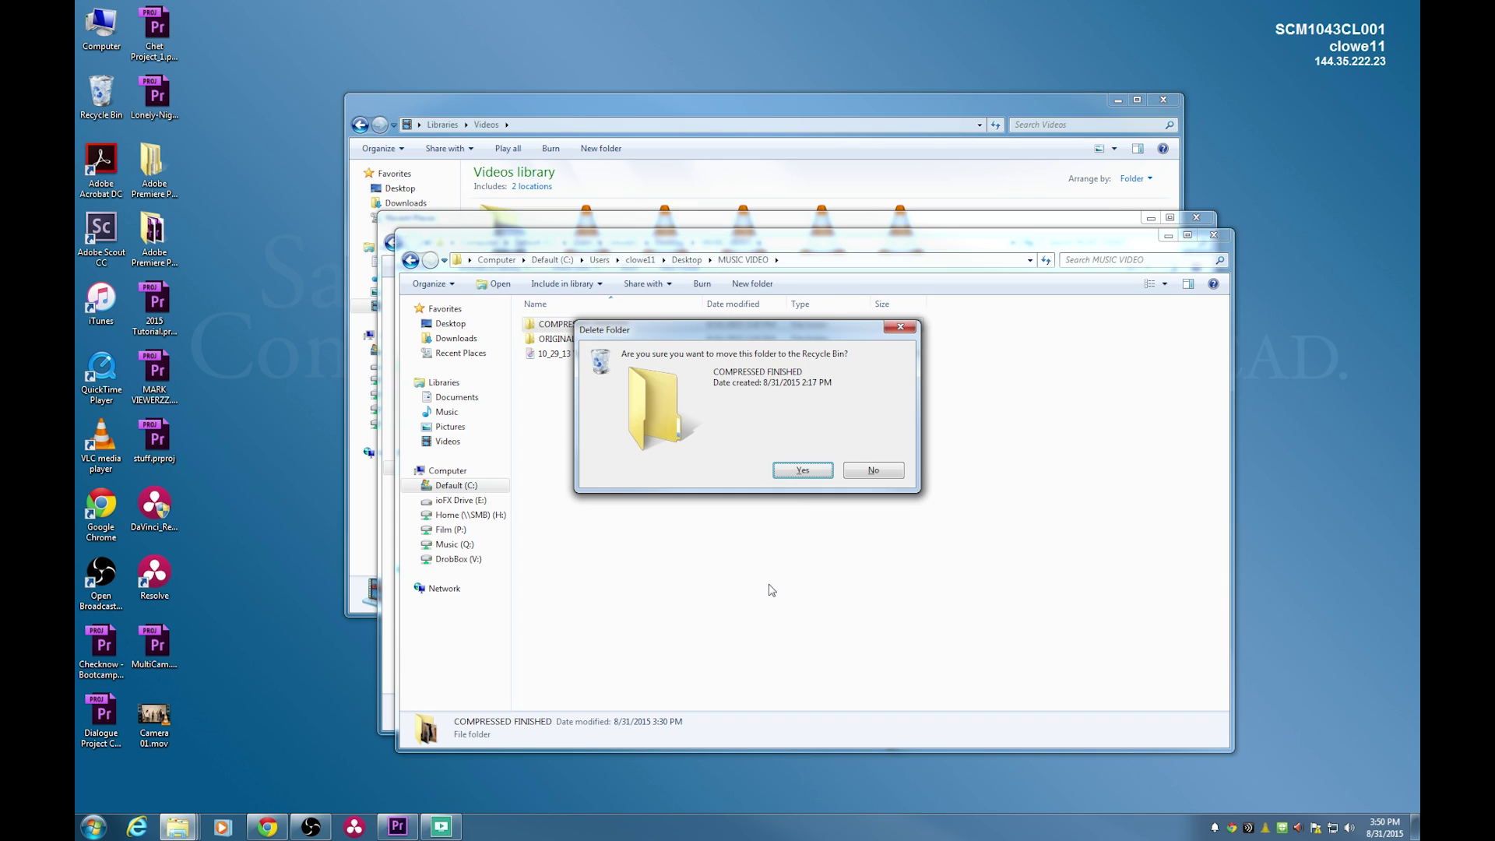
left_click(803, 470)
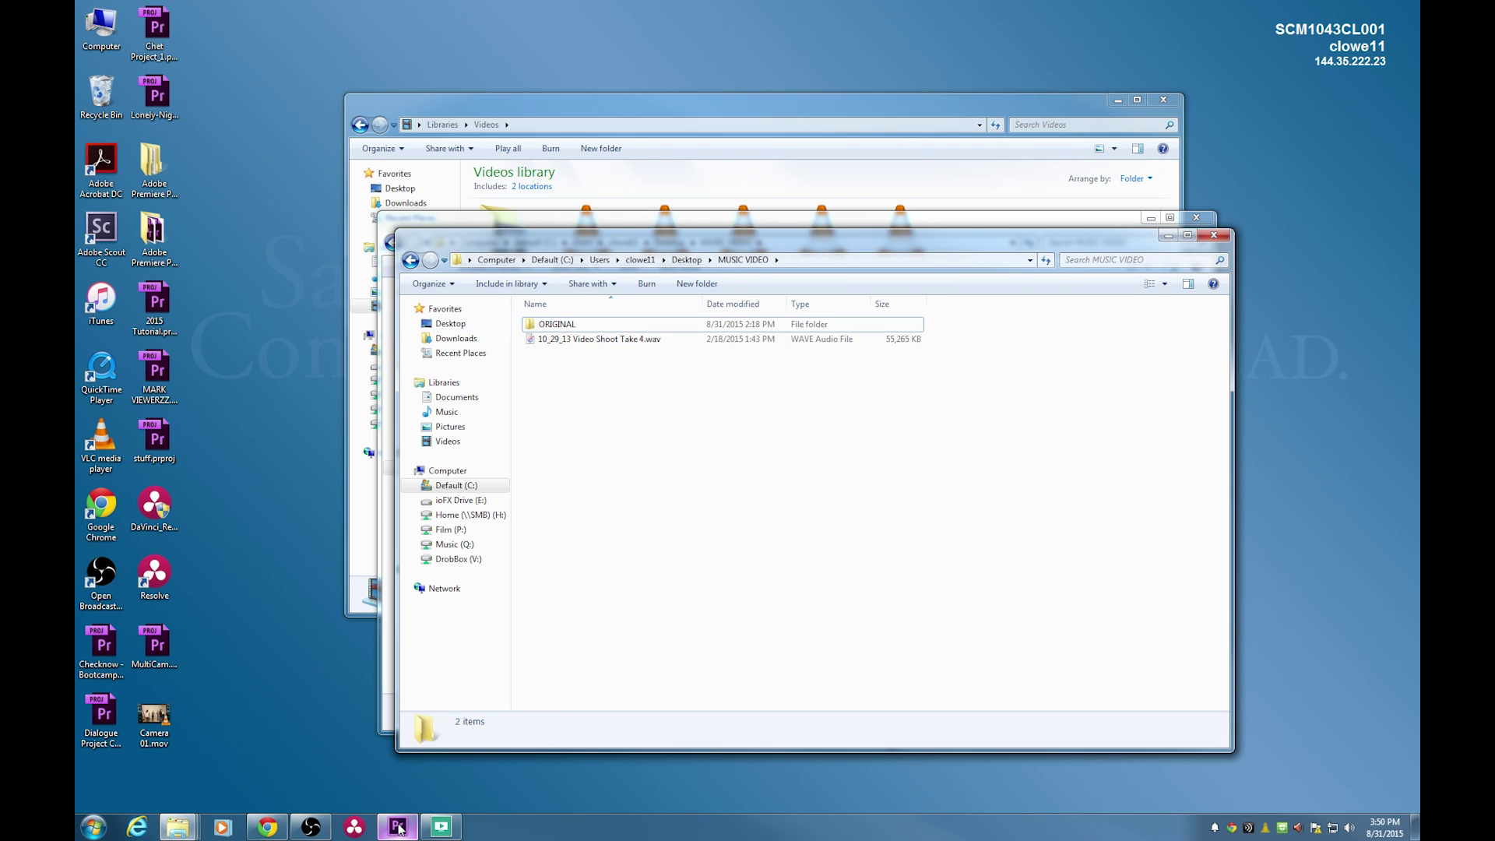
Return to Premiere Pro, relink the offline clips using Camera 01.MOV in the ORIGINAL folder, and check the footage at 00:00:34:01.
mouse_move(399, 828)
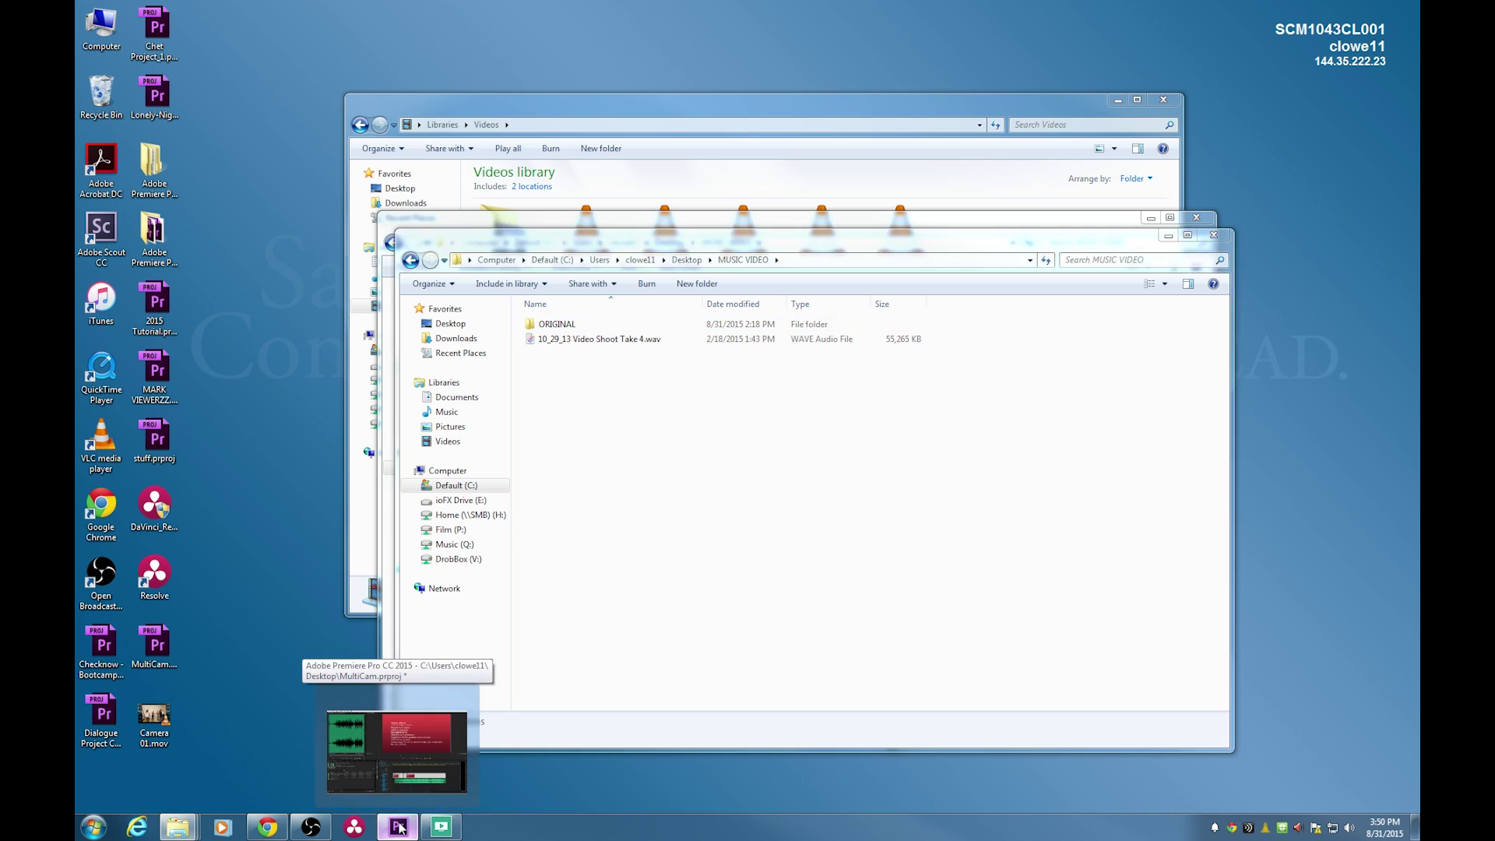
left_click(397, 743)
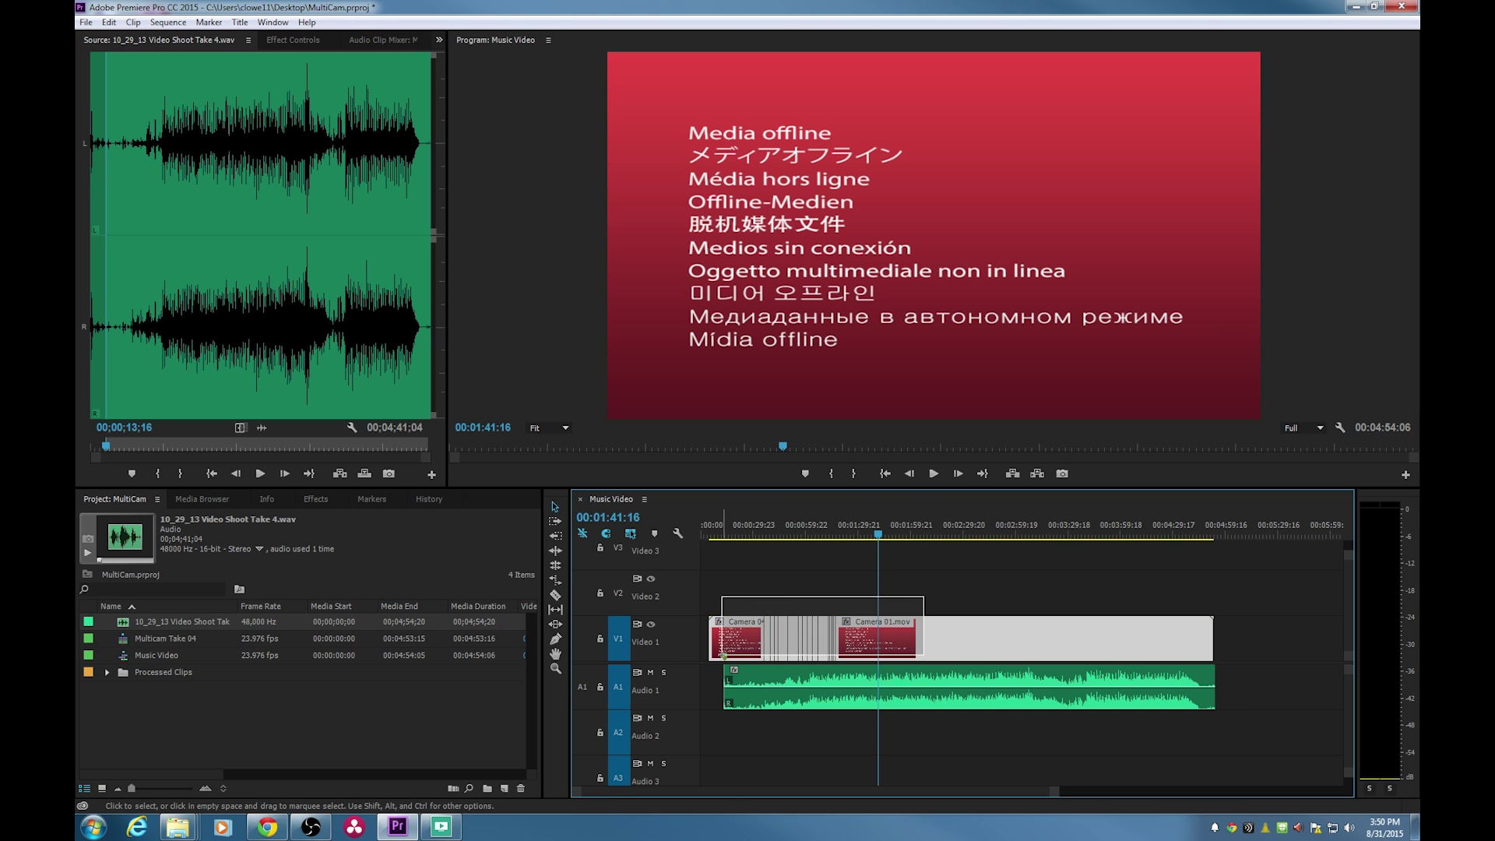
right_click(885, 637)
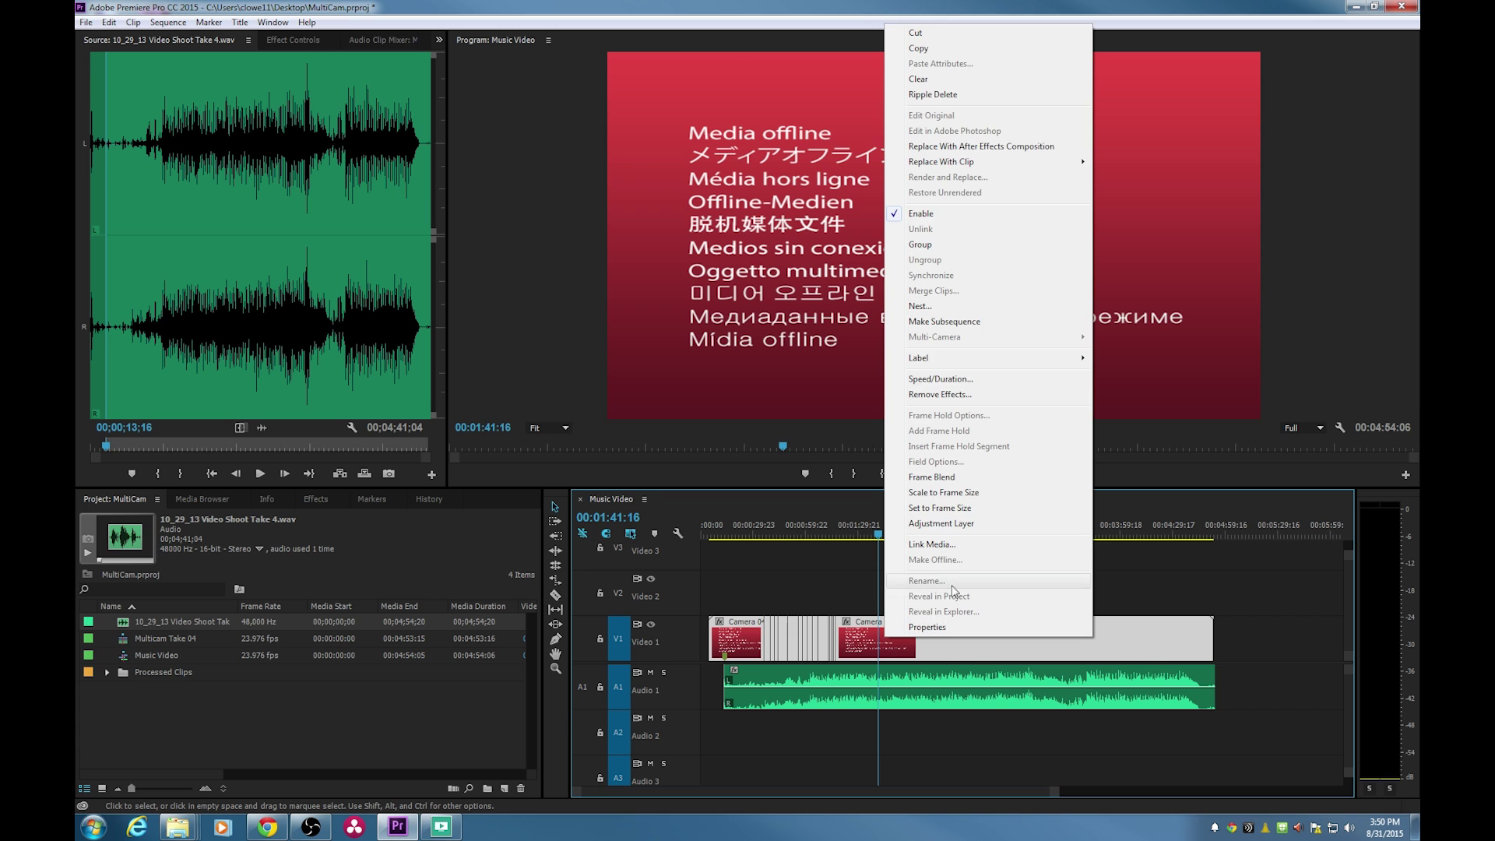
left_click(934, 544)
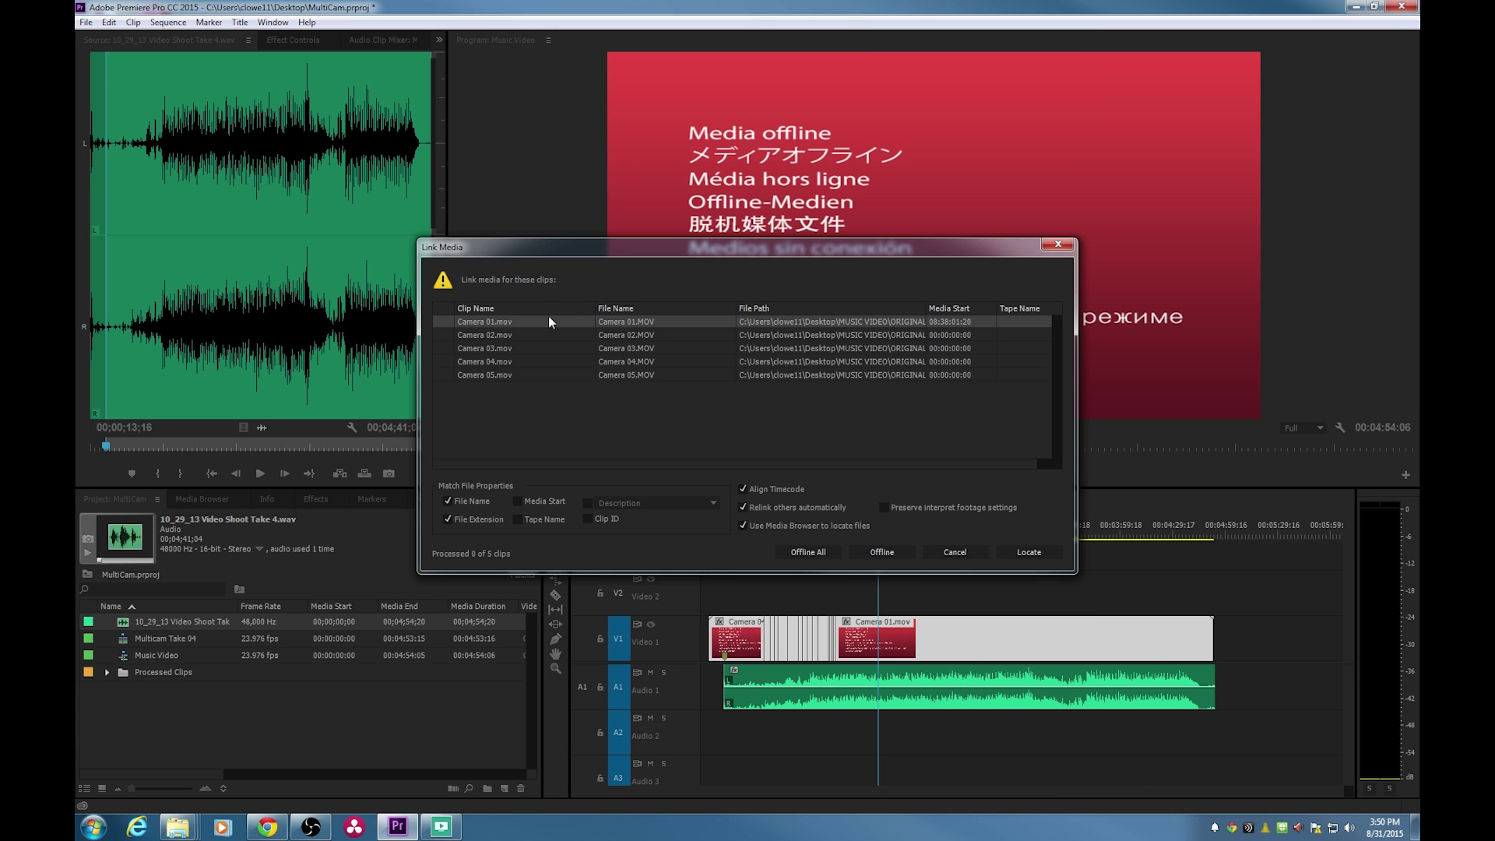
left_click(1026, 554)
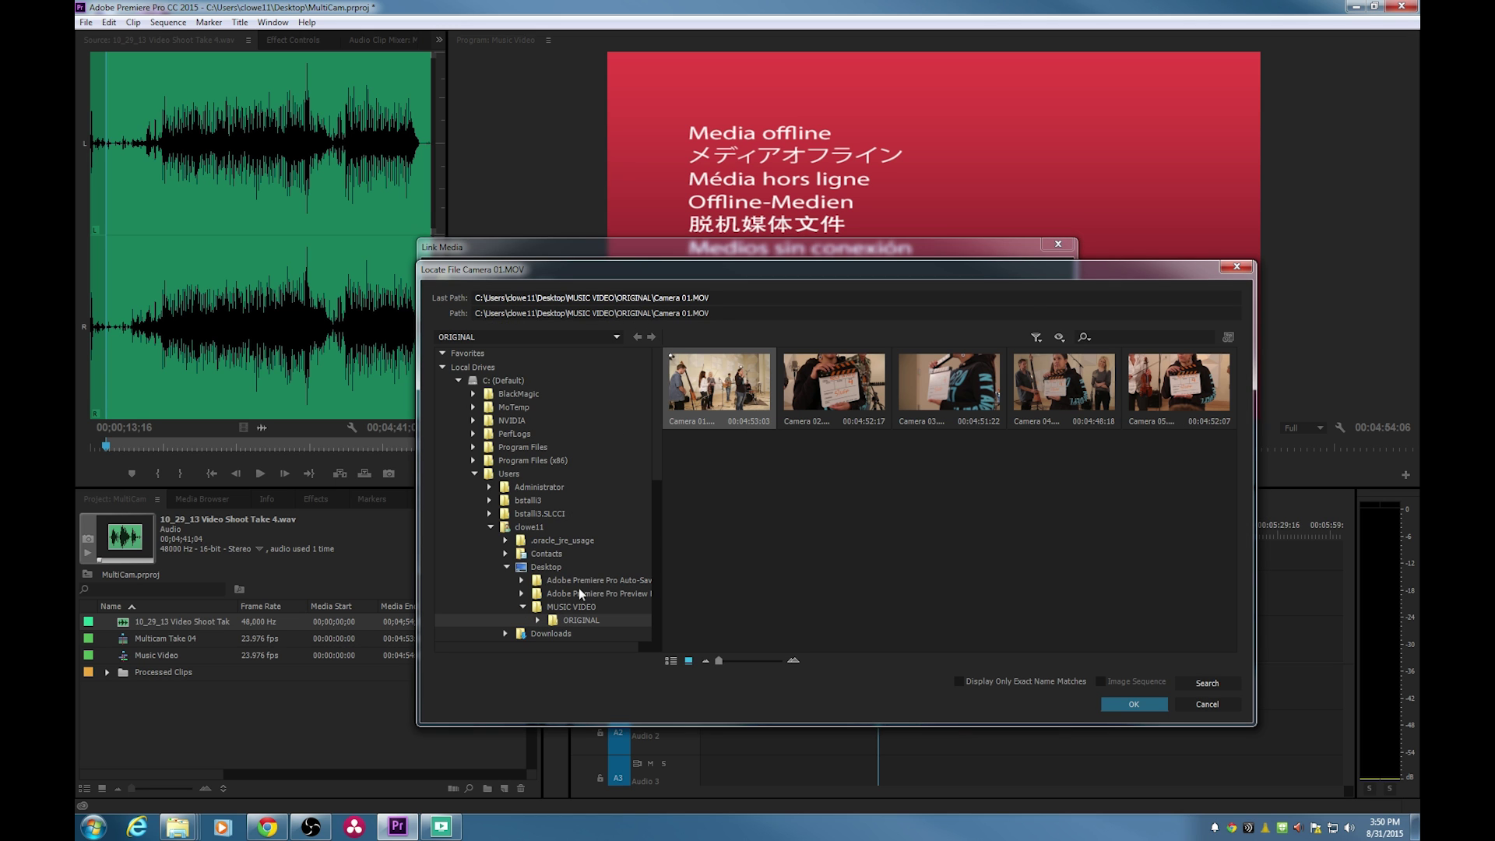
left_click_drag(675, 298, 713, 298)
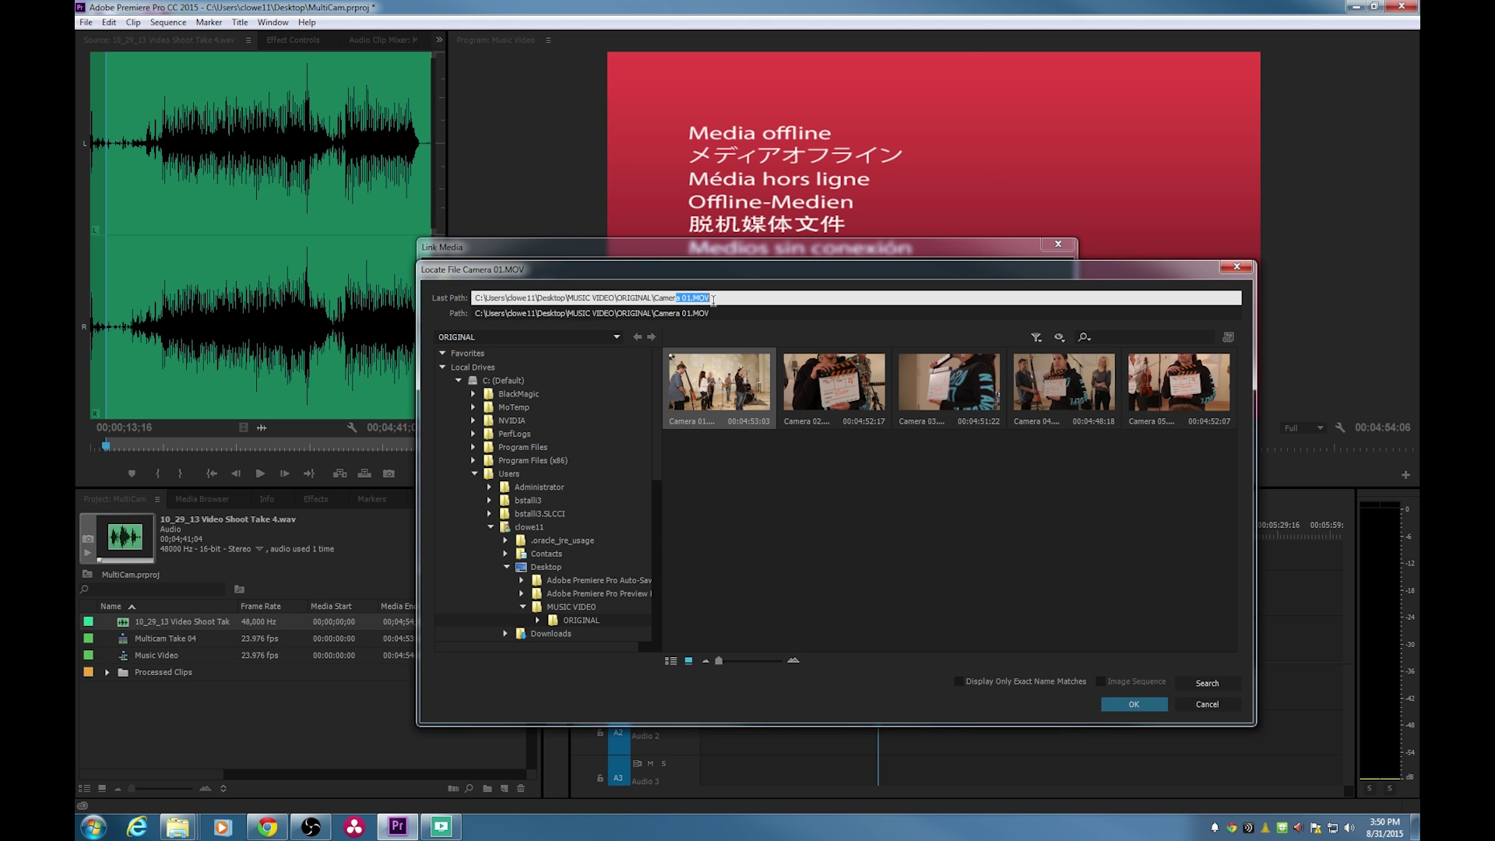
left_click(725, 405)
left_click(1155, 708)
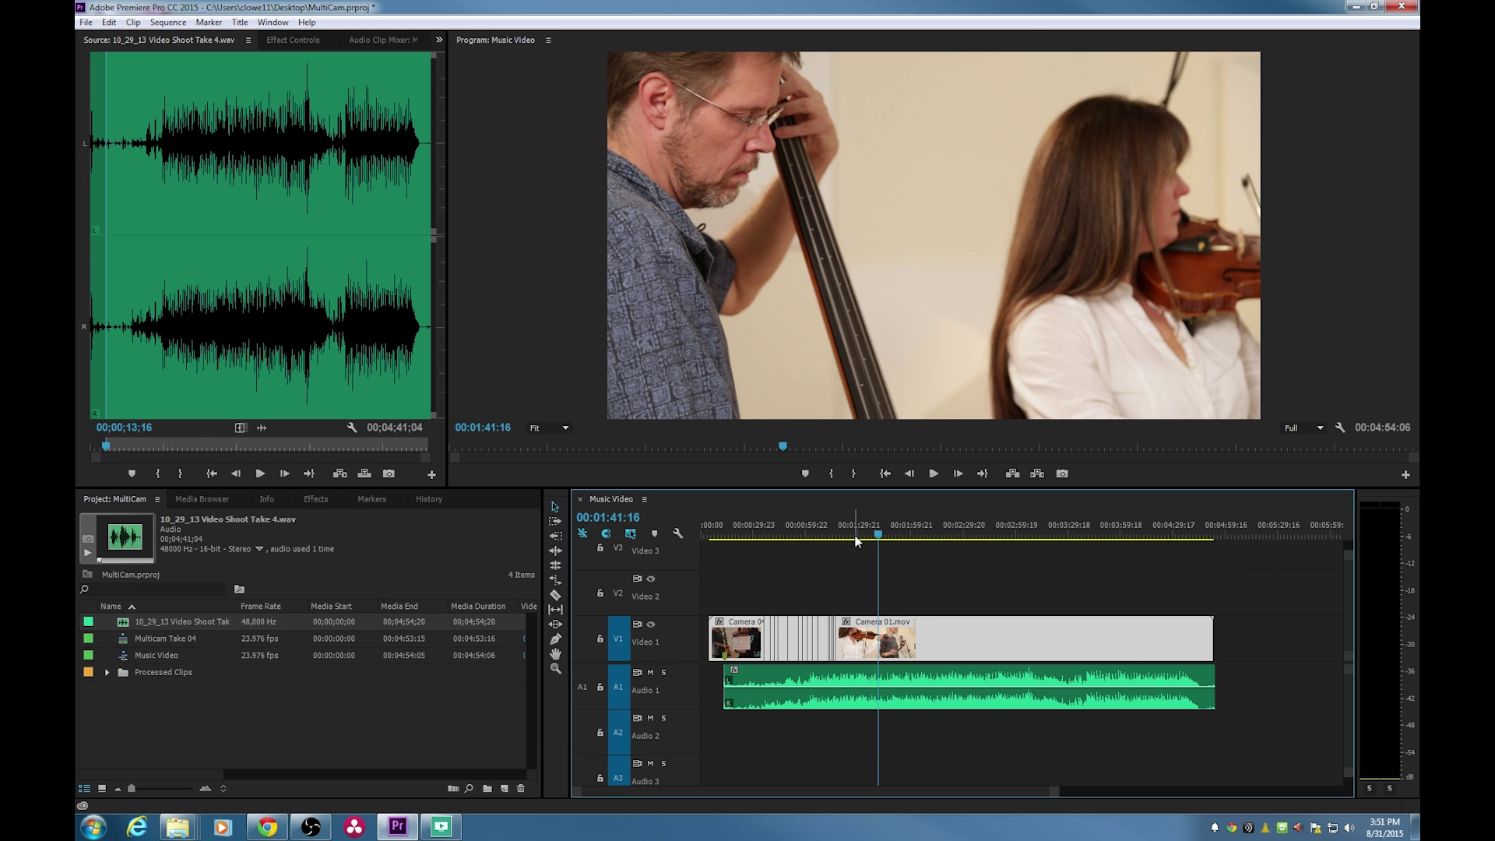
left_click_drag(856, 537, 763, 535)
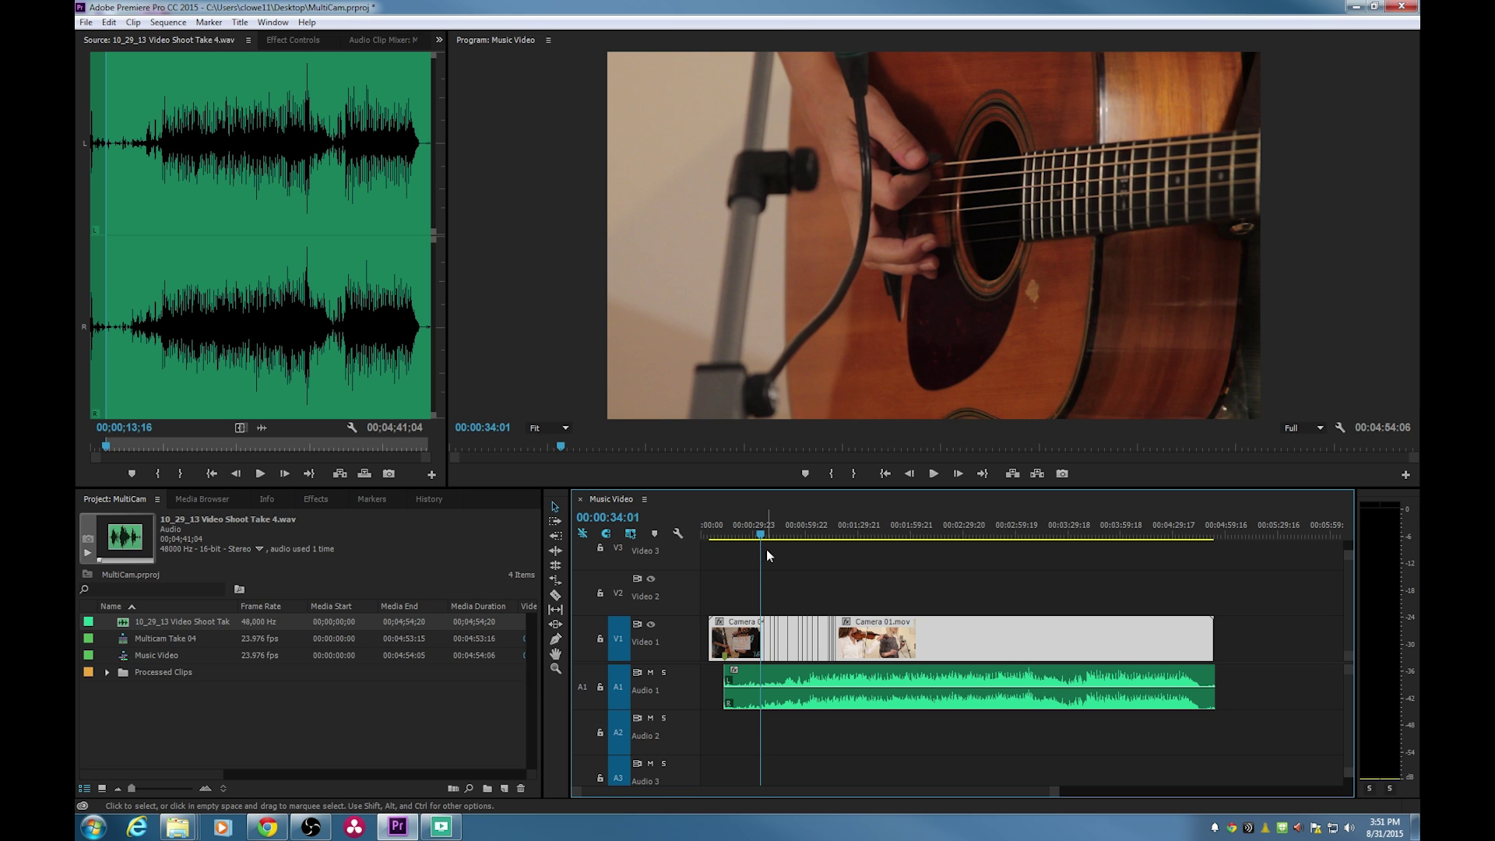
Restore the COMPRESSED FINISHED folder from the Recycle Bin to MUSIC VIDEO, close the bin and switch back to Premiere Pro.
left_click(1355, 7)
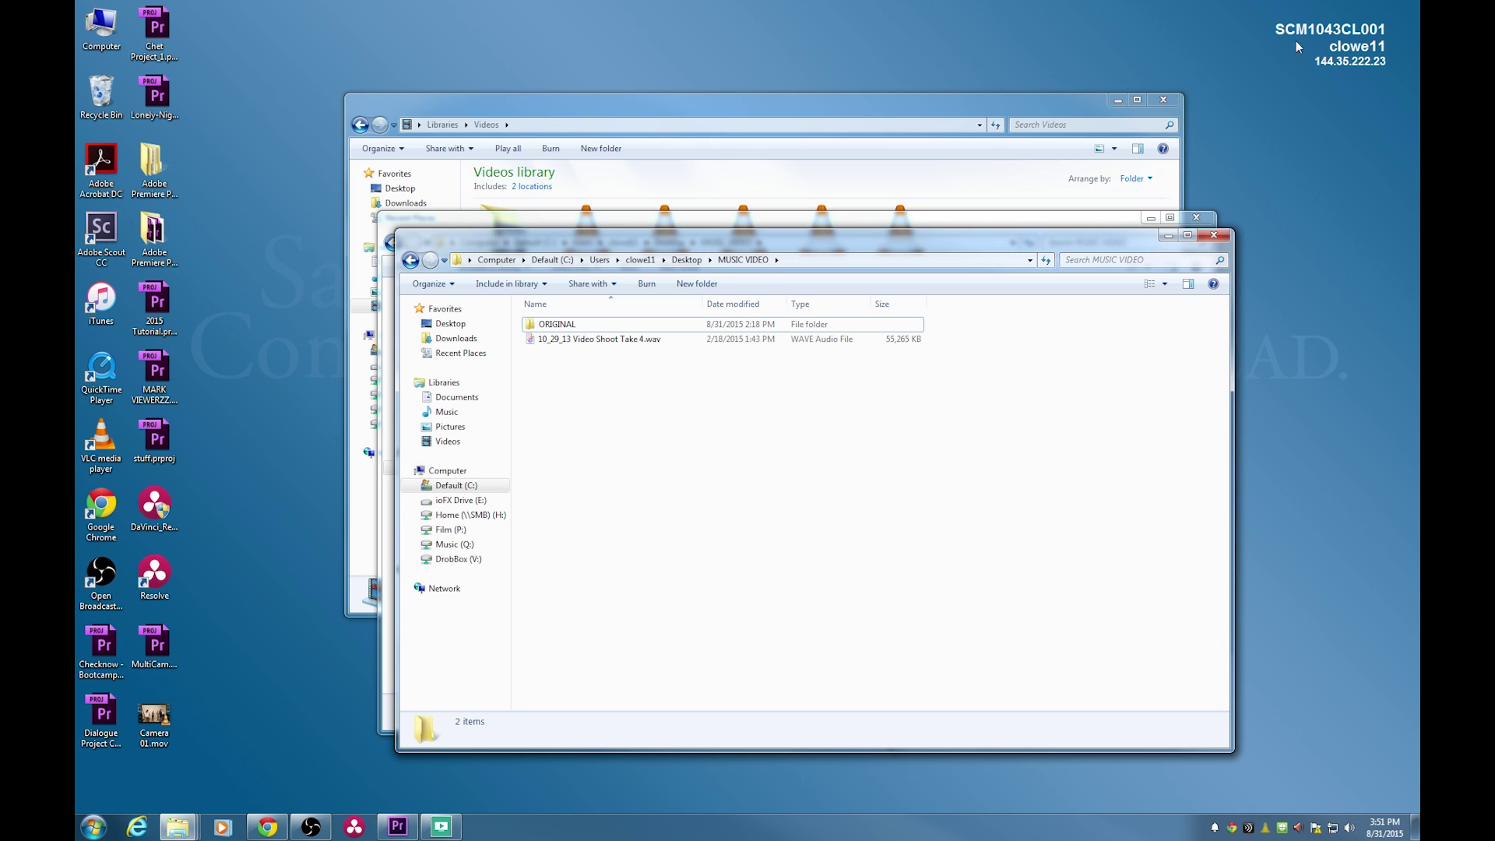
left_click(99, 94)
double_click(99, 93)
left_click_drag(498, 118, 639, 420)
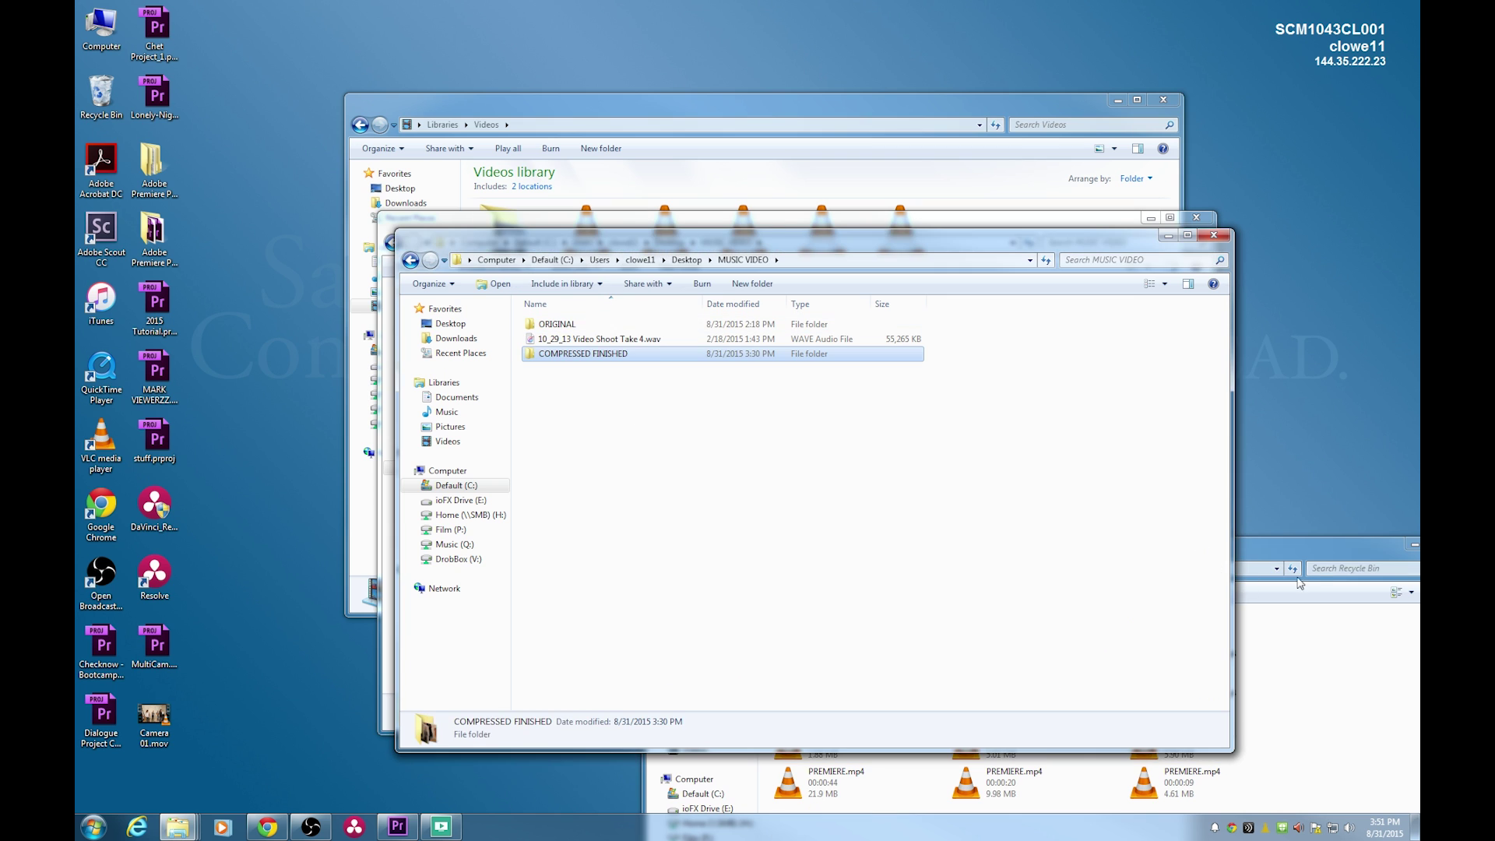
left_click_drag(1345, 560, 1329, 559)
key("alt+F4")
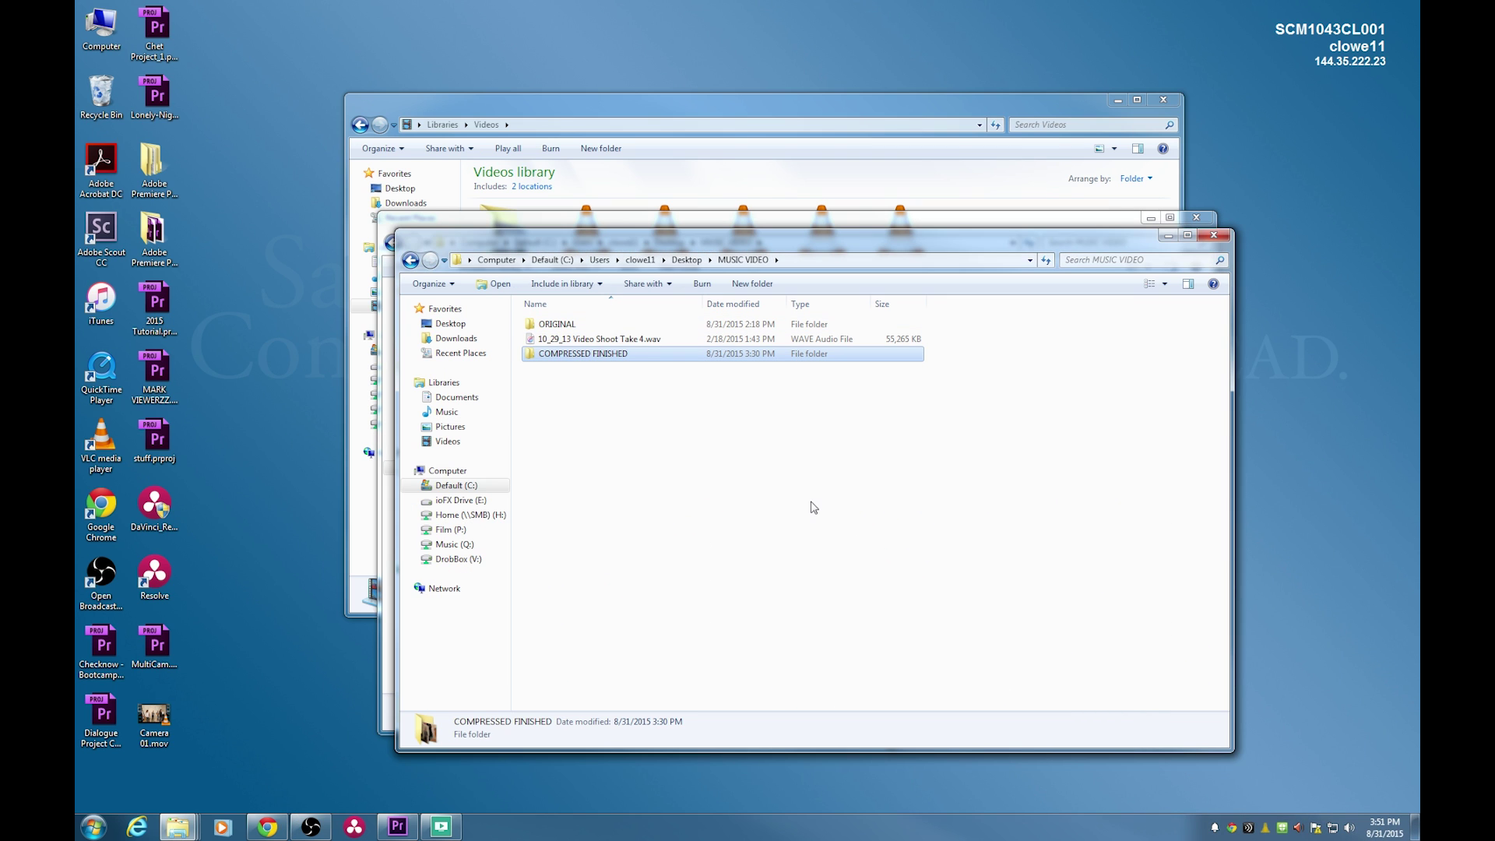
left_click(398, 825)
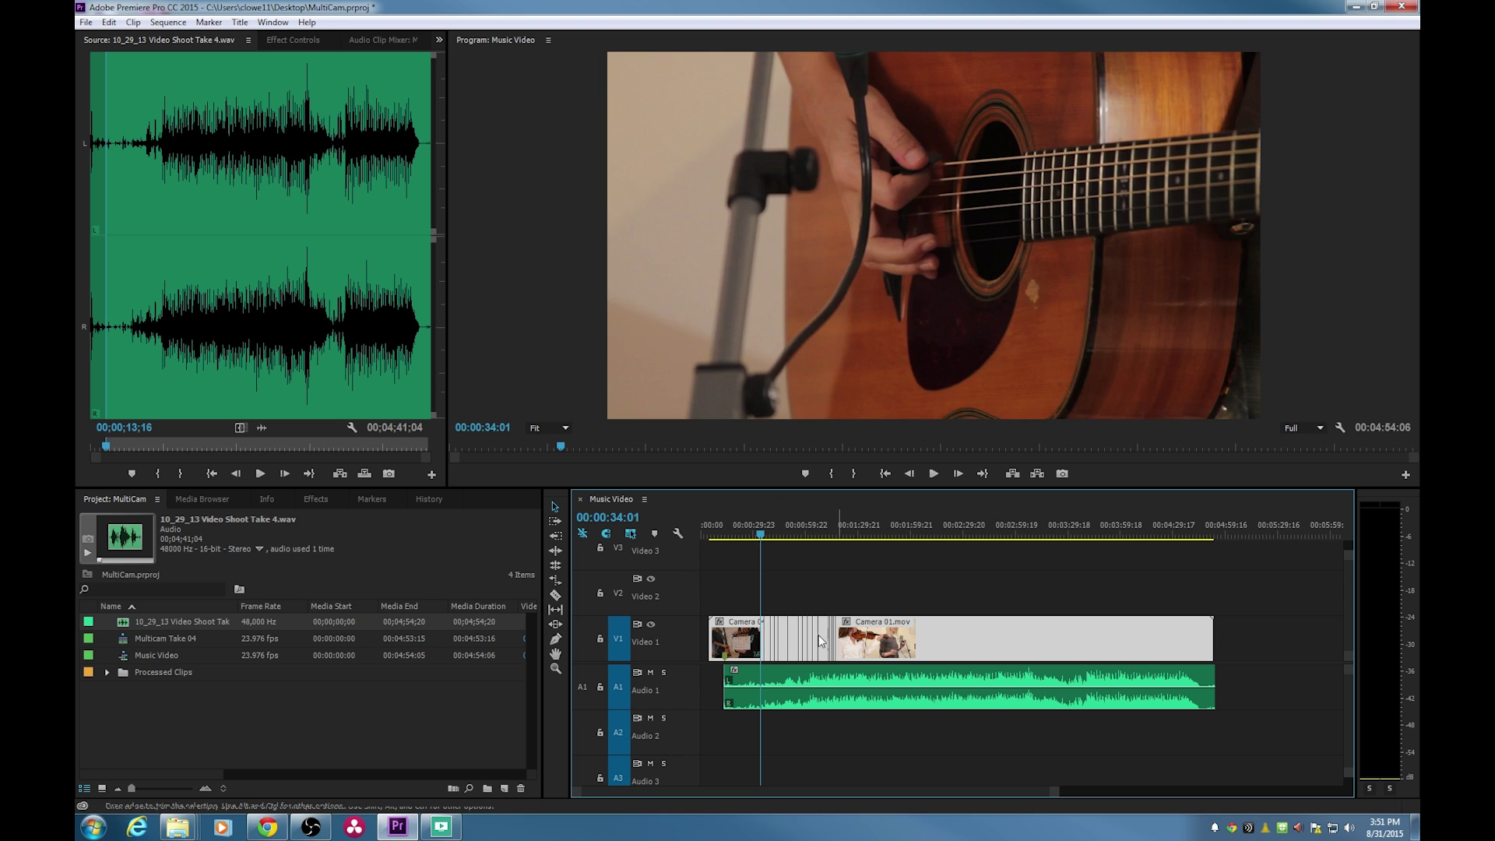